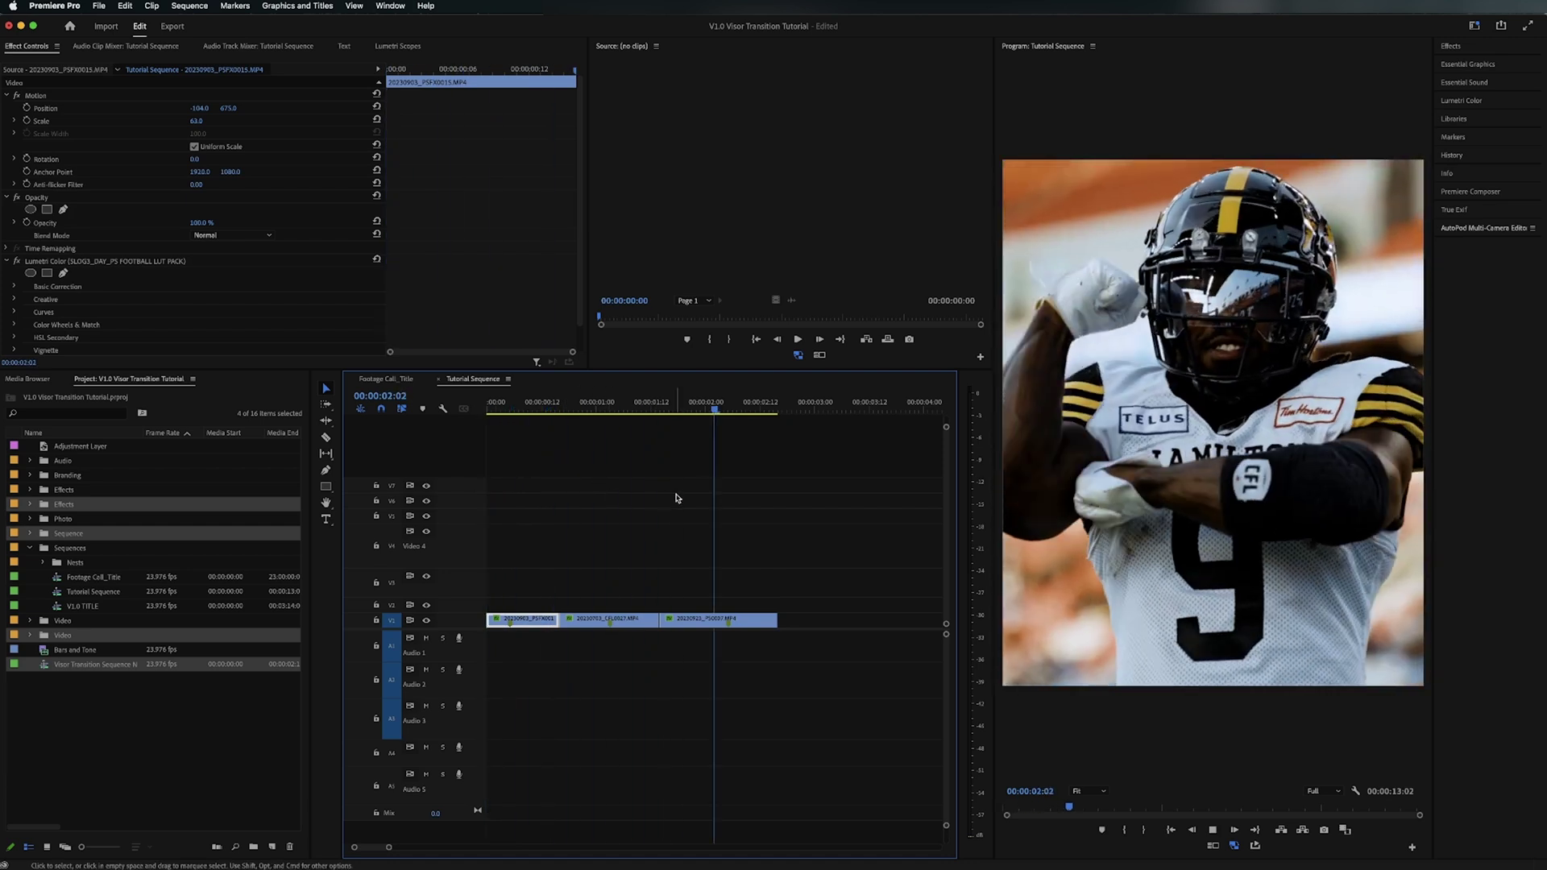
# Step: Preview the source clips in the sequence and browse the Football Video LUT Pack product page
pyautogui.moveTo(780, 411); pyautogui.dragTo(530, 416)
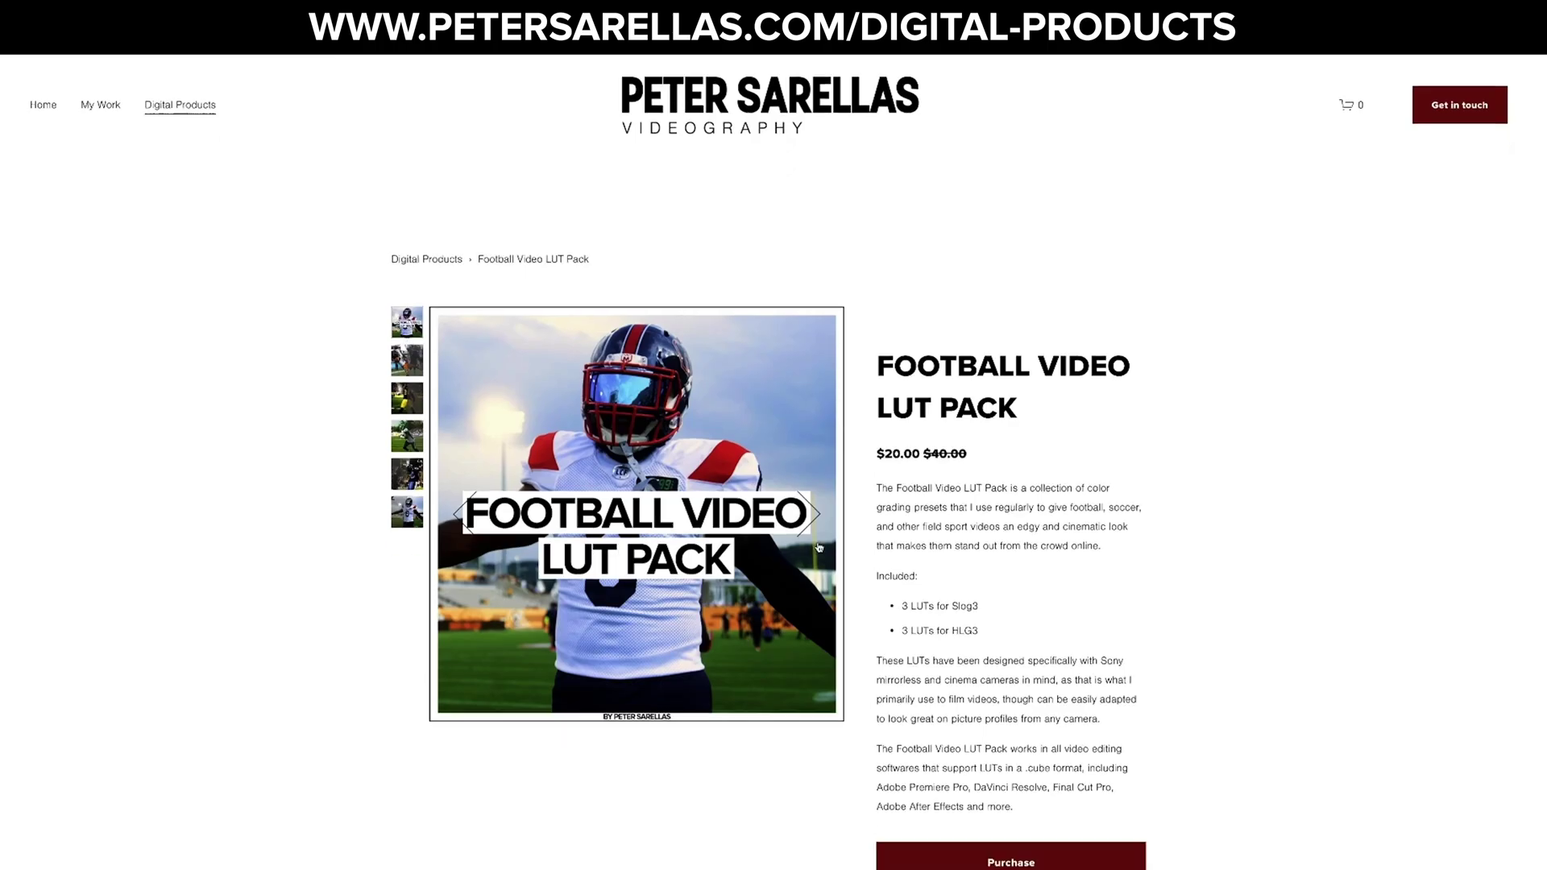
pyautogui.scroll(-1, 819, 548)
pyautogui.click(806, 495)
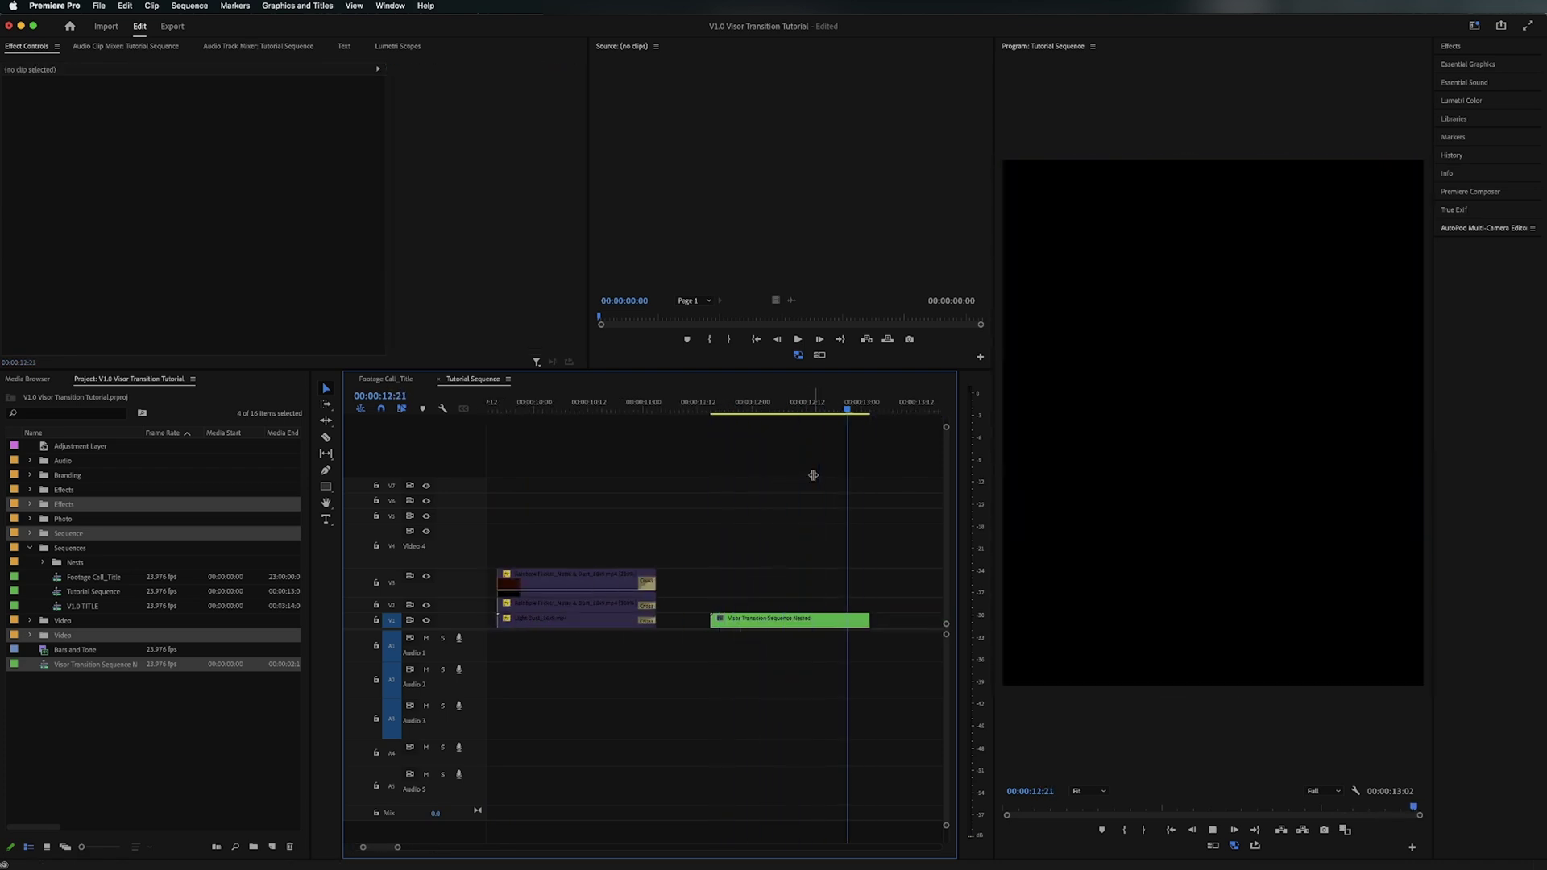
# Step: Preview the nested visor transition sequence at the end of the timeline
pyautogui.moveTo(791, 413); pyautogui.dragTo(839, 412)
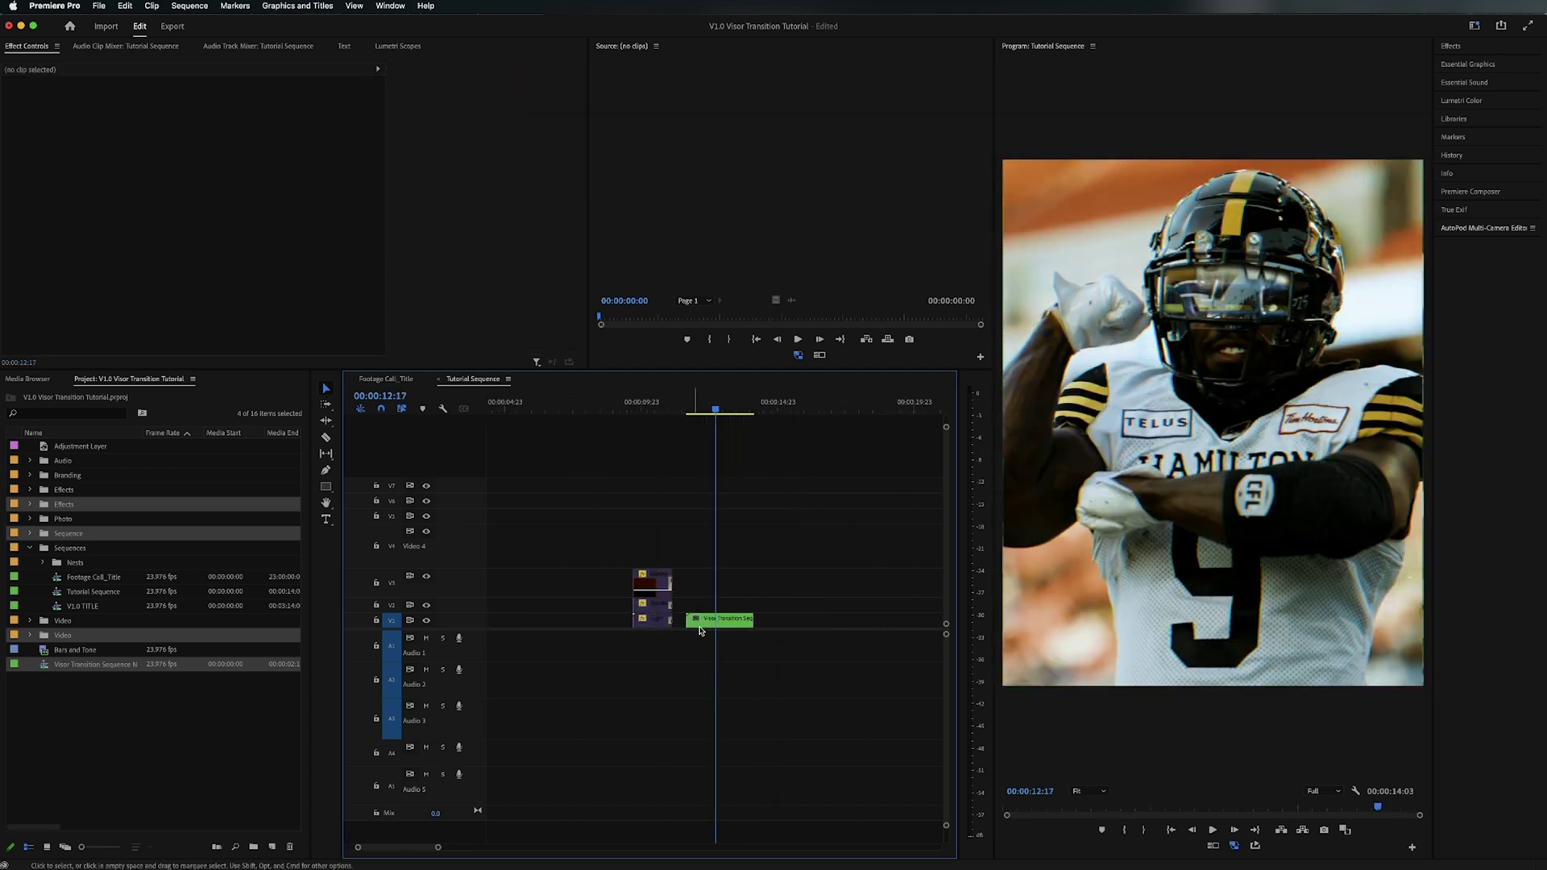
pyautogui.press('-')
pyautogui.moveTo(573, 408); pyautogui.dragTo(670, 606)
pyautogui.press('shift+super+e')
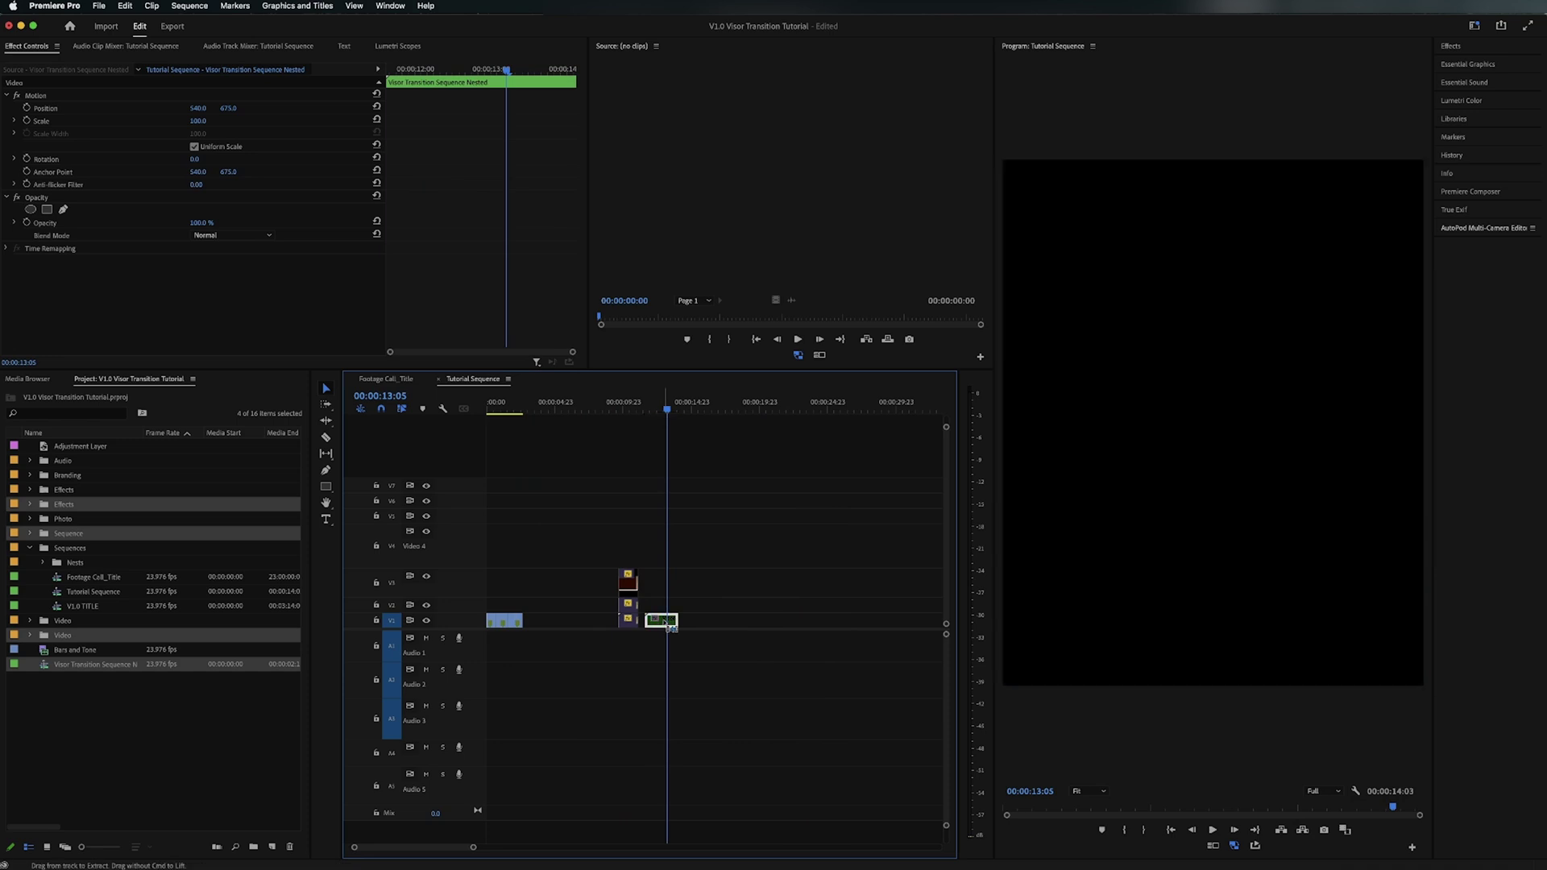
# Step: Locate the marked visor frame of the first clip at 00:00:00:05
pyautogui.press('Home')
pyautogui.press('=')
pyautogui.press('=')
pyautogui.press('=')
pyautogui.press('=')
pyautogui.press('=')
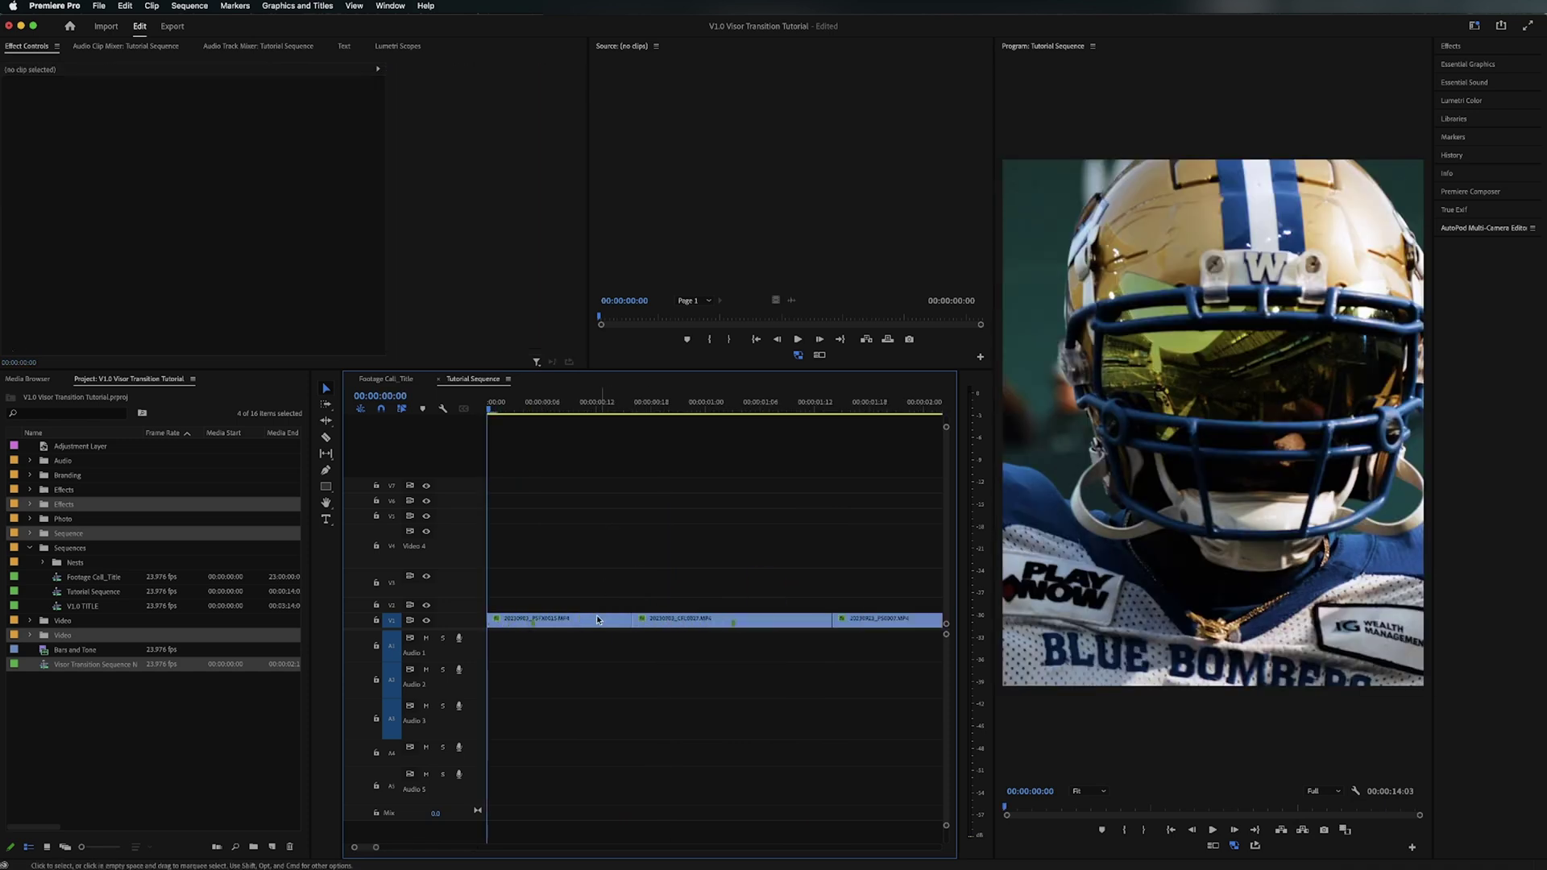
pyautogui.moveTo(517, 405); pyautogui.dragTo(588, 422)
pyautogui.press('-')
pyautogui.click(725, 620)
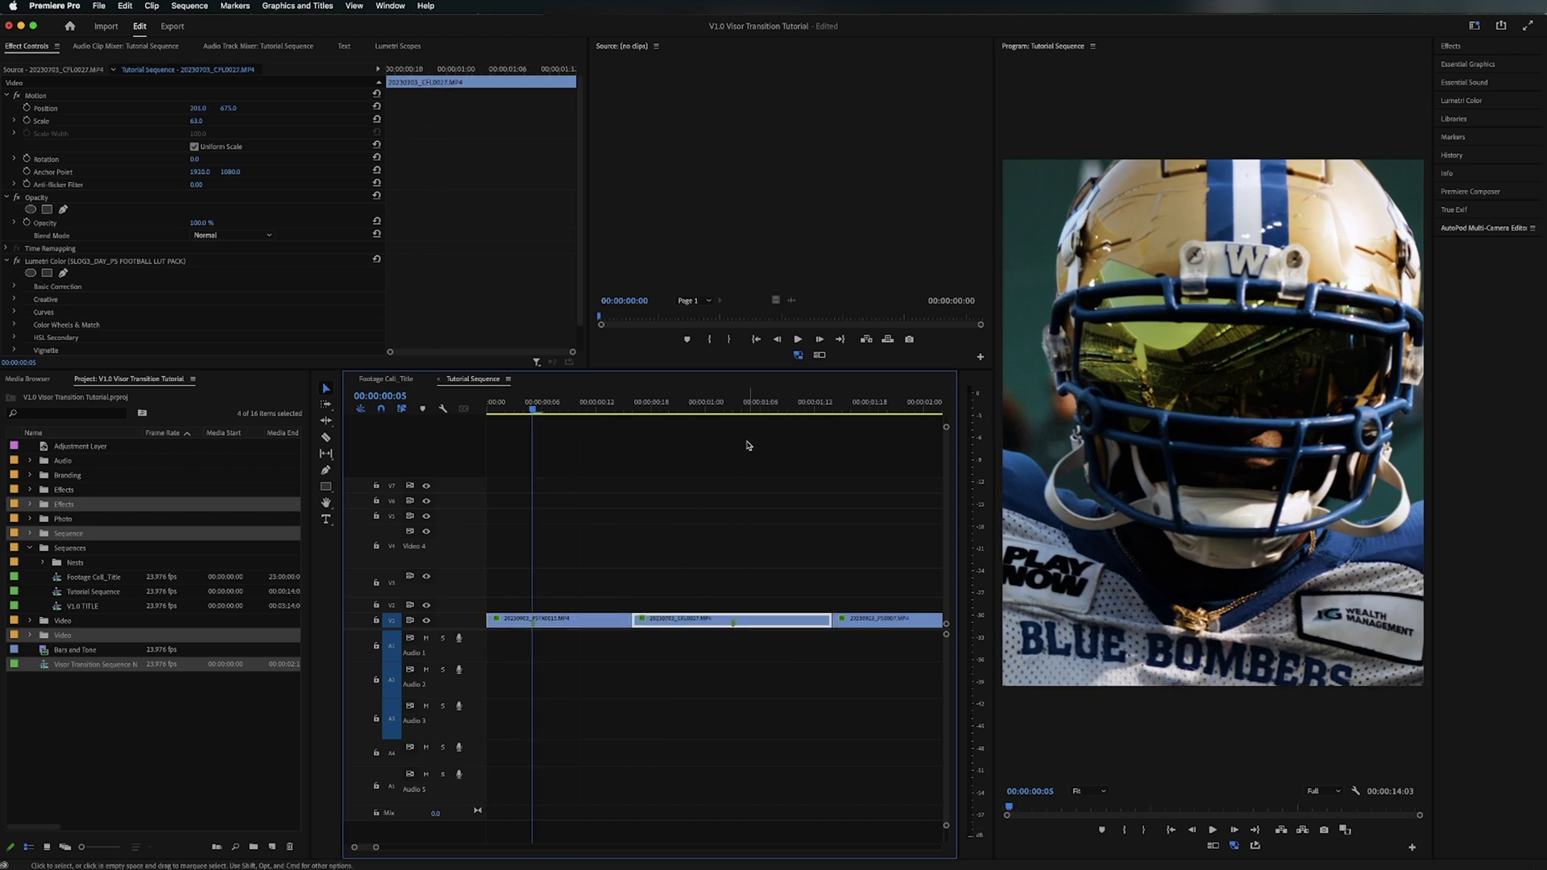
# Step: Try adding a marker at the clear visor frame of the second clip, at 00:00:01:03
pyautogui.click(732, 408)
pyautogui.click(803, 501)
pyautogui.press('m')
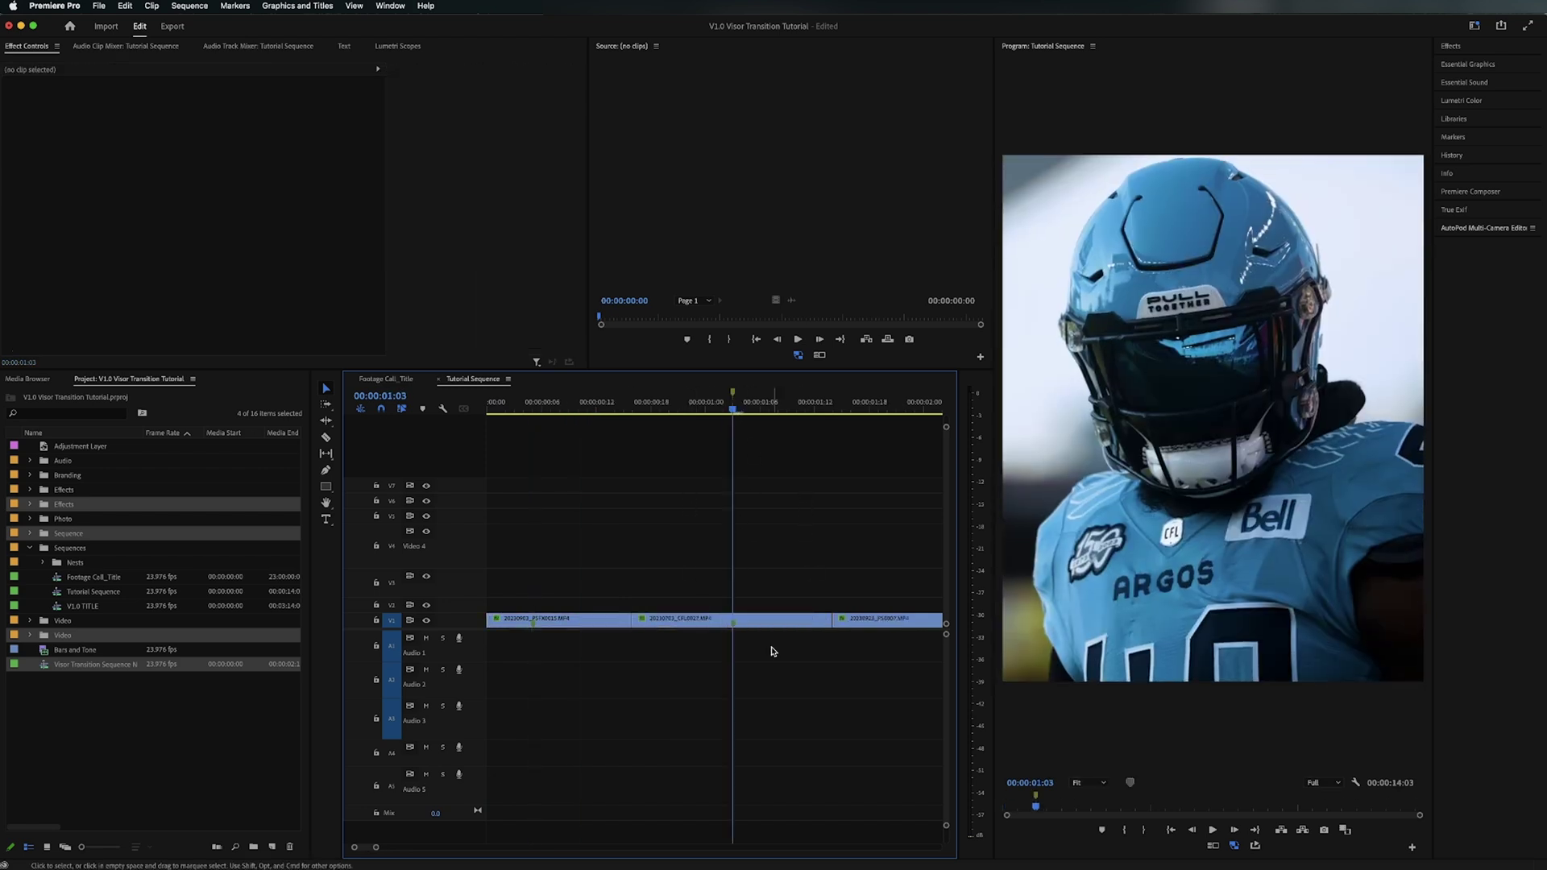
pyautogui.click(766, 621)
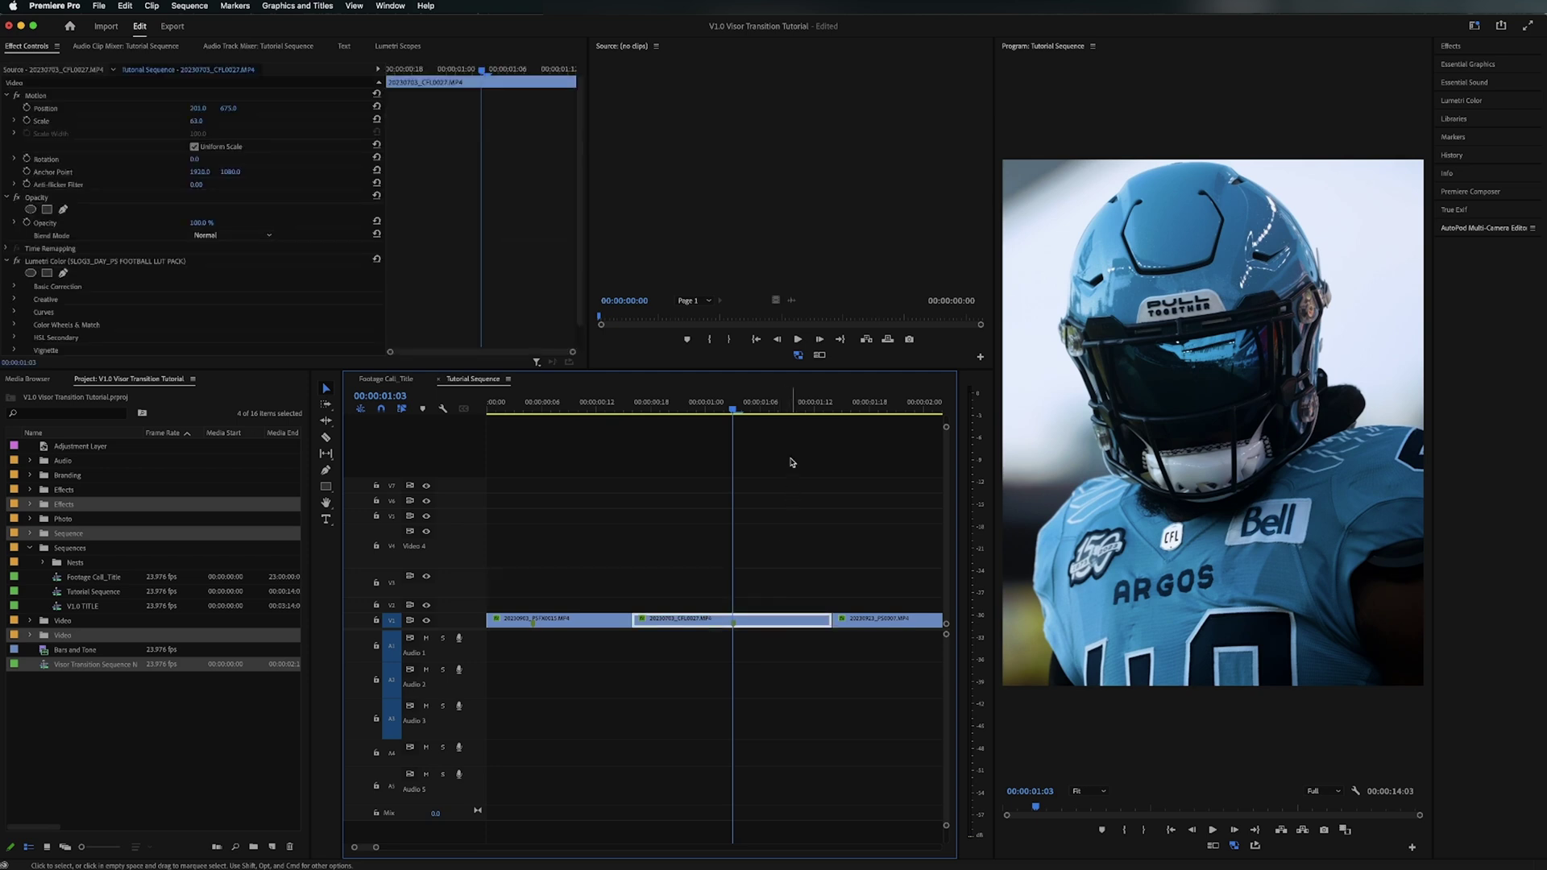
pyautogui.hotkey('shift', 'Right')
pyautogui.click(802, 554)
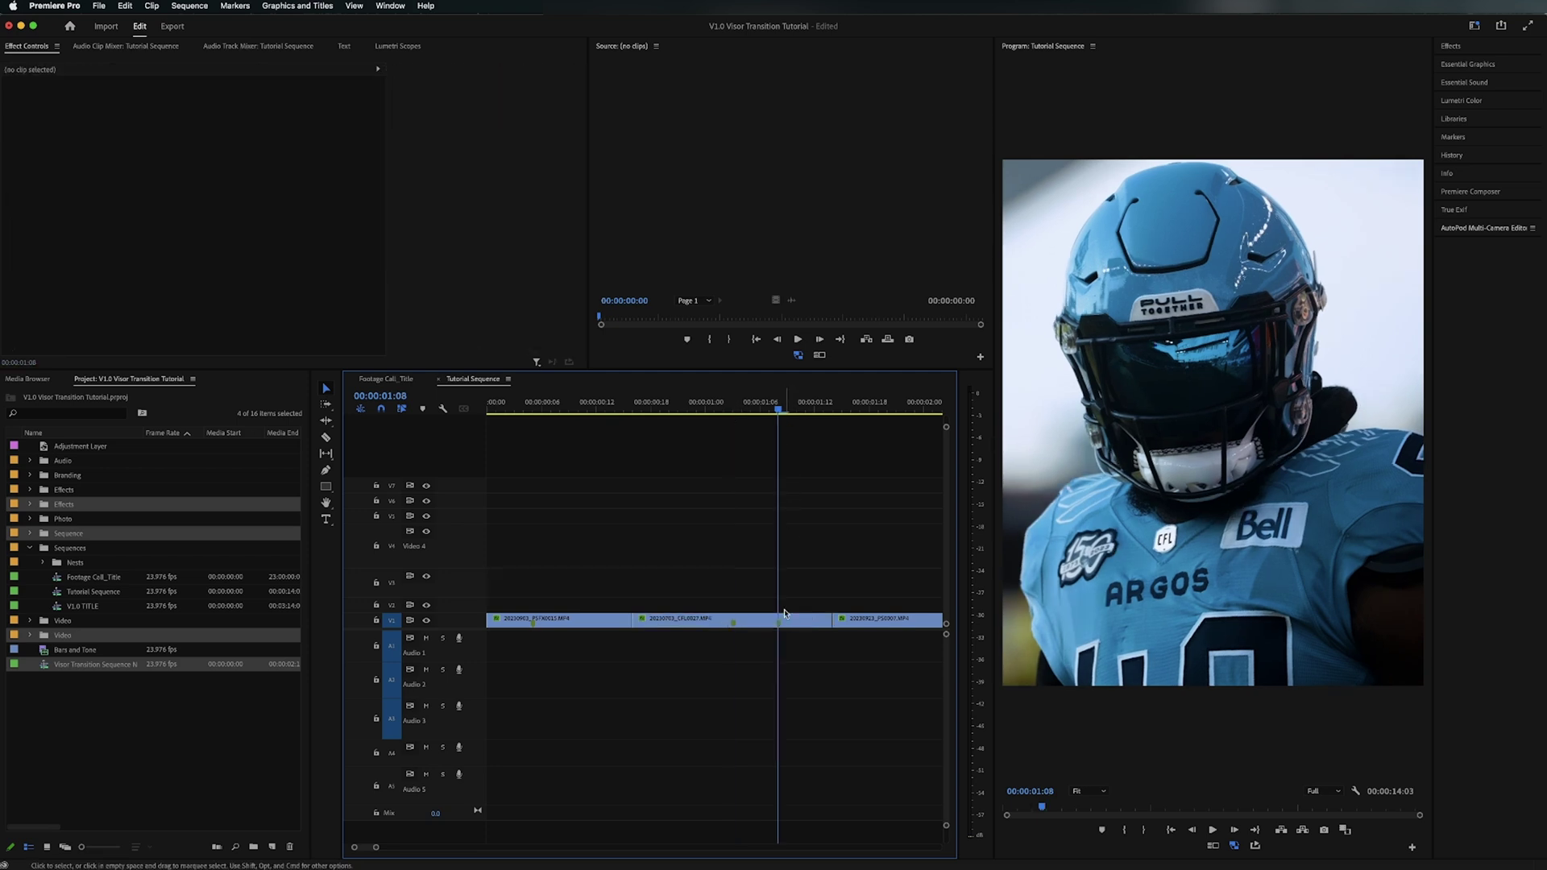
# Step: Check the marked visor frame of the third clip at 00:00:02:05 and return to the first clip's visor shot
pyautogui.press('-')
pyautogui.click(730, 410)
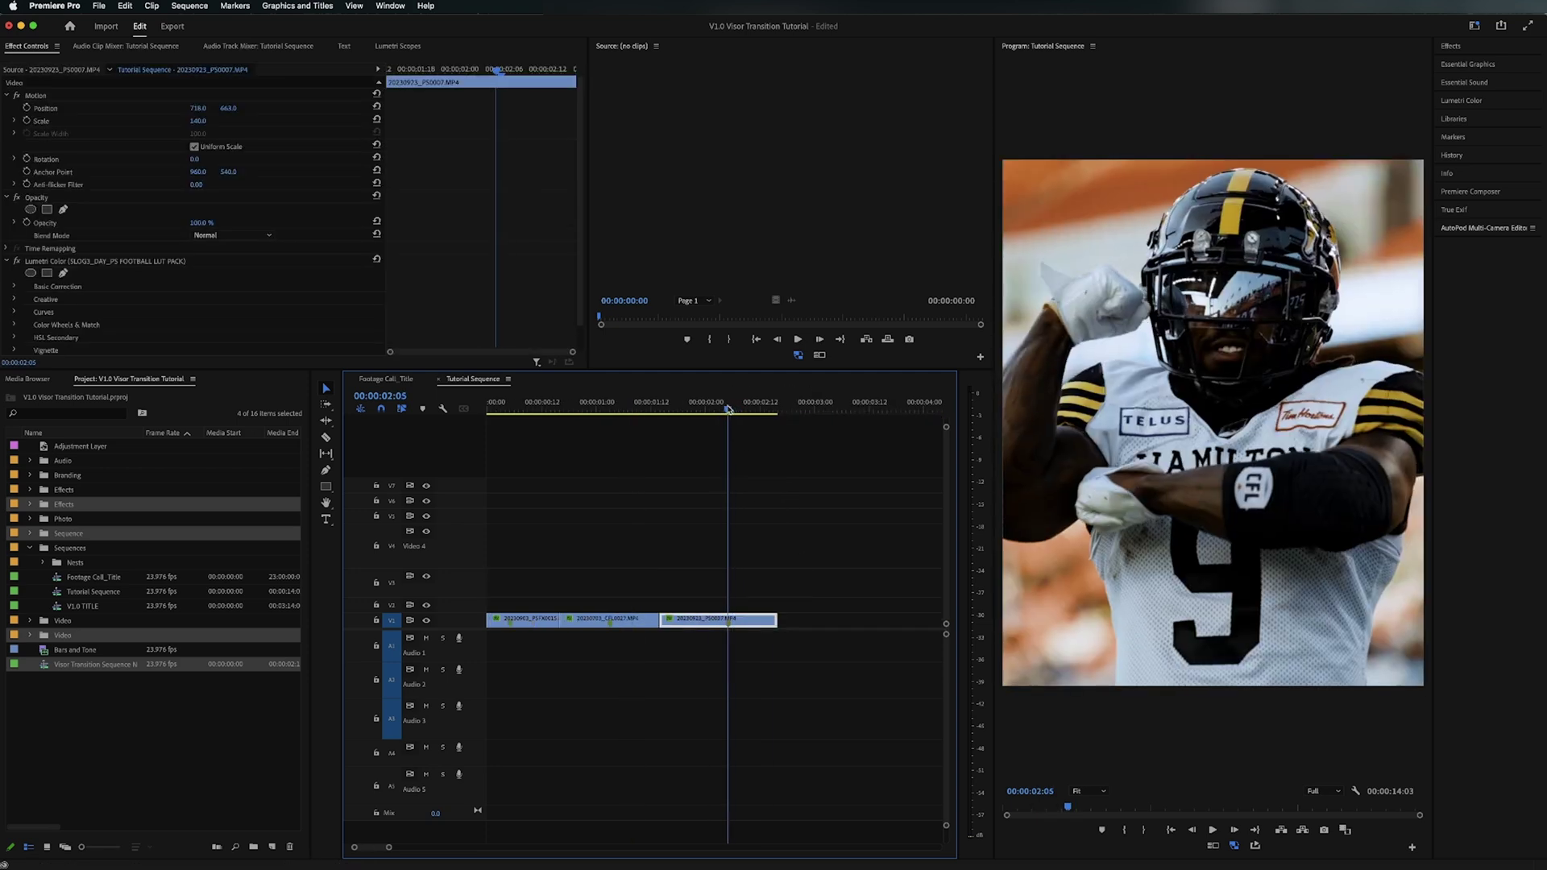
pyautogui.moveTo(726, 409); pyautogui.dragTo(505, 427)
pyautogui.press('=')
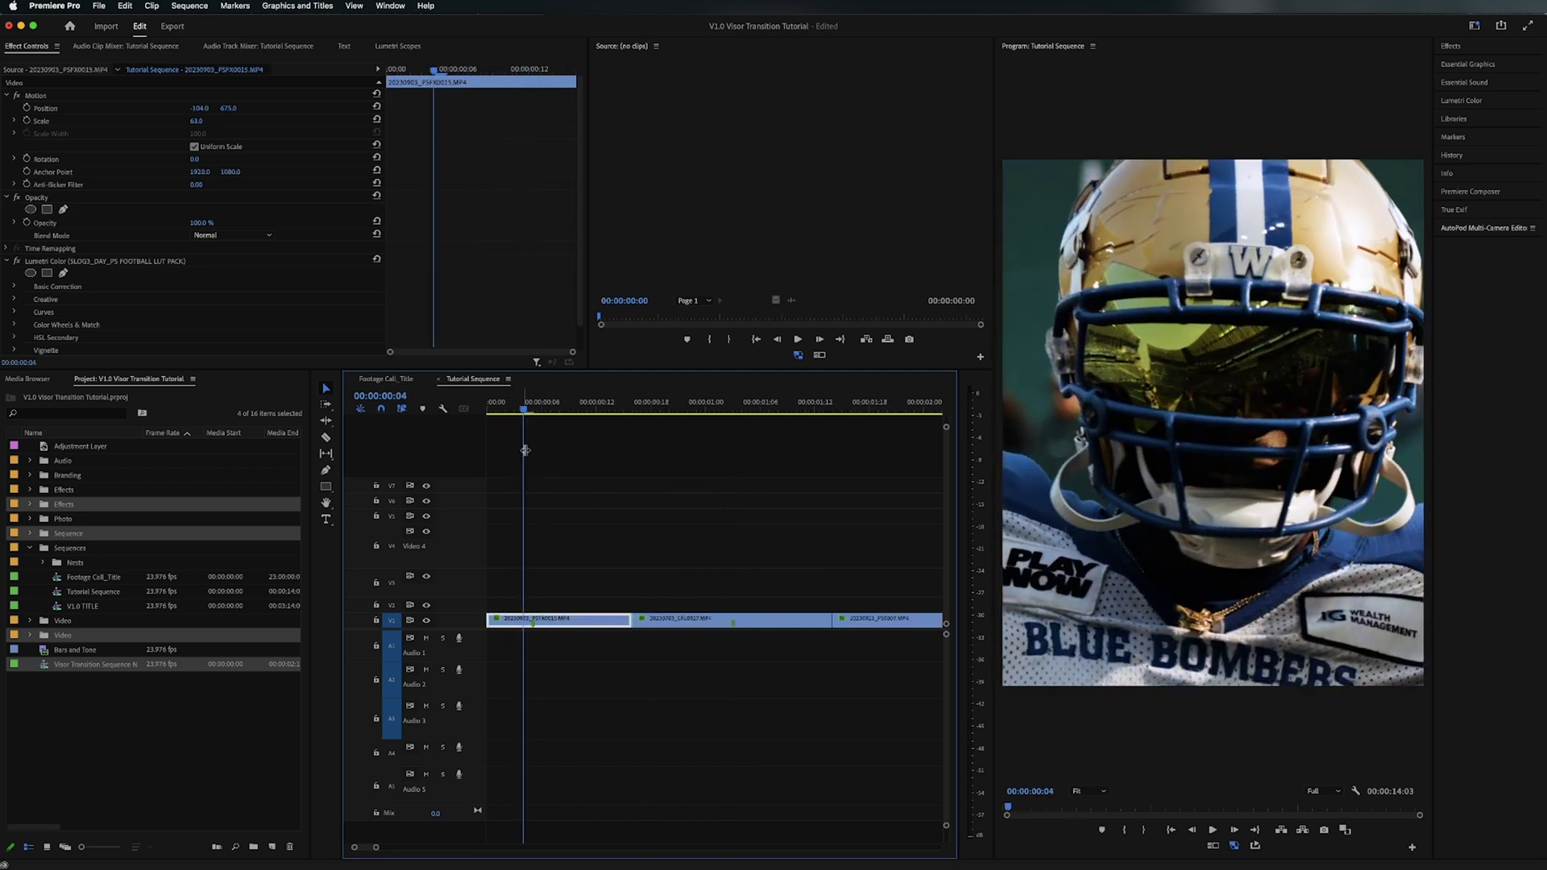
pyautogui.press('=')
pyautogui.click(645, 589)
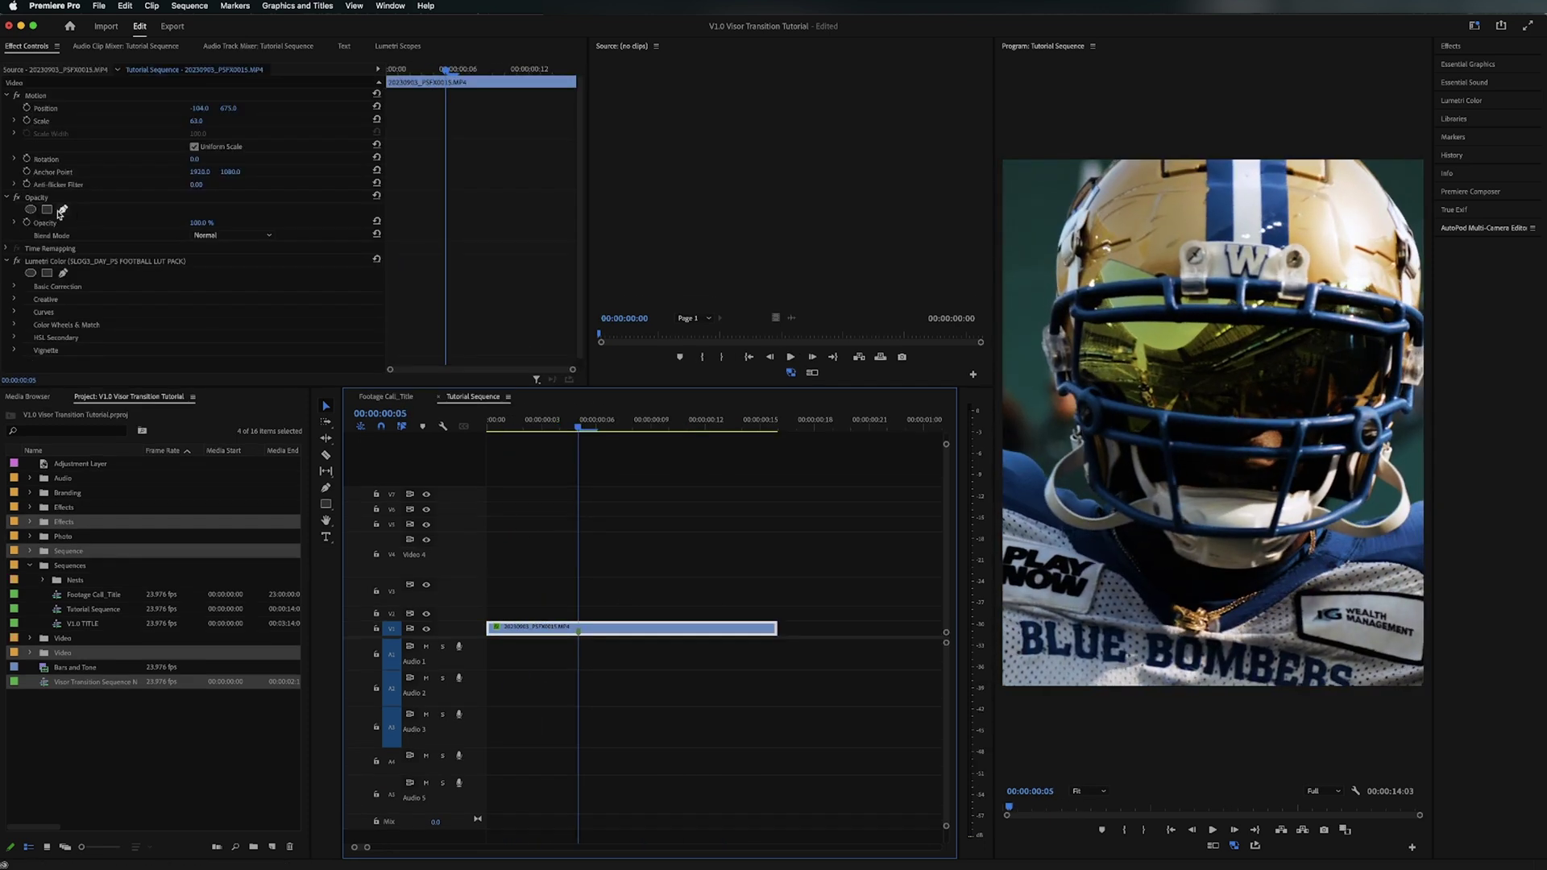
# Step: Start a free-drawn opacity mask on the first clip at 00:00:00:06, tracing the left edge of the helmet visor
pyautogui.click(61, 209)
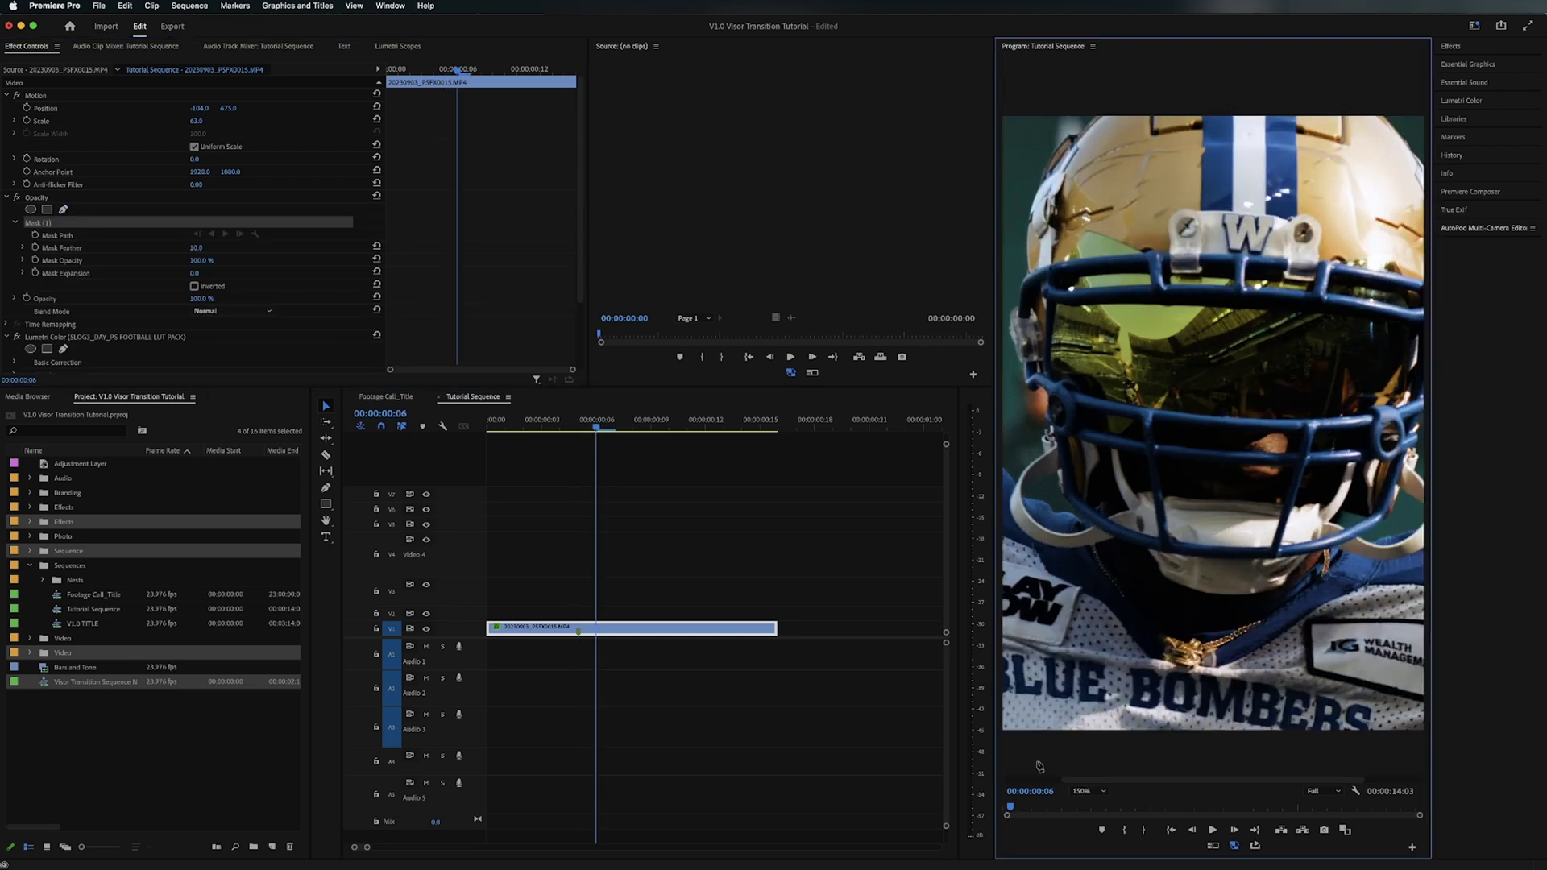
pyautogui.moveTo(993, 750); pyautogui.dragTo(908, 750)
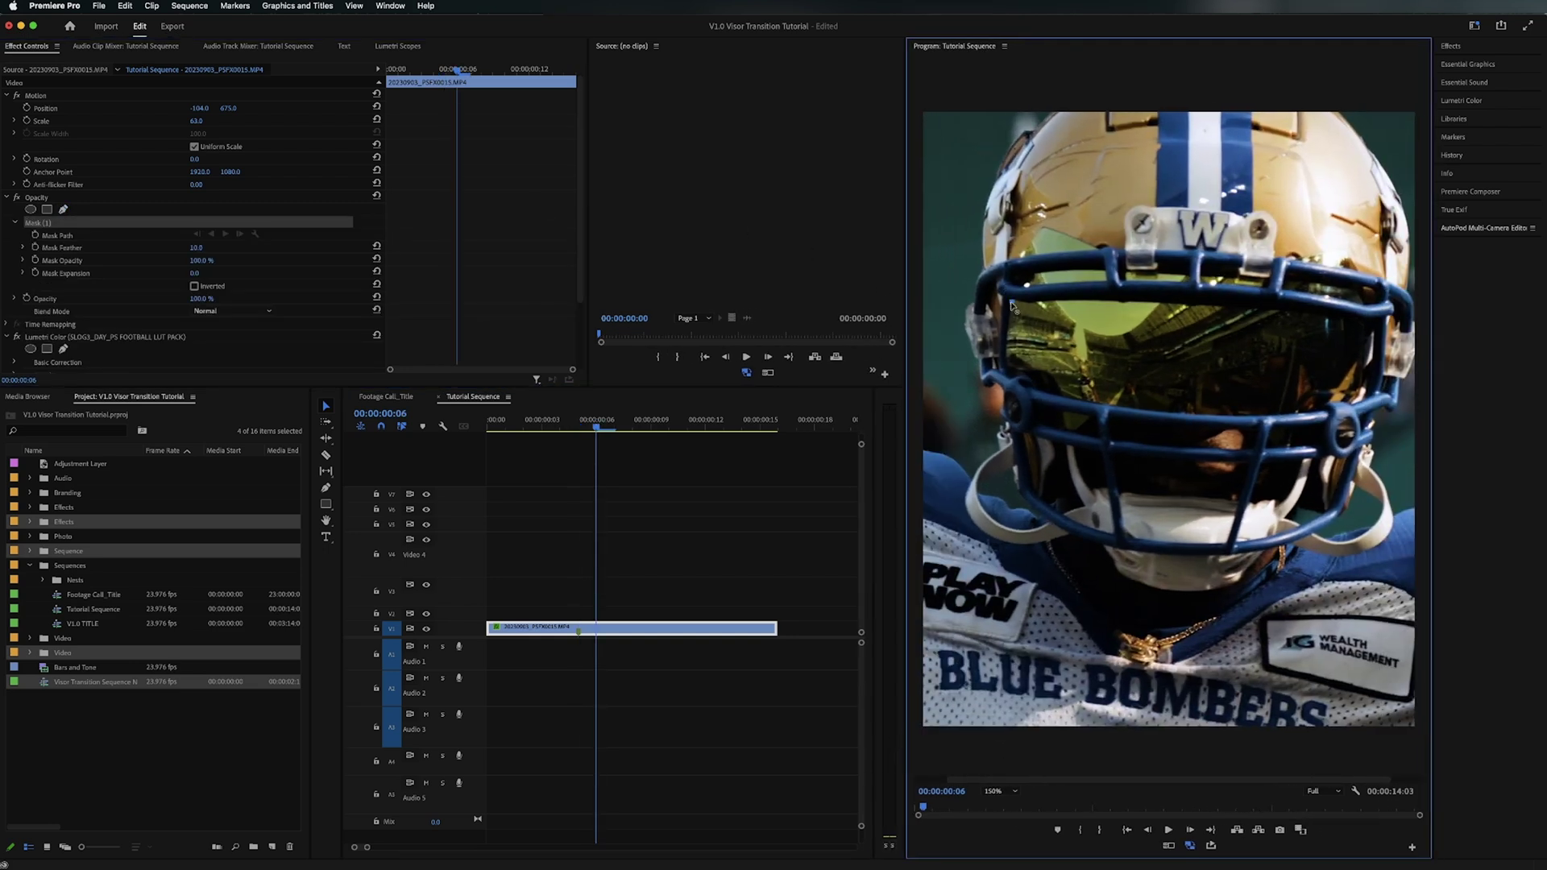
pyautogui.click(1012, 304)
pyautogui.click(1010, 342)
pyautogui.click(1008, 364)
pyautogui.click(1021, 370)
pyautogui.click(1050, 376)
pyautogui.click(1067, 404)
pyautogui.click(1190, 415)
pyautogui.click(1313, 411)
pyautogui.press('super+z')
pyautogui.press('super+z')
pyautogui.press('super+z')
# Step: Continue the opacity mask along the visor's lower, right and upper edges and close the path at its starting point
pyautogui.click(1034, 383)
pyautogui.click(1063, 397)
pyautogui.click(1195, 413)
pyautogui.click(1302, 411)
pyautogui.click(1322, 408)
pyautogui.click(1373, 357)
pyautogui.click(1373, 322)
pyautogui.moveTo(1355, 320); pyautogui.dragTo(1339, 316)
pyautogui.moveTo(1214, 298); pyautogui.dragTo(1187, 298)
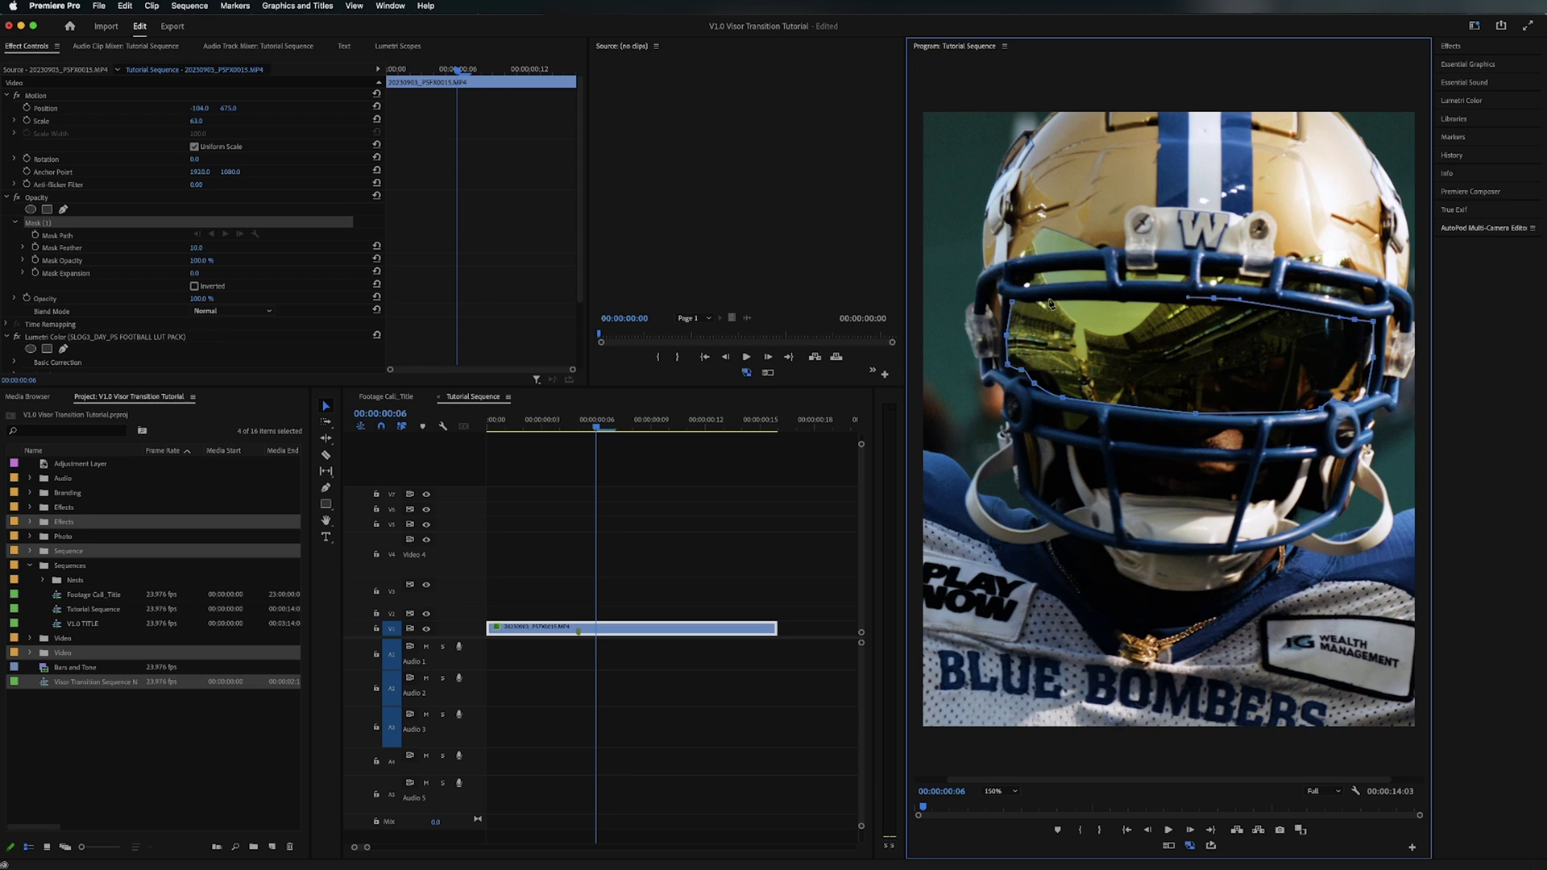
pyautogui.click(1012, 303)
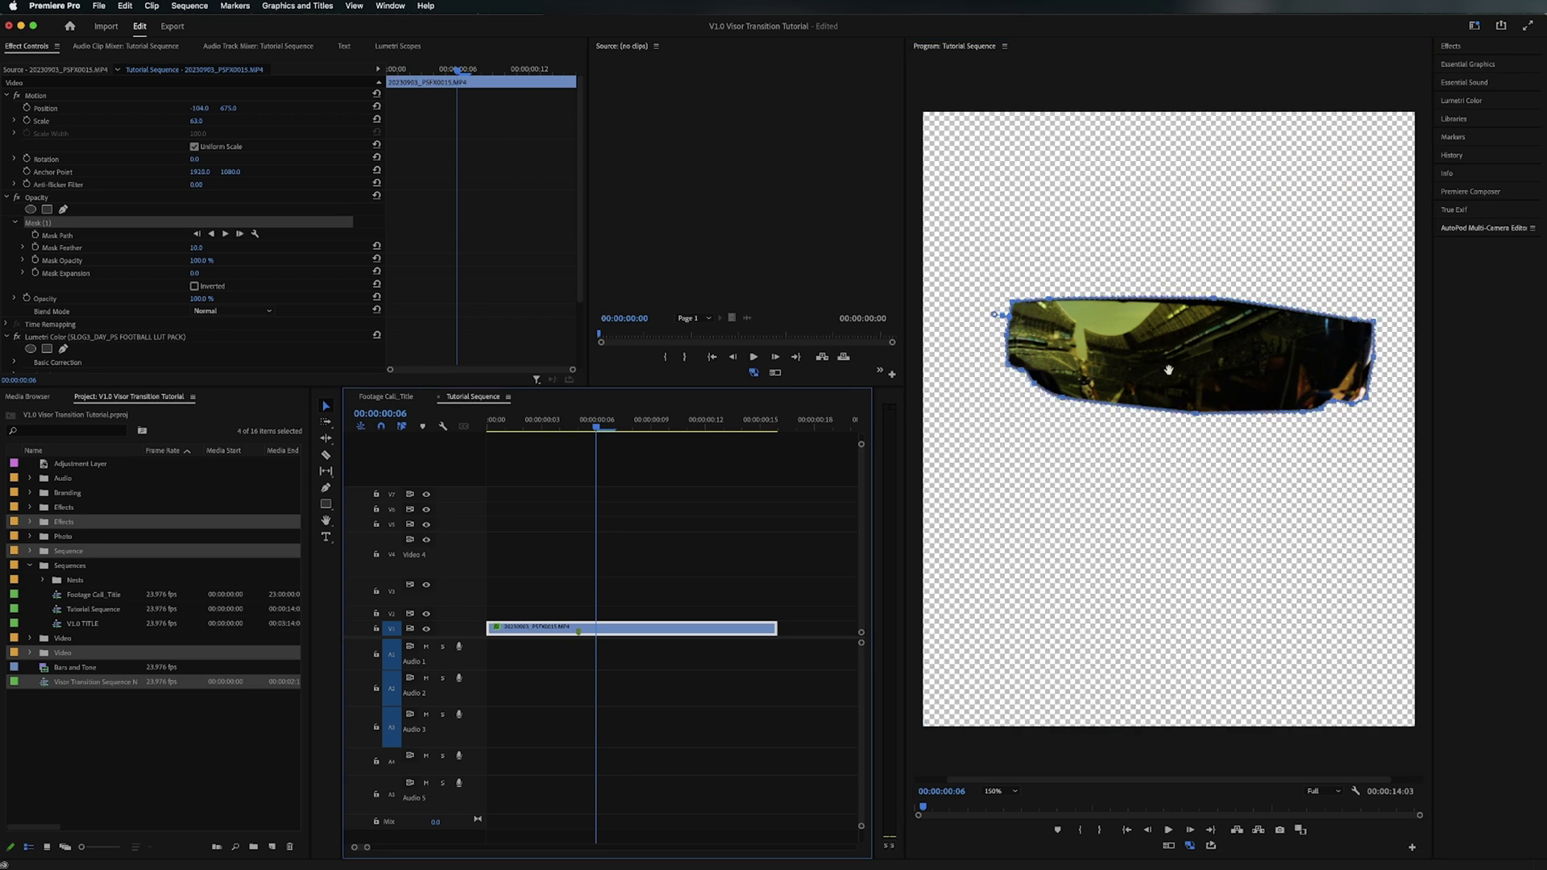
# Step: Try inverting the visor mask
pyautogui.click(194, 286)
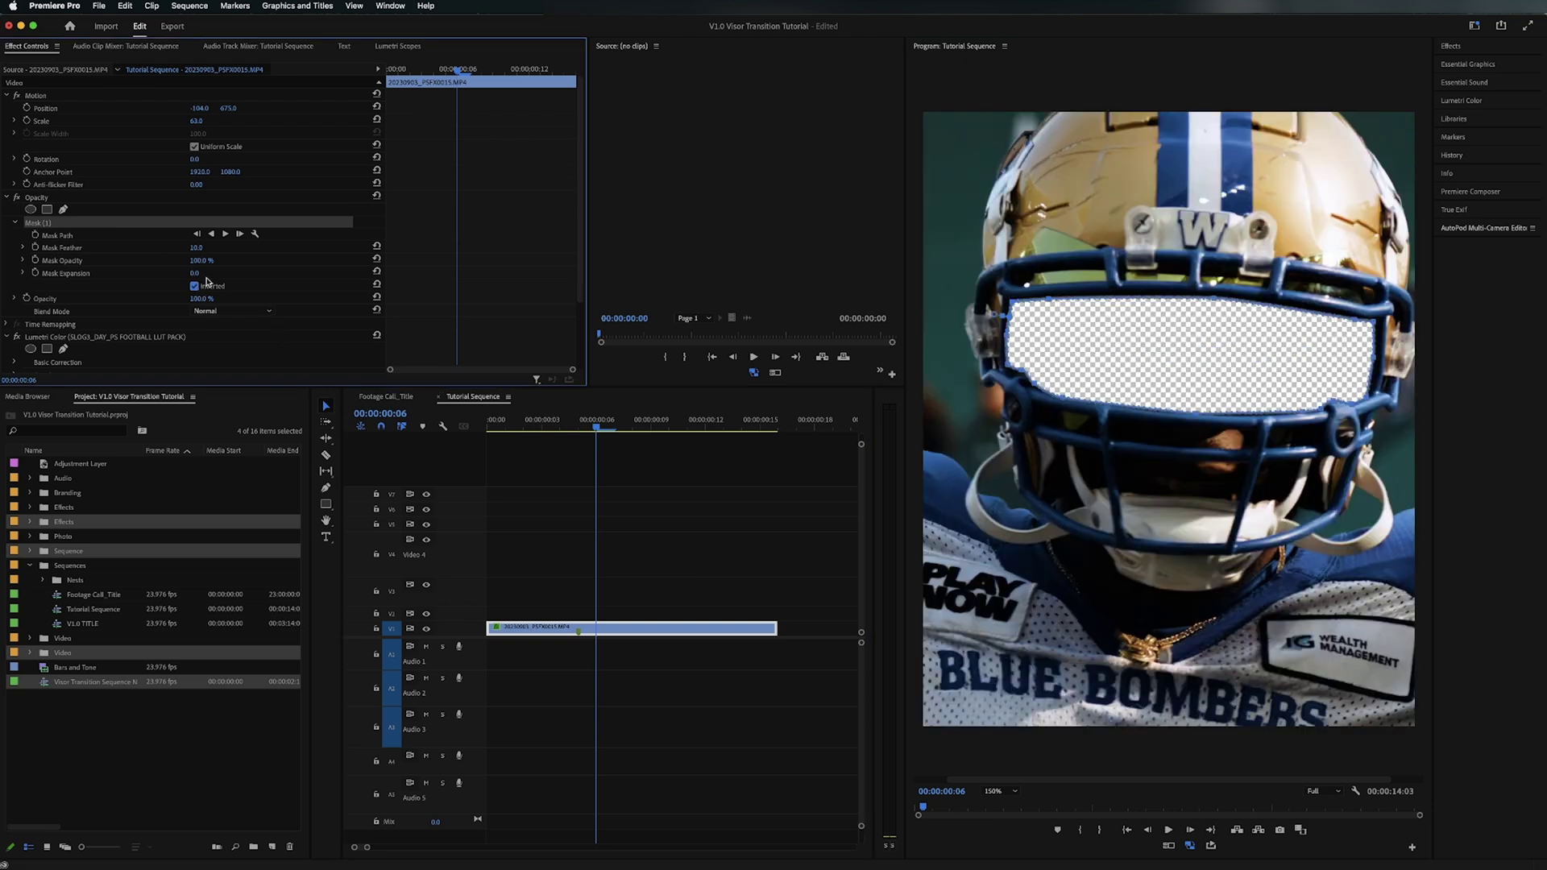
pyautogui.click(194, 286)
# Step: Split the first clip at 00:00:00:05 and delete the opacity mask from the portion before the cut
pyautogui.click(583, 419)
pyautogui.press('super+k')
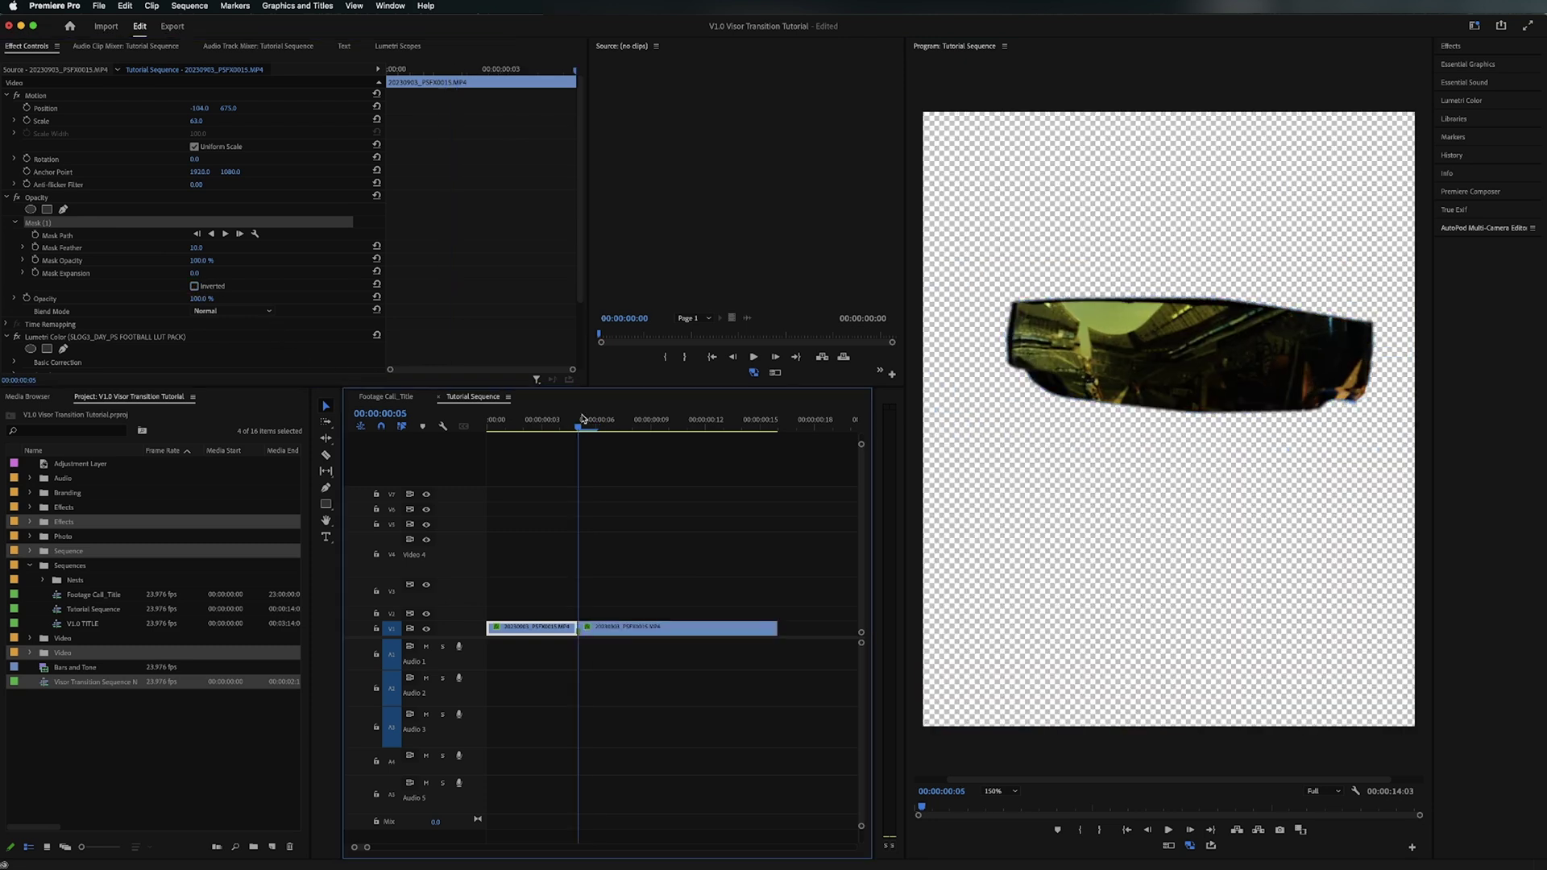
pyautogui.moveTo(581, 439); pyautogui.dragTo(524, 426)
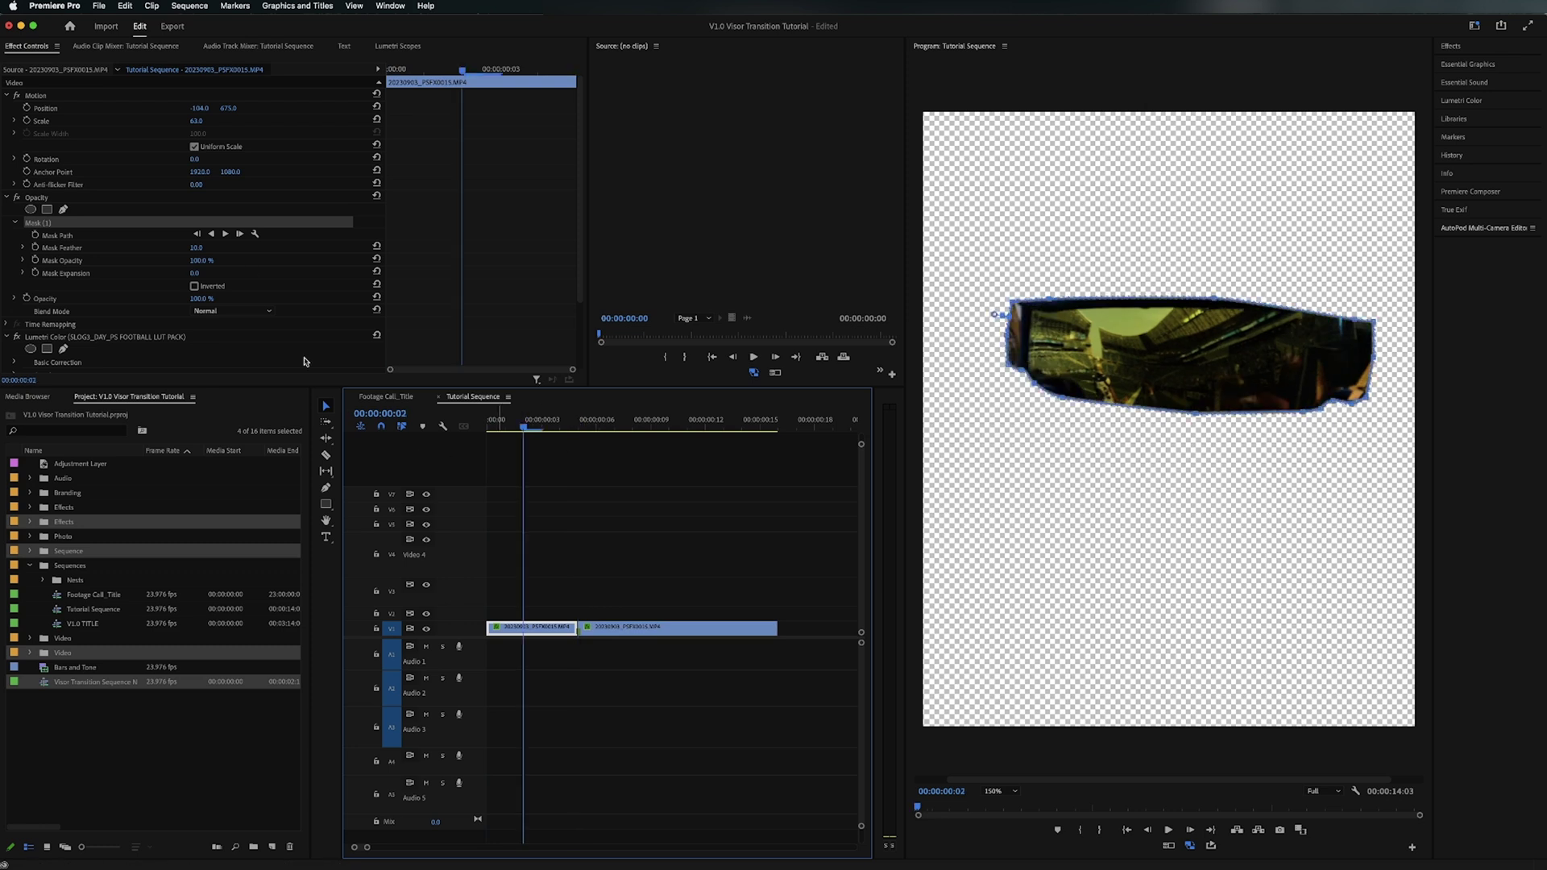
pyautogui.click(160, 227)
pyautogui.press('Delete')
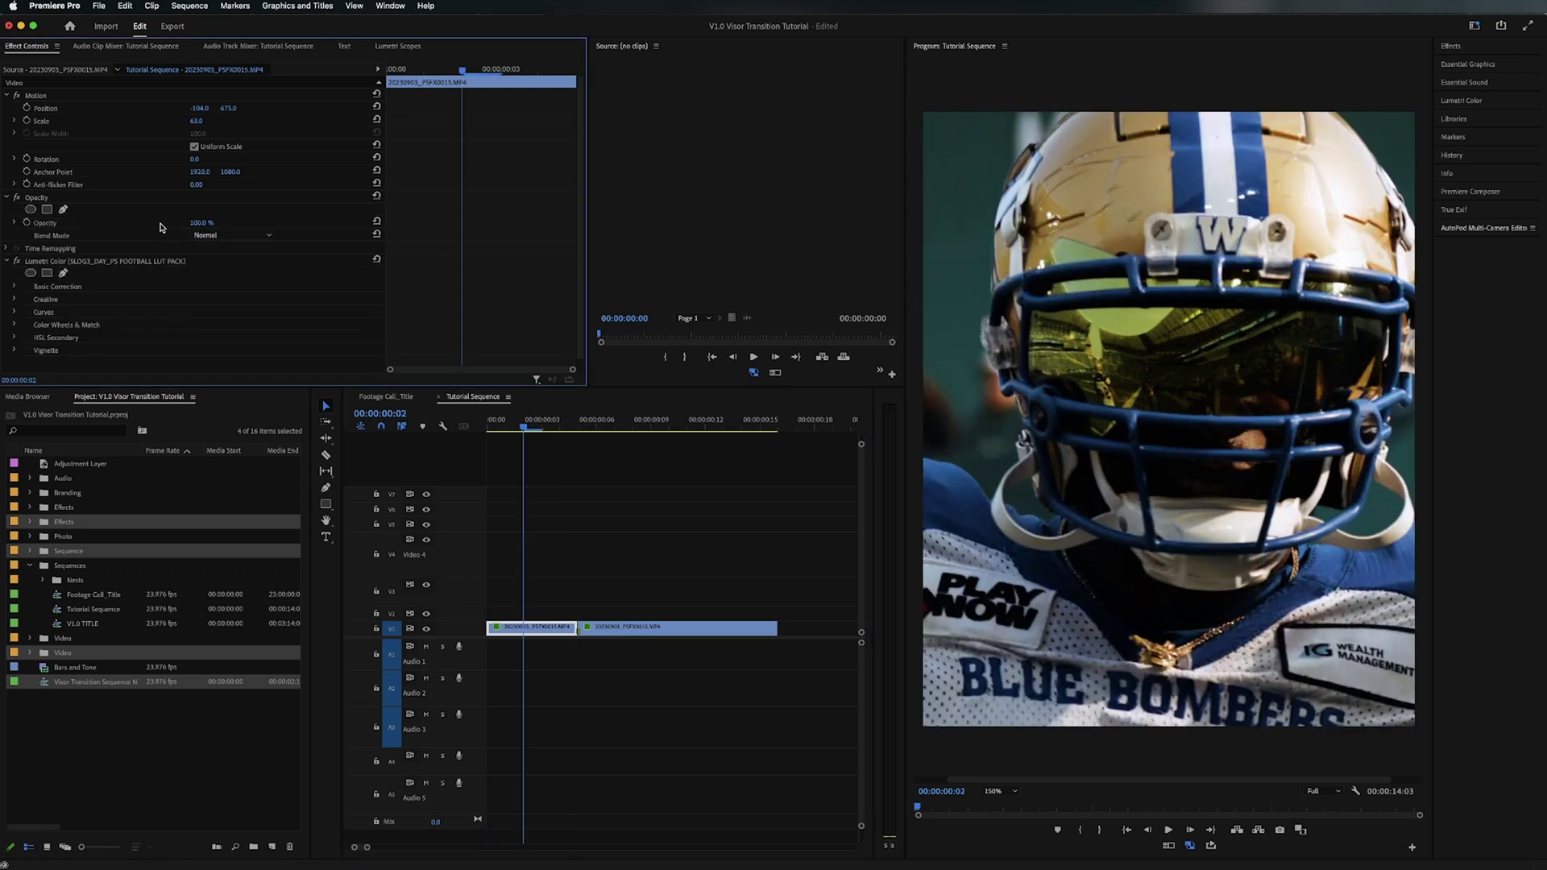
# Step: Enable Mask Path keyframing at 00:00:00:05 for the visor mask on the portion after the cut
pyautogui.click(543, 427)
pyautogui.moveTo(546, 435); pyautogui.dragTo(578, 428)
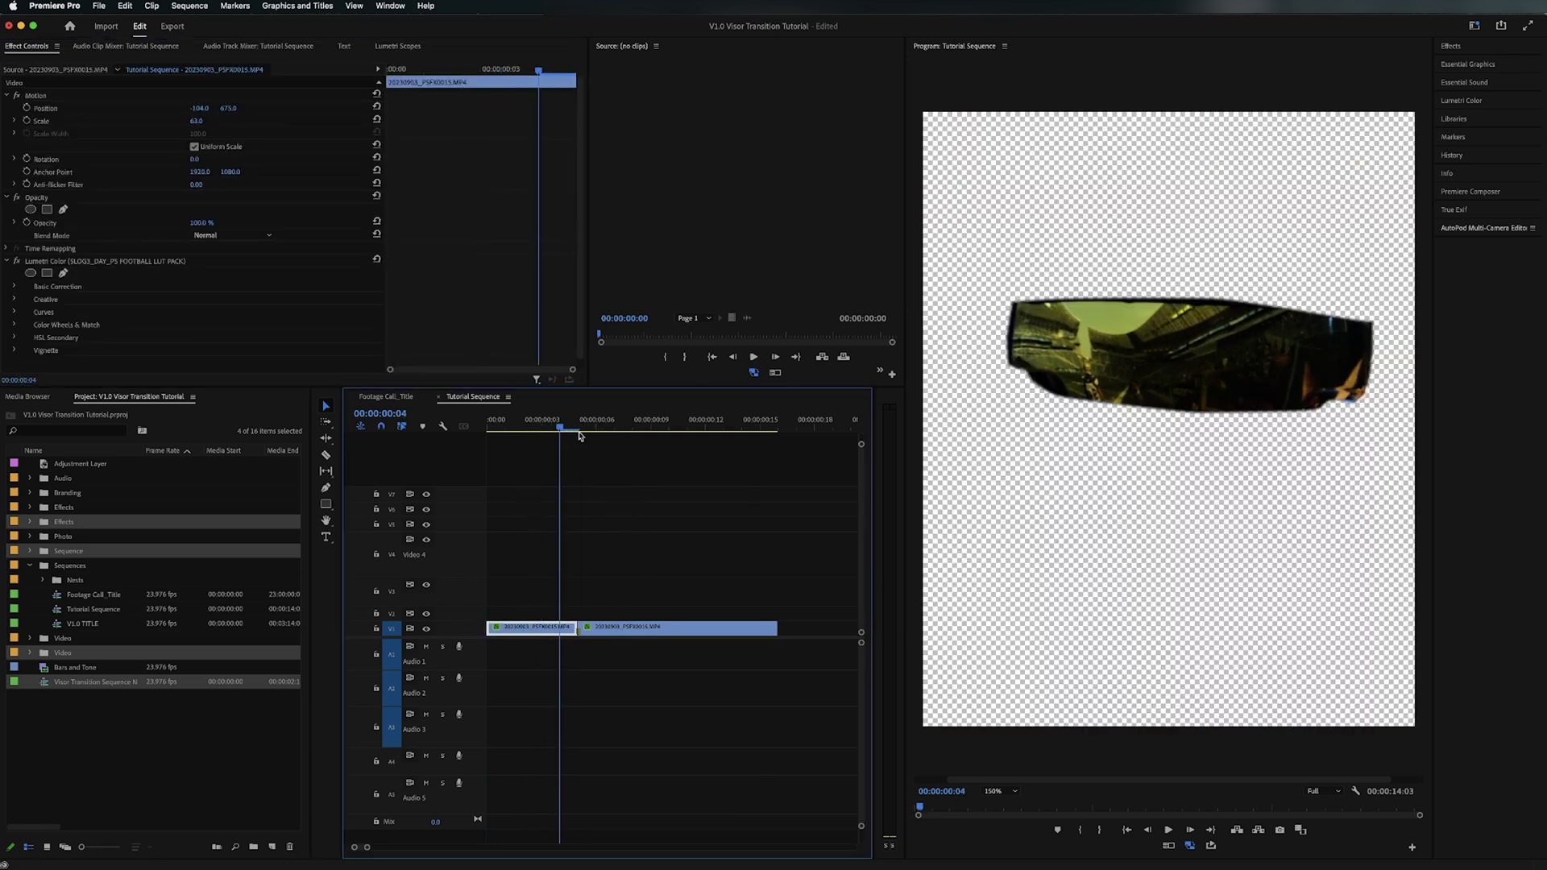
pyautogui.click(617, 630)
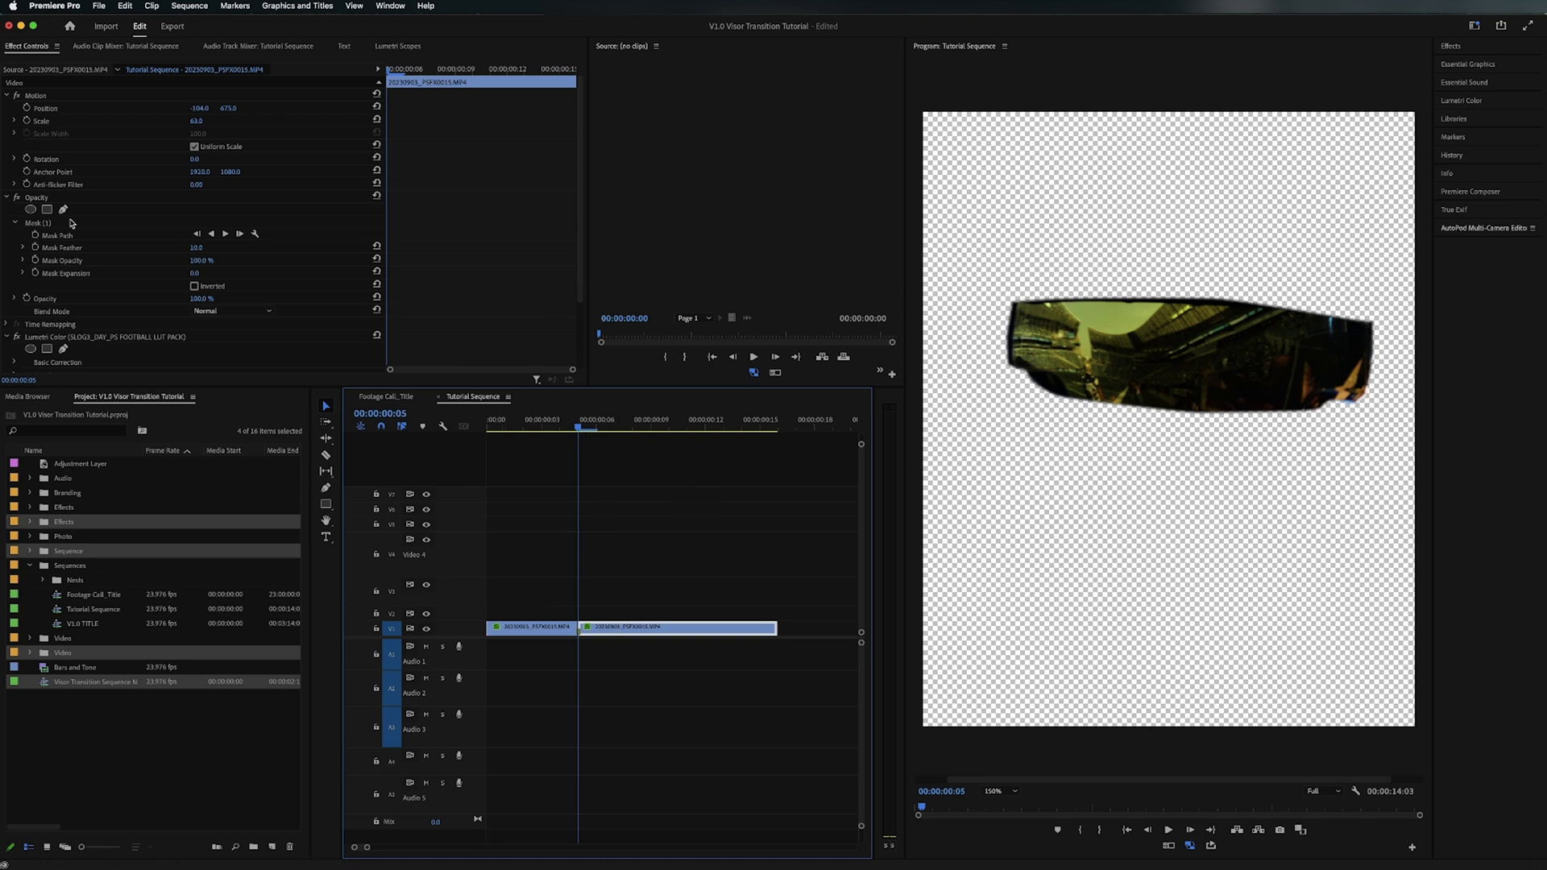
pyautogui.click(114, 228)
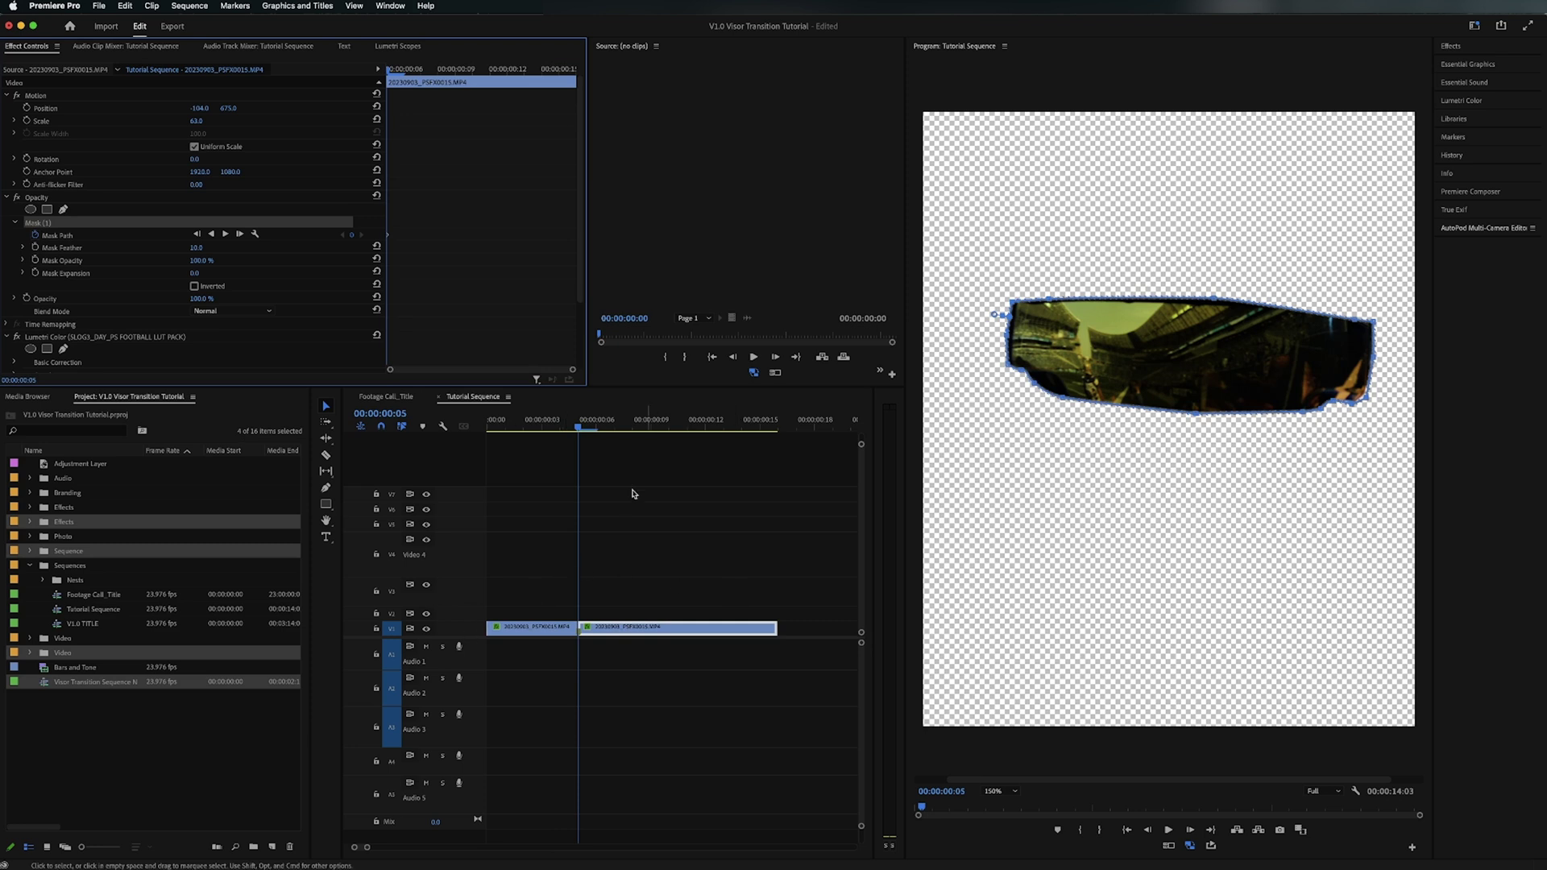
# Step: Step through the masked portion's frames to compare the visor's movement with the mask outline
pyautogui.moveTo(597, 425); pyautogui.dragTo(760, 427)
pyautogui.press('Left')
pyautogui.press('Left')
pyautogui.press('Left')
pyautogui.press('Left')
pyautogui.press('Left')
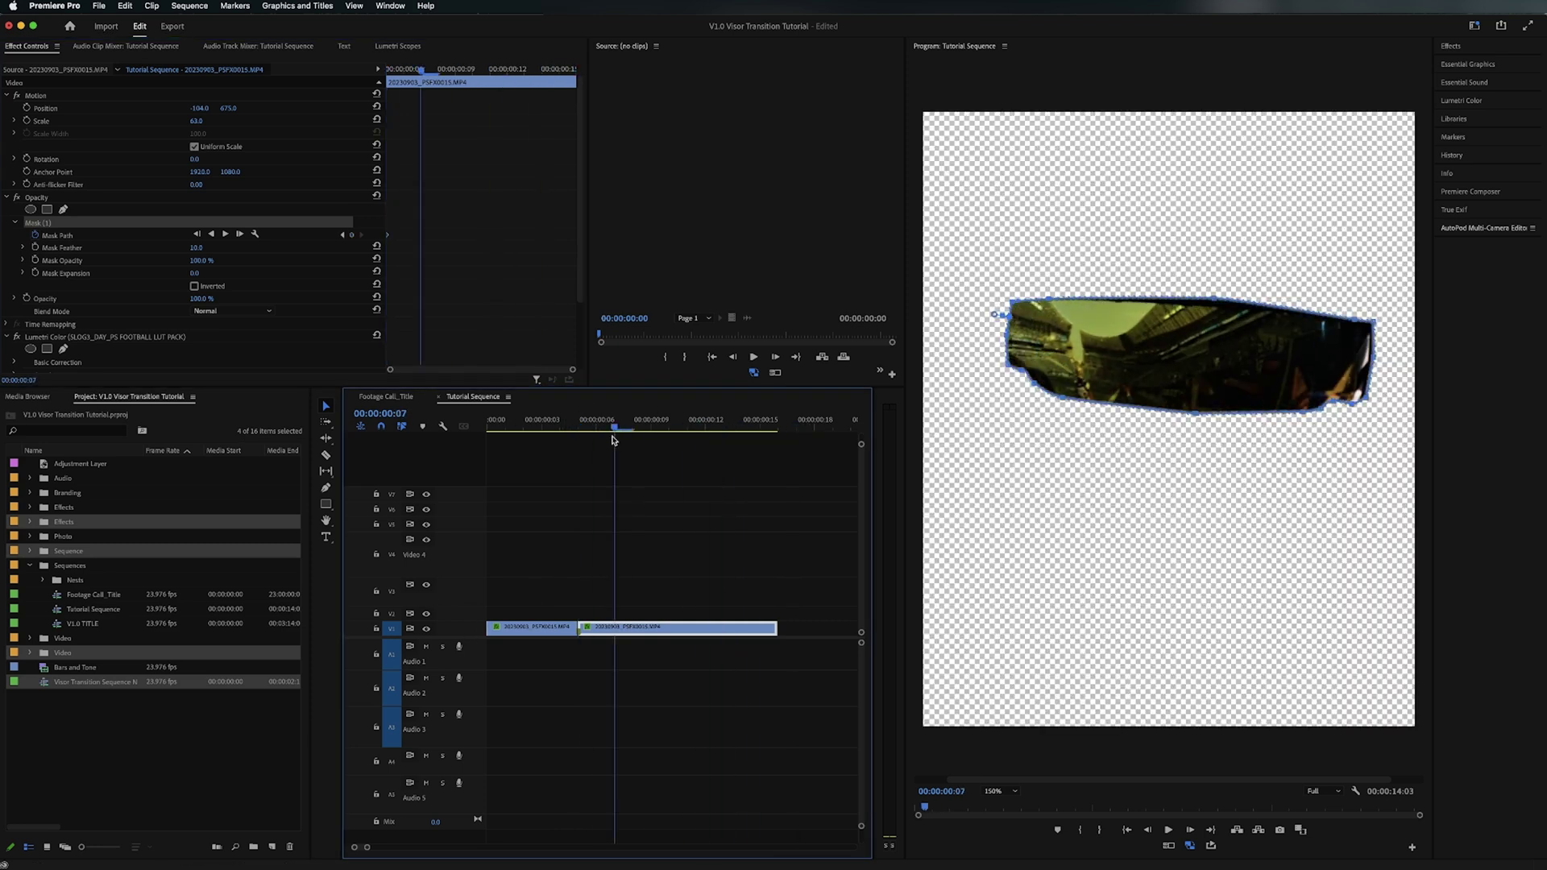
pyautogui.press('Right')
pyautogui.press('Right')
pyautogui.press('Right')
pyautogui.press('Right')
pyautogui.press('Right')
pyautogui.press('Right')
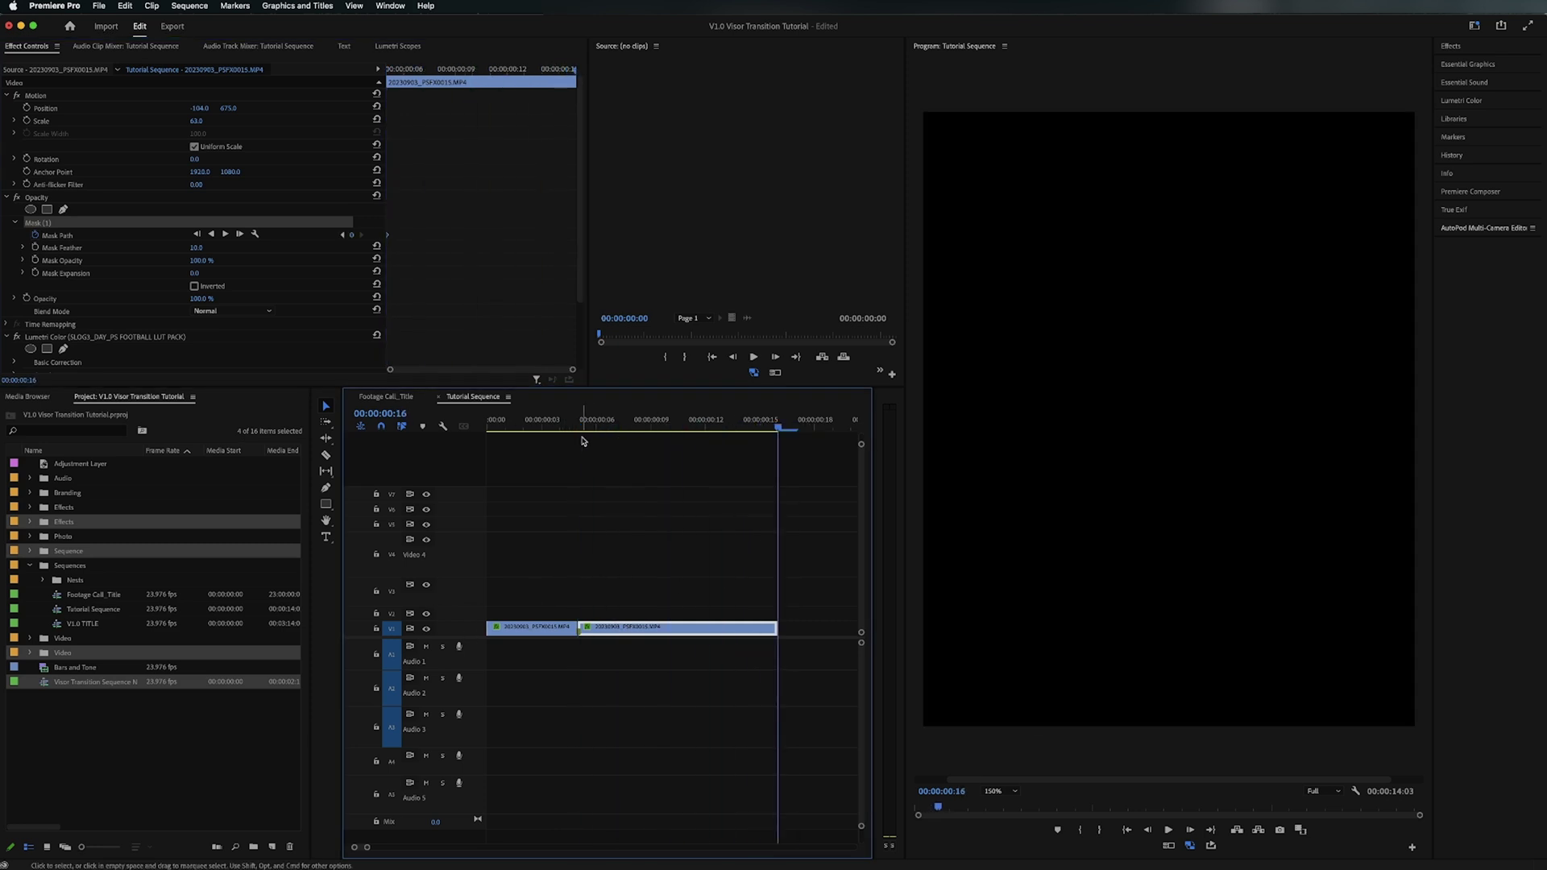
pyautogui.press('Left')
pyautogui.press('Left')
pyautogui.press('Left')
pyautogui.press('Left')
pyautogui.press('Left')
pyautogui.press('Left')
pyautogui.press('Left')
pyautogui.press('Left')
pyautogui.press('Left')
pyautogui.press('Left')
pyautogui.press('Left')
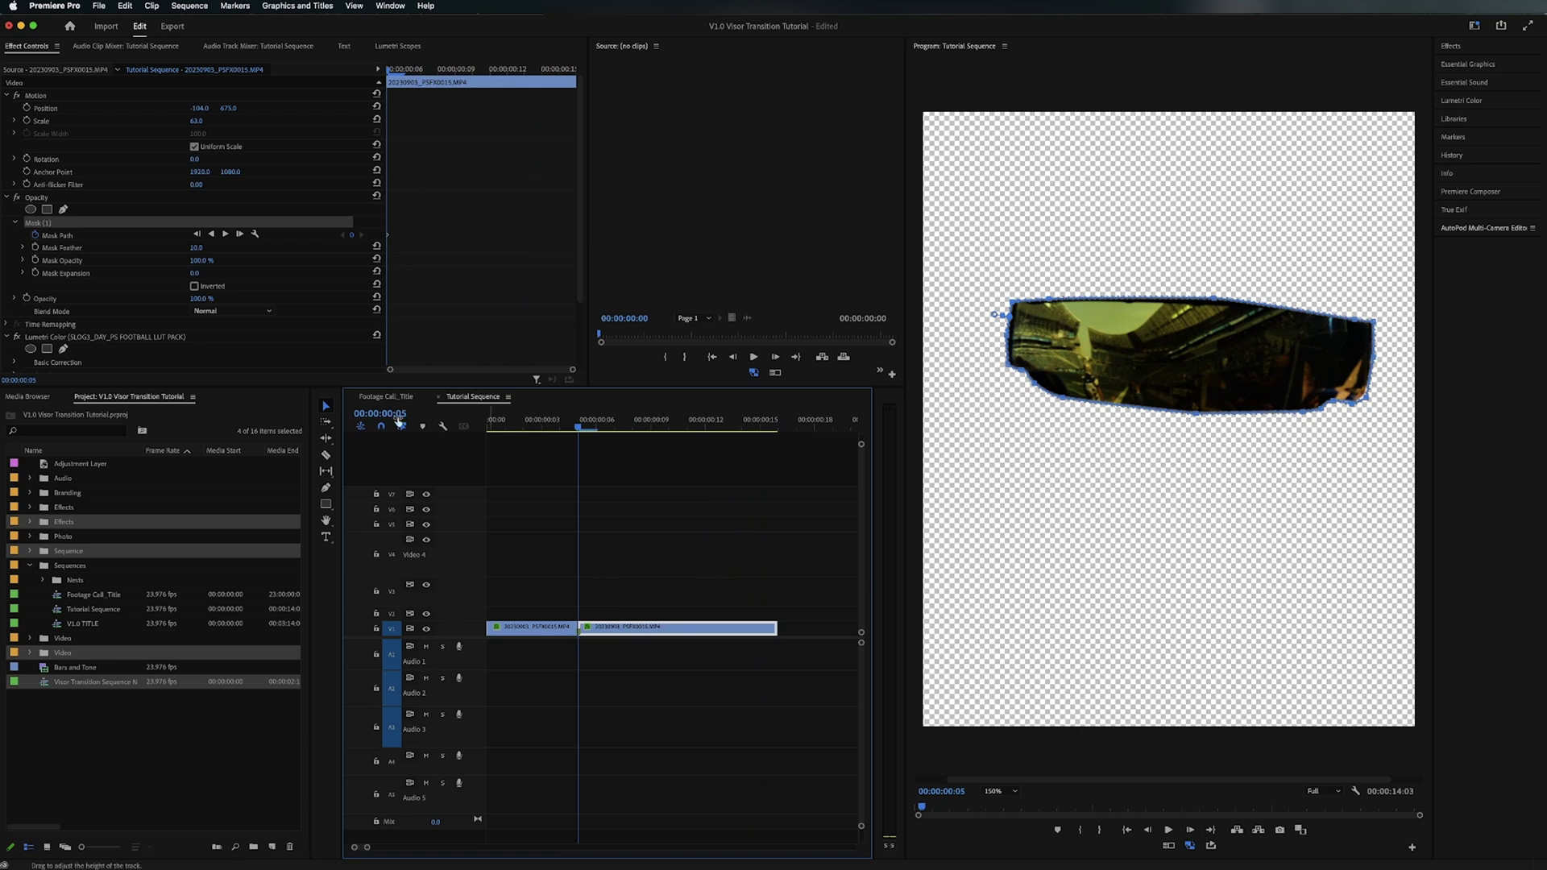
# Step: Invert the visor mask and reposition its path to fit the visor at 00:00:00:07
pyautogui.click(198, 288)
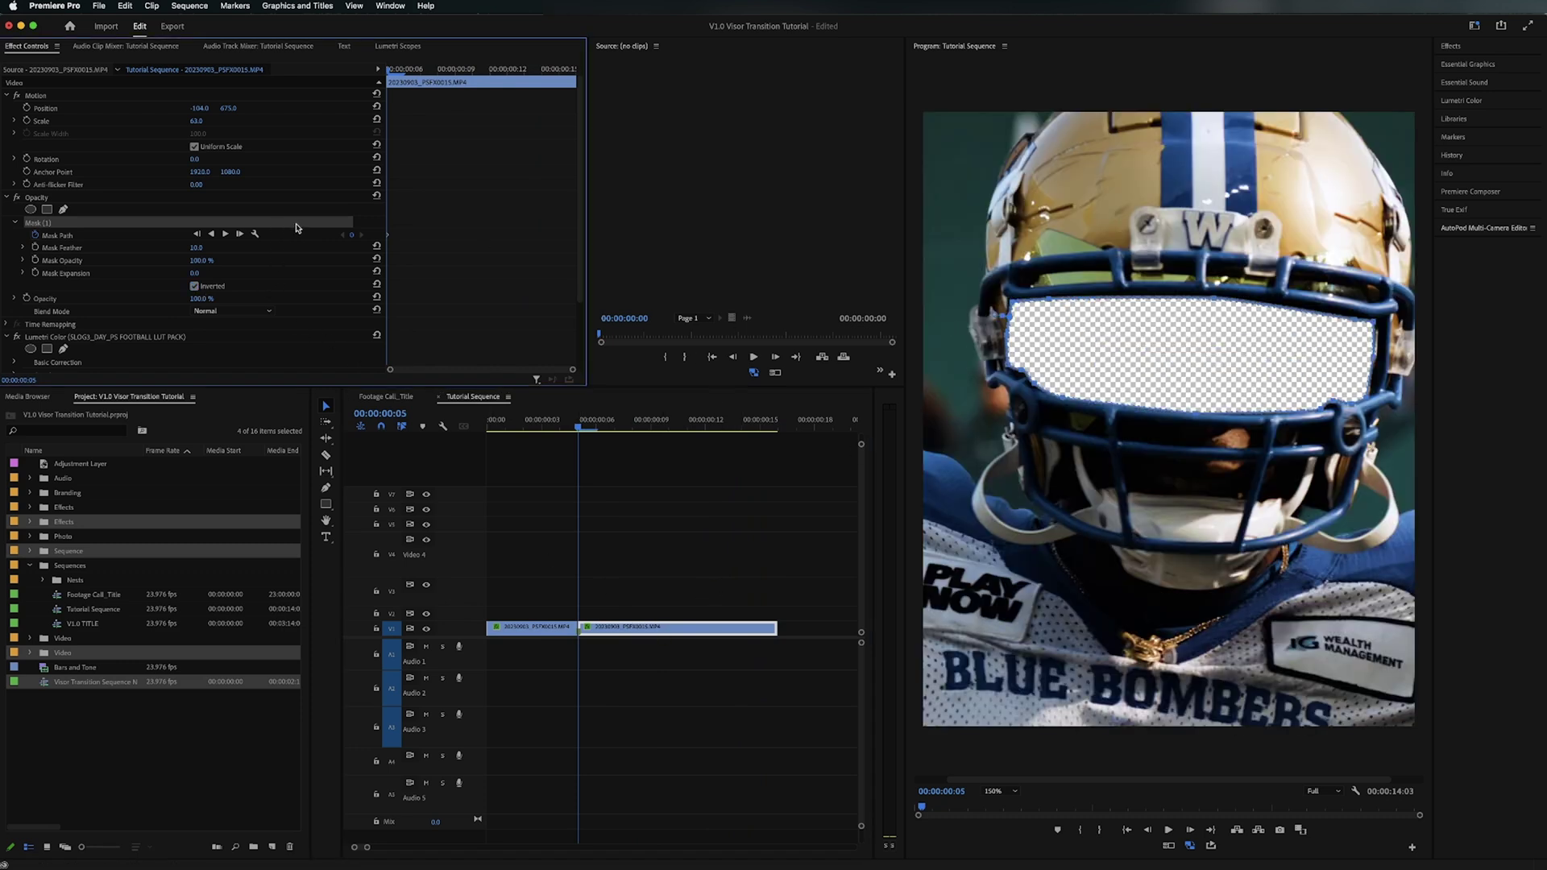
pyautogui.press('Right')
pyautogui.press('Right')
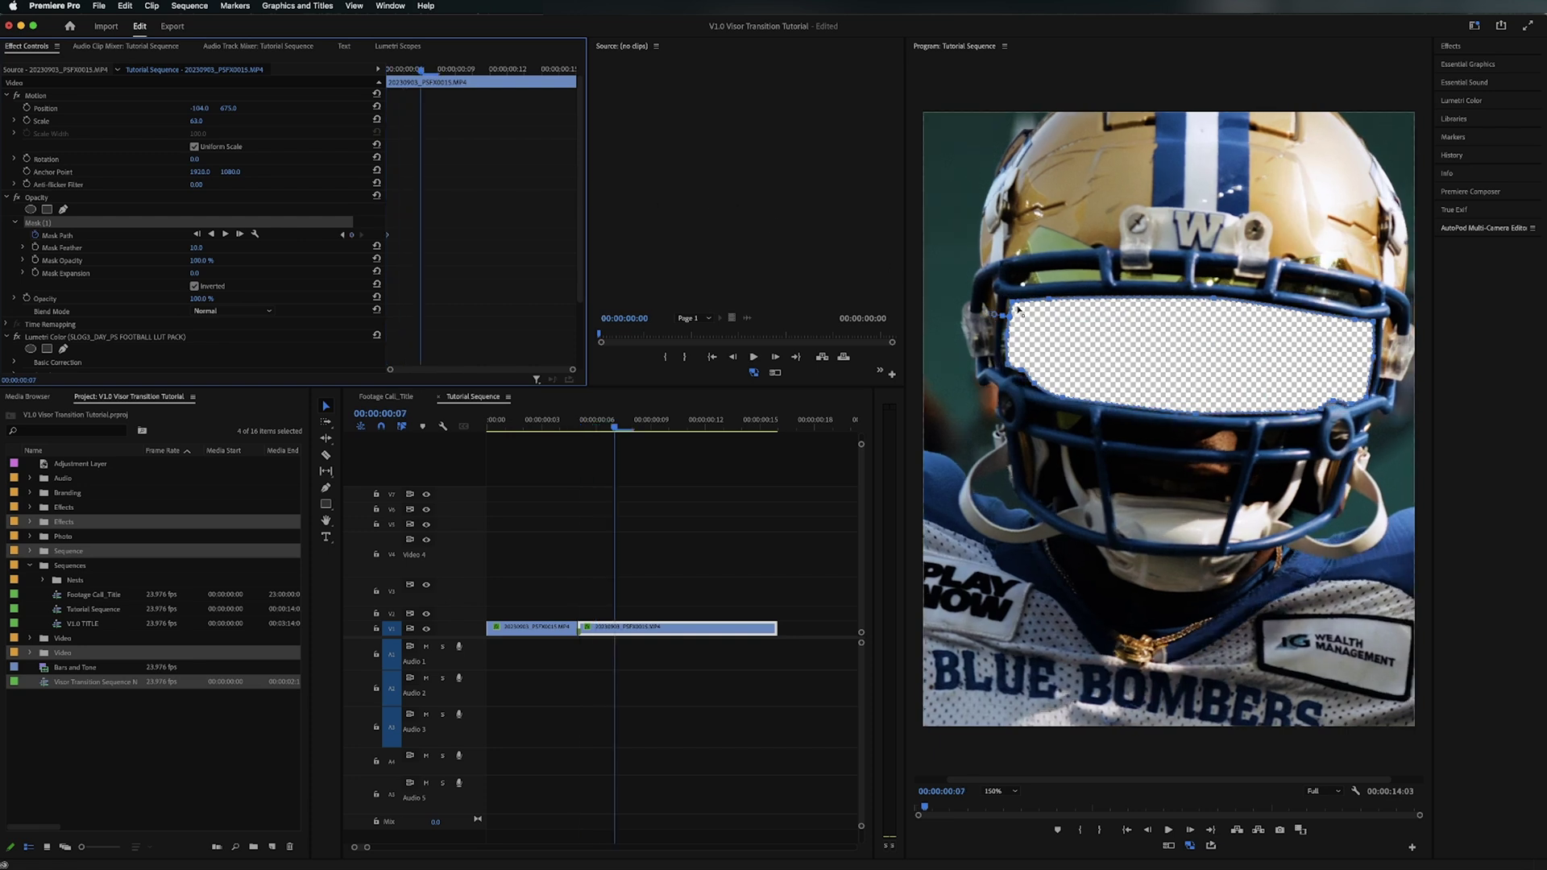
pyautogui.moveTo(1014, 303); pyautogui.dragTo(1002, 342)
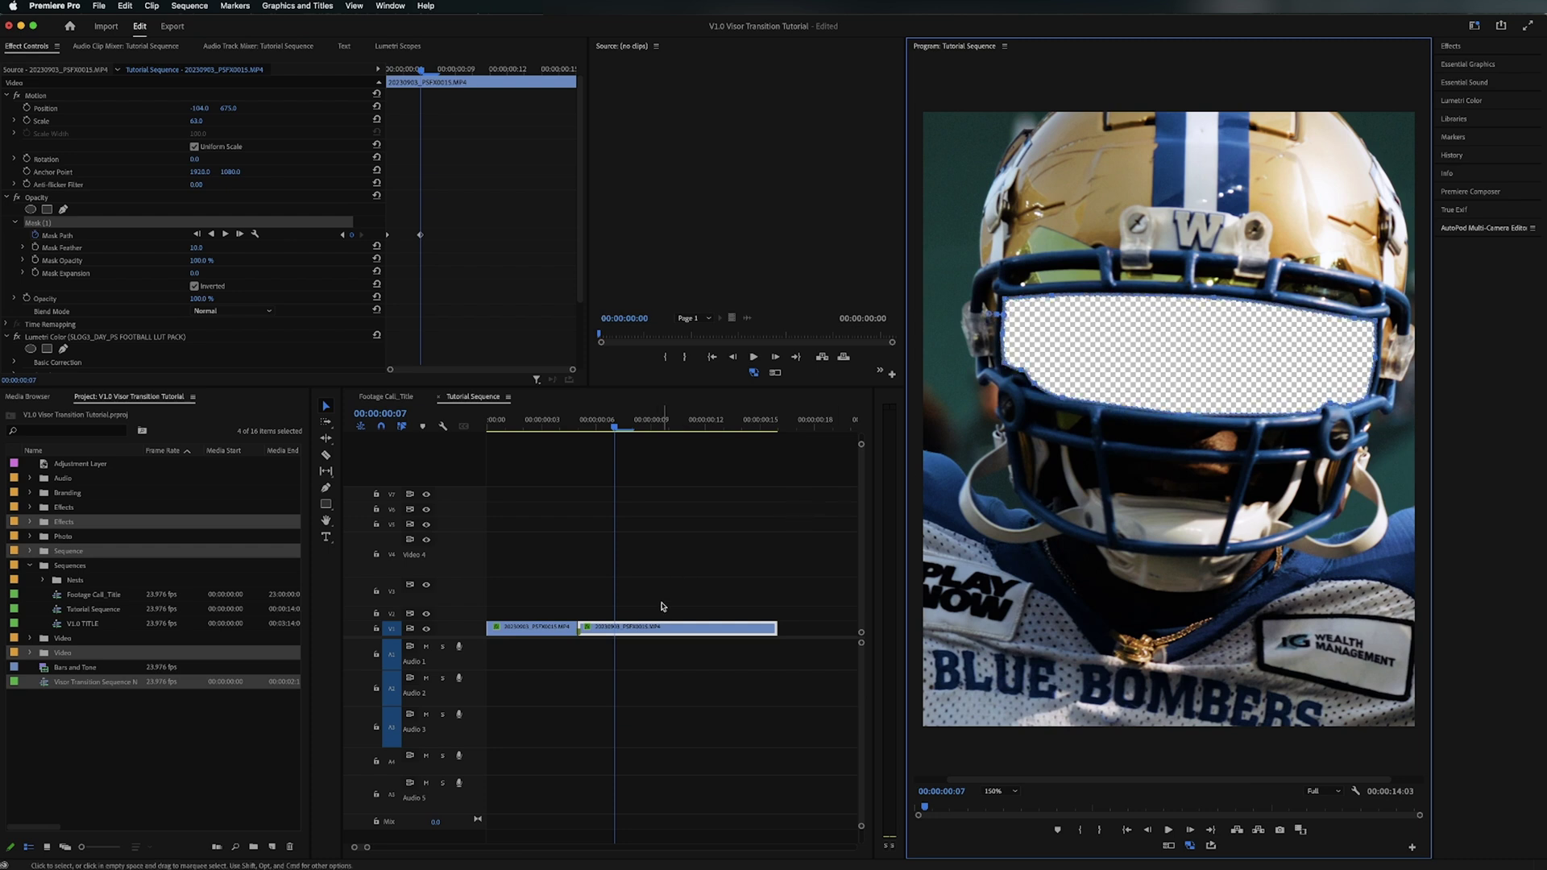
# Step: Step through the frames around the two Mask Path keyframes to examine how the mask follows the visor
pyautogui.click(654, 629)
pyautogui.press('Right')
pyautogui.press('Right')
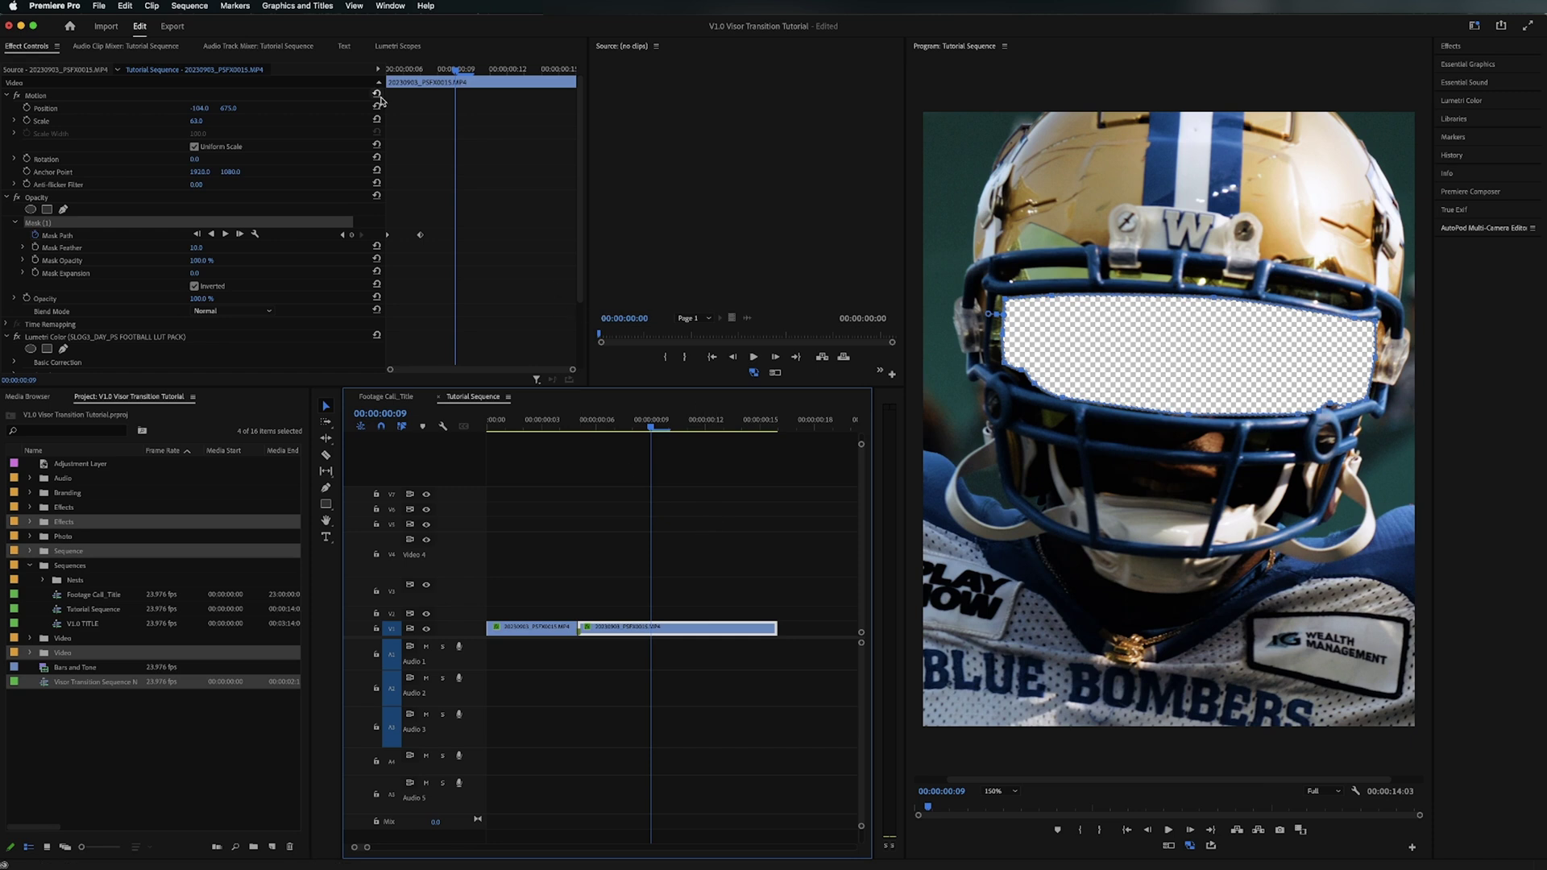
pyautogui.click(400, 73)
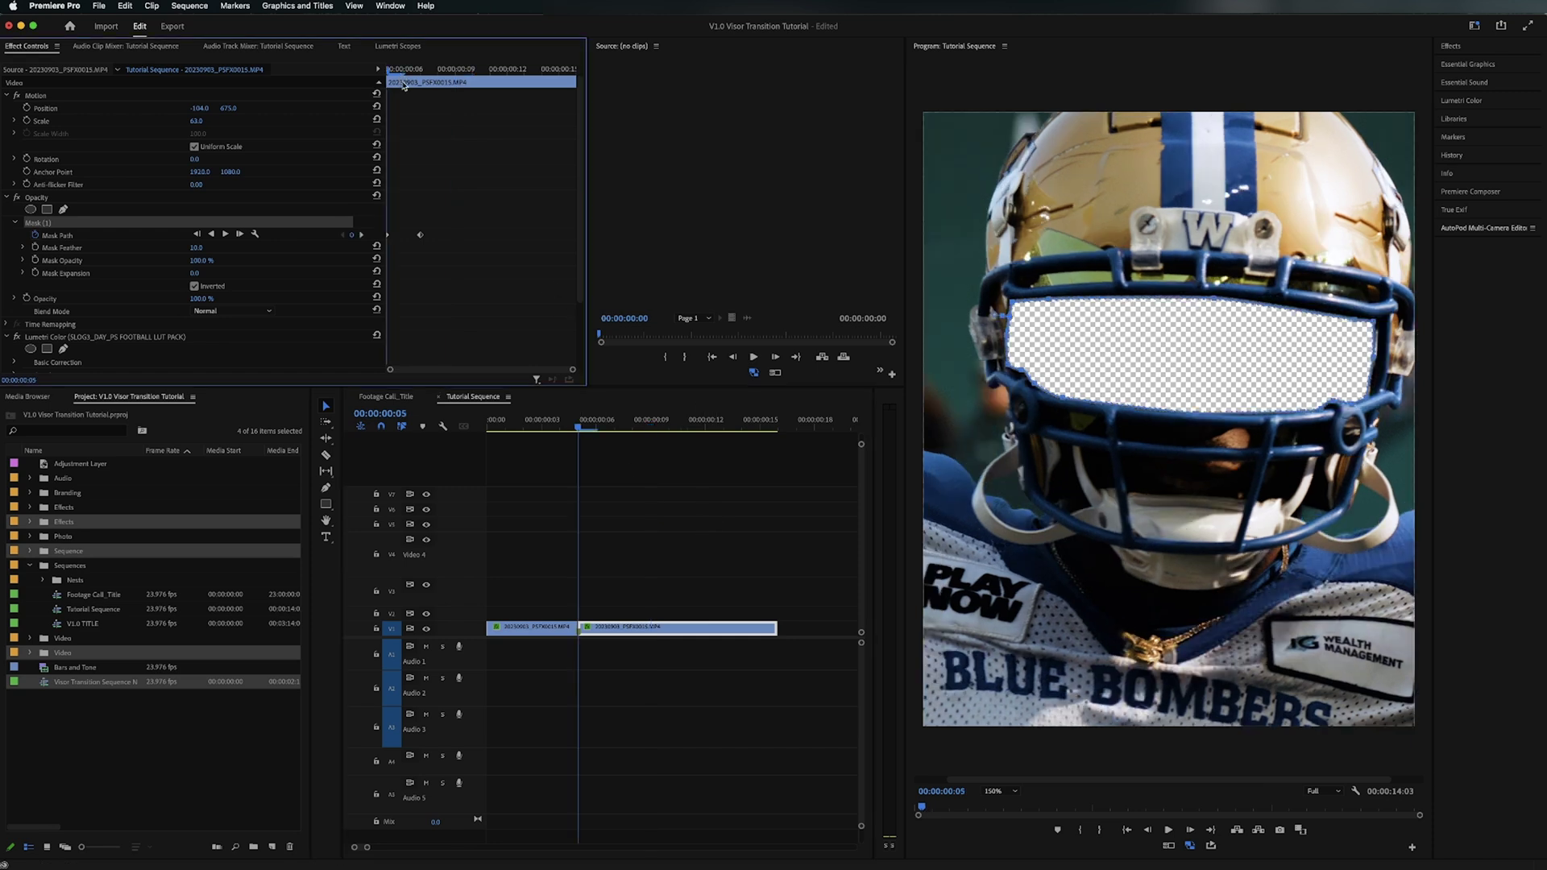
pyautogui.press('Right')
pyautogui.press('Right')
pyautogui.press('Left')
pyautogui.press('Left')
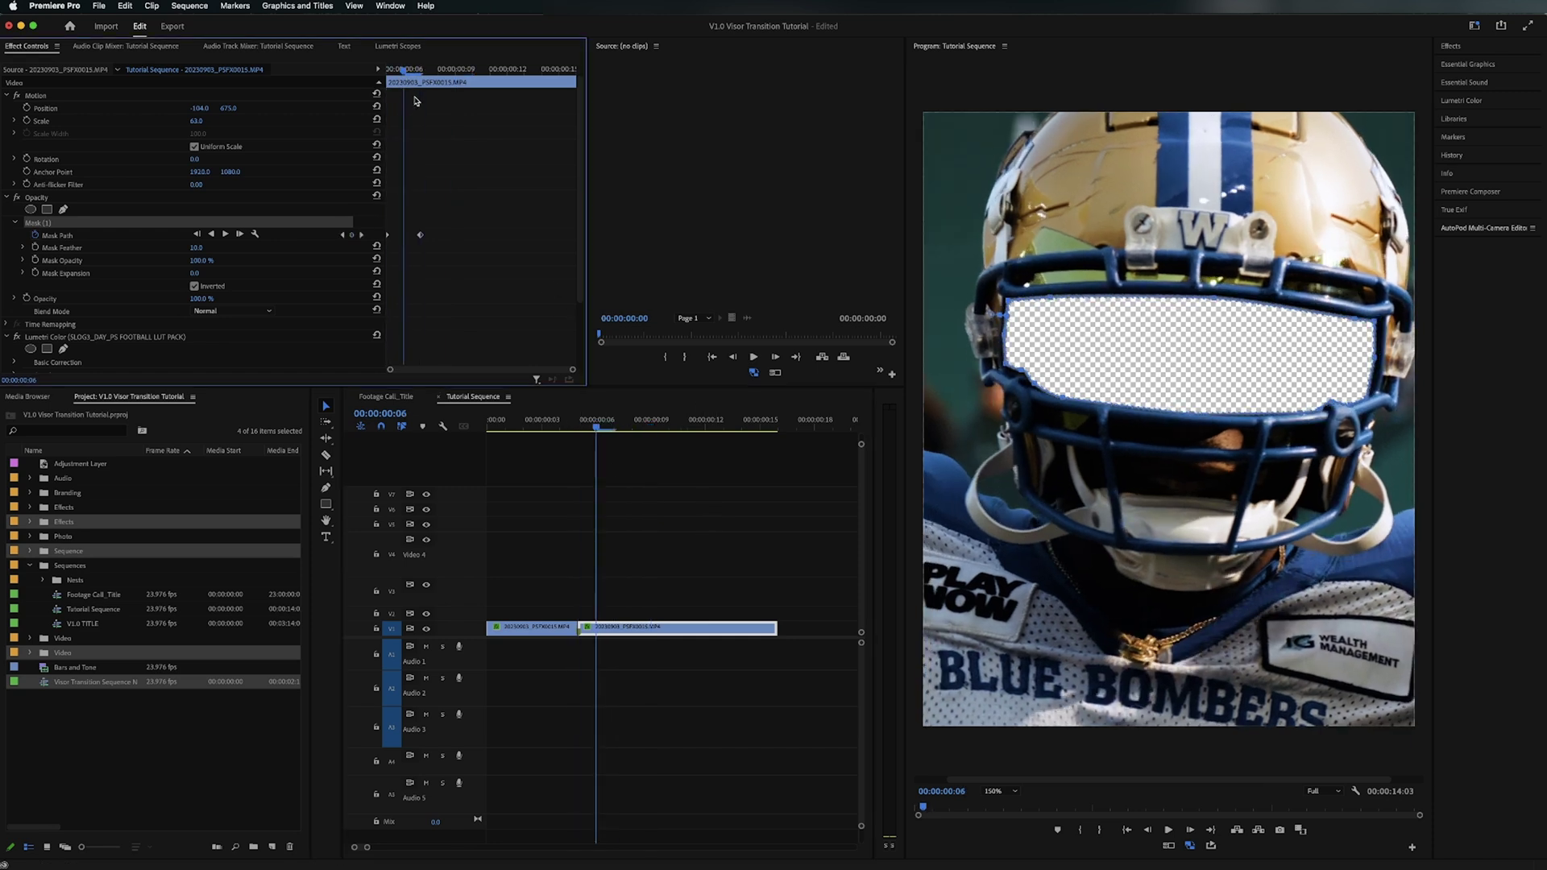
pyautogui.press('Right')
pyautogui.press('Right')
pyautogui.press('Left')
pyautogui.press('Left')
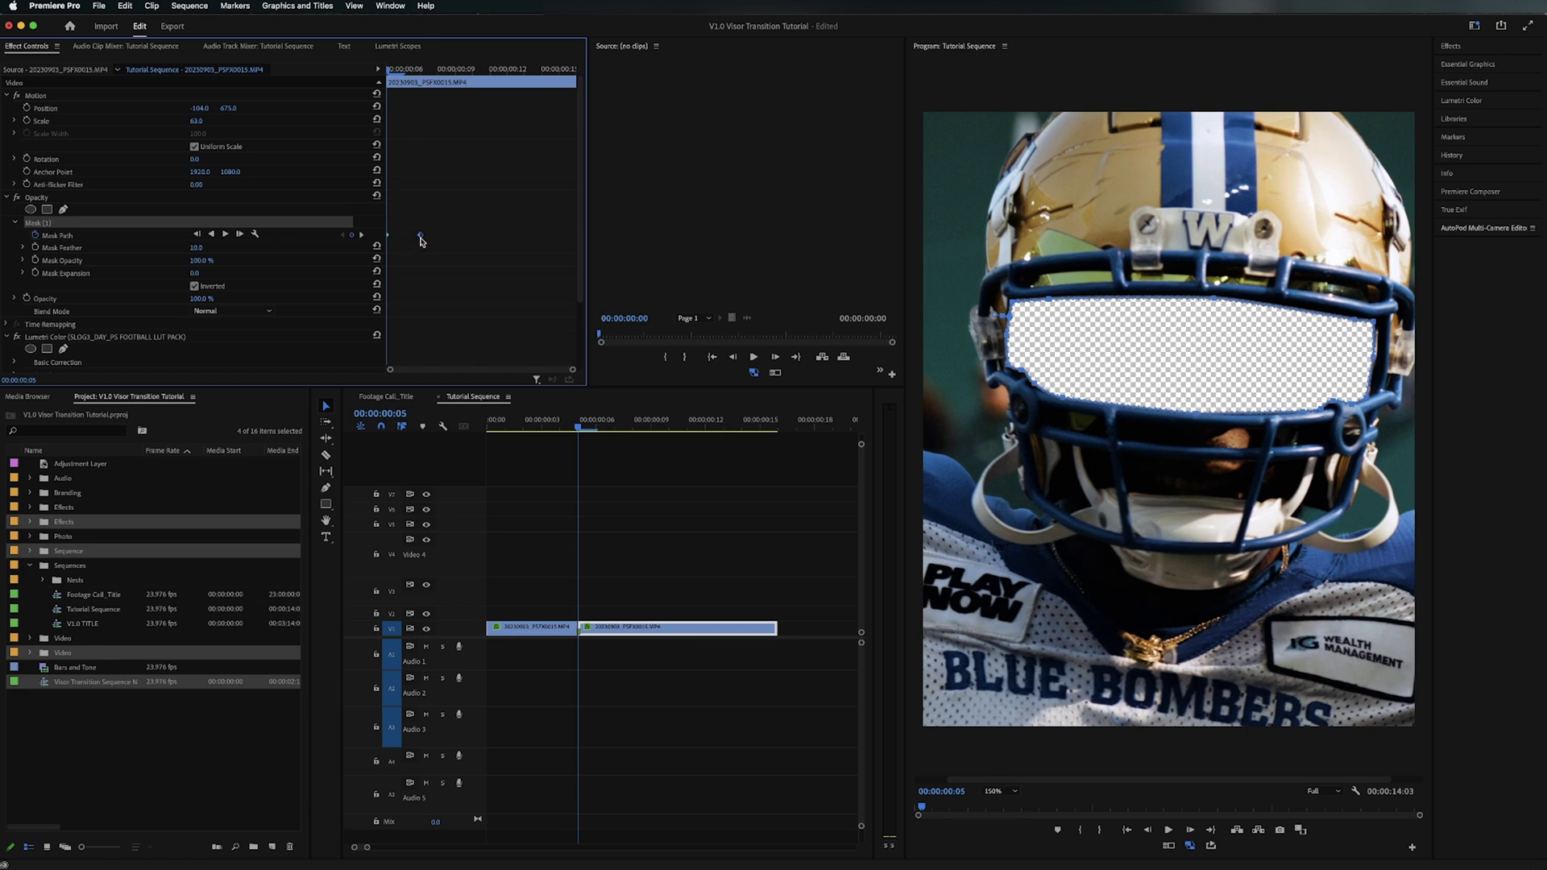
pyautogui.press('Right')
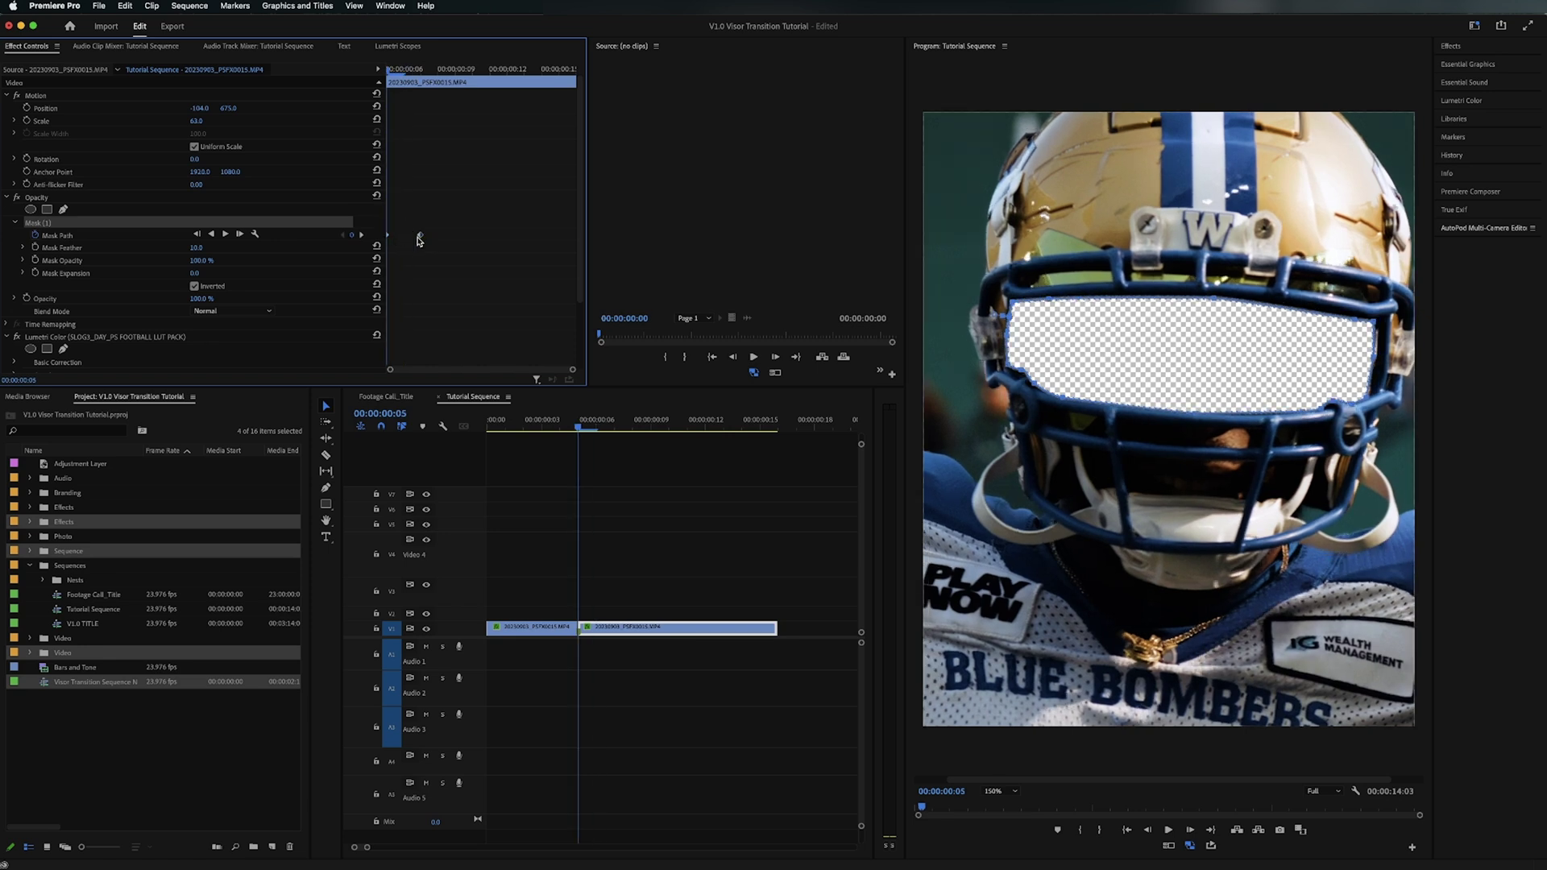
pyautogui.press('Left')
pyautogui.press('Left')
pyautogui.press('Right')
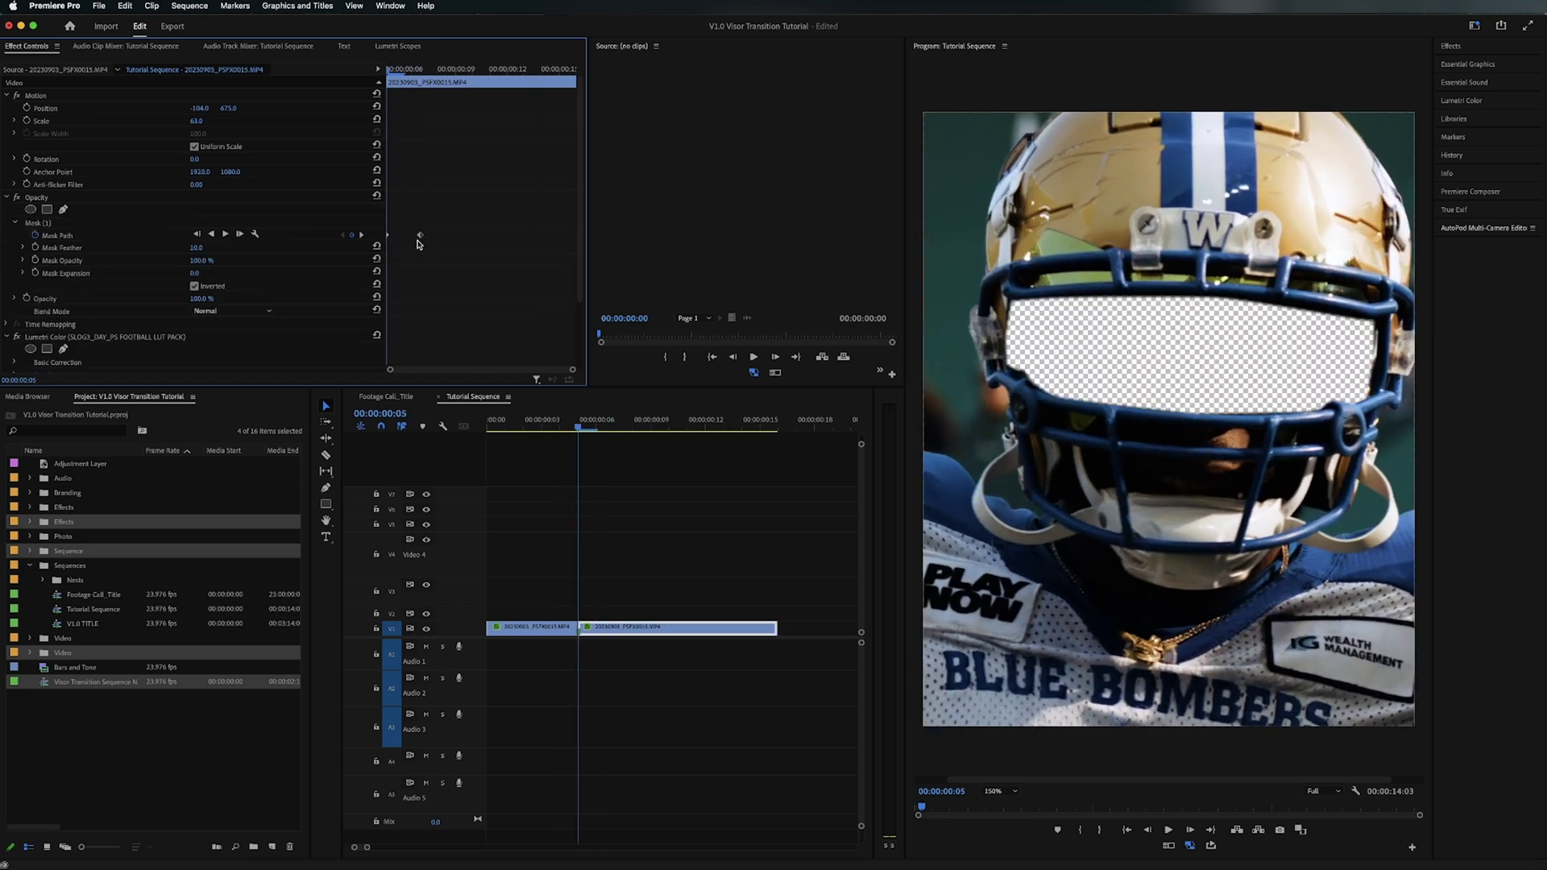
# Step: Refit the visor mask path to the visor at 00:00:00:09, adding a Mask Path keyframe
pyautogui.press('Right')
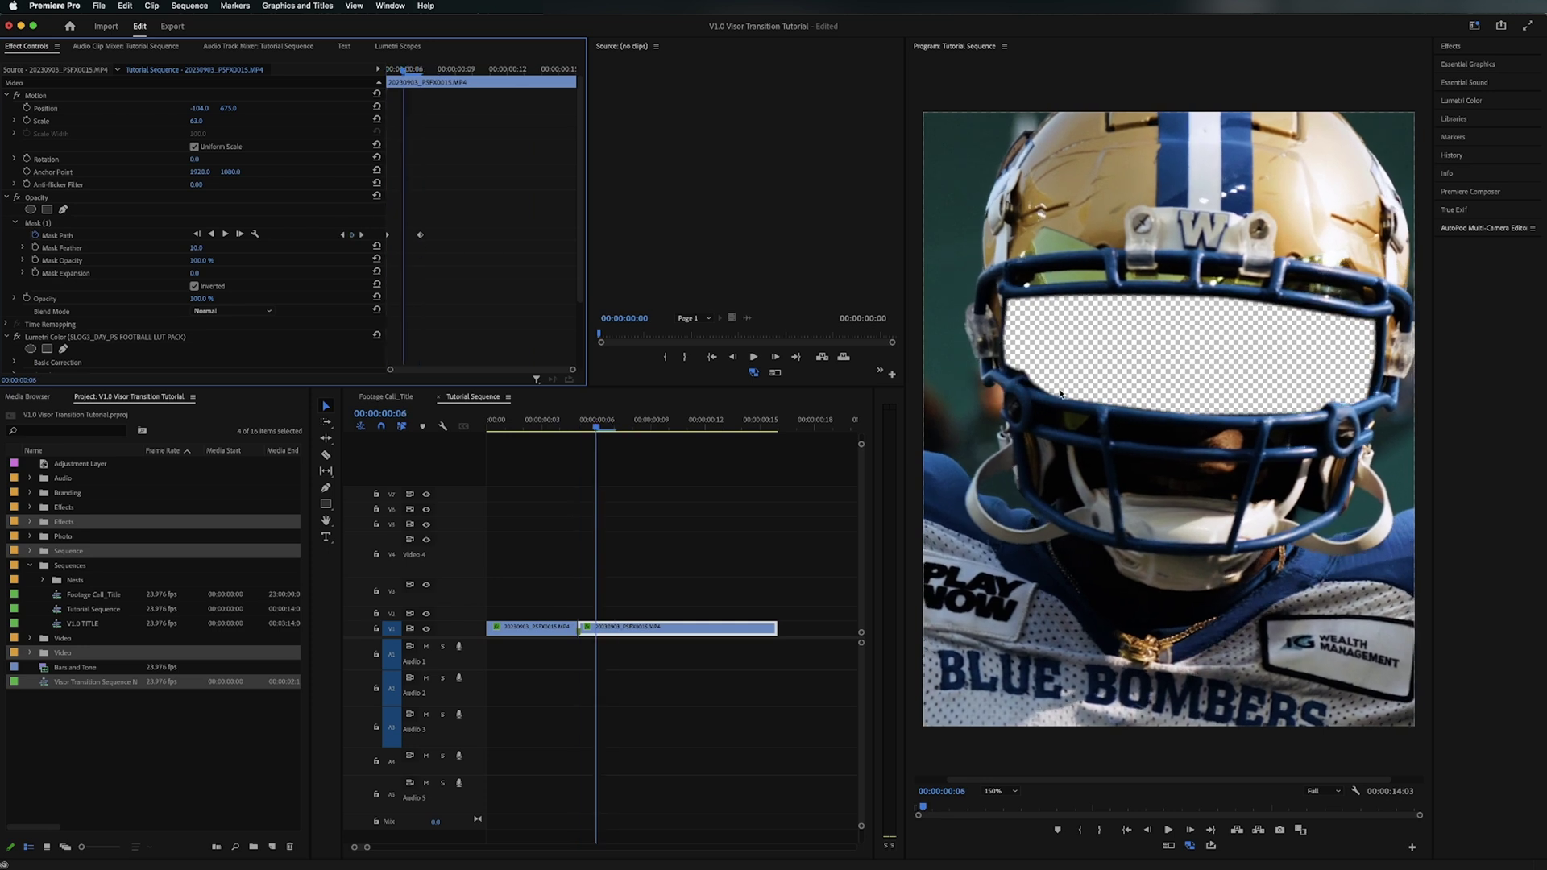
pyautogui.press('Right')
pyautogui.click(687, 639)
pyautogui.press('Right')
pyautogui.press('Right')
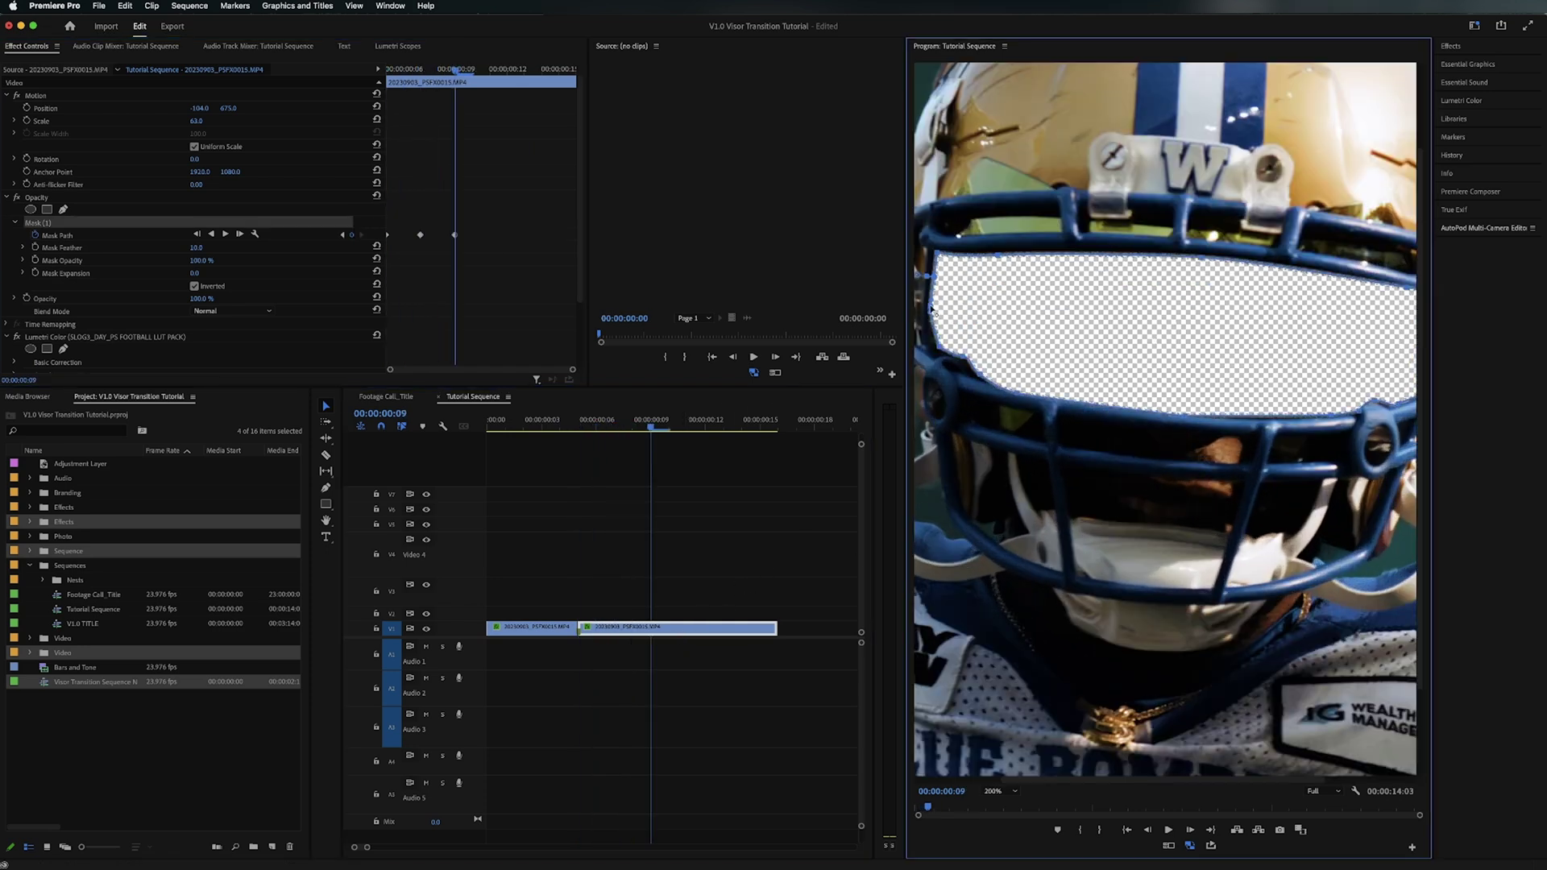
pyautogui.hscroll(3, 1233, 411)
pyautogui.hscroll(-3, 1233, 411)
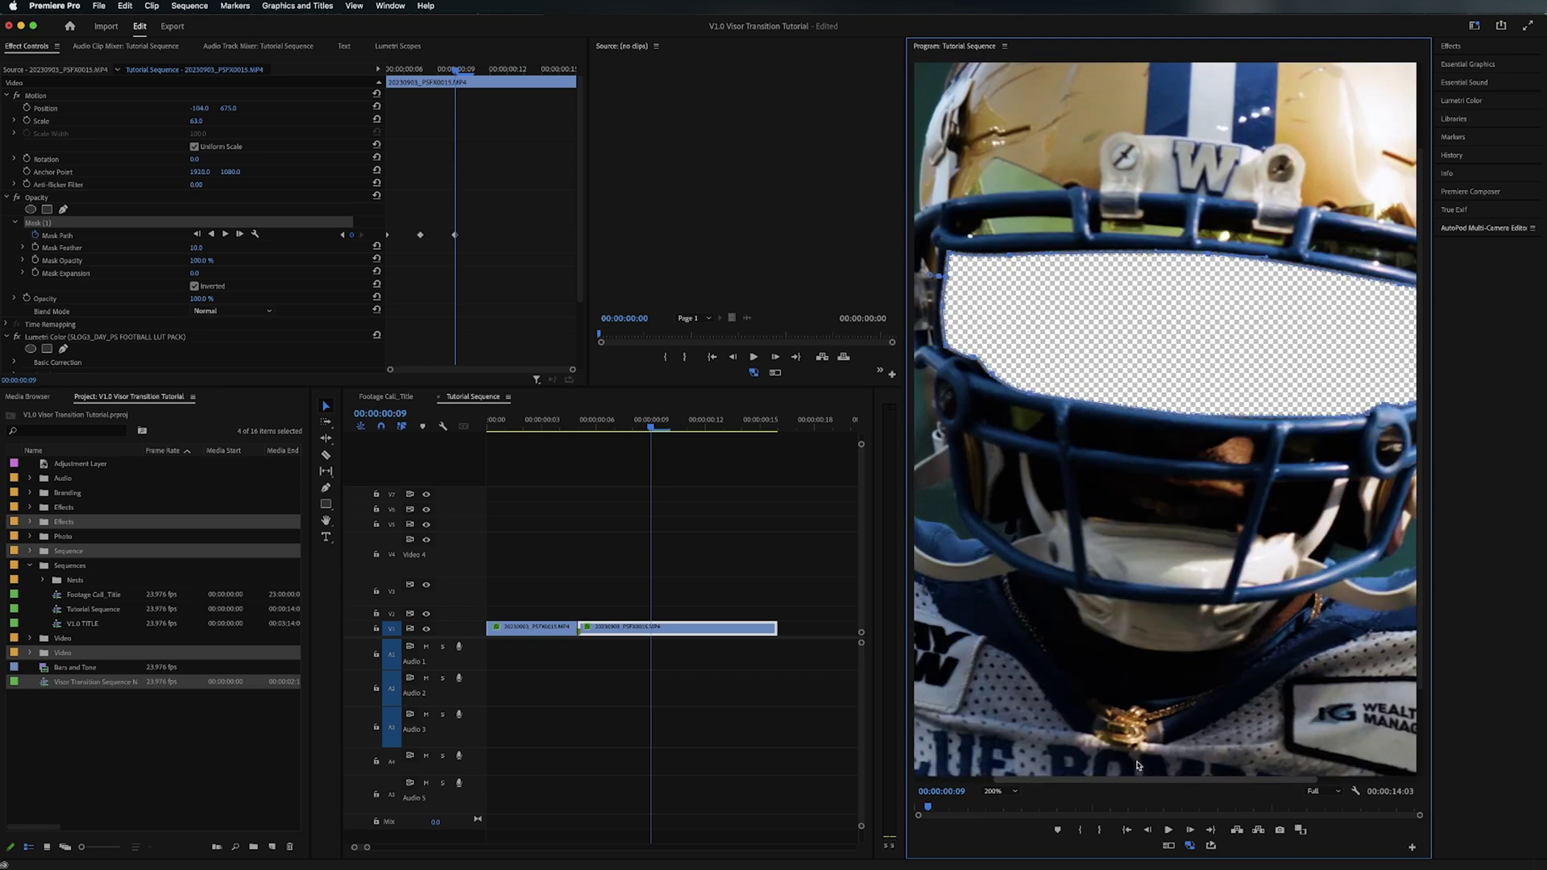
# Step: Adjust the mask points to the visor's edges at 00:00:00:11, adding a Mask Path keyframe
pyautogui.press('Right')
pyautogui.press('Right')
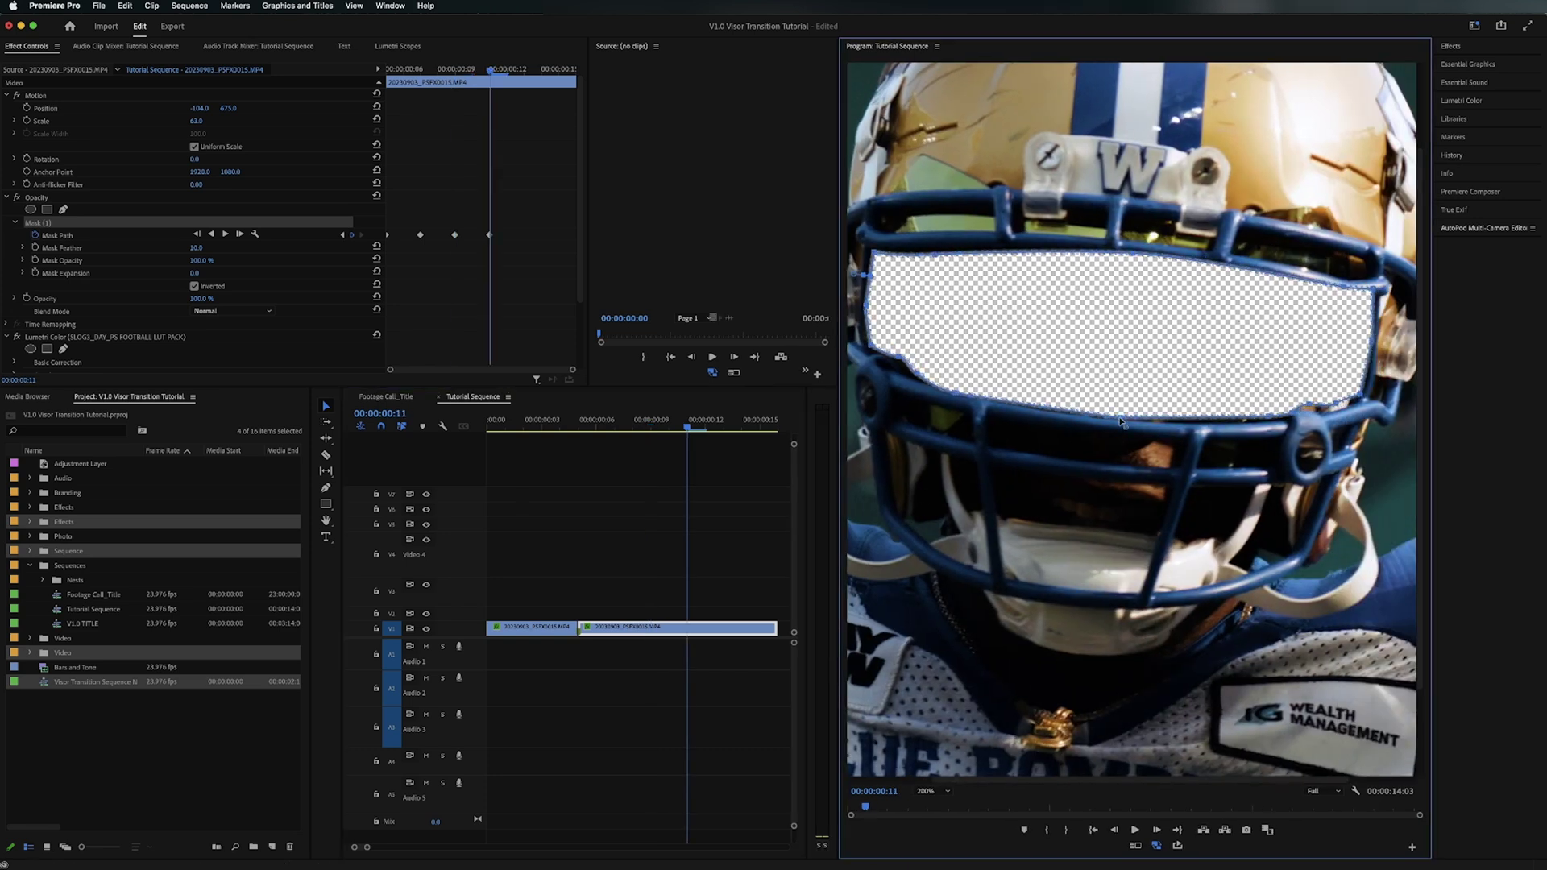
pyautogui.moveTo(1281, 414); pyautogui.dragTo(1281, 420)
pyautogui.moveTo(1336, 402); pyautogui.dragTo(1335, 409)
pyautogui.moveTo(1373, 289); pyautogui.dragTo(1372, 297)
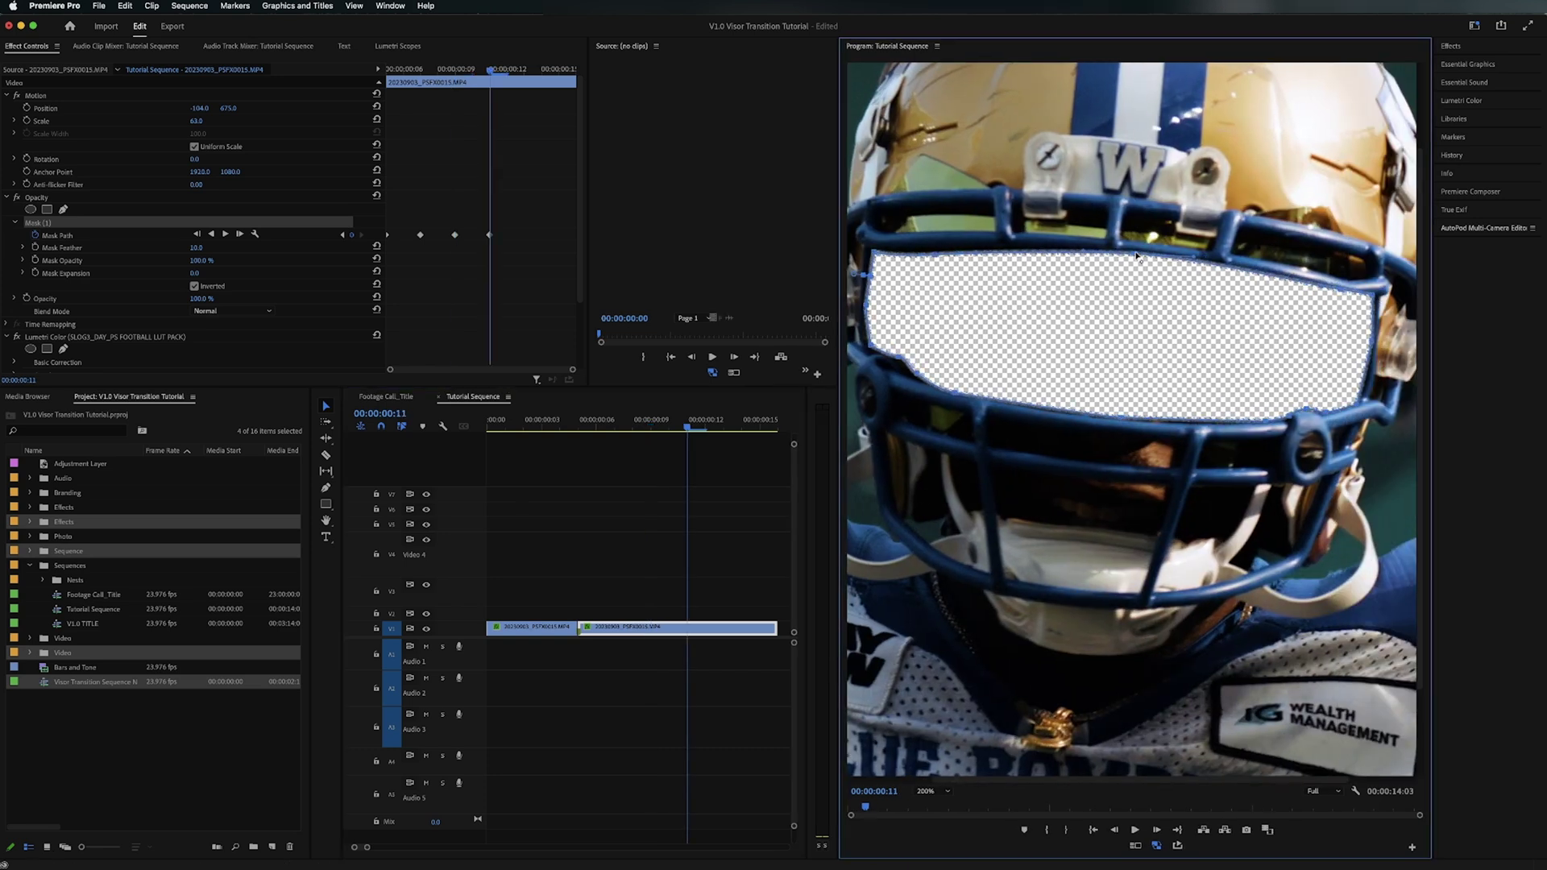
pyautogui.moveTo(1015, 254); pyautogui.dragTo(1015, 250)
# Step: Reshape the mask path around the visor's corners and lower edge at 00:00:00:13
pyautogui.press('Right')
pyautogui.press('Right')
pyautogui.moveTo(899, 279); pyautogui.dragTo(887, 276)
pyautogui.moveTo(1233, 268); pyautogui.dragTo(1233, 275)
pyautogui.moveTo(1360, 295); pyautogui.dragTo(1361, 304)
pyautogui.moveTo(1344, 403); pyautogui.dragTo(1340, 414)
pyautogui.moveTo(1278, 414); pyautogui.dragTo(1270, 423)
pyautogui.moveTo(1111, 415); pyautogui.dragTo(1103, 427)
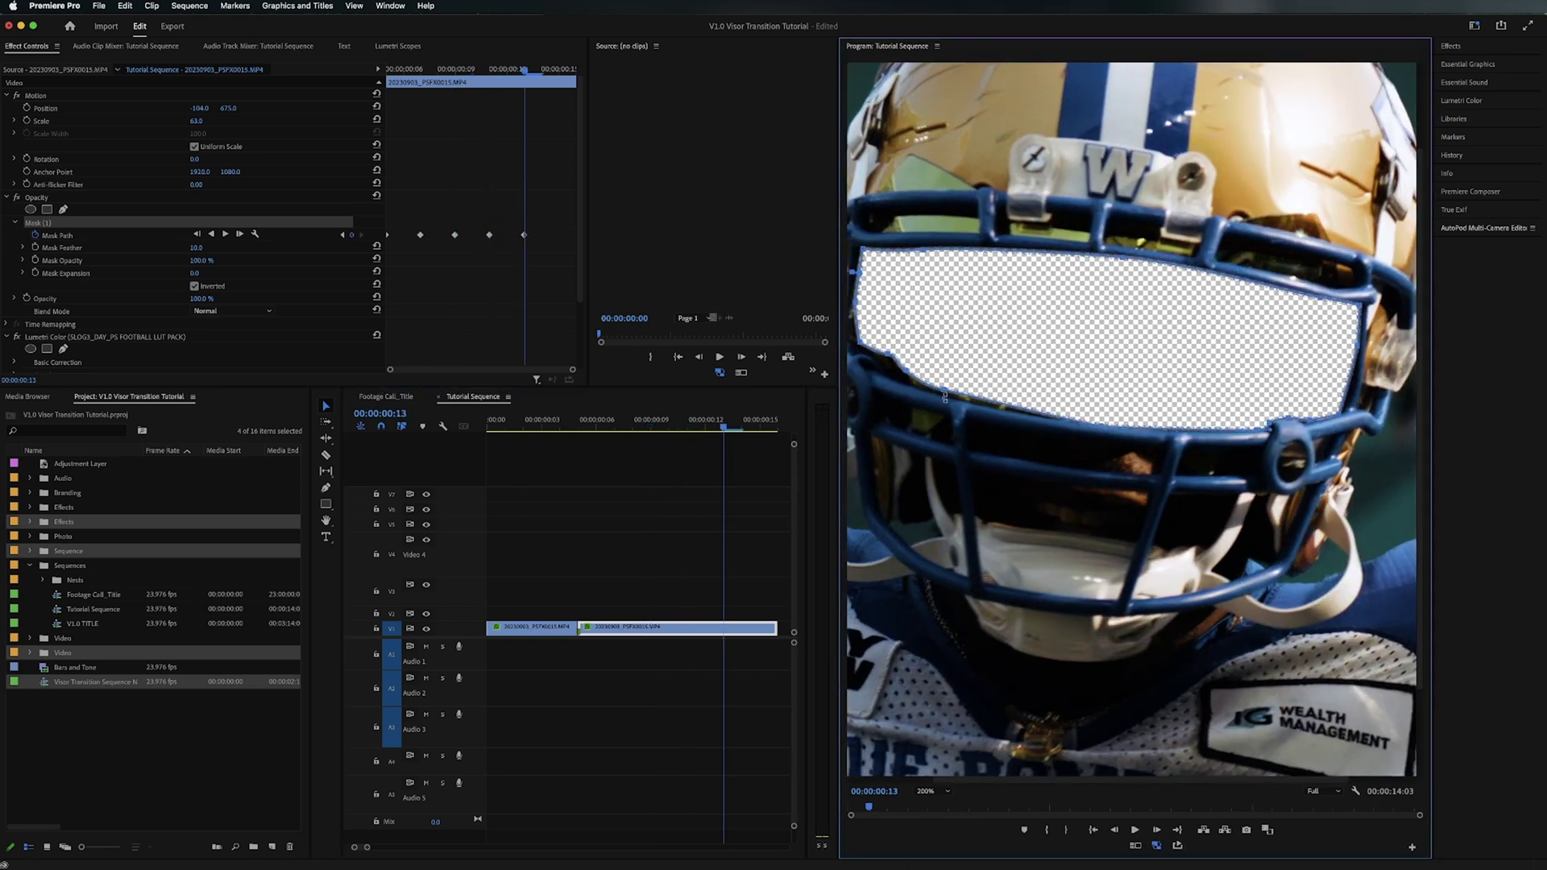
pyautogui.hscroll(-2, 966, 379)
pyautogui.moveTo(943, 390); pyautogui.dragTo(892, 342)
# Step: Reposition the visor mask path to fit the visor at 00:00:00:15
pyautogui.press('Right')
pyautogui.press('Right')
pyautogui.moveTo(1120, 337); pyautogui.dragTo(1104, 343)
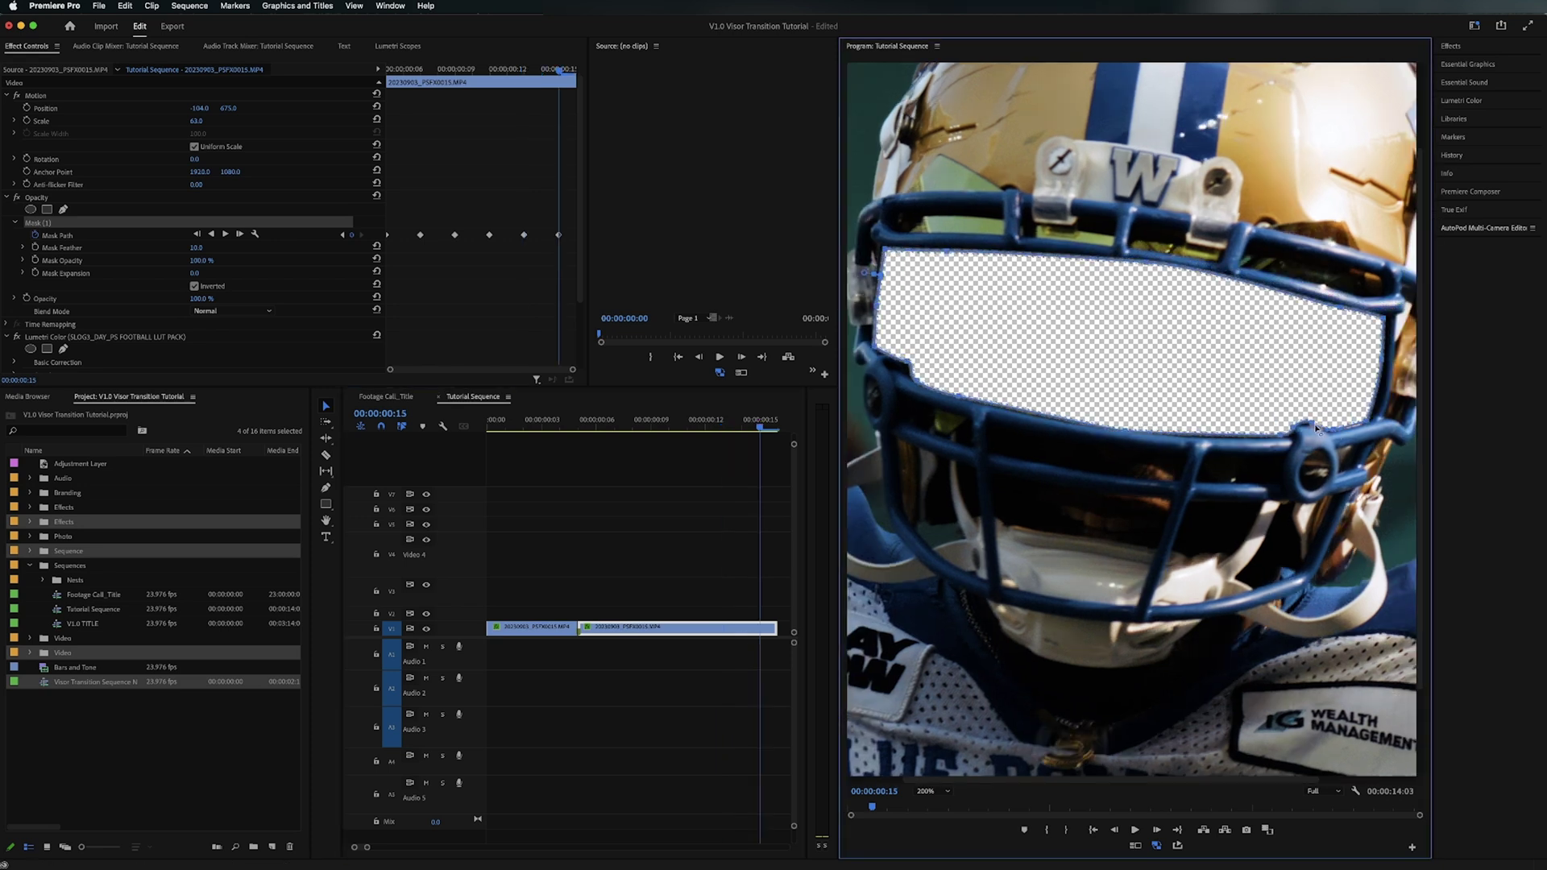
# Step: Step through the frames from the cut with the whole picture fitted in view to check how the keyframed mask follows the visor
pyautogui.click(932, 792)
pyautogui.click(924, 683)
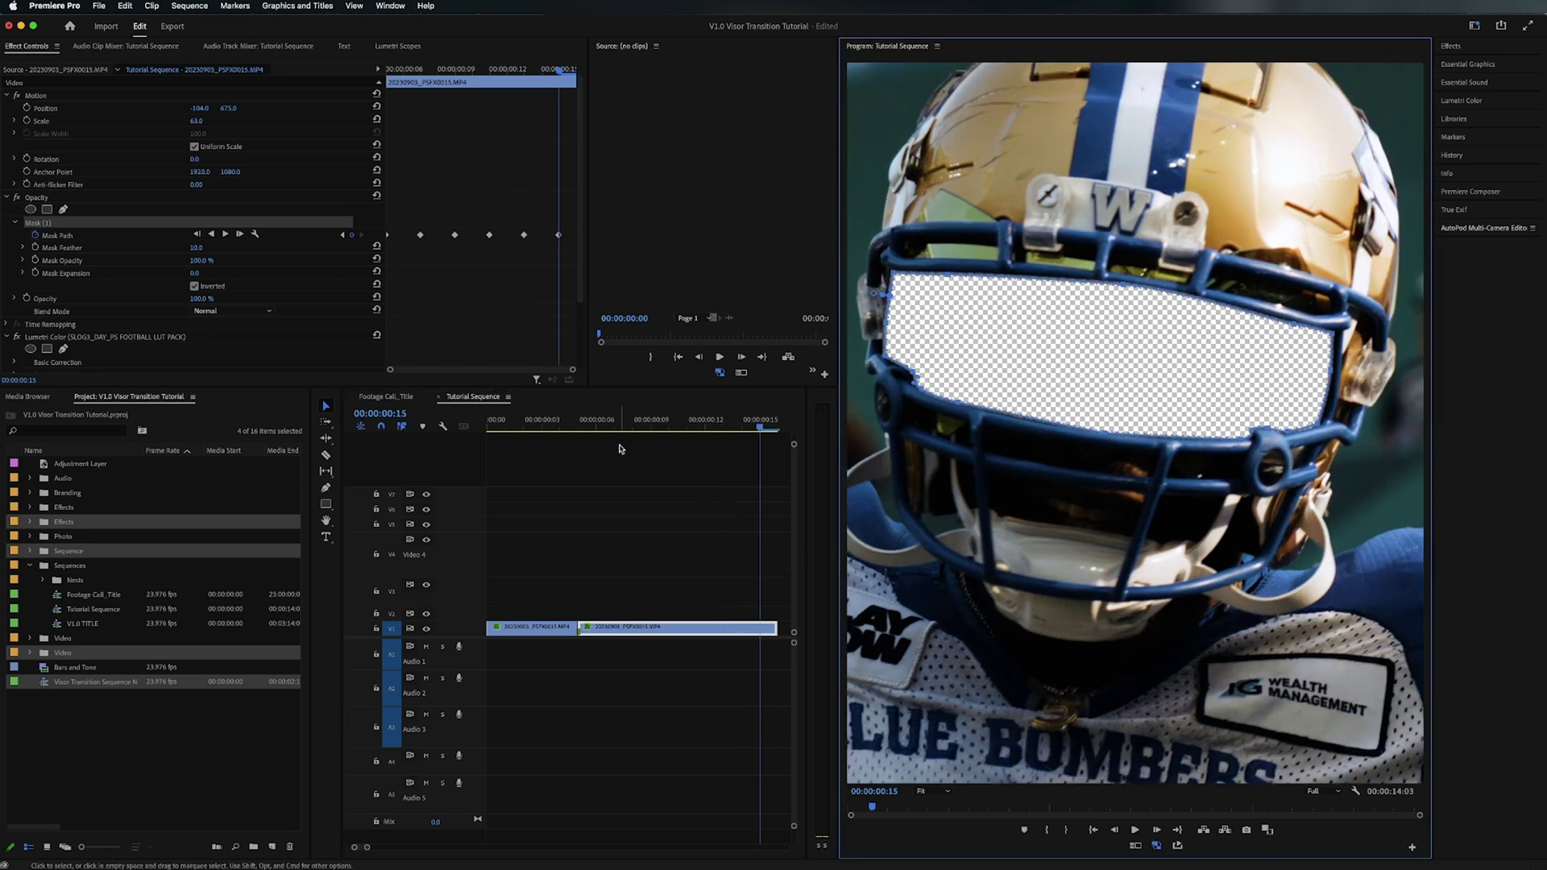
pyautogui.moveTo(608, 419); pyautogui.dragTo(576, 415)
pyautogui.press('Right')
pyautogui.press('Right')
pyautogui.press('Right')
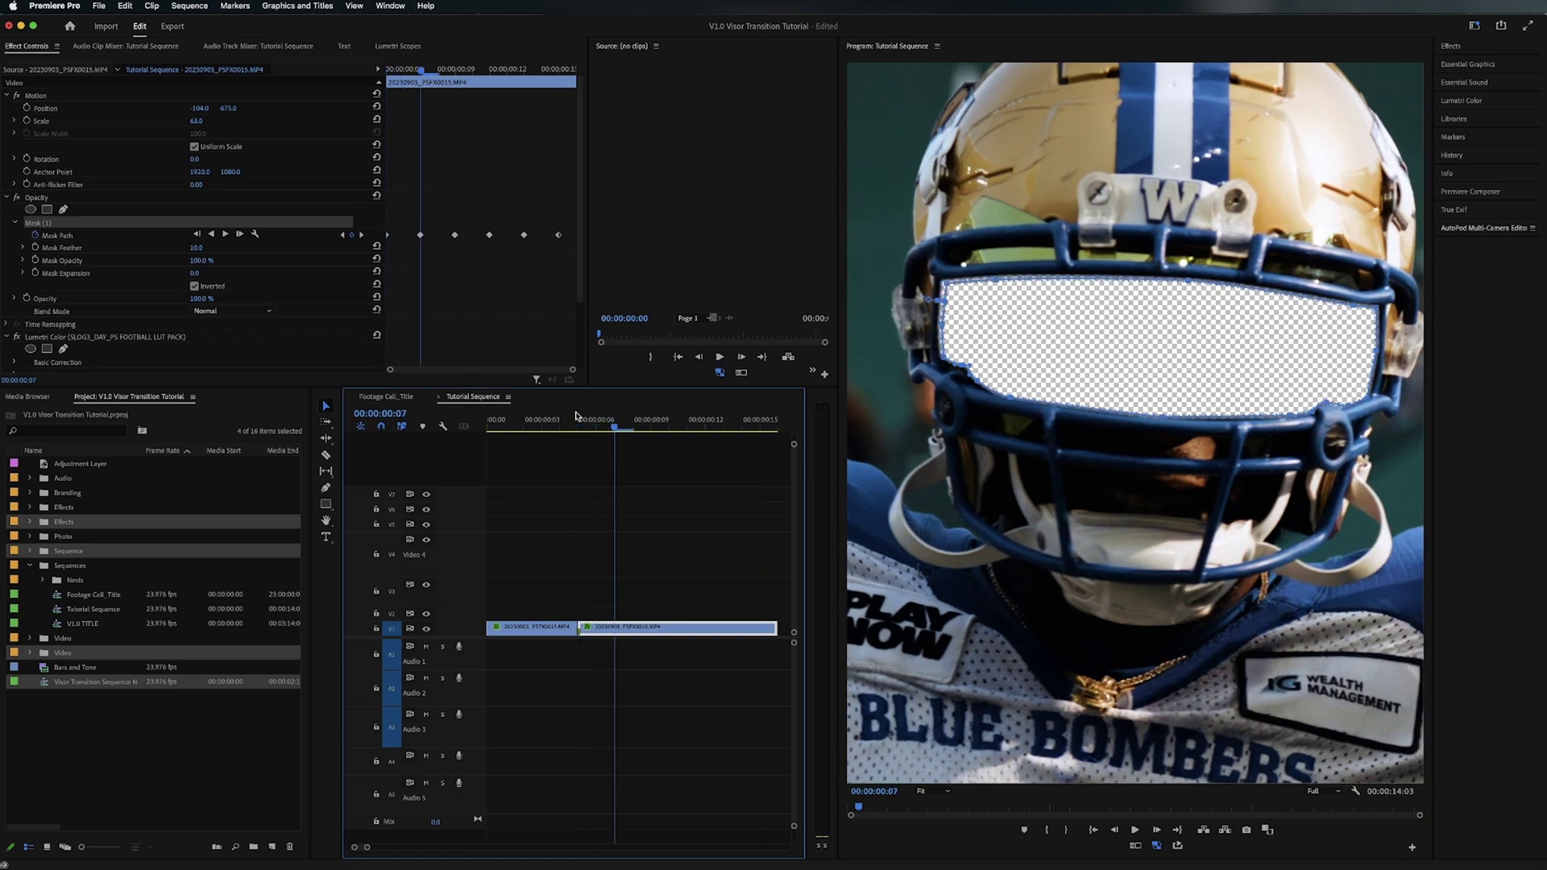
pyautogui.press('Right')
pyautogui.press('Right')
pyautogui.press('Right')
pyautogui.press('Right')
pyautogui.press('Right')
pyautogui.press('Right')
pyautogui.press('Right')
pyautogui.press('Right')
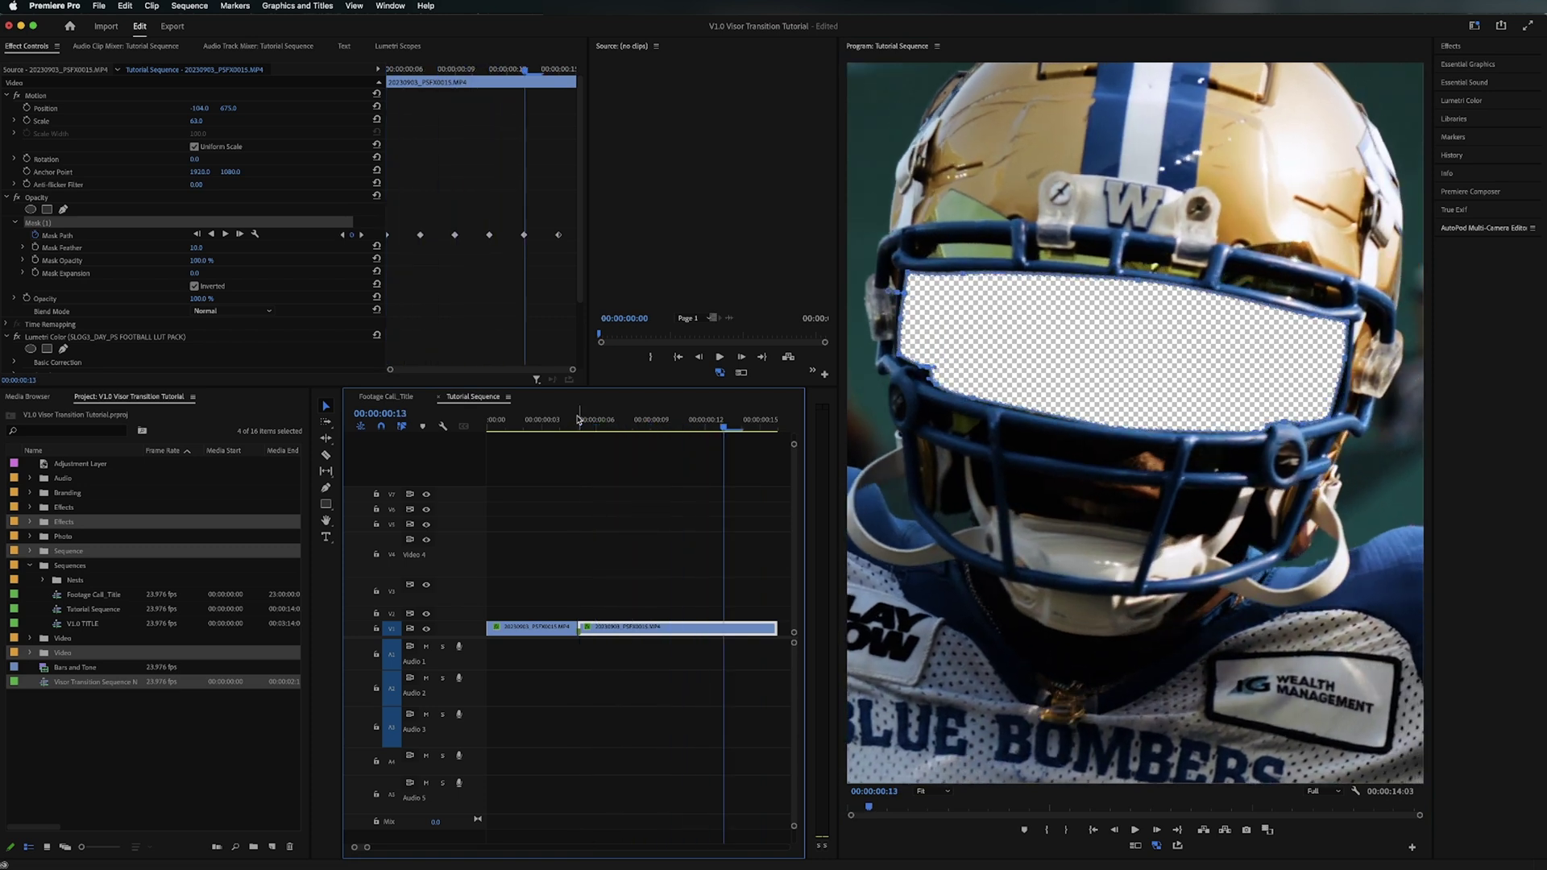
pyautogui.press('Left')
pyautogui.press('Left')
pyautogui.press('Left')
pyautogui.press('Left')
pyautogui.press('Left')
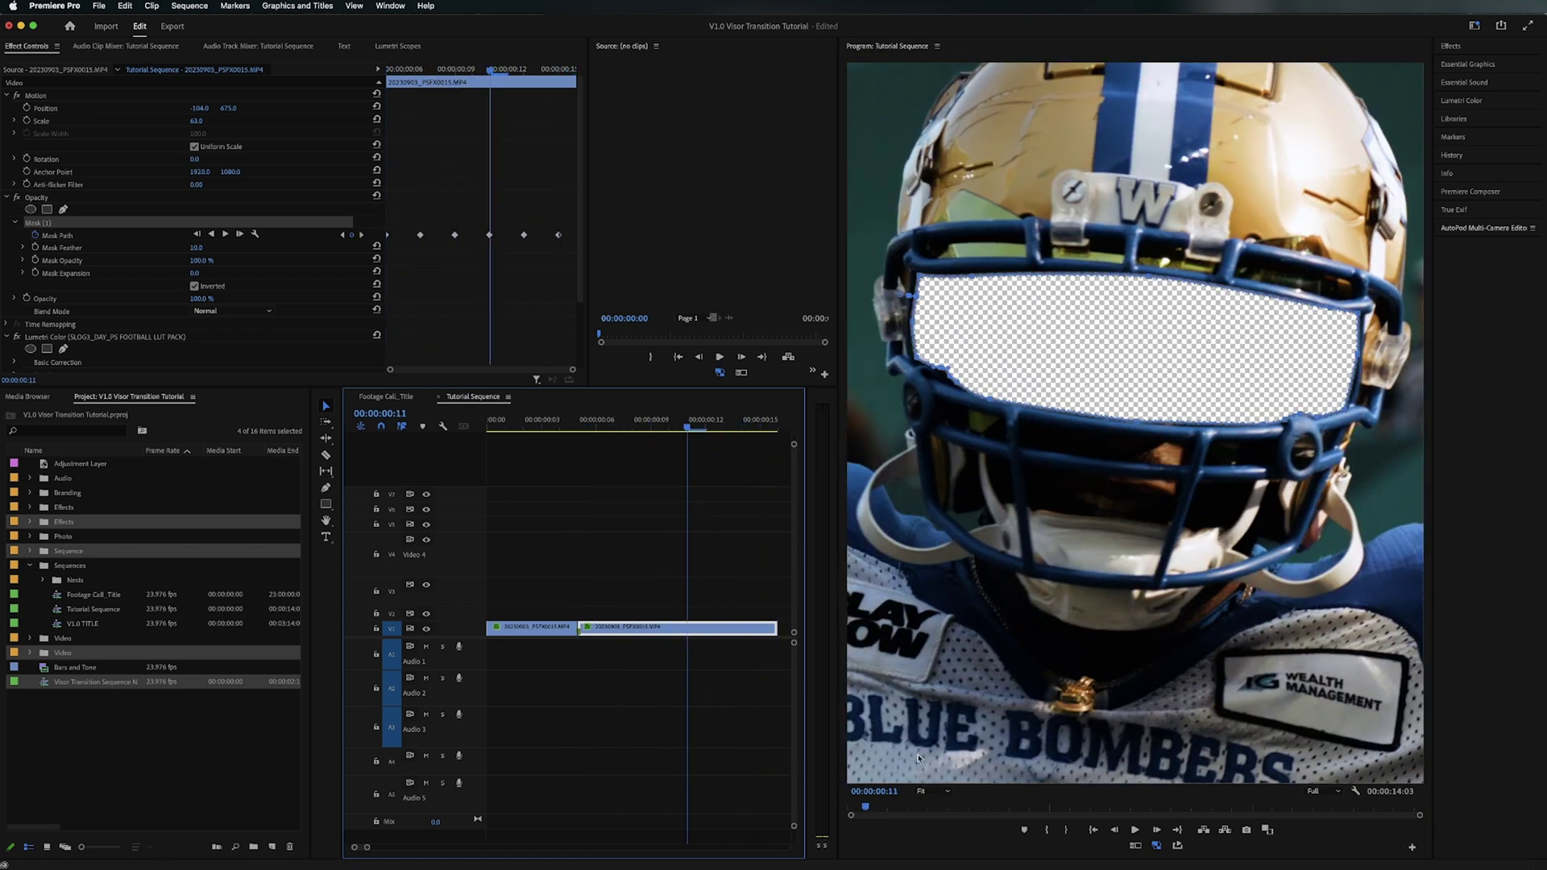
# Step: Duplicate the masked clip onto V2 directly above the original and turn off mask inversion on the copy
pyautogui.click(699, 615)
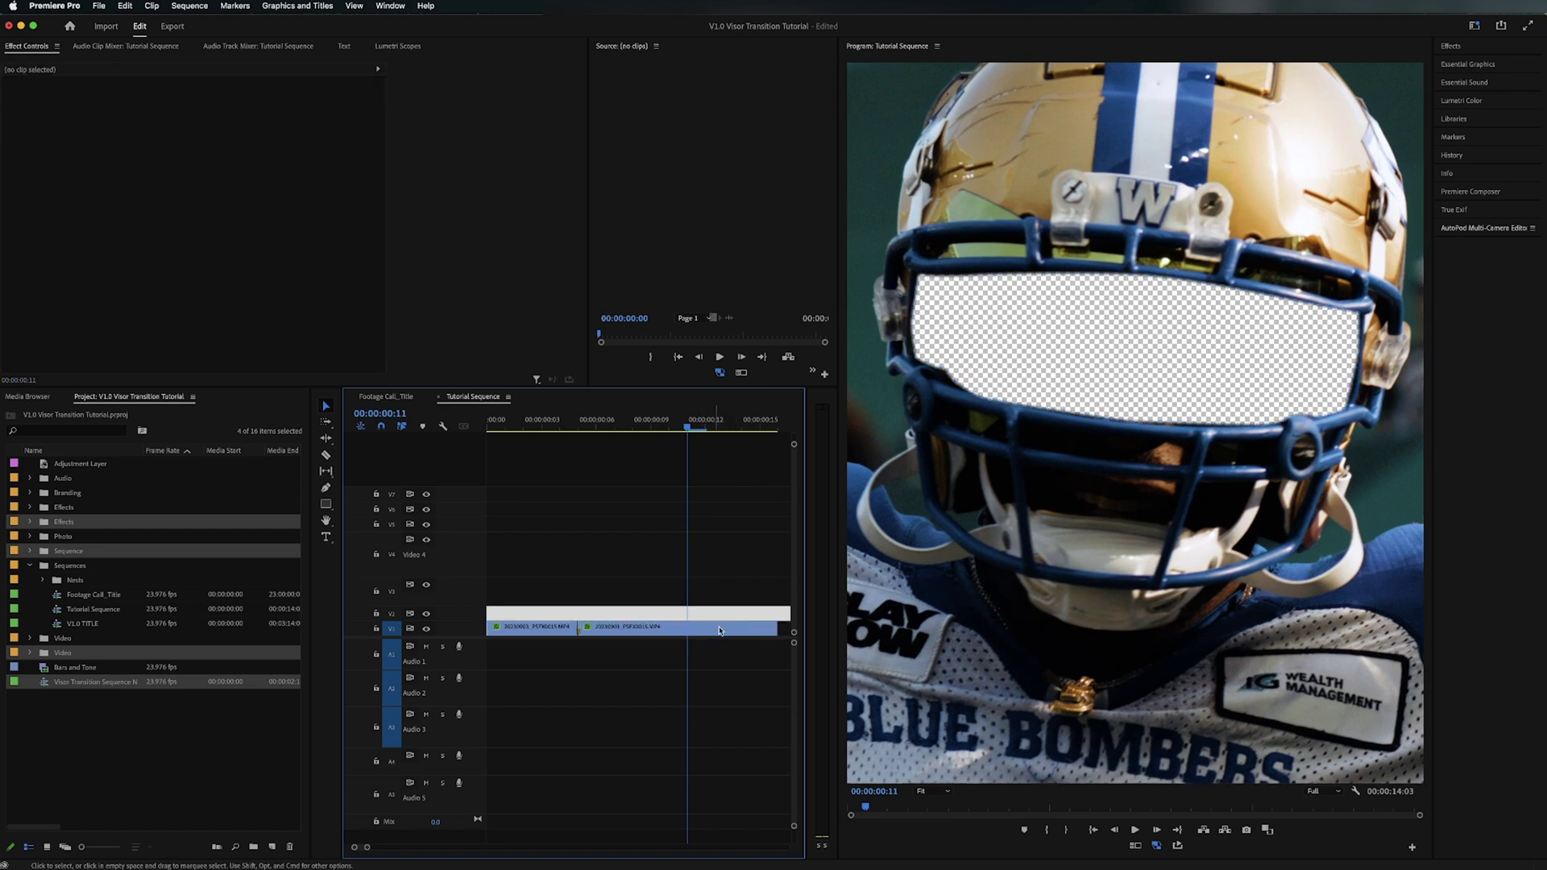
pyautogui.click(924, 791)
pyautogui.click(934, 739)
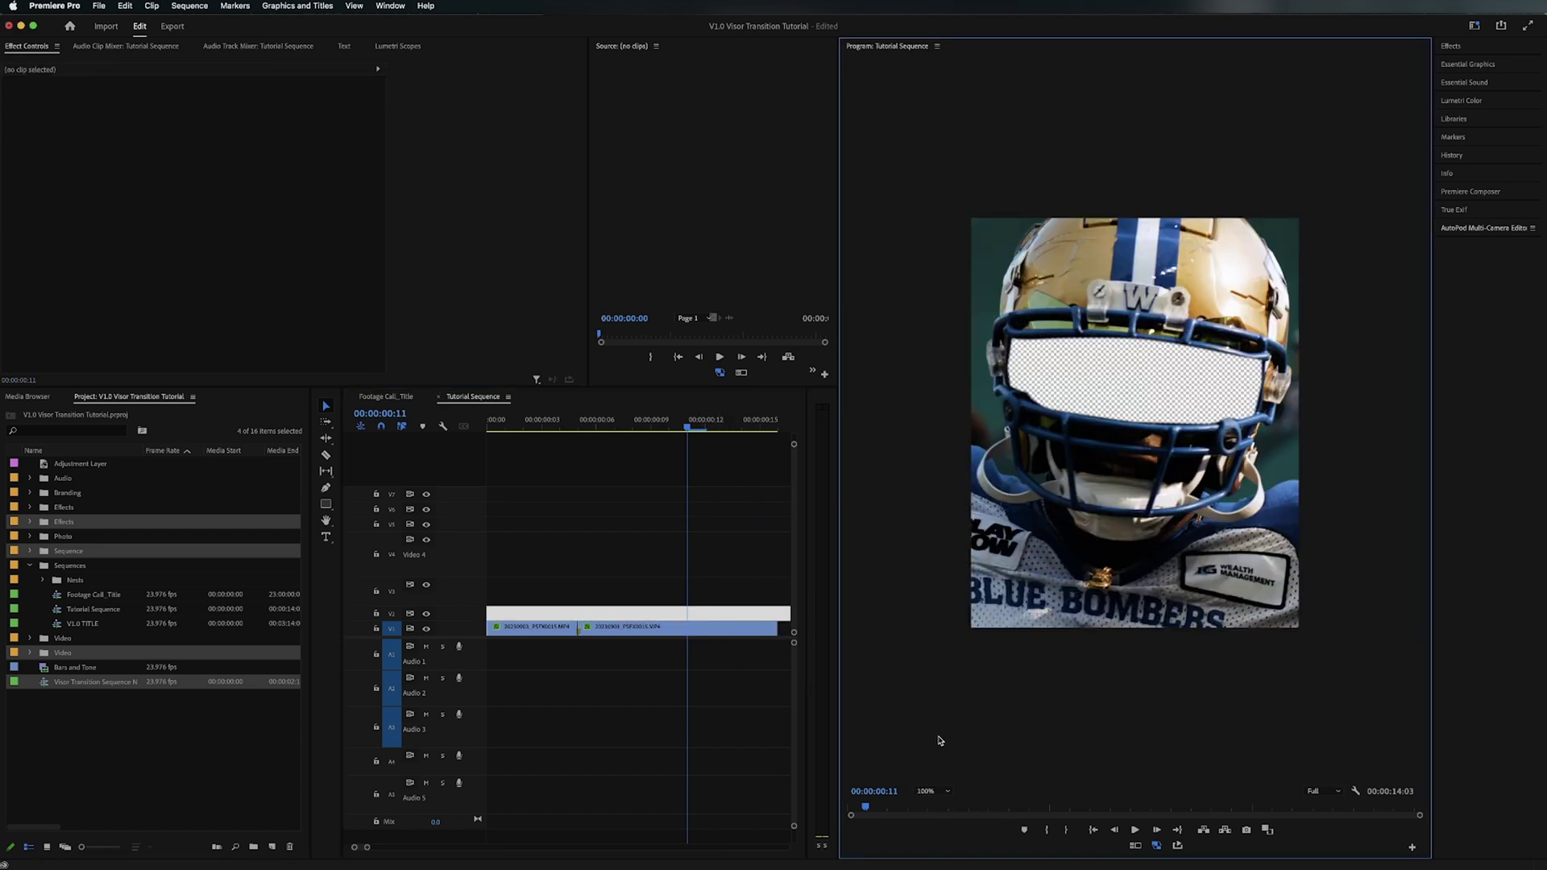
pyautogui.click(717, 626)
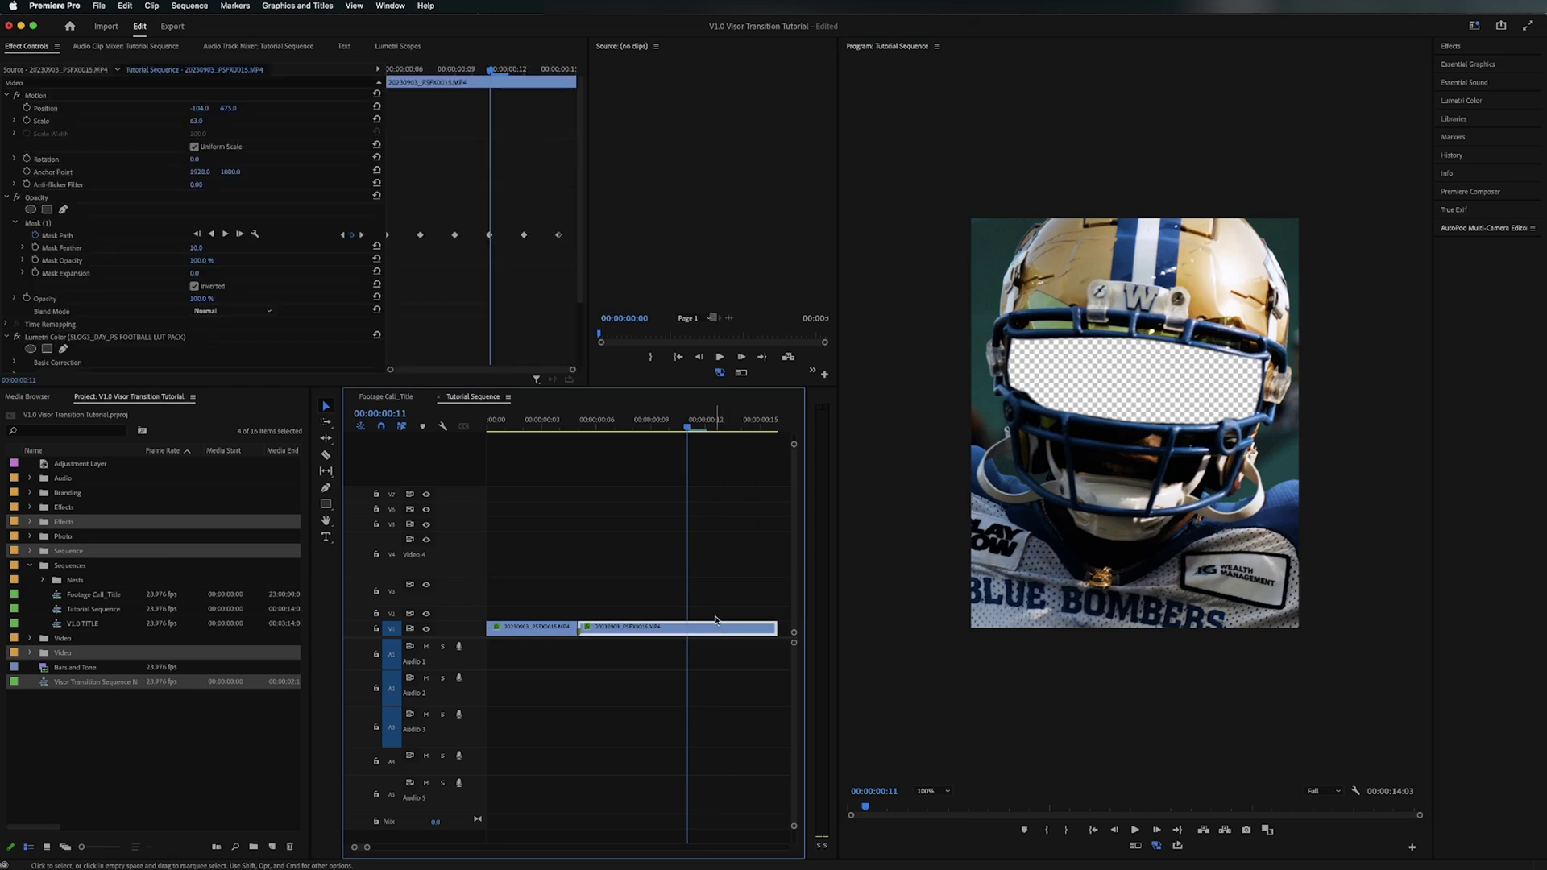
pyautogui.moveTo(696, 632); pyautogui.dragTo(696, 615)
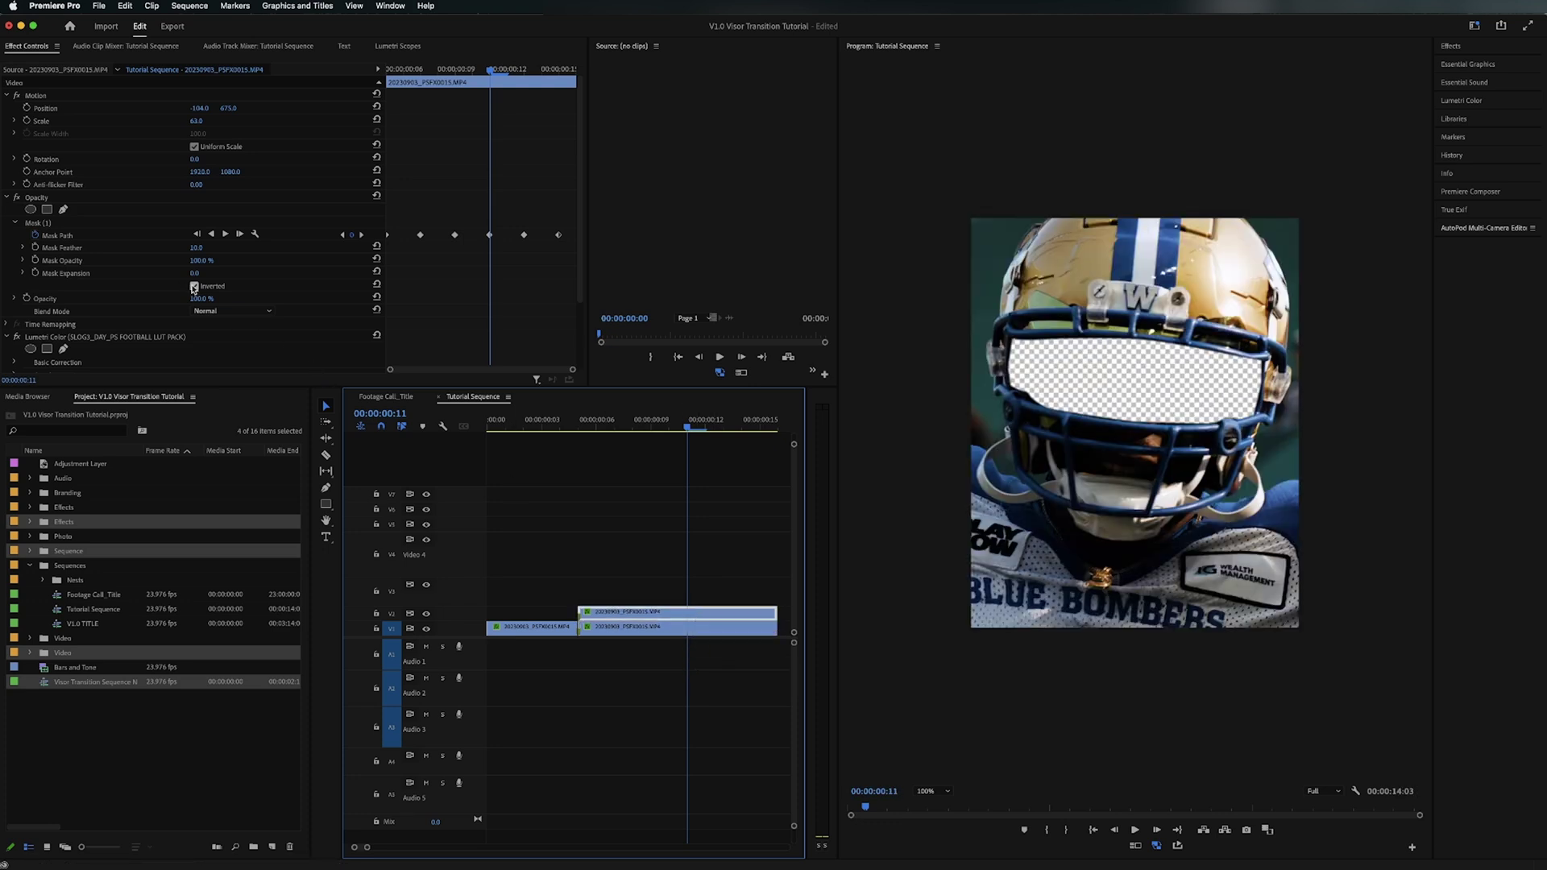
pyautogui.click(195, 286)
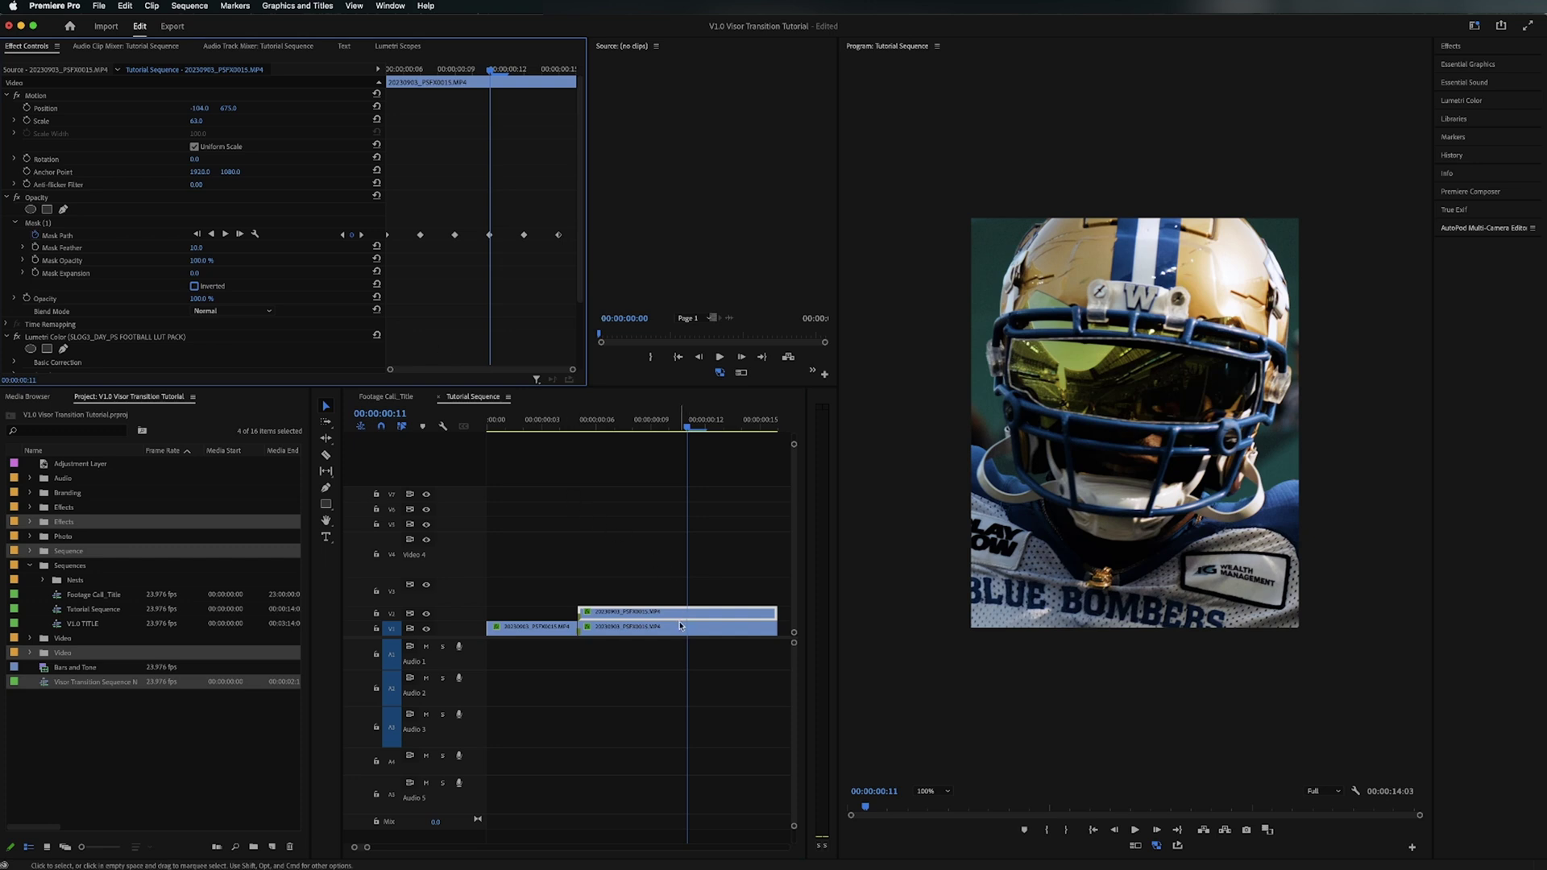
# Step: Toggle the V2 visor copy and the V1 helmet clip off and on to examine what each layer contributes
pyautogui.click(677, 619)
pyautogui.press('shift+super+e')
pyautogui.press('shift+super+e')
pyautogui.press('shift+super+e')
pyautogui.press('shift+super+e')
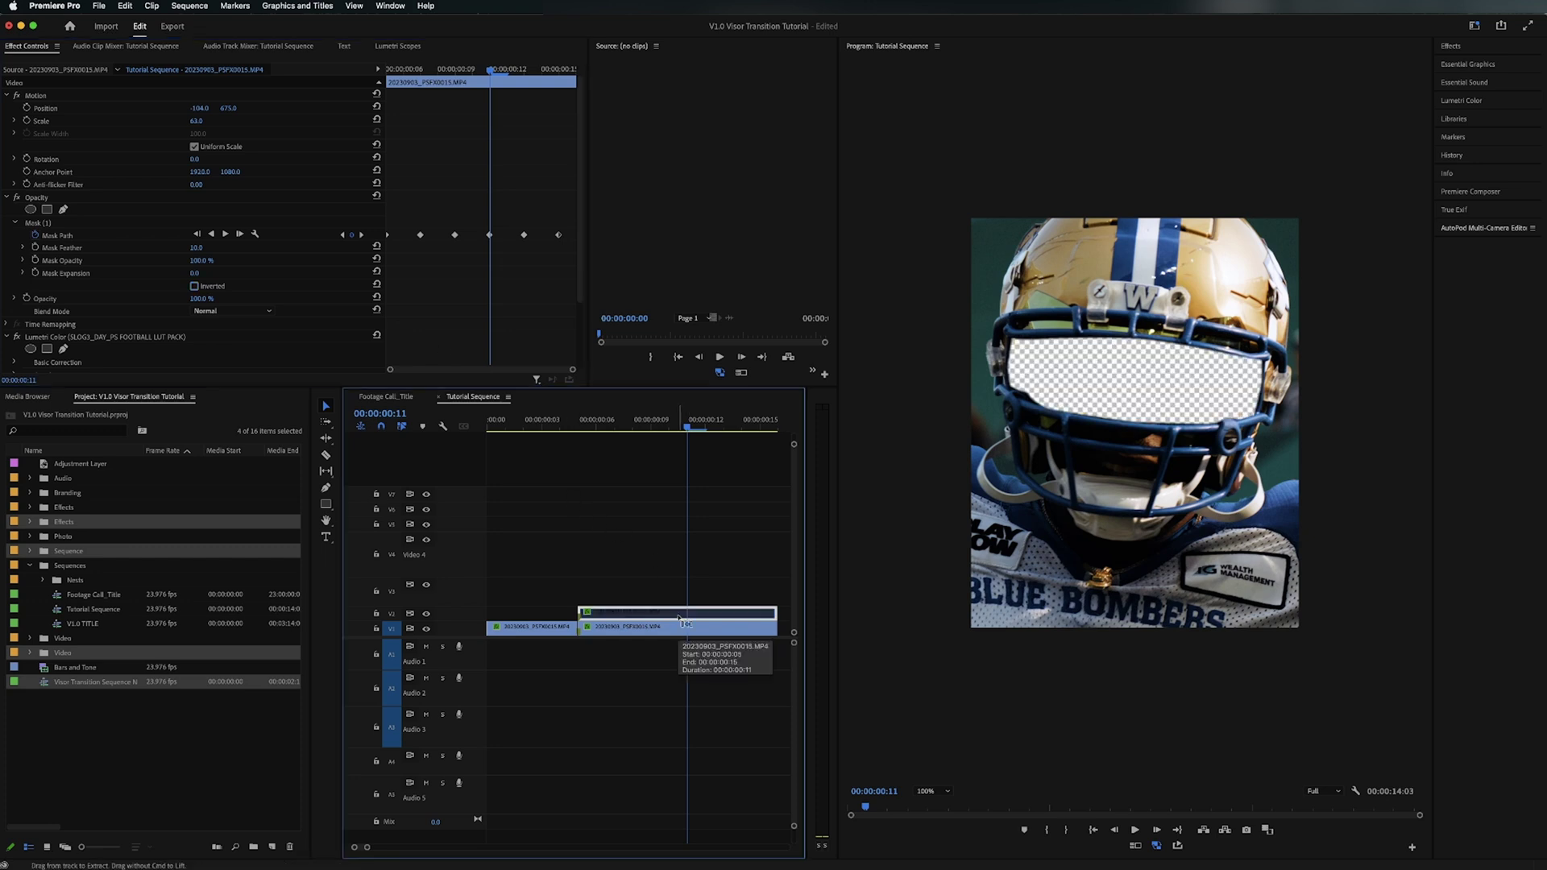
pyautogui.press('shift+super+e')
pyautogui.press('shift+super+e')
pyautogui.press('shift+super+e')
pyautogui.click(682, 626)
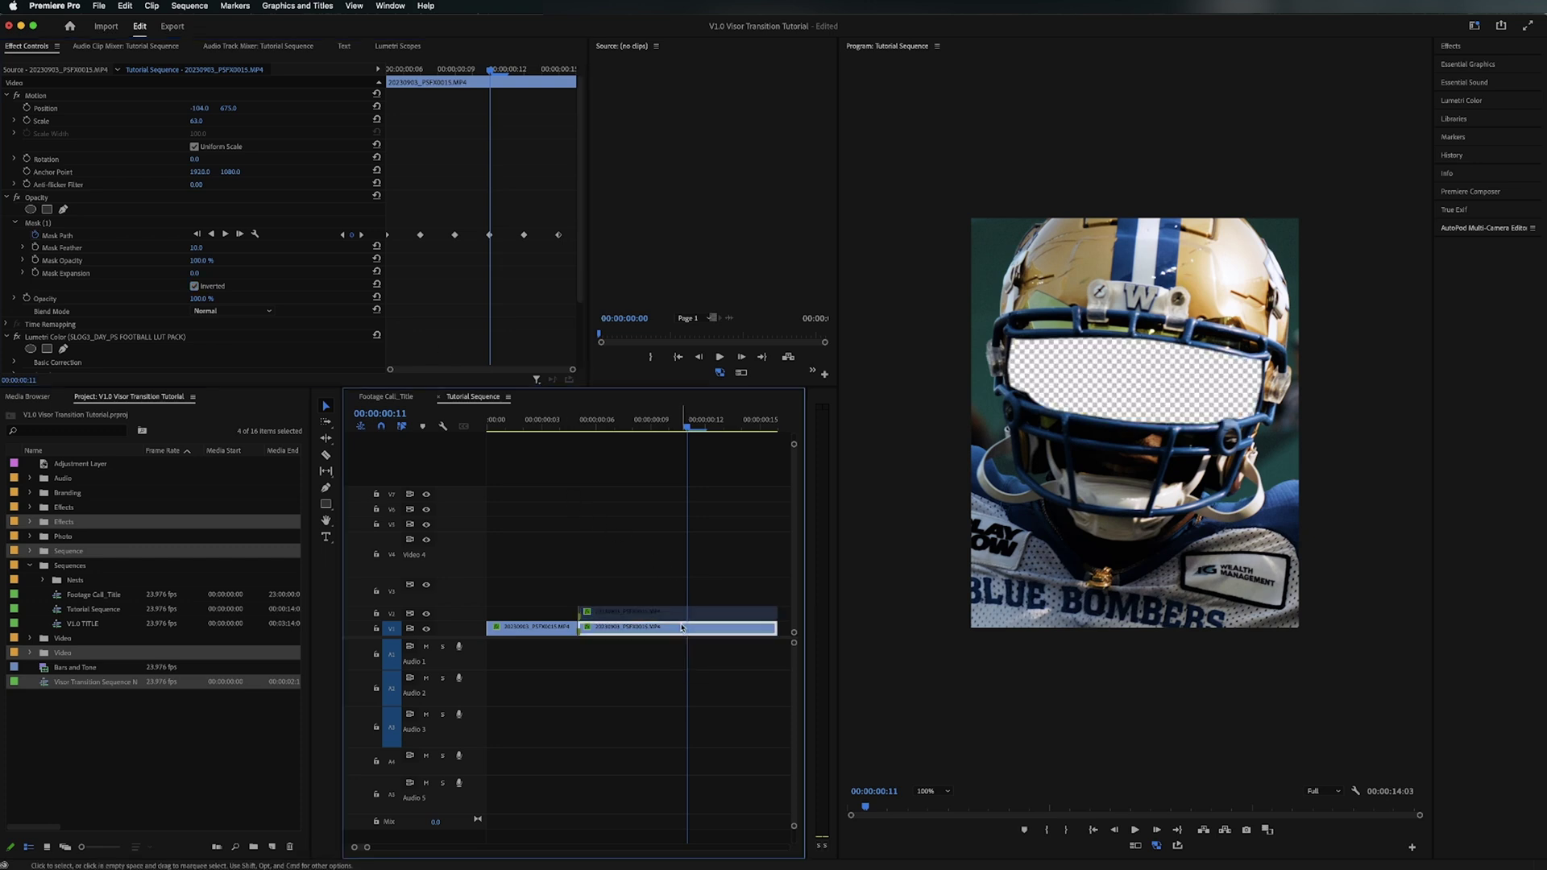
pyautogui.press('shift+super+e')
pyautogui.moveTo(687, 631); pyautogui.dragTo(690, 633)
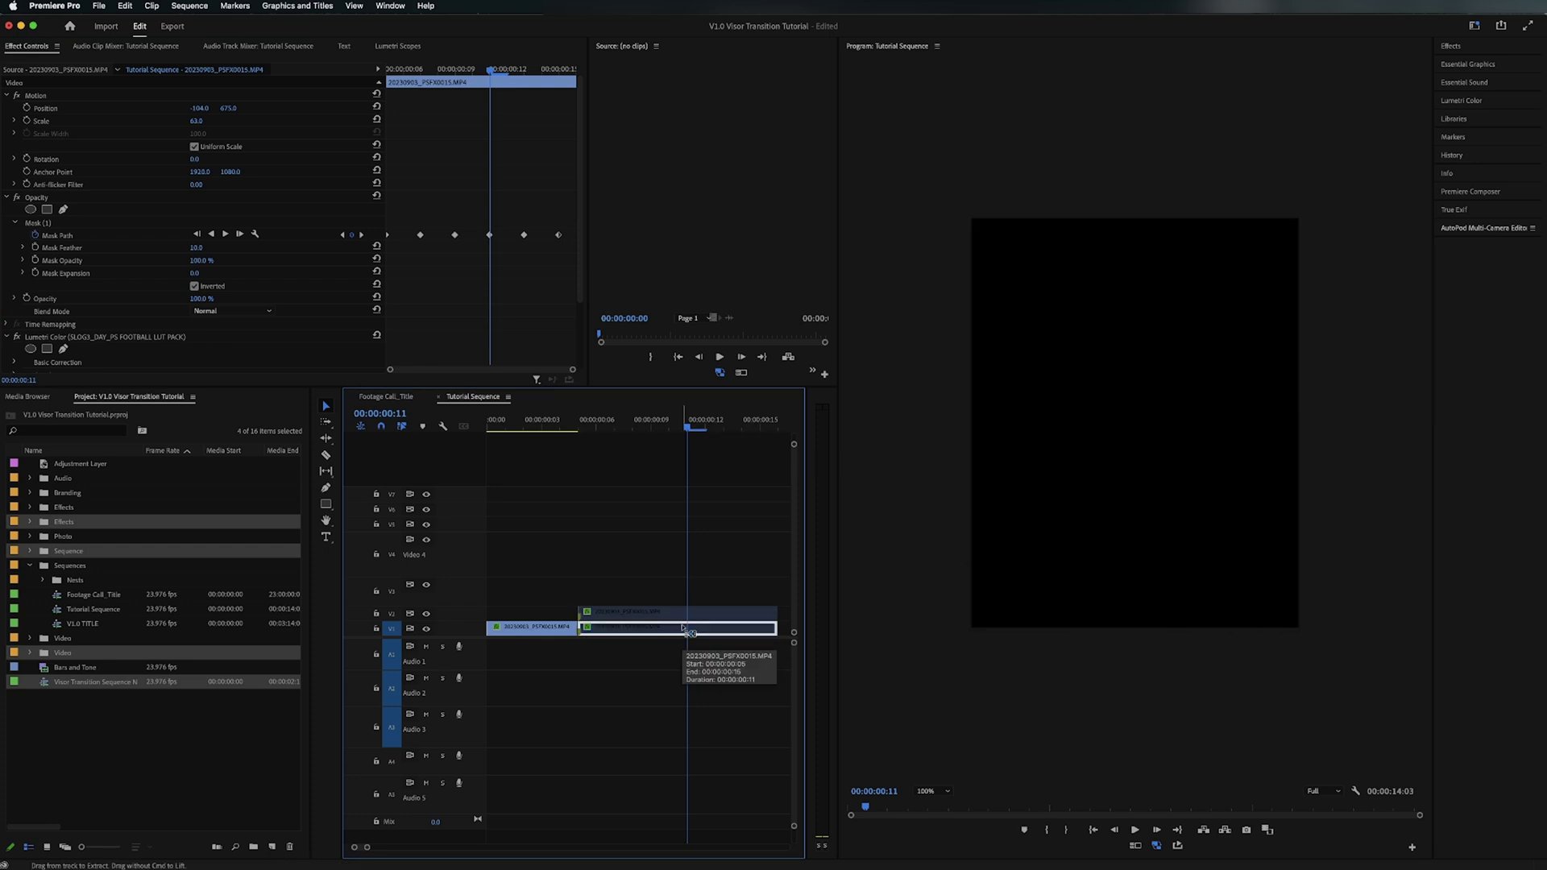
pyautogui.press('super+z')
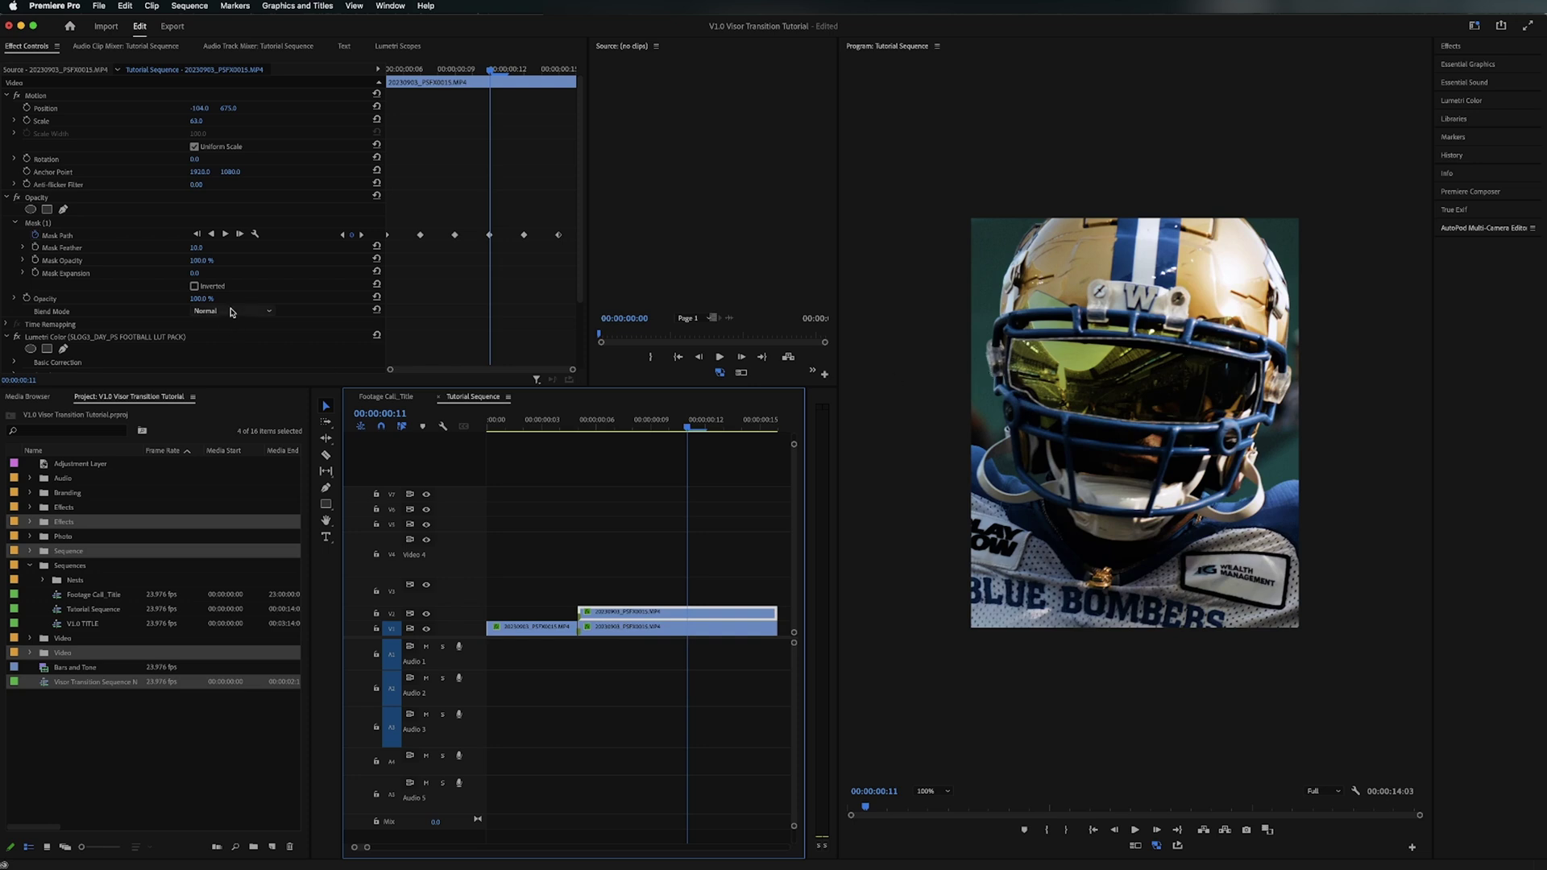
# Step: Set the V2 visor copy's Mask Expansion to 10 and Mask Feather to 15
pyautogui.click(195, 276)
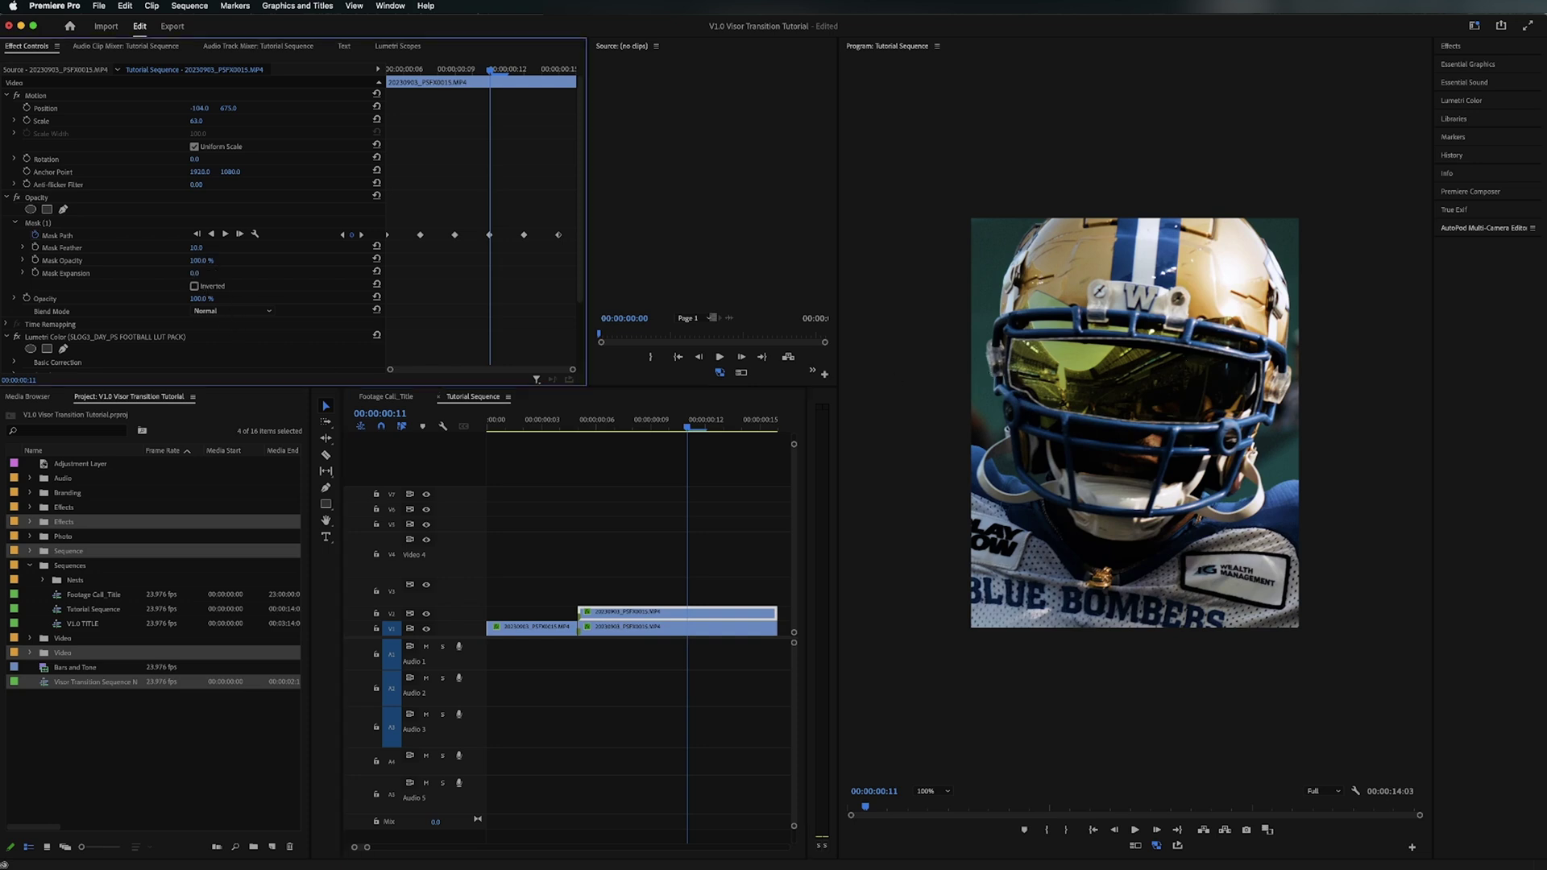
pyautogui.write('10')
pyautogui.press('Return')
pyautogui.moveTo(203, 274); pyautogui.dragTo(199, 273)
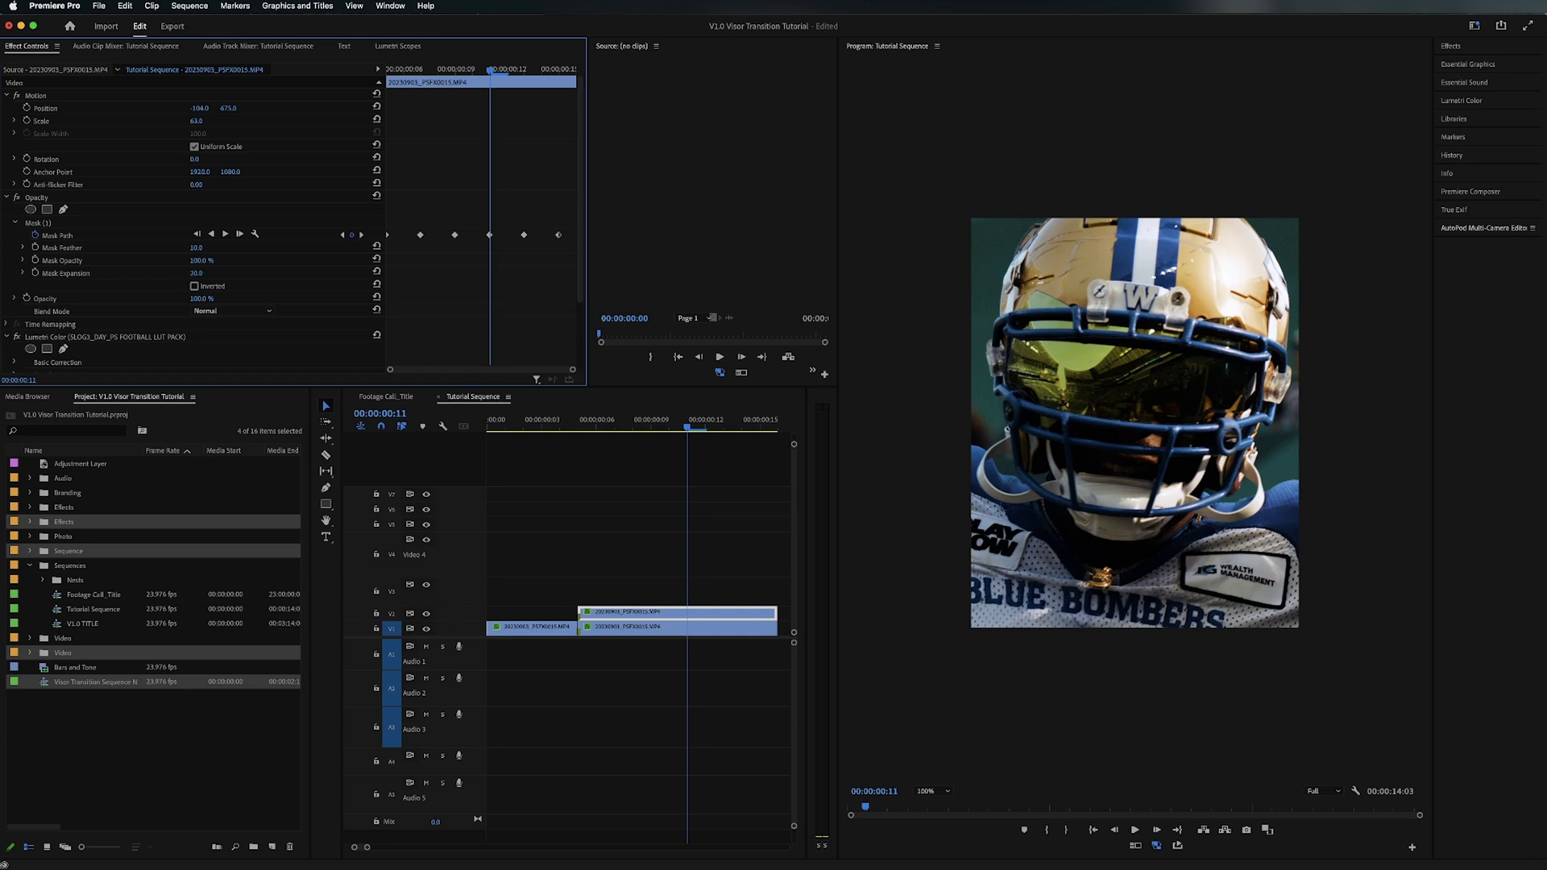
pyautogui.click(202, 248)
pyautogui.write('15')
pyautogui.press('Return')
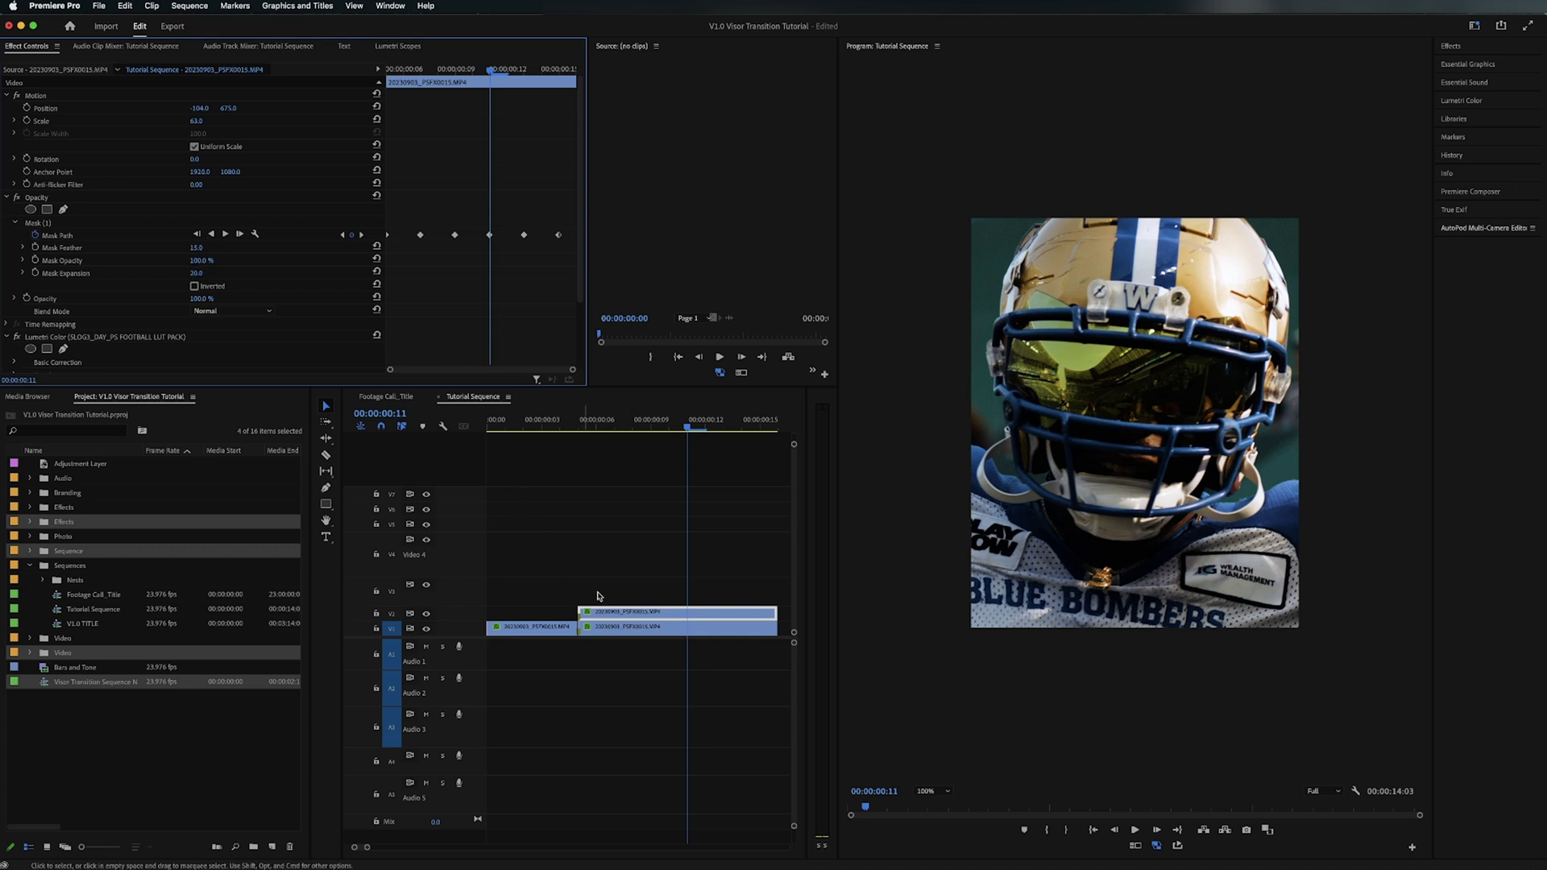
# Step: Disable and re-enable each masked layer to examine how the expanded, feathered visor blends with the helmet cutout
pyautogui.click(646, 631)
pyautogui.press('shift+super+e')
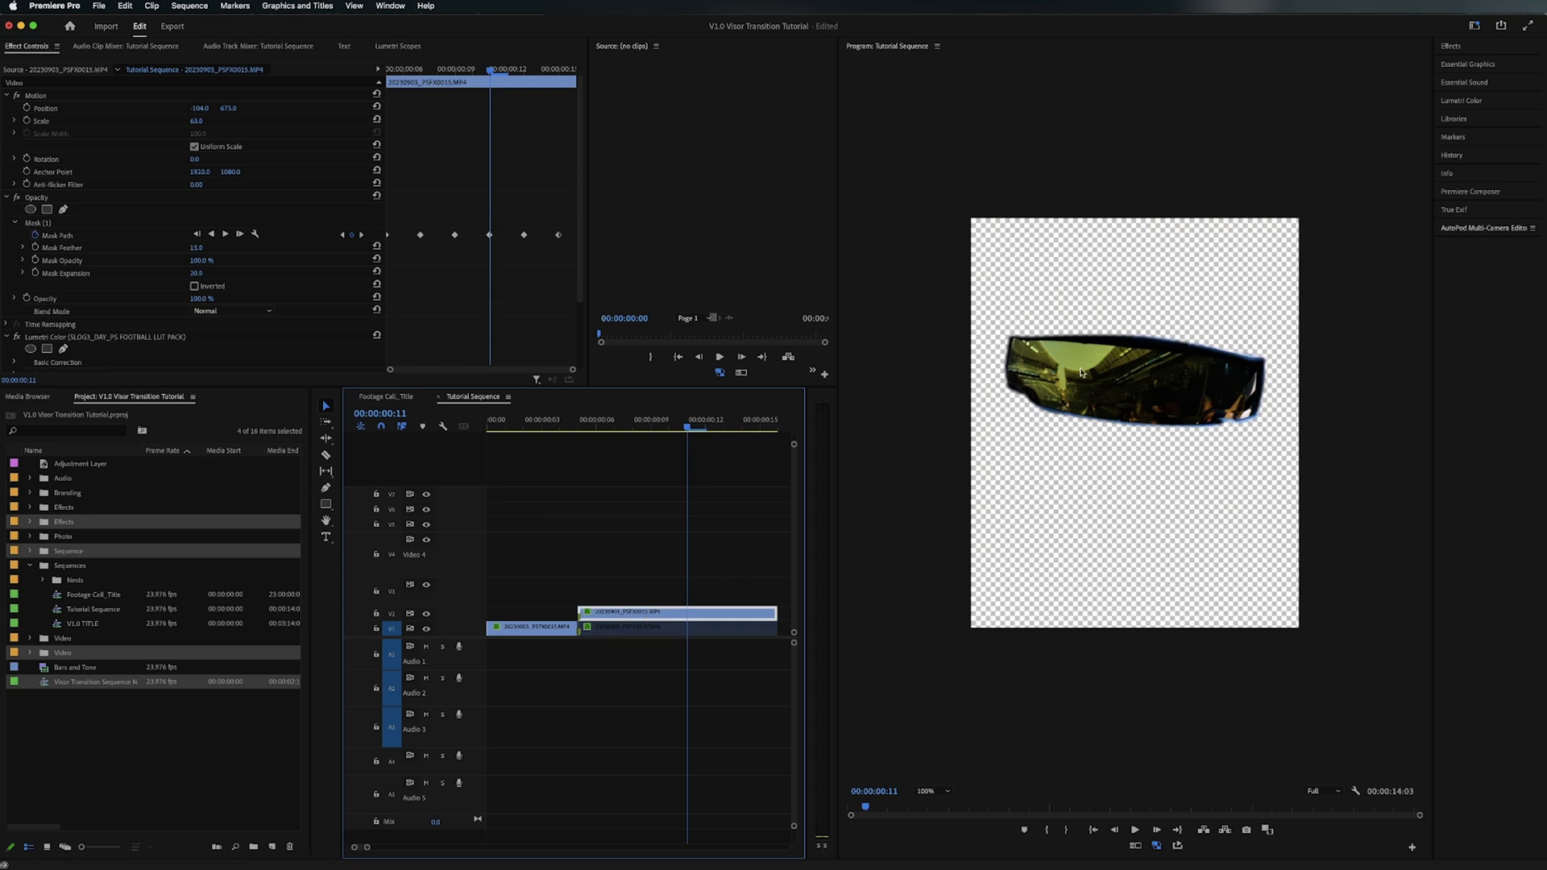
pyautogui.click(656, 631)
pyautogui.press('shift+super+e')
pyautogui.click(655, 616)
pyautogui.press('shift+super+e')
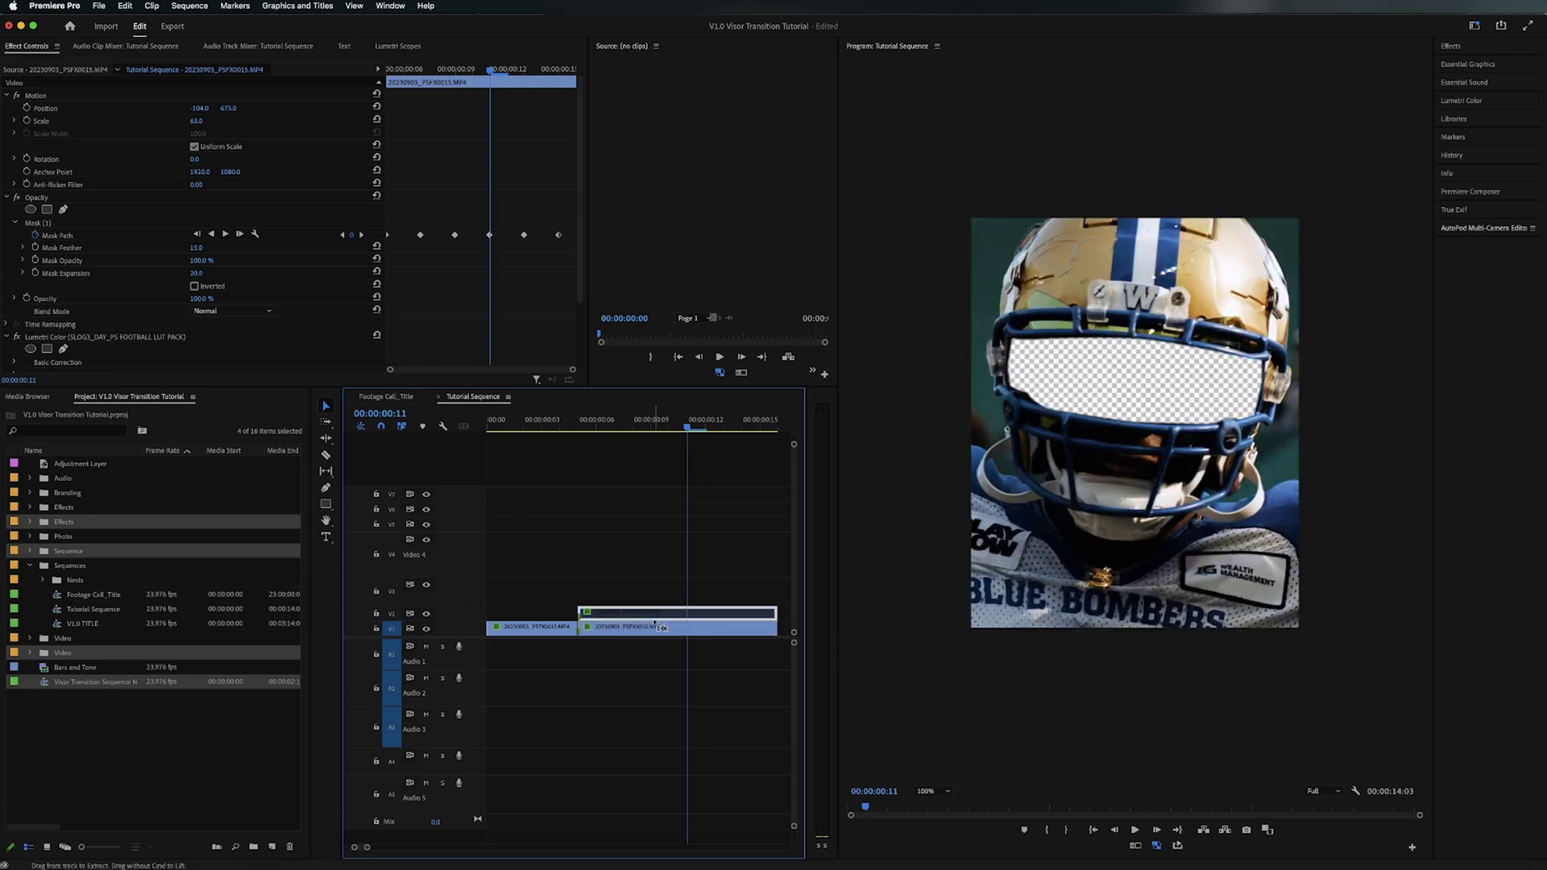
pyautogui.press('shift+super+e')
pyautogui.press('shift+super+e')
pyautogui.press('shift+super+e')
pyautogui.press('shift+super+e')
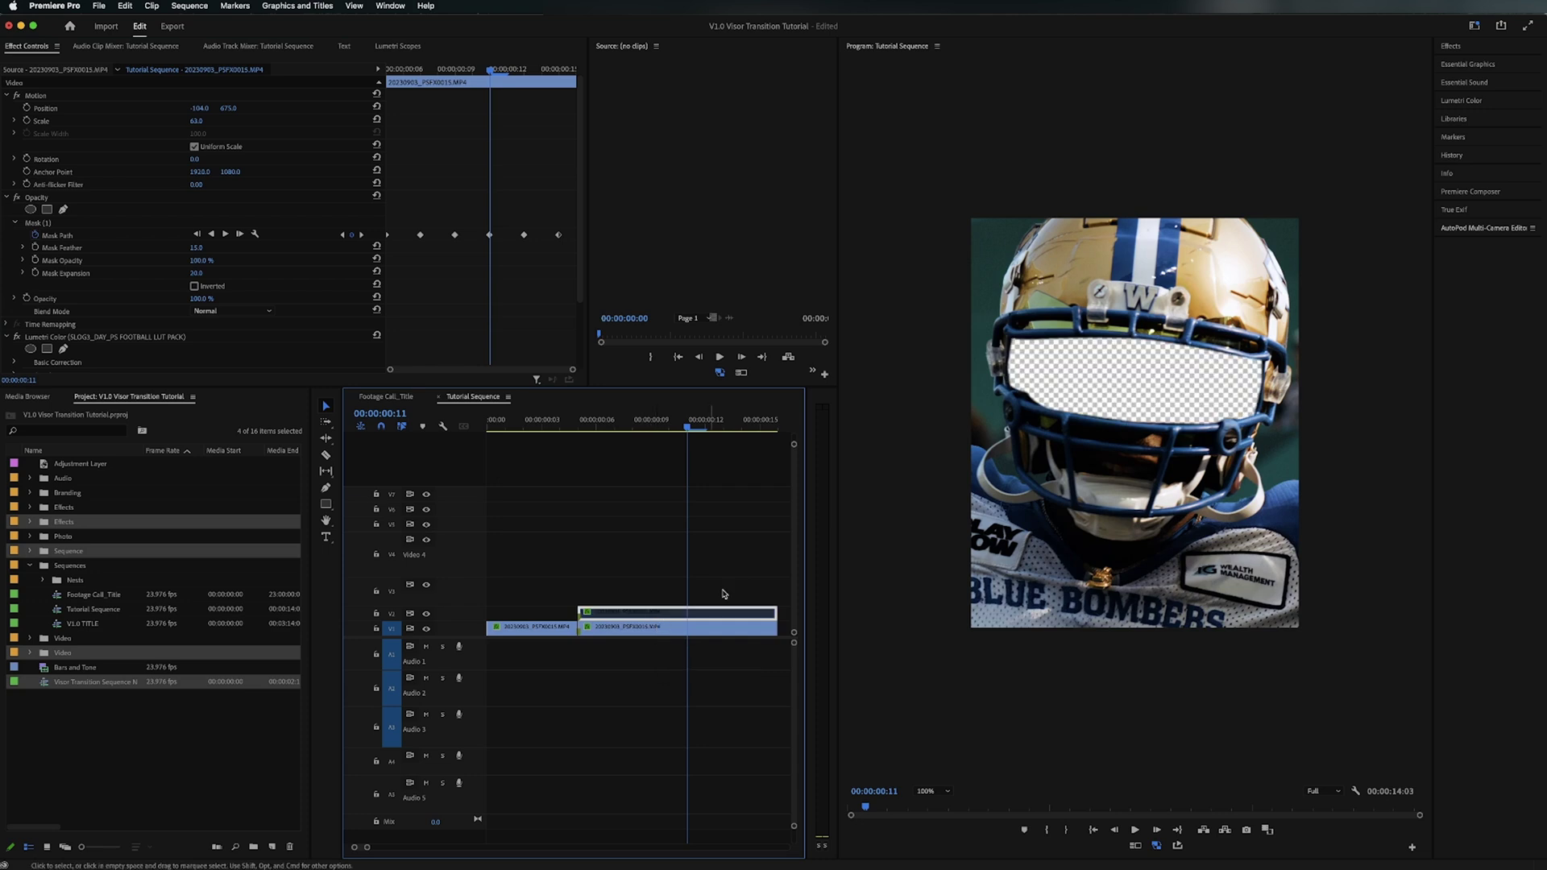
pyautogui.press('shift+super+e')
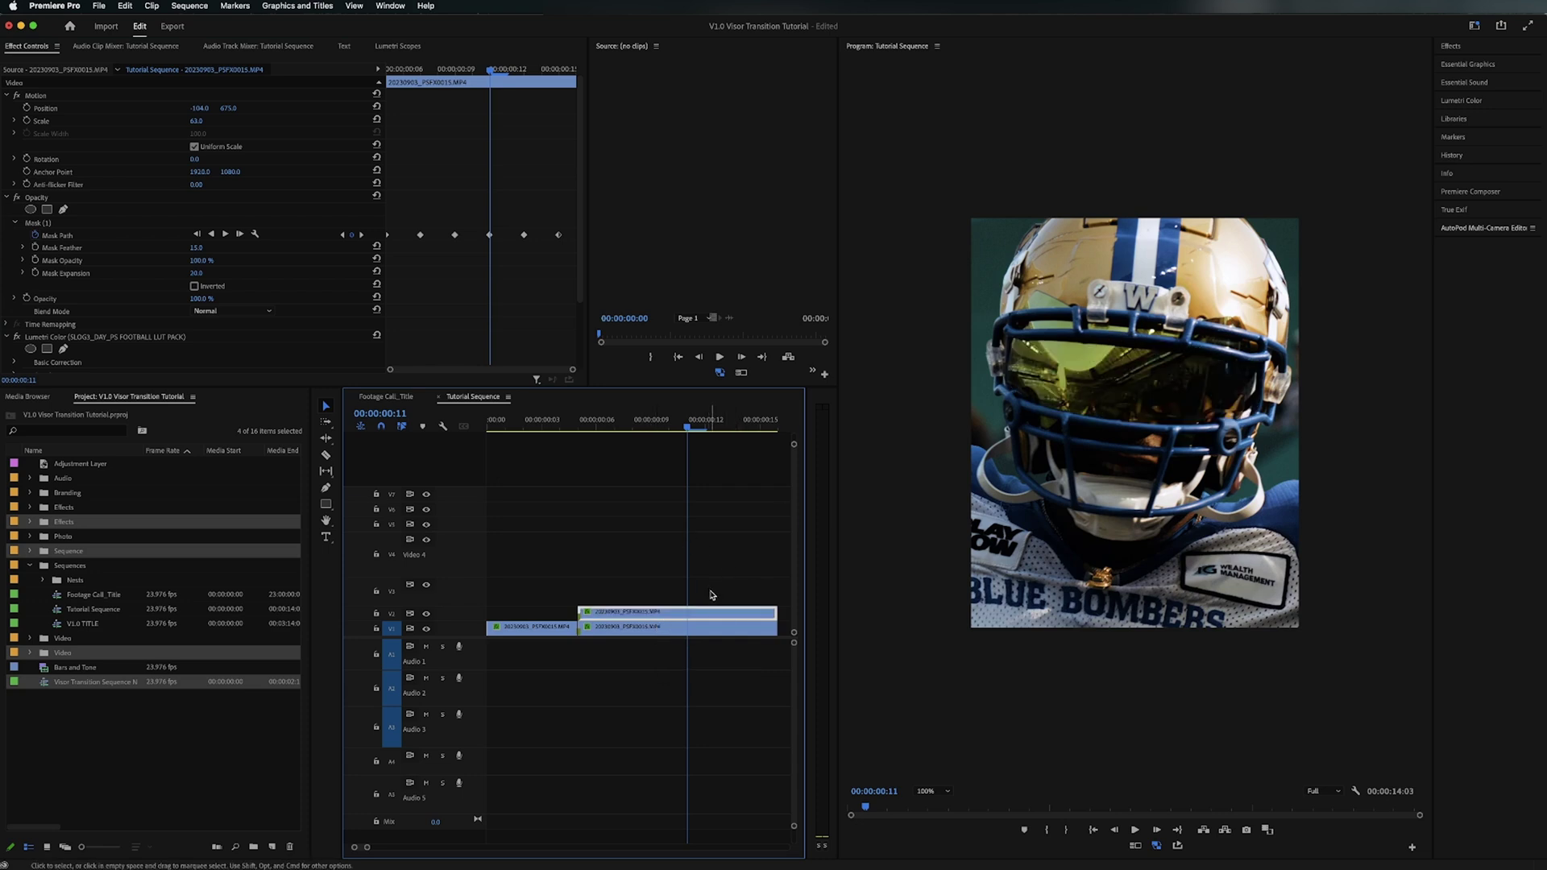
# Step: Move all three clips up one video track, onto V2 and V3, leaving V1 empty
pyautogui.click(712, 595)
pyautogui.press('-')
pyautogui.press('-')
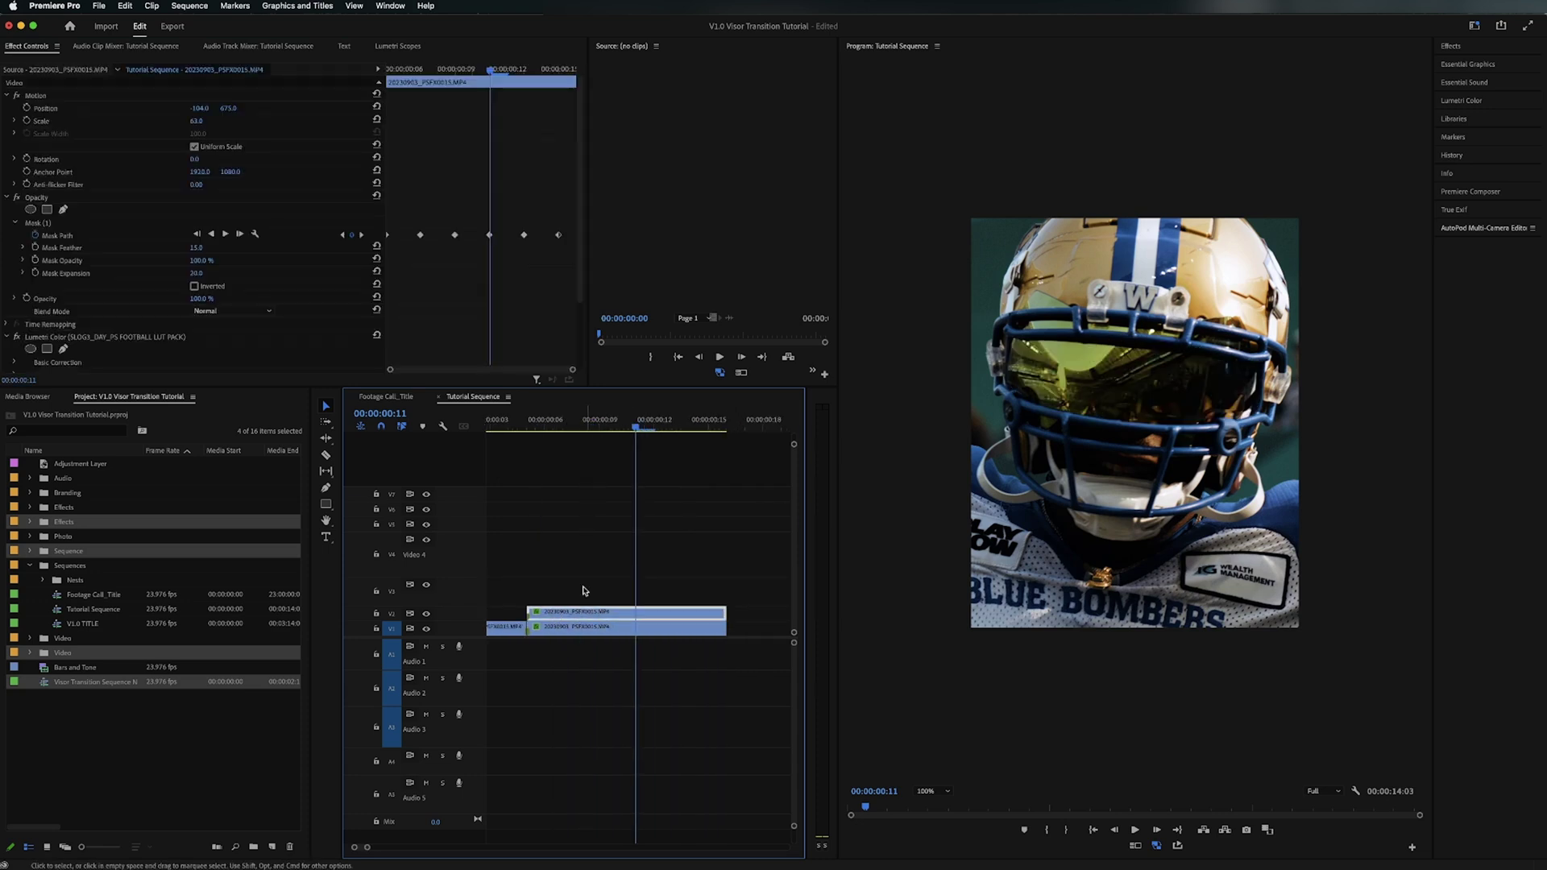
pyautogui.press('Up')
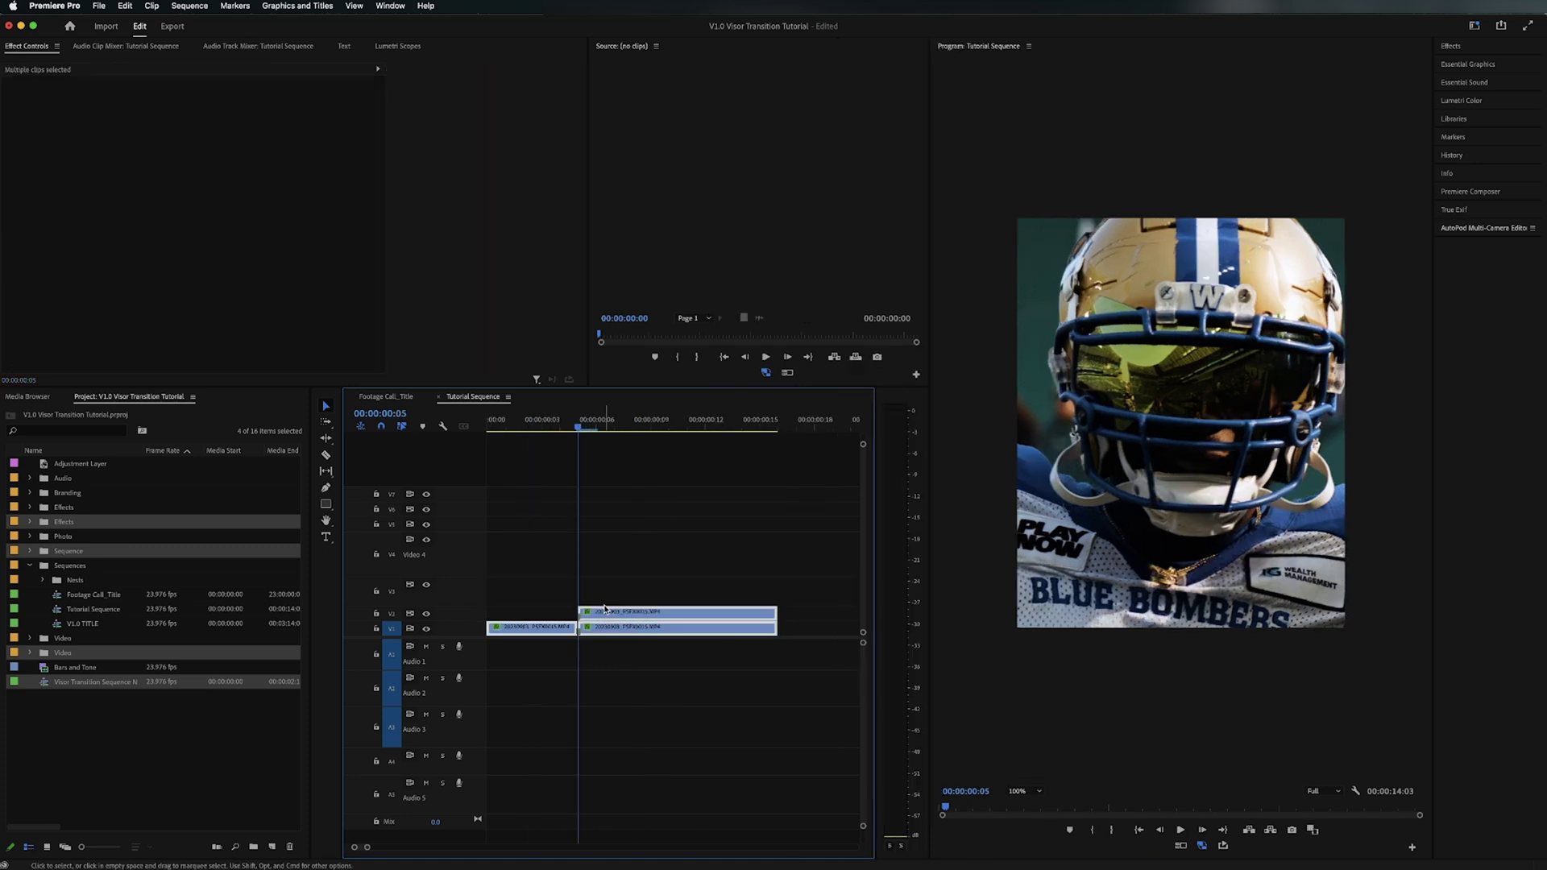
pyautogui.moveTo(614, 612); pyautogui.dragTo(625, 591)
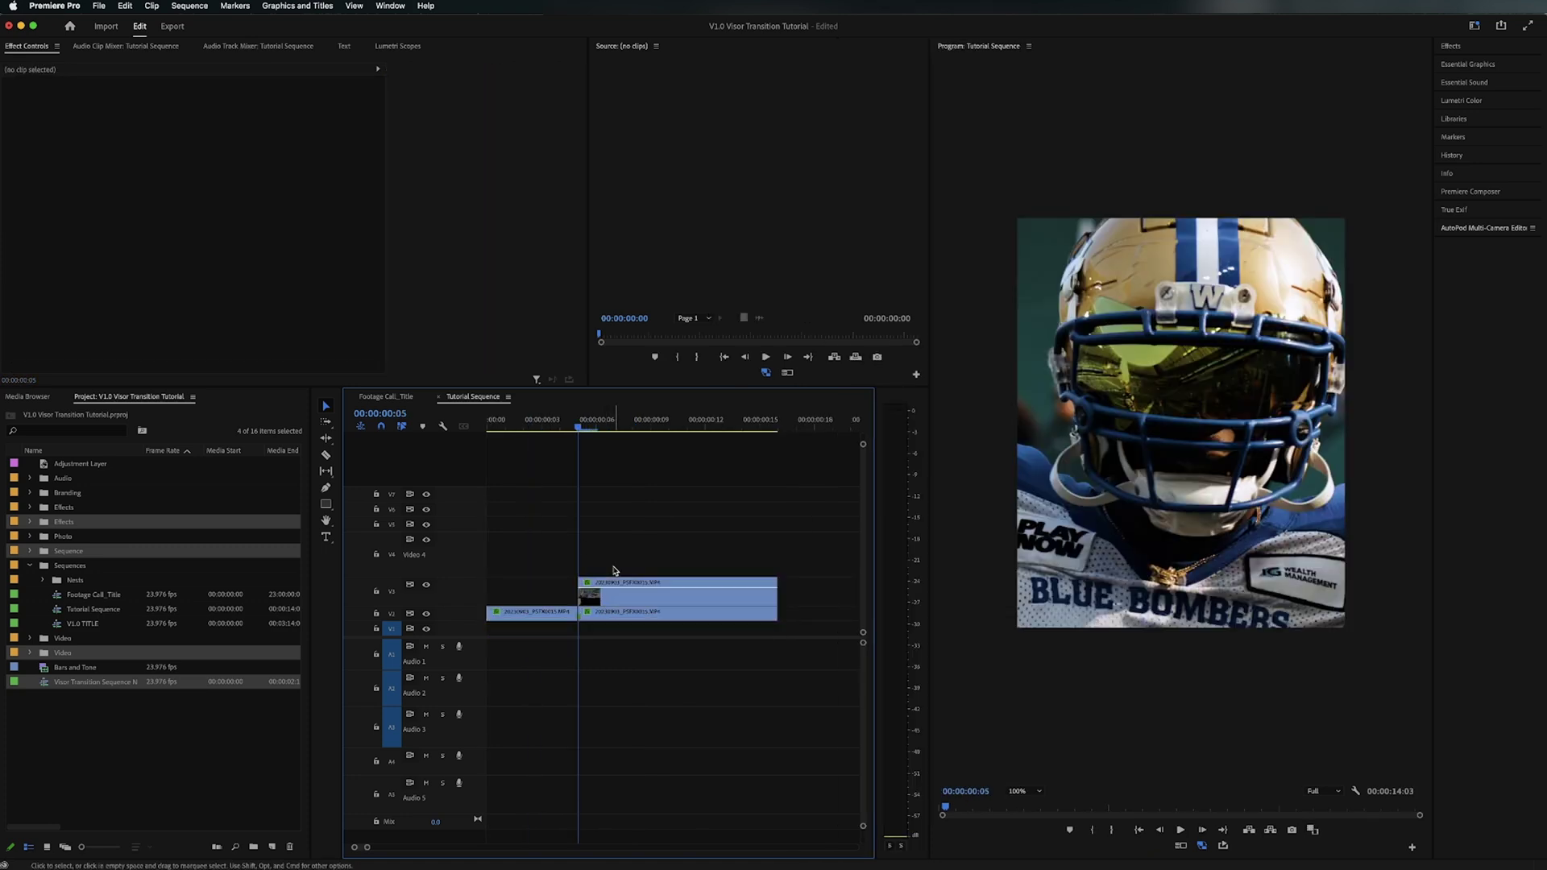
# Step: Toggle the visor copy on V3 off and on at the cut to compare the helmet with and without its visor
pyautogui.click(632, 590)
pyautogui.press('shift+super+e')
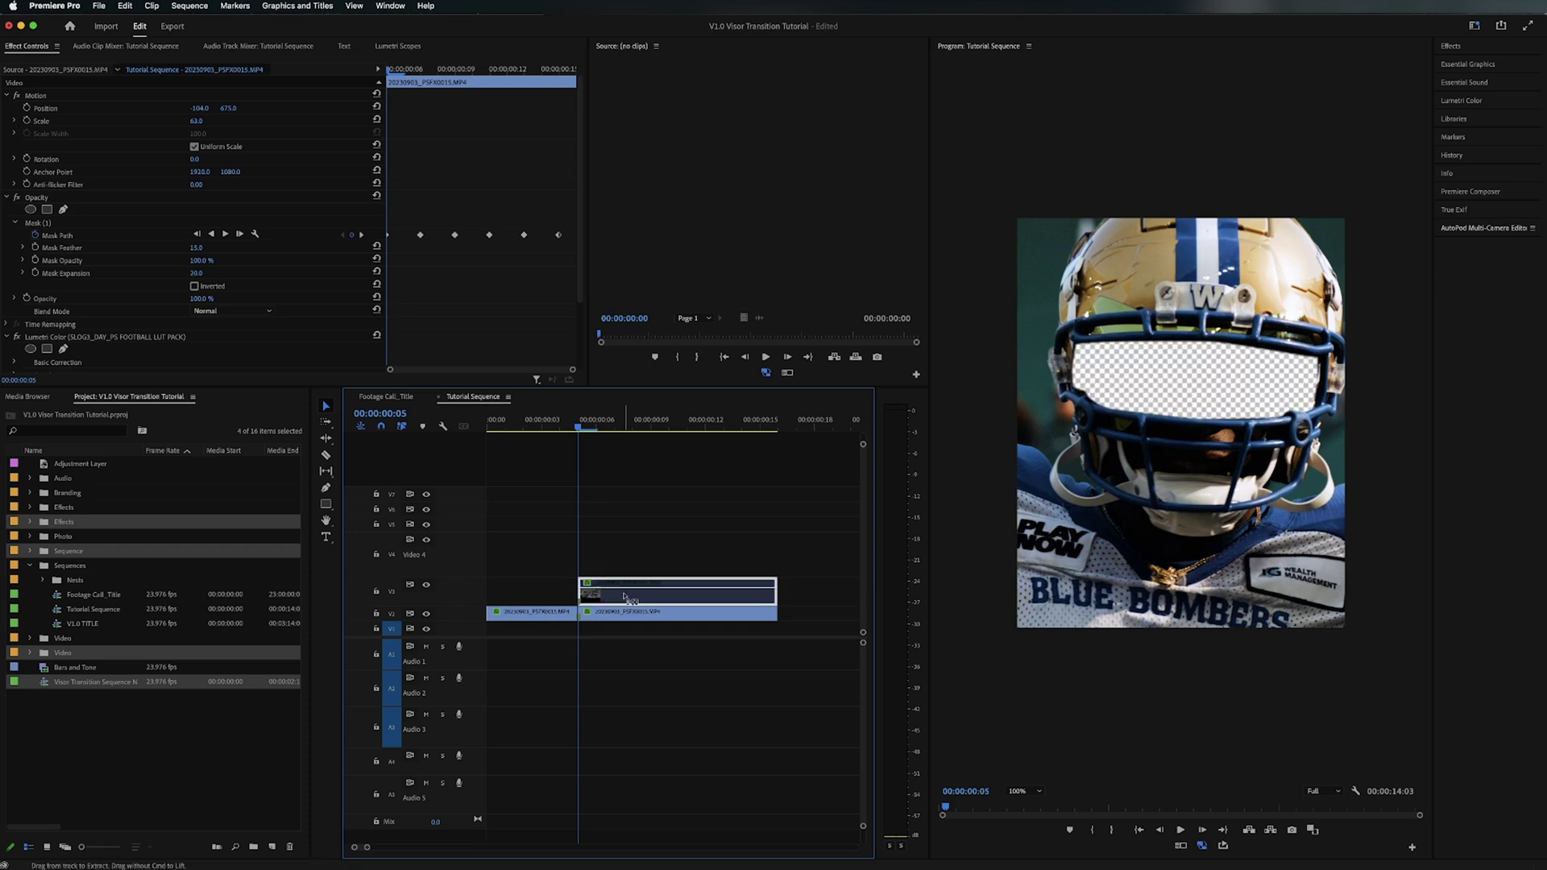
pyautogui.press('shift+super+e')
pyautogui.press('shift+super+e')
pyautogui.moveTo(633, 600); pyautogui.dragTo(633, 600)
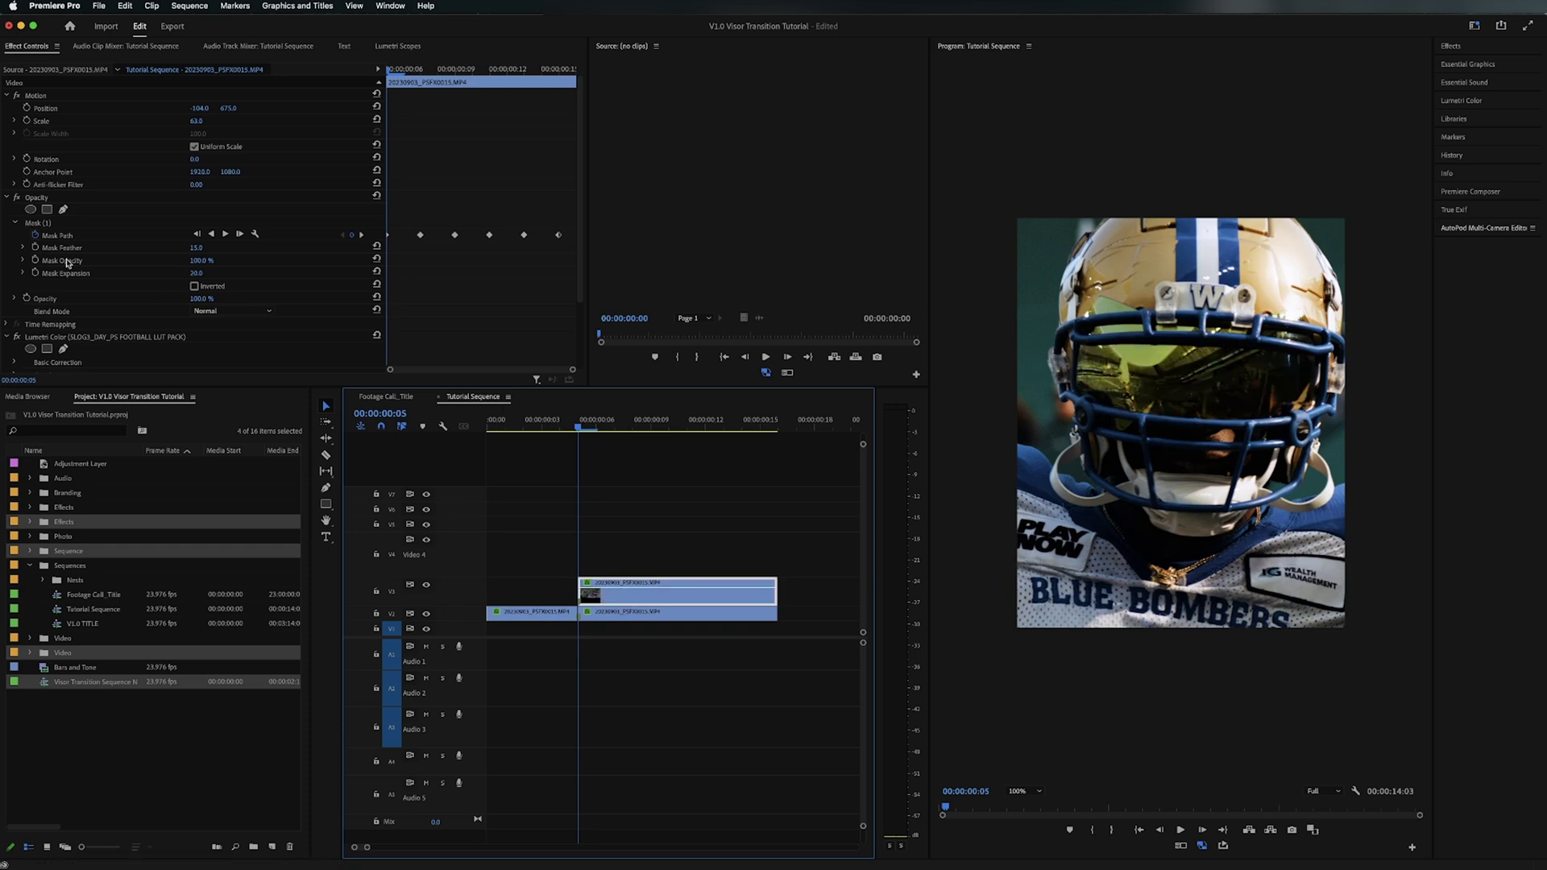
# Step: Keyframe the V3 visor copy's Mask Opacity from 100% at 00:00:00:05 to 0% at 00:00:00:09
pyautogui.click(35, 259)
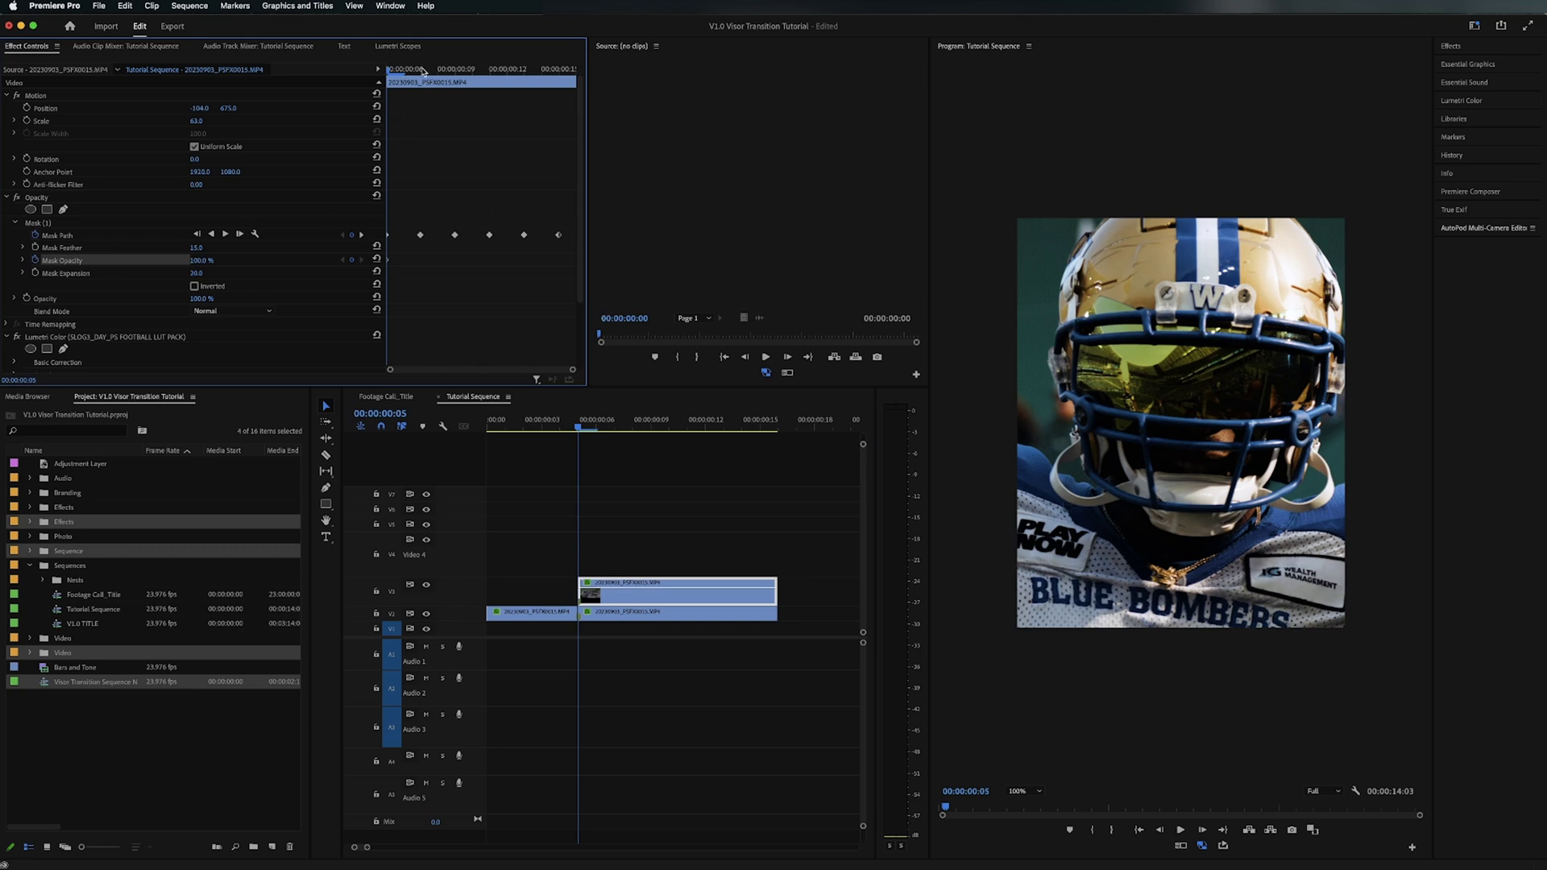
pyautogui.press('Right')
pyautogui.press('Right')
pyautogui.press('Right')
pyautogui.press('Right')
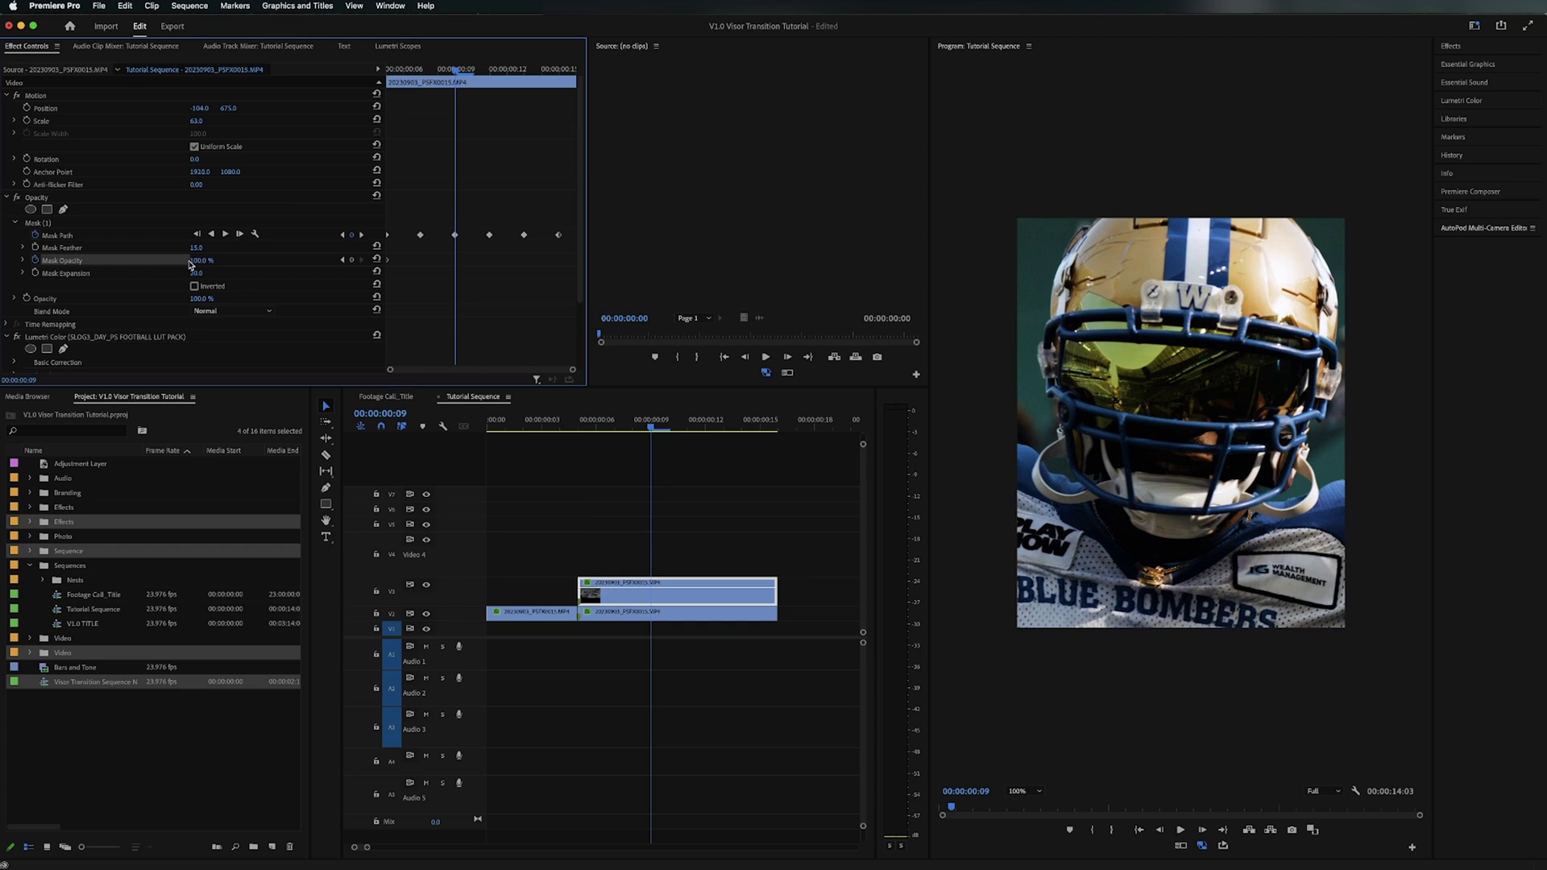
pyautogui.moveTo(201, 260); pyautogui.dragTo(121, 260)
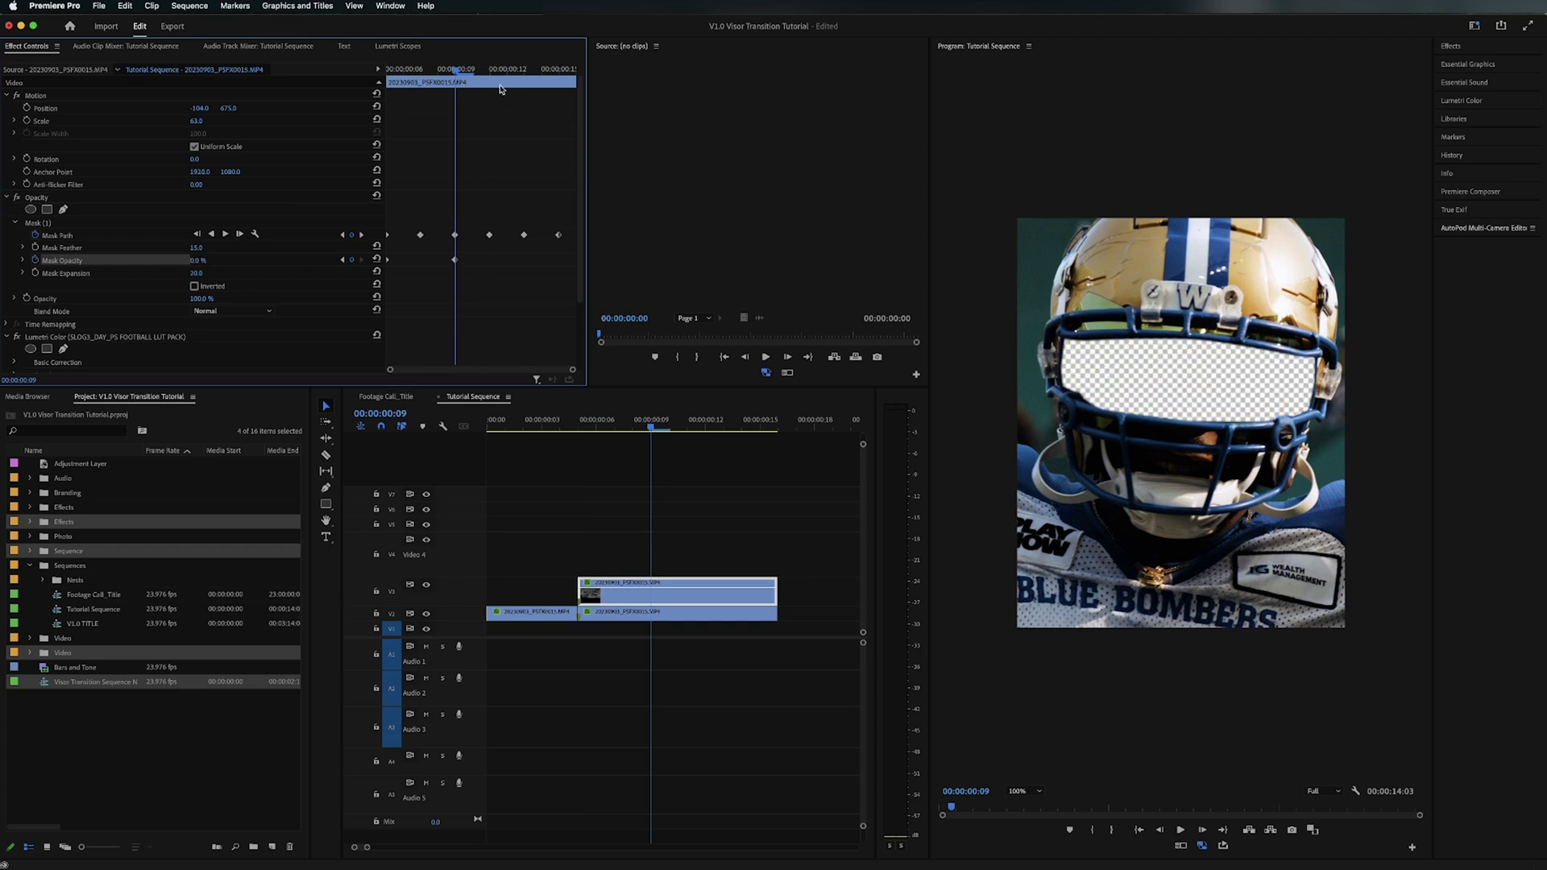
pyautogui.moveTo(457, 71); pyautogui.dragTo(354, 86)
pyautogui.click(681, 552)
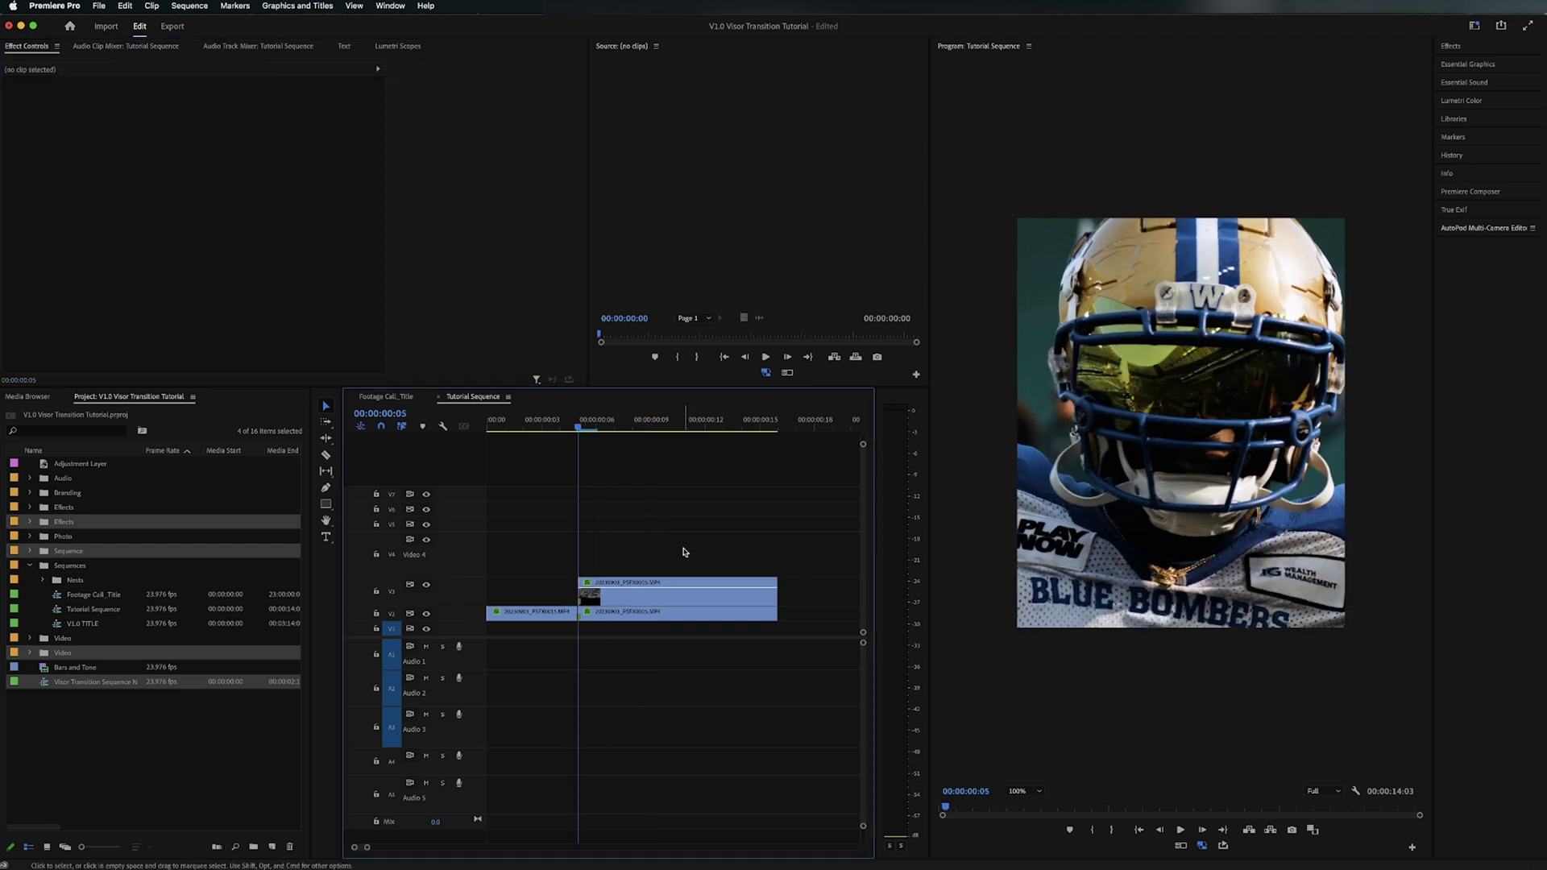
# Step: Preview the visor fade and place the next football clip on V1 beneath both visor clips, starting at 00:00:00:05
pyautogui.press('space')
pyautogui.moveTo(598, 416)
pyautogui.mouseDown()
pyautogui.moveTo(656, 421)
pyautogui.moveTo(556, 421)
pyautogui.moveTo(596, 421)
pyautogui.mouseUp()
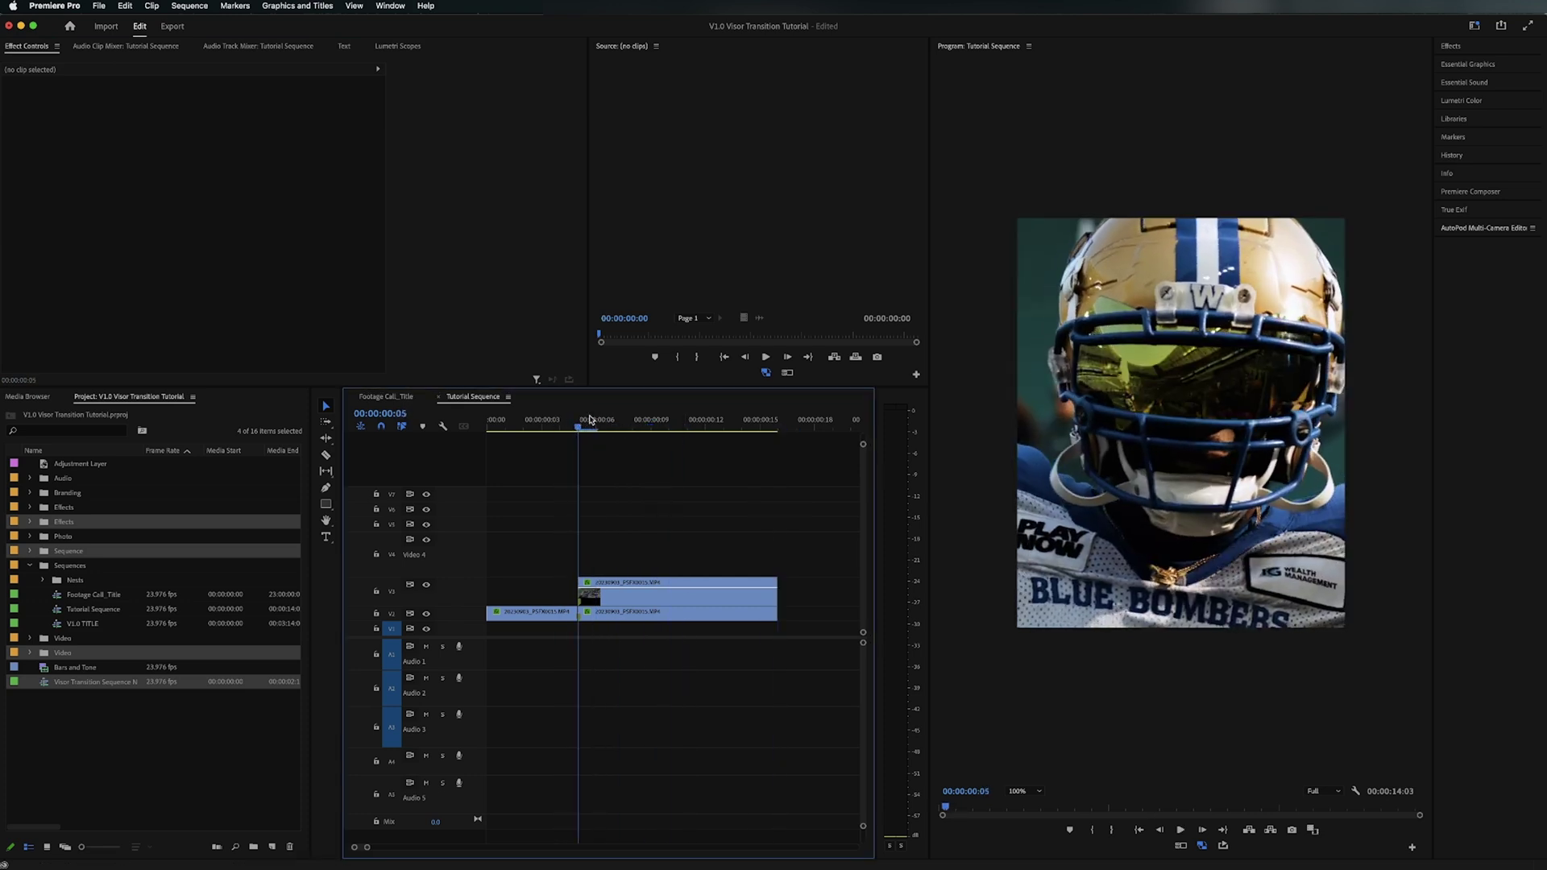
pyautogui.click(658, 592)
pyautogui.press('Right')
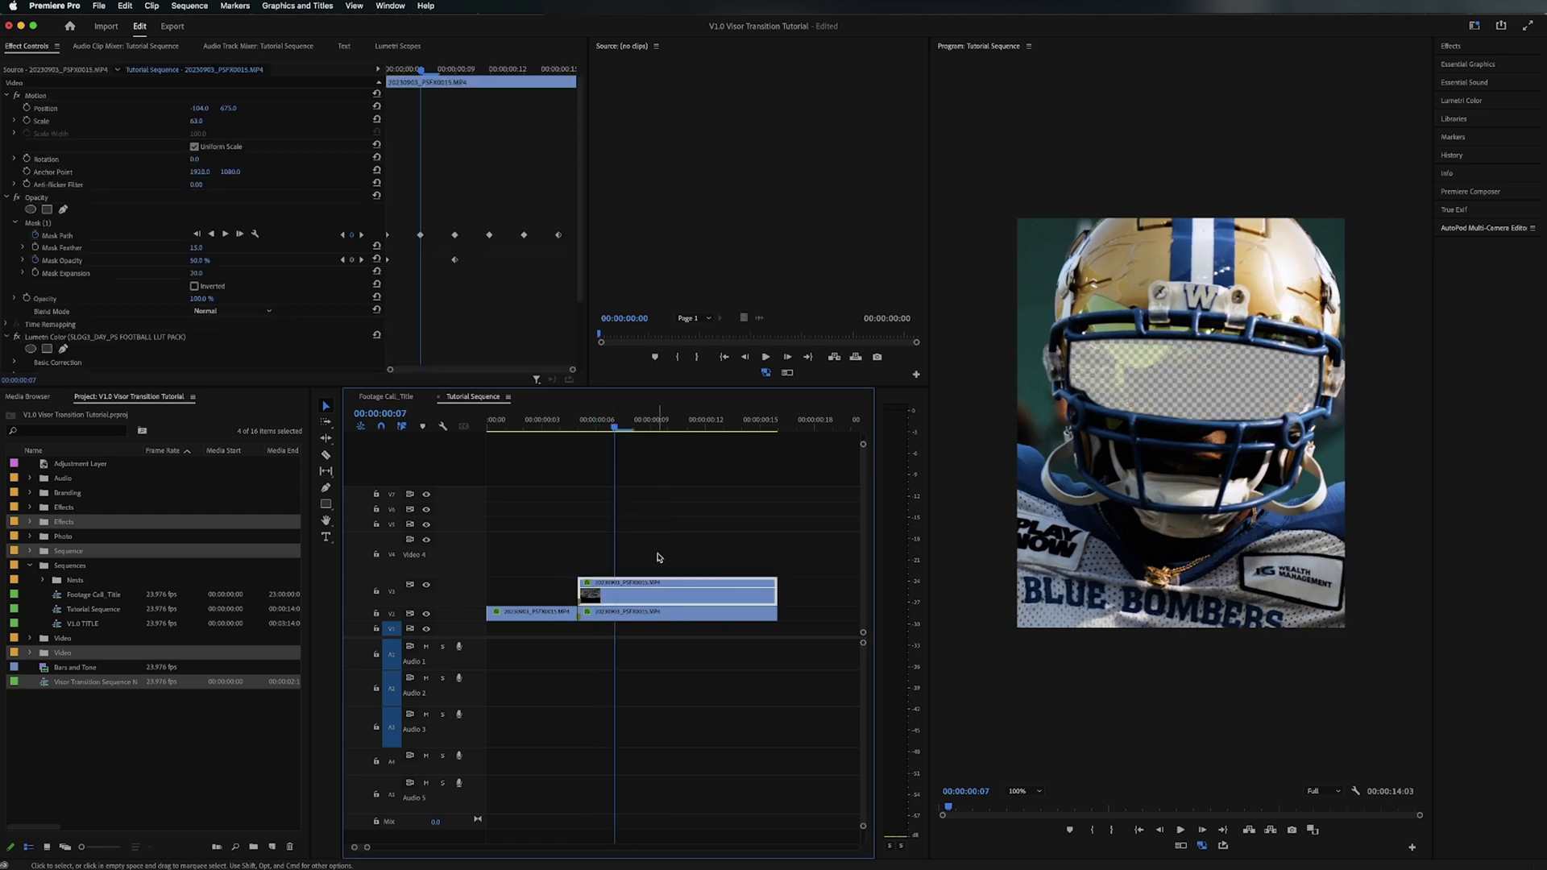
pyautogui.click(659, 547)
pyautogui.press('-')
pyautogui.press('-')
pyautogui.press('-')
pyautogui.moveTo(712, 628); pyautogui.dragTo(528, 636)
pyautogui.press('=')
pyautogui.press('=')
pyautogui.press('=')
pyautogui.moveTo(668, 634); pyautogui.dragTo(631, 634)
# Step: Nest the two stacked visor clips on V2 and V3 as VISOR FADE_1 and play the result
pyautogui.moveTo(648, 427); pyautogui.dragTo(580, 454)
pyautogui.moveTo(614, 546); pyautogui.dragTo(654, 616)
pyautogui.rightClick(654, 615)
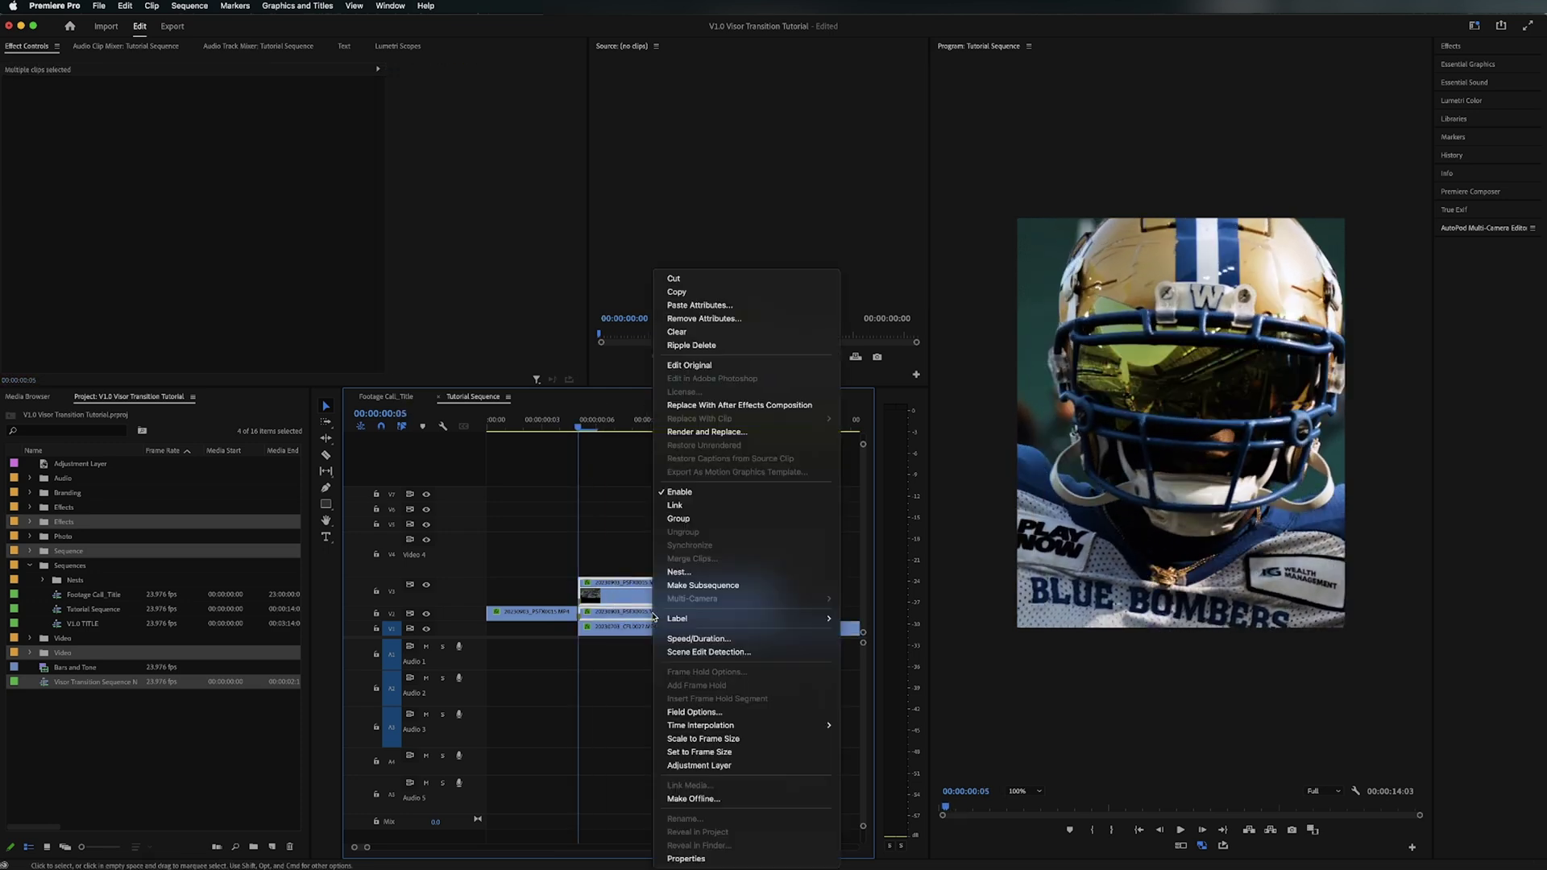
pyautogui.click(692, 572)
pyautogui.write('VISOR F')
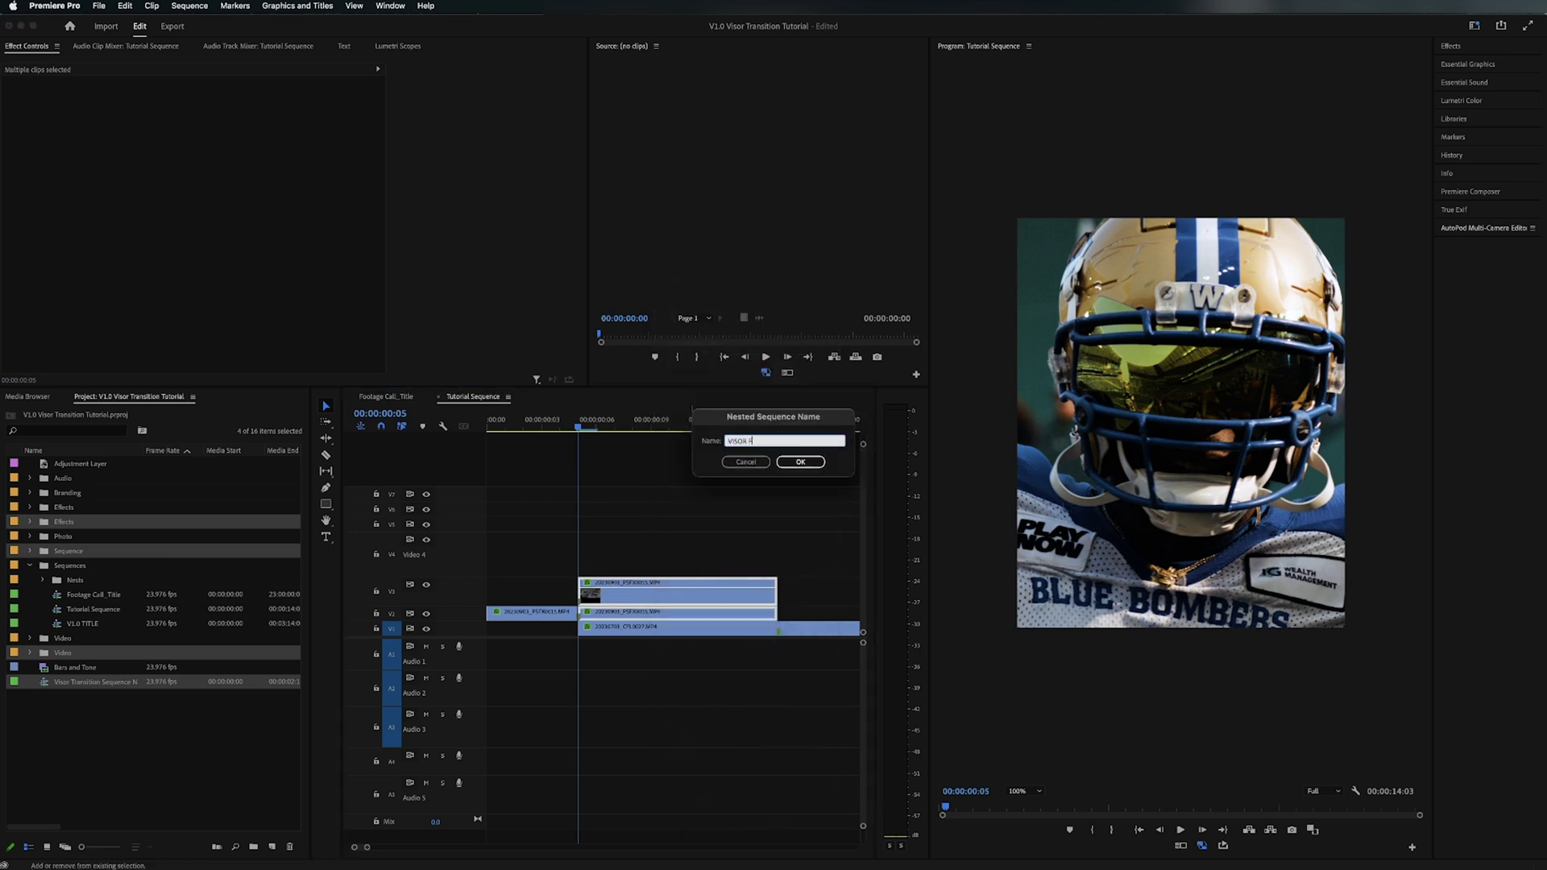
pyautogui.write('ADE')
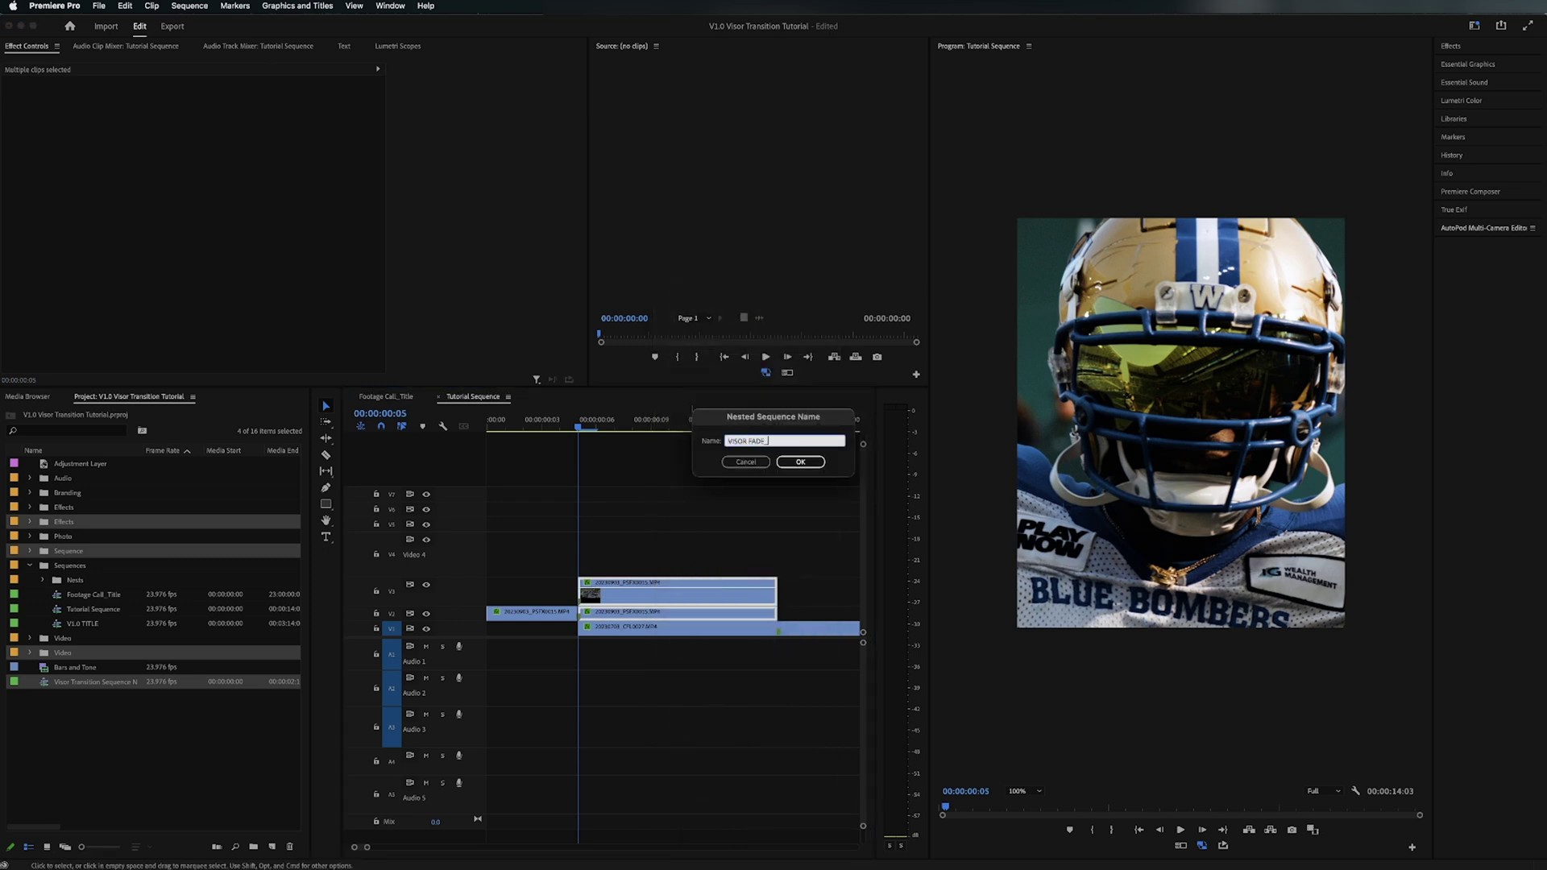
pyautogui.click(801, 461)
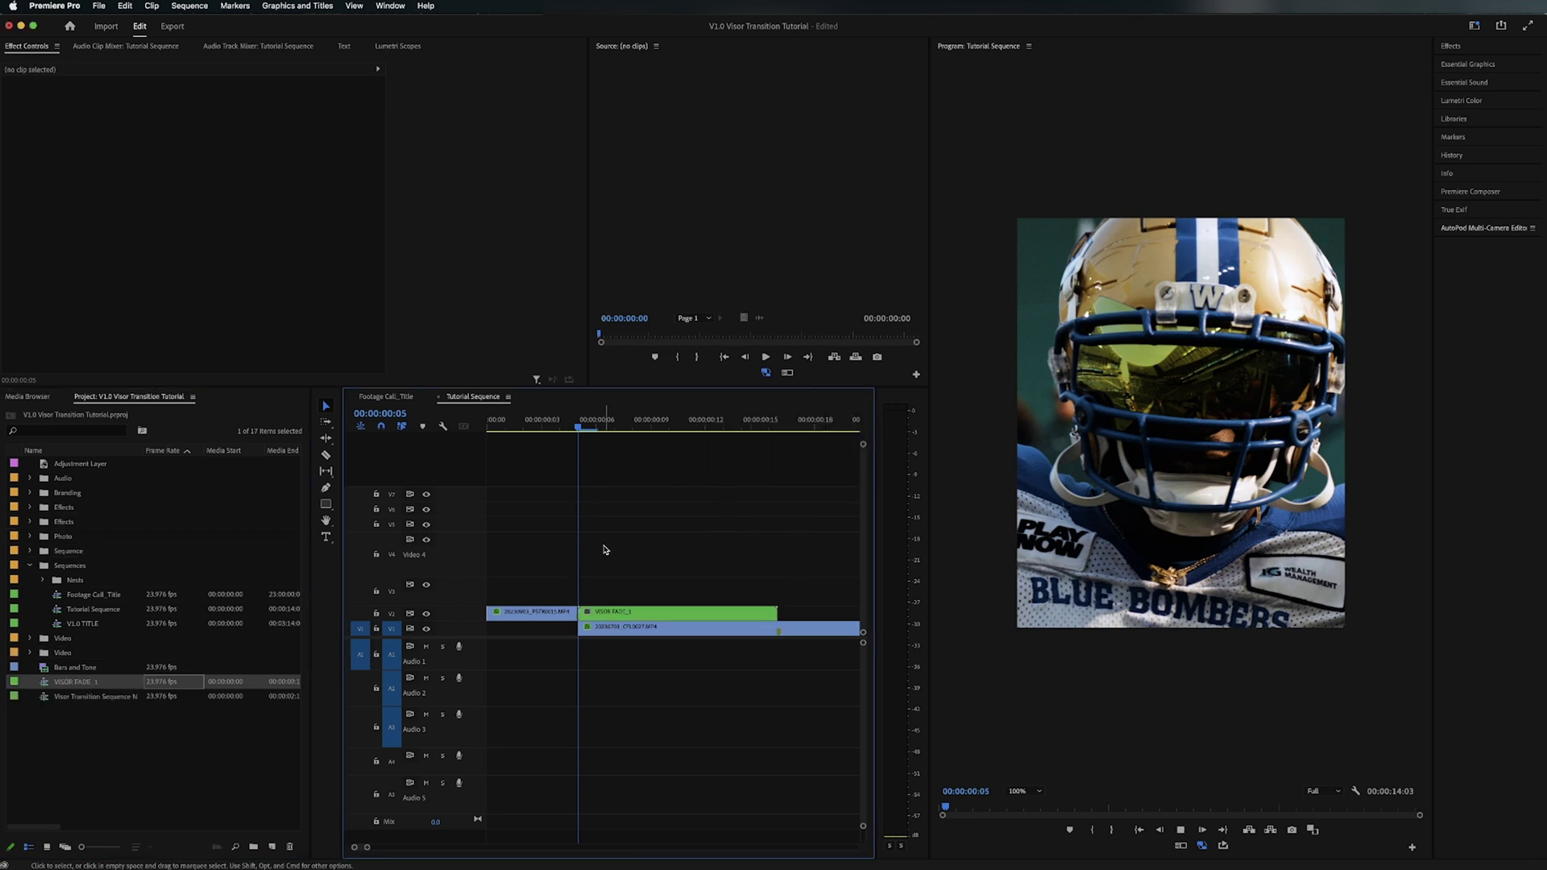
pyautogui.press('space')
pyautogui.press('space')
# Step: Find the Transform distort effect and apply it to the VISOR FADE_1 nest
pyautogui.moveTo(635, 423); pyautogui.dragTo(578, 427)
pyautogui.click(610, 615)
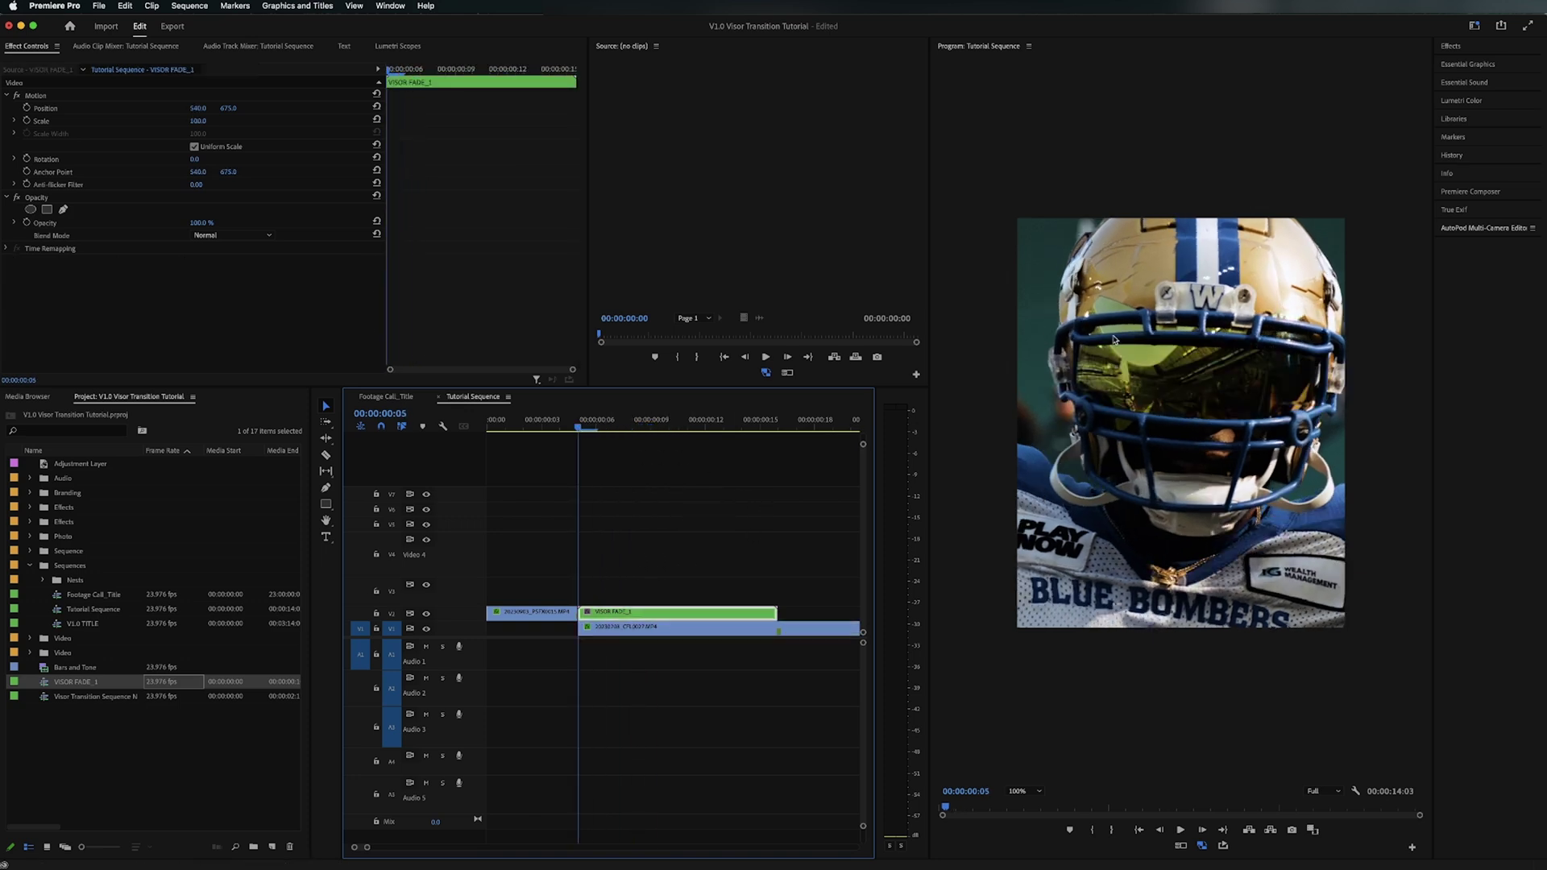
pyautogui.click(1458, 45)
pyautogui.click(1480, 64)
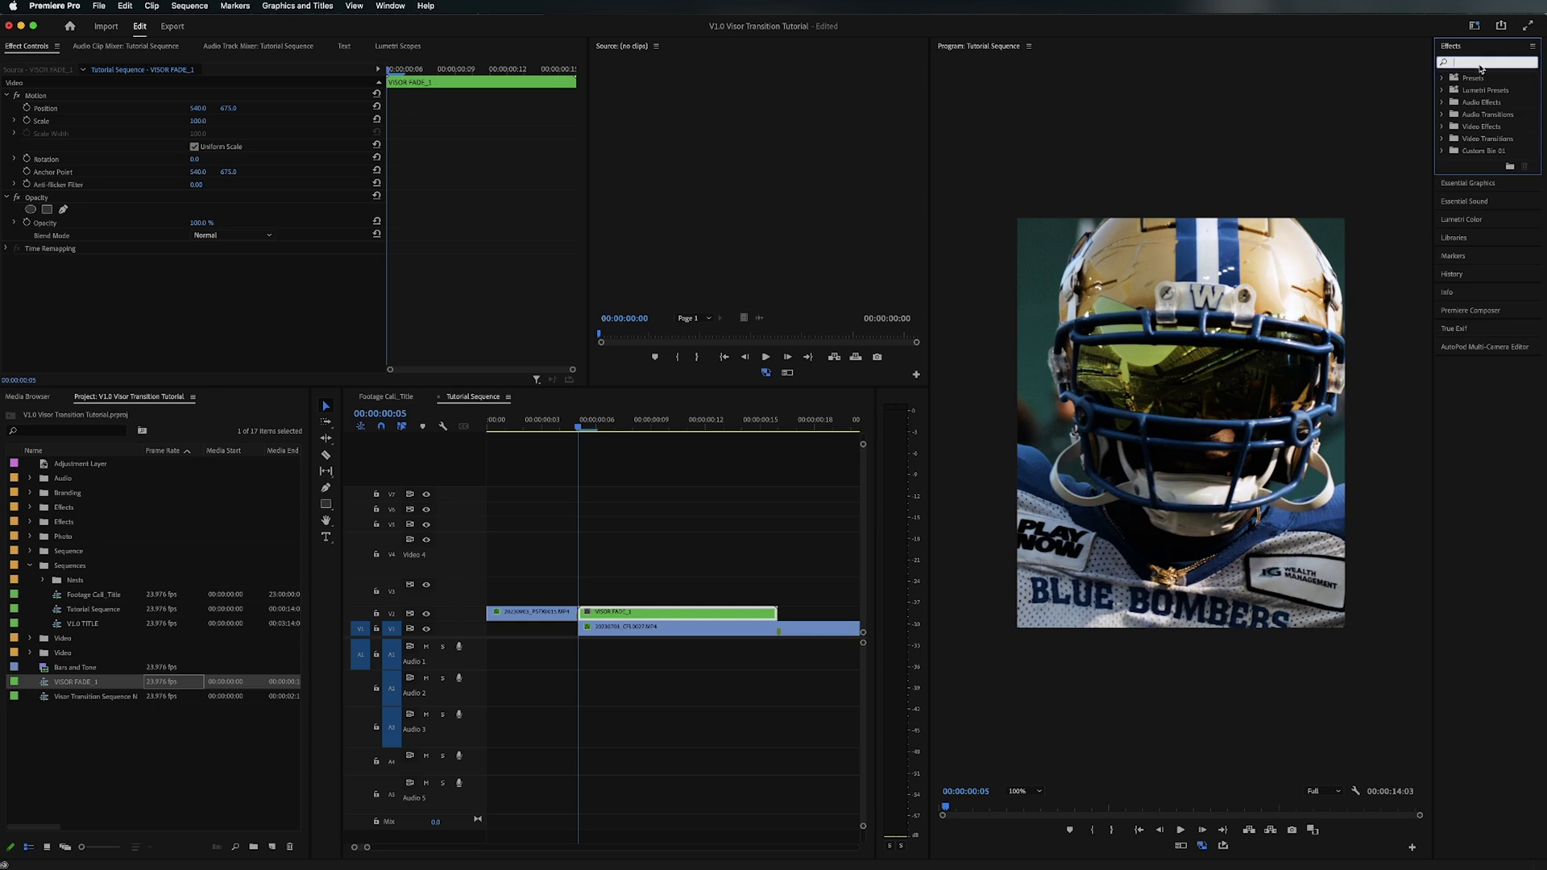
pyautogui.write('transform')
pyautogui.moveTo(1490, 151); pyautogui.dragTo(676, 612)
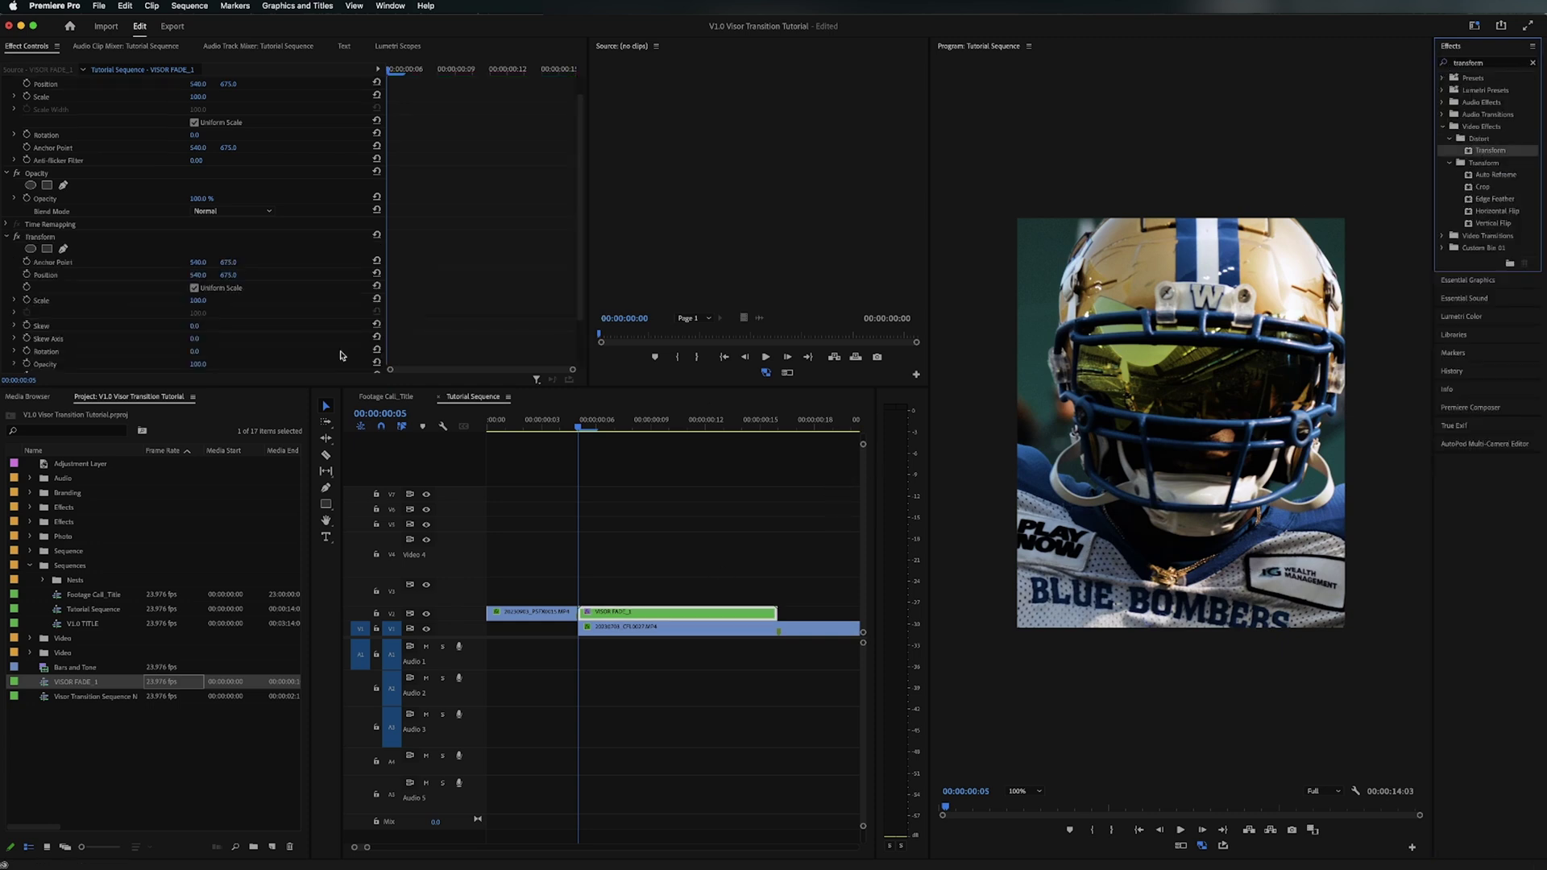
# Step: Set starting keyframes for the Transform effect's Position and Scale at 00:00:00:07 on VISOR FADE_1
pyautogui.click(617, 618)
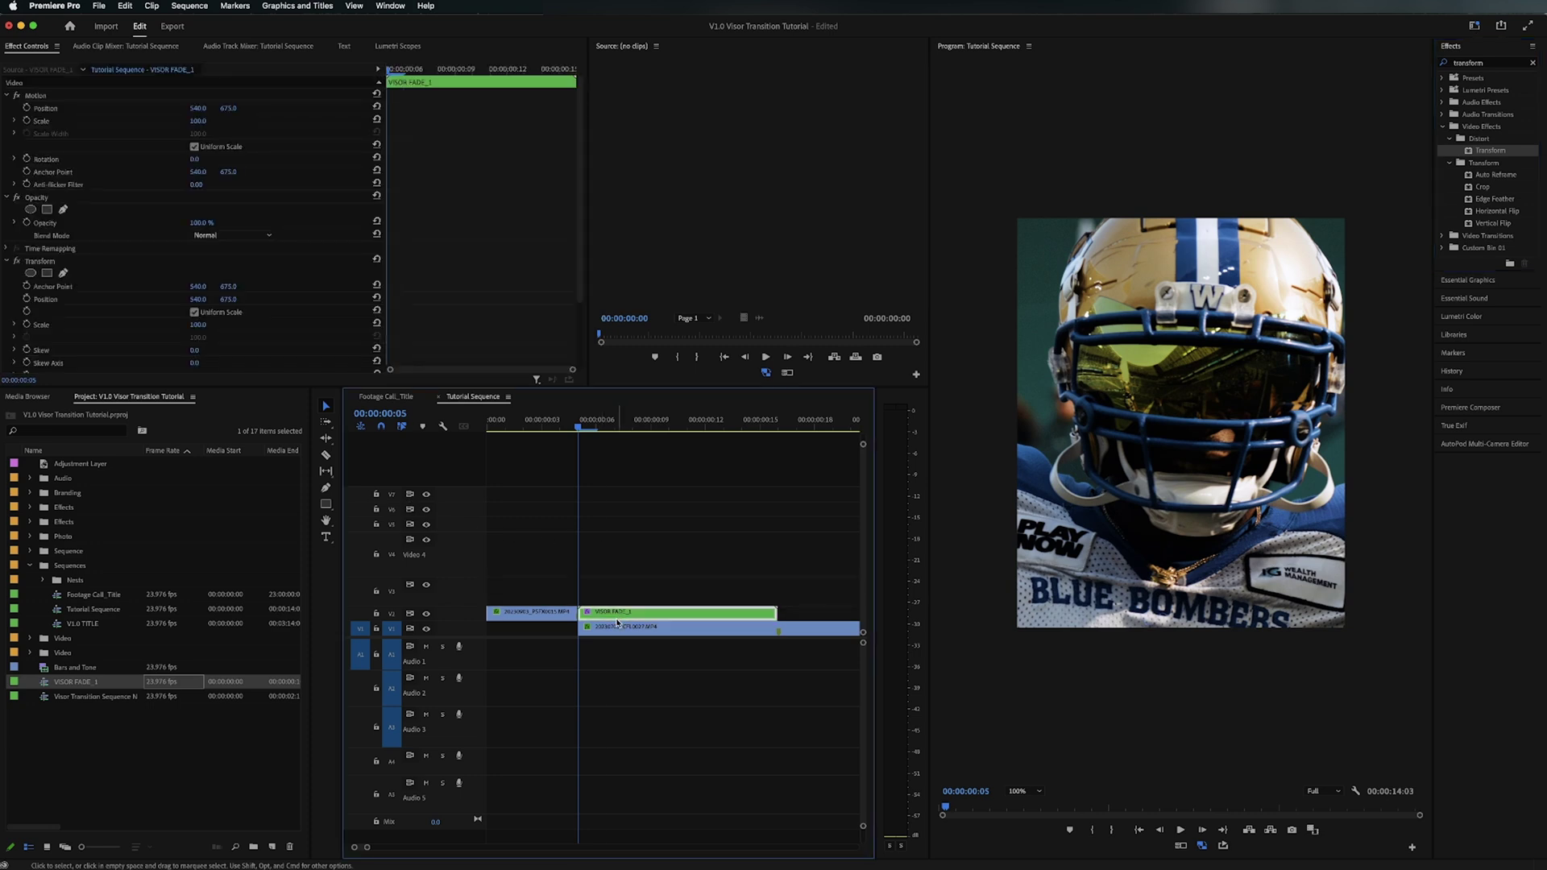
pyautogui.press('Right')
pyautogui.press('Right')
pyautogui.scroll(-1, 159, 317)
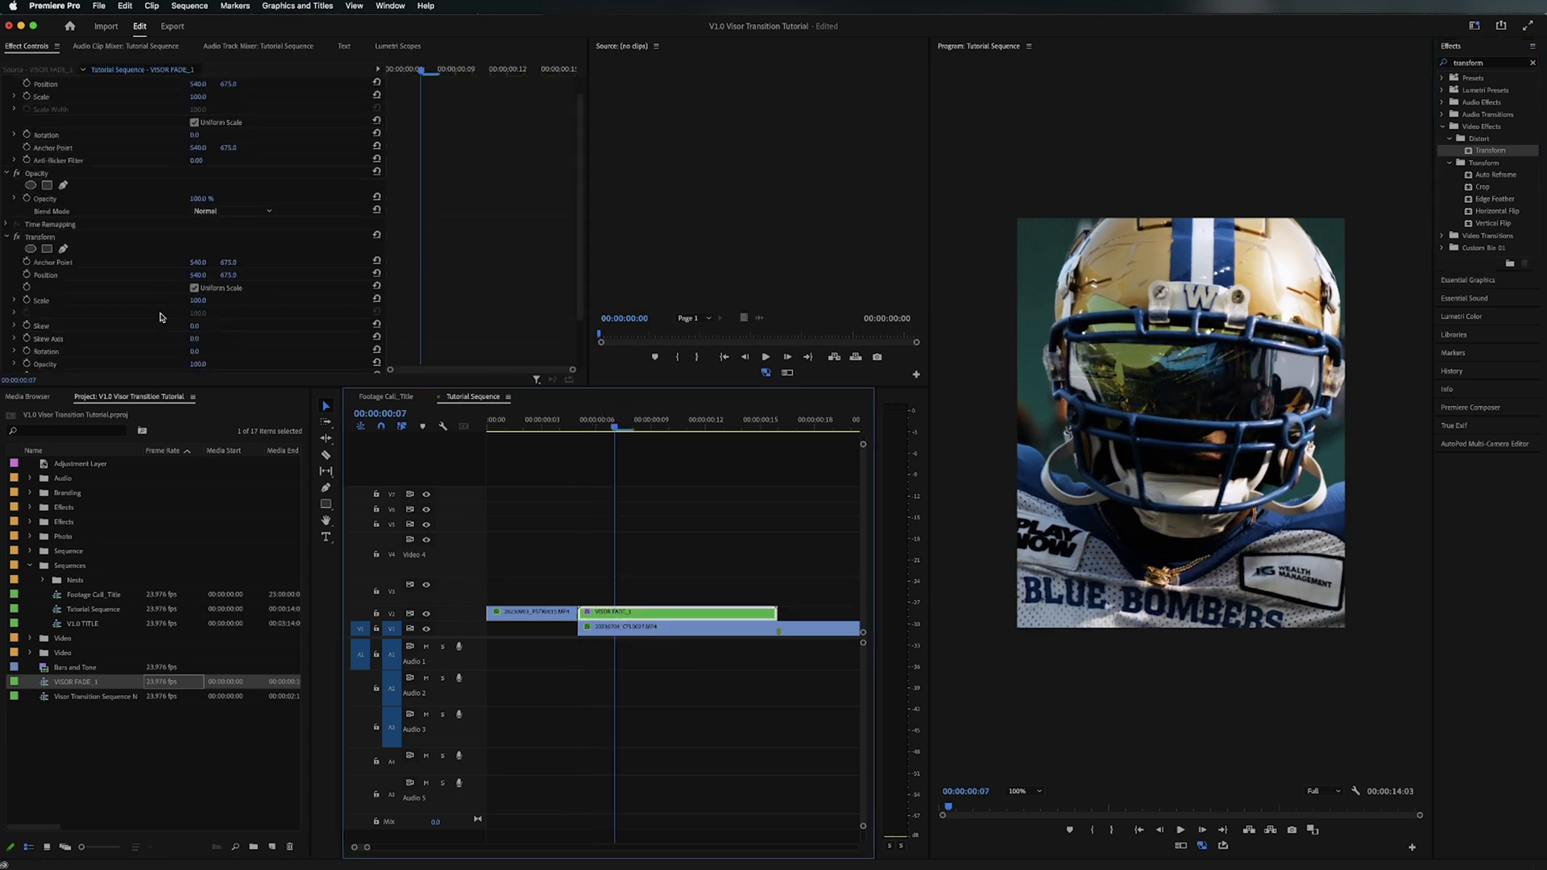
pyautogui.scroll(-2, 160, 317)
pyautogui.click(27, 264)
pyautogui.click(27, 238)
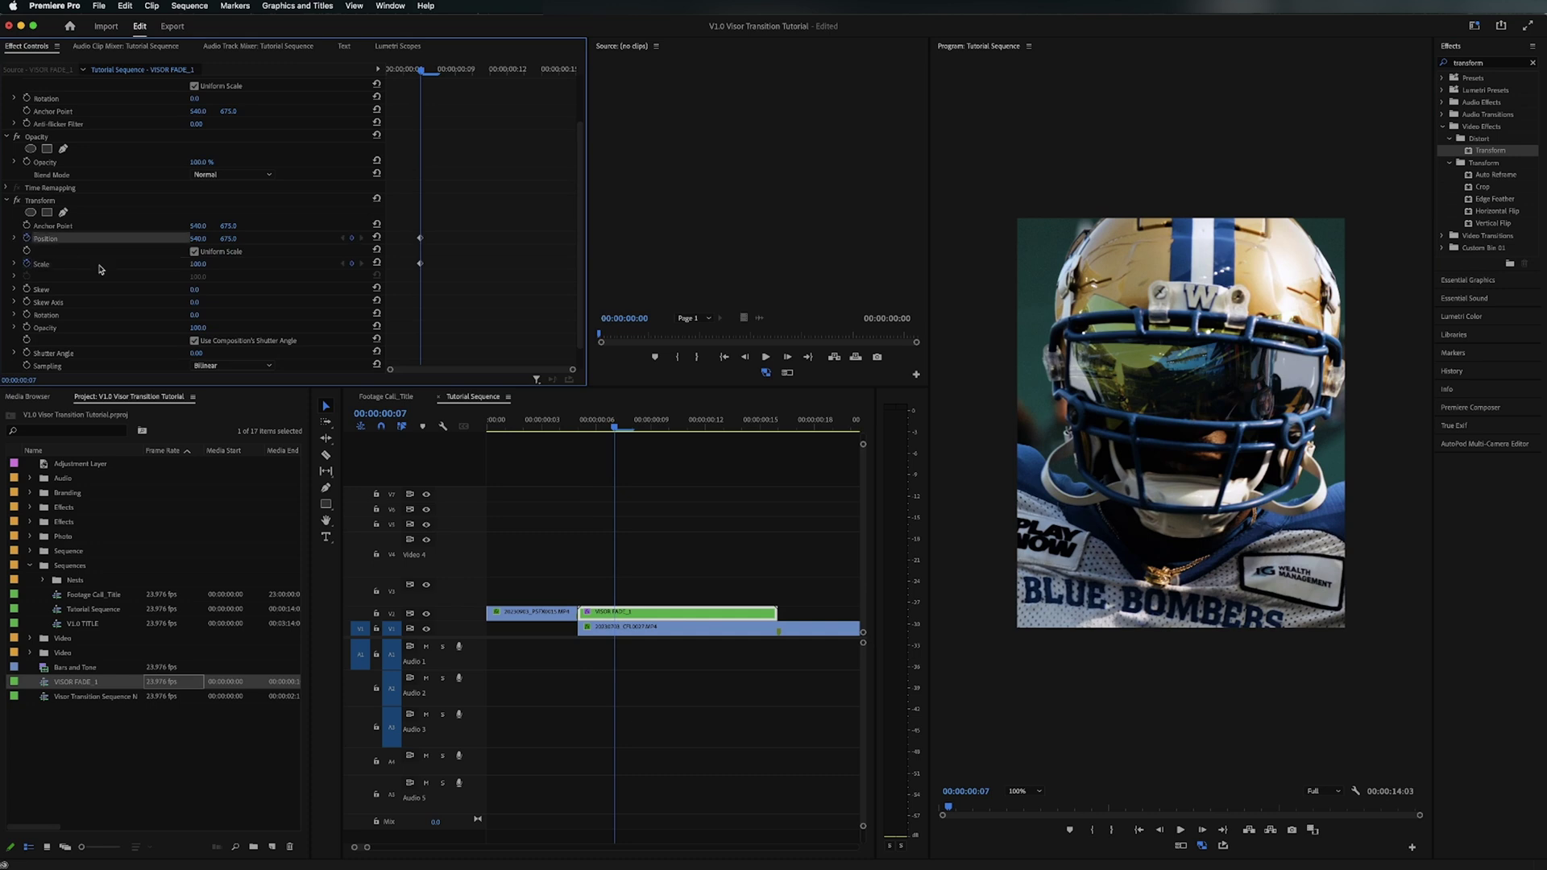
# Step: Disable Use Composition's Shutter Angle in the Transform effect and set its Shutter Angle to 360
pyautogui.scroll(-1, 104, 271)
pyautogui.click(195, 316)
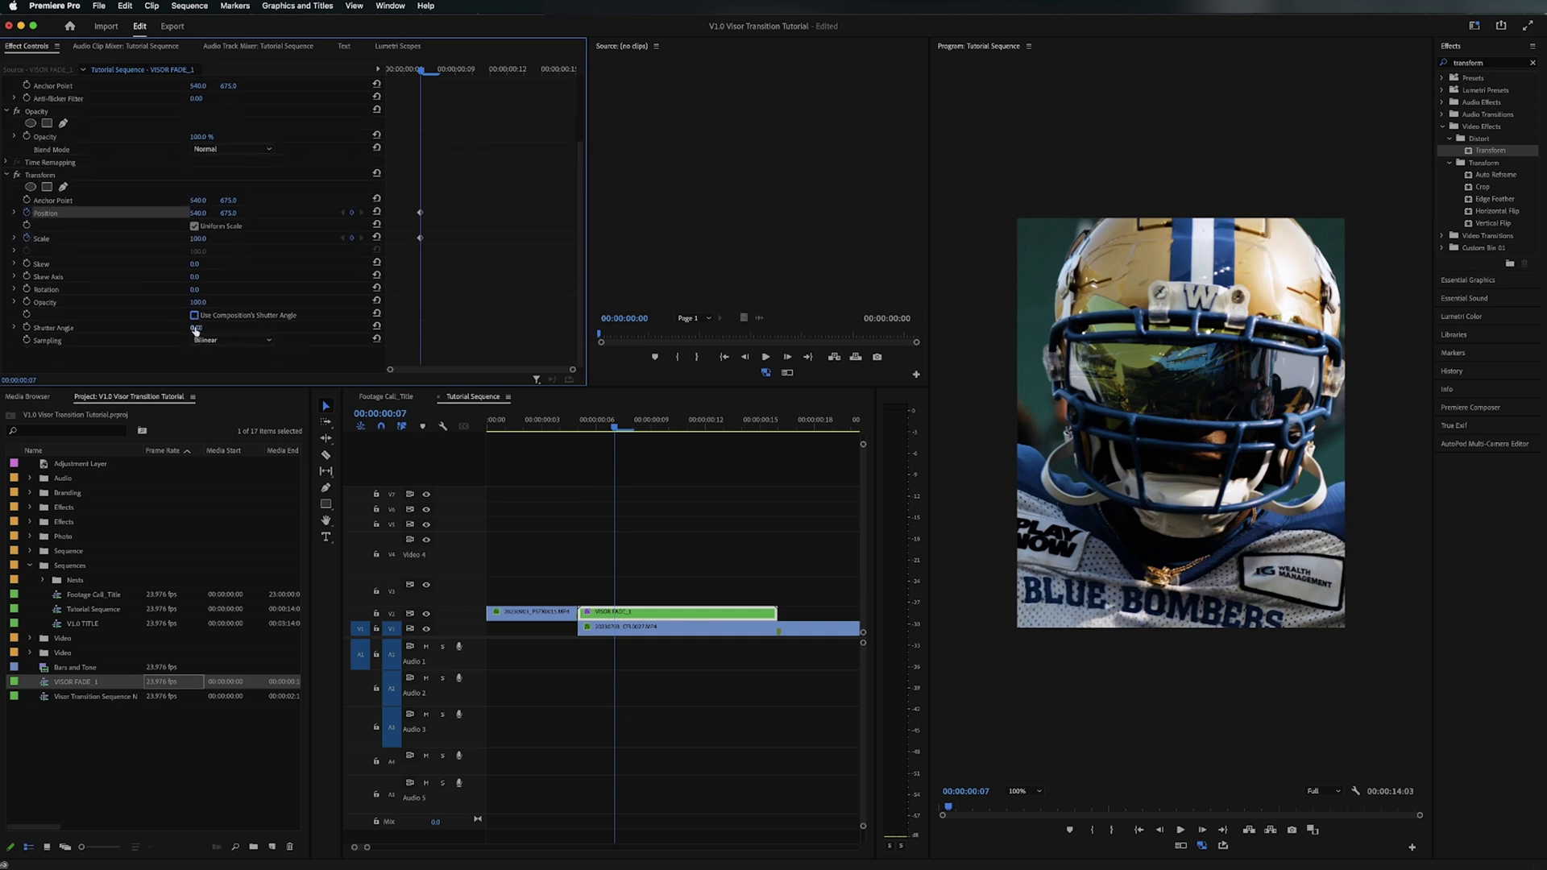
pyautogui.click(194, 327)
pyautogui.write('360')
pyautogui.press('Return')
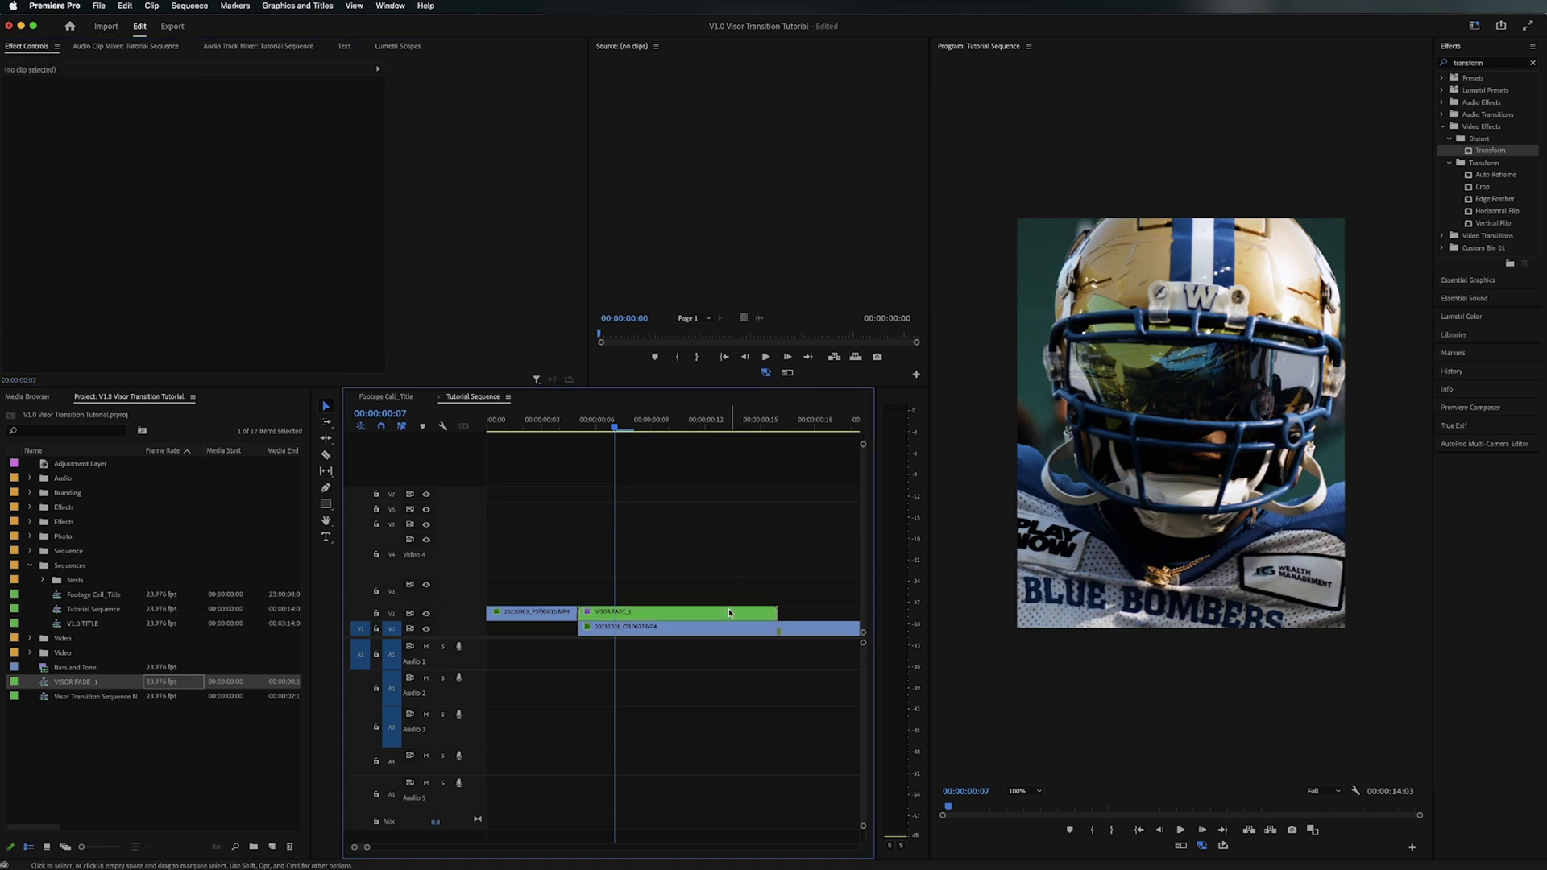
# Step: Keyframe the zoom through the visor at 00:00:00:15 with Transform Position 540, 1302 and Scale 577
pyautogui.click(727, 612)
pyautogui.press('Right')
pyautogui.press('Right')
pyautogui.press('Right')
pyautogui.press('Right')
pyautogui.press('Right')
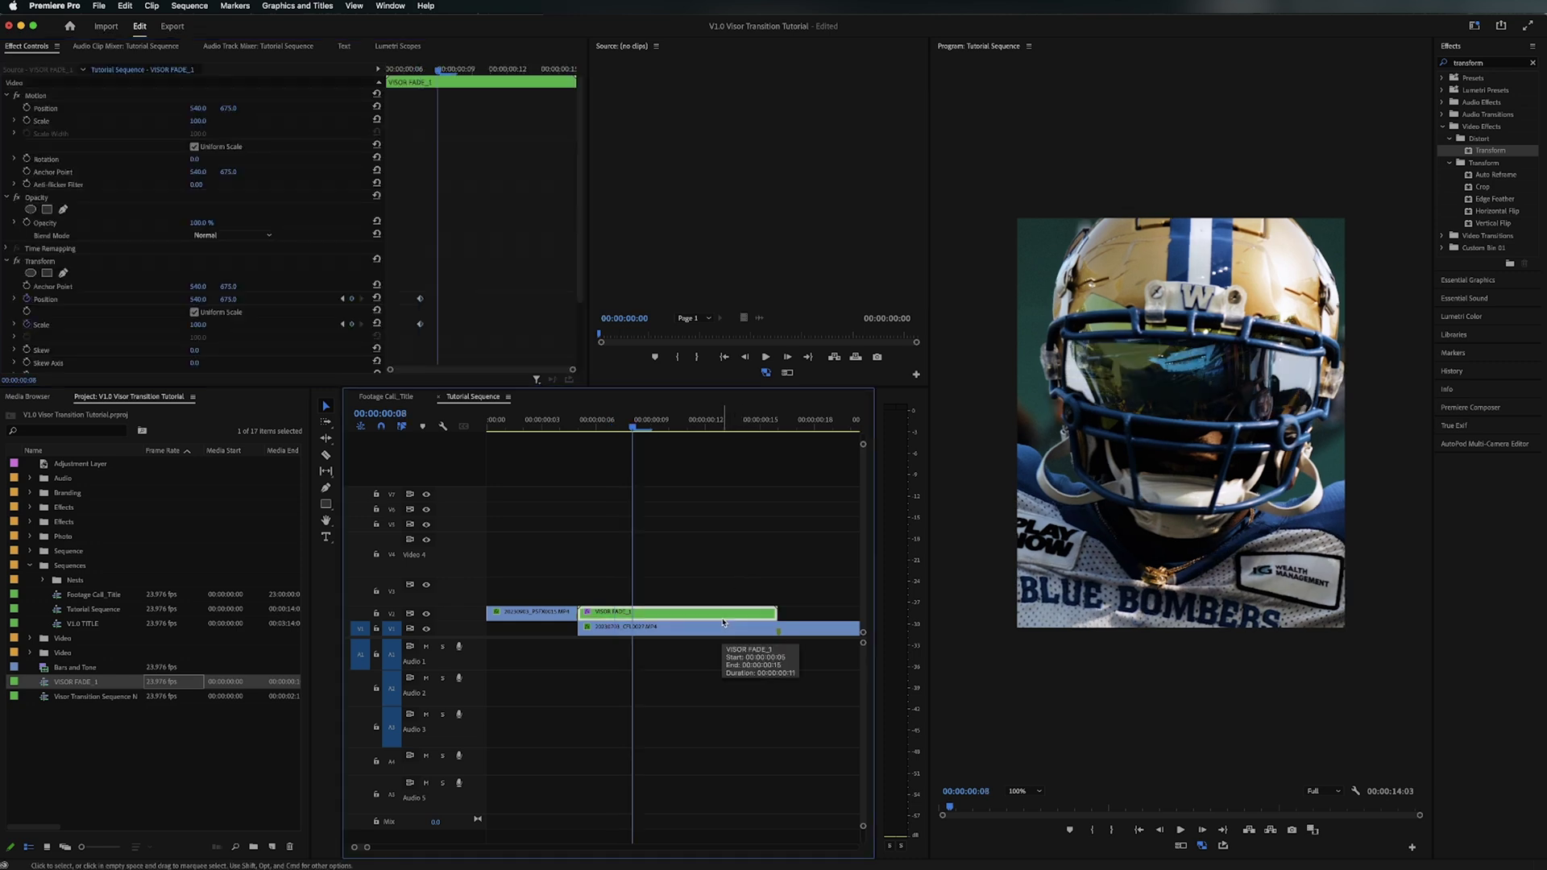
pyautogui.press('Right')
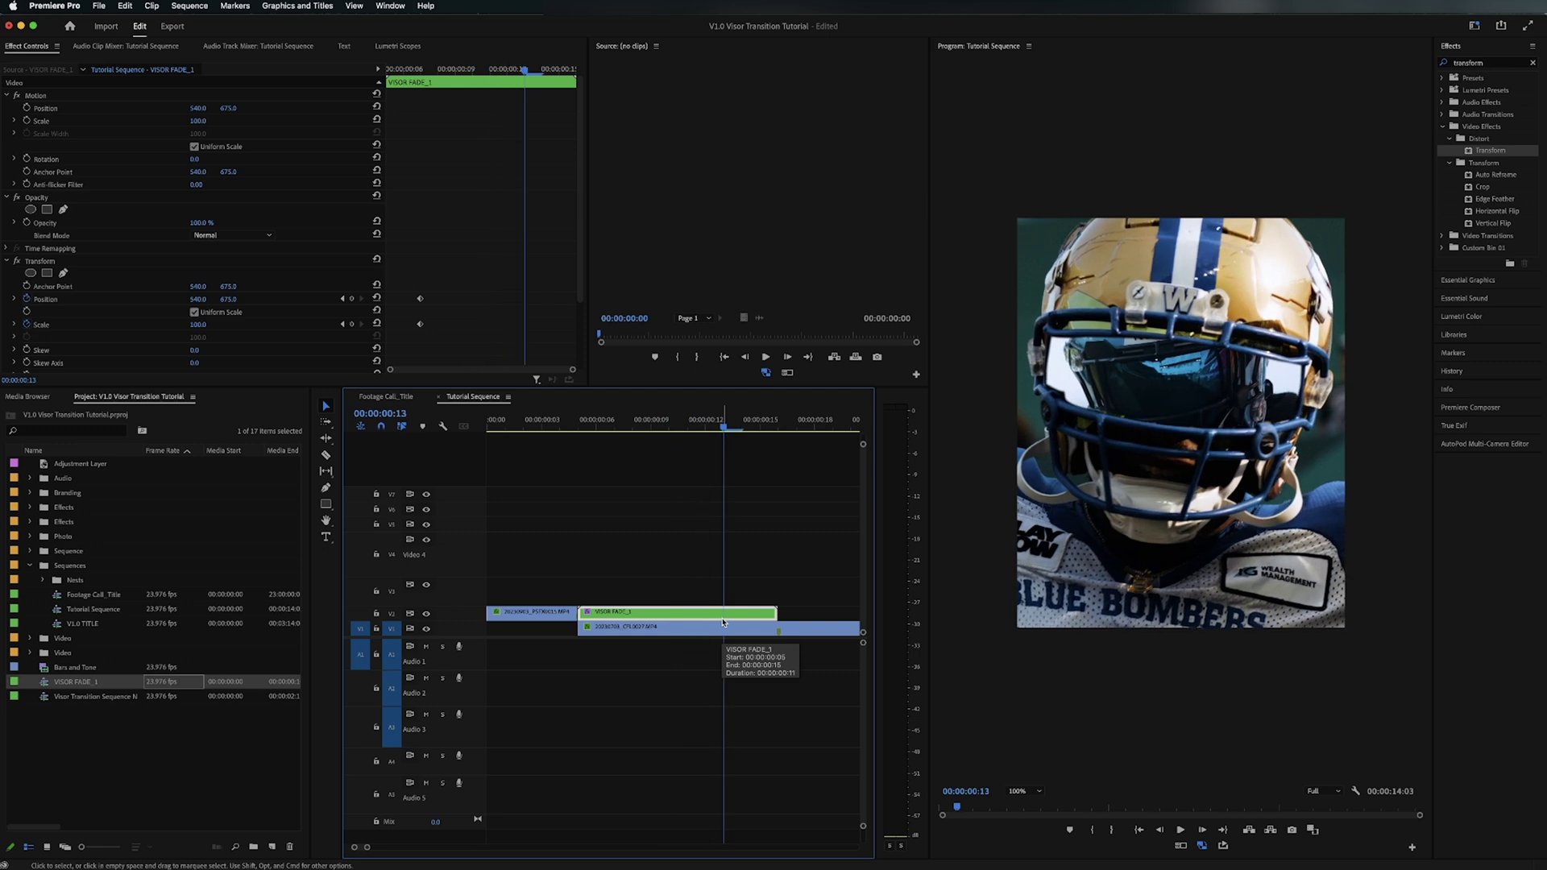
pyautogui.moveTo(196, 327); pyautogui.dragTo(338, 299)
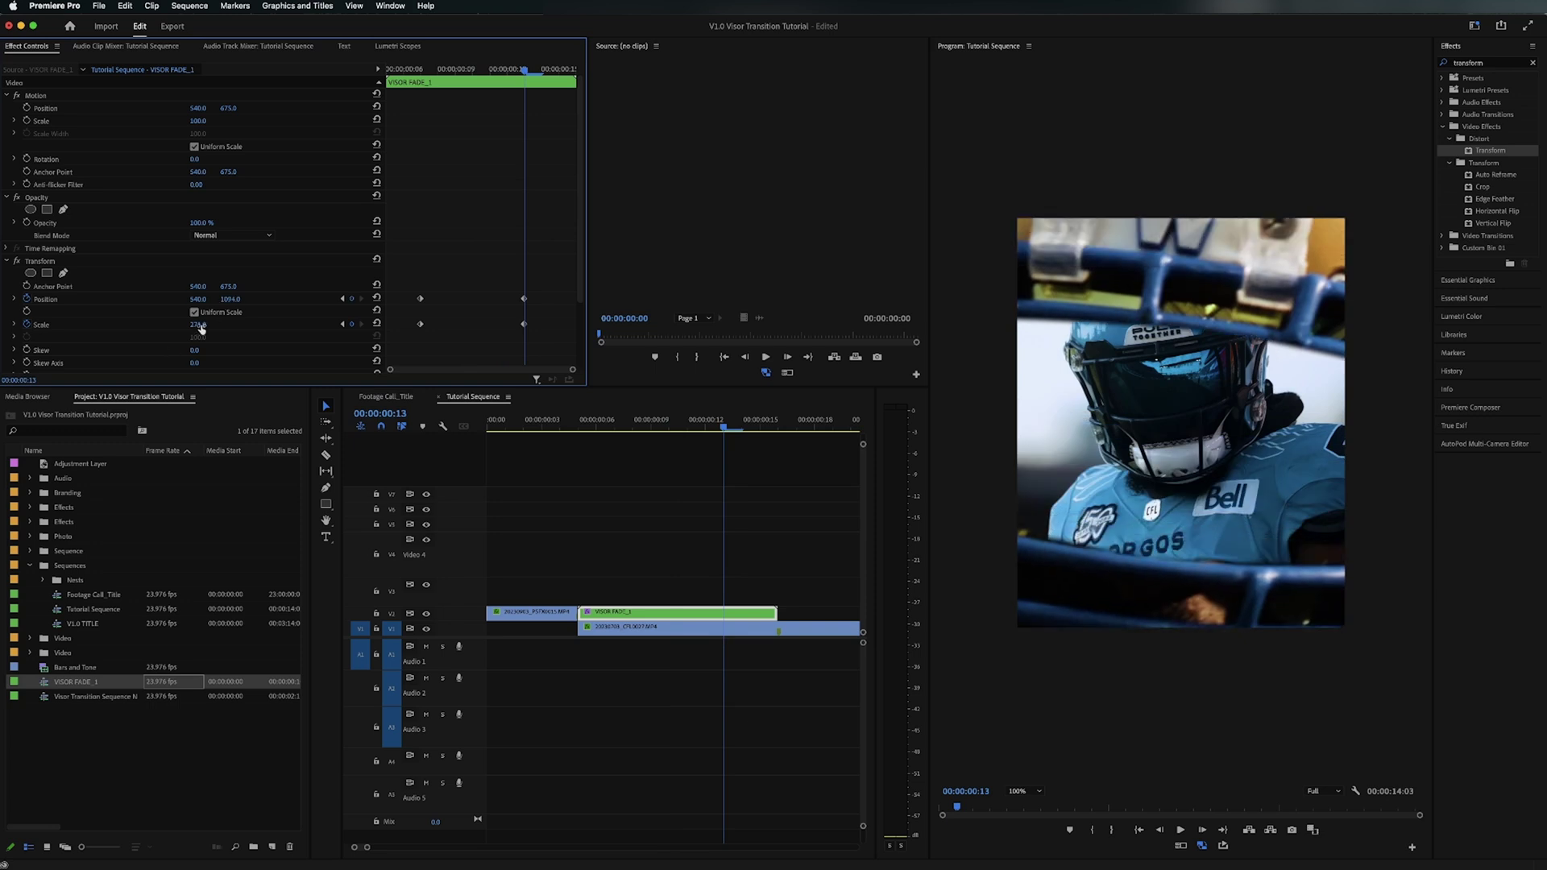
pyautogui.moveTo(199, 327); pyautogui.dragTo(208, 324)
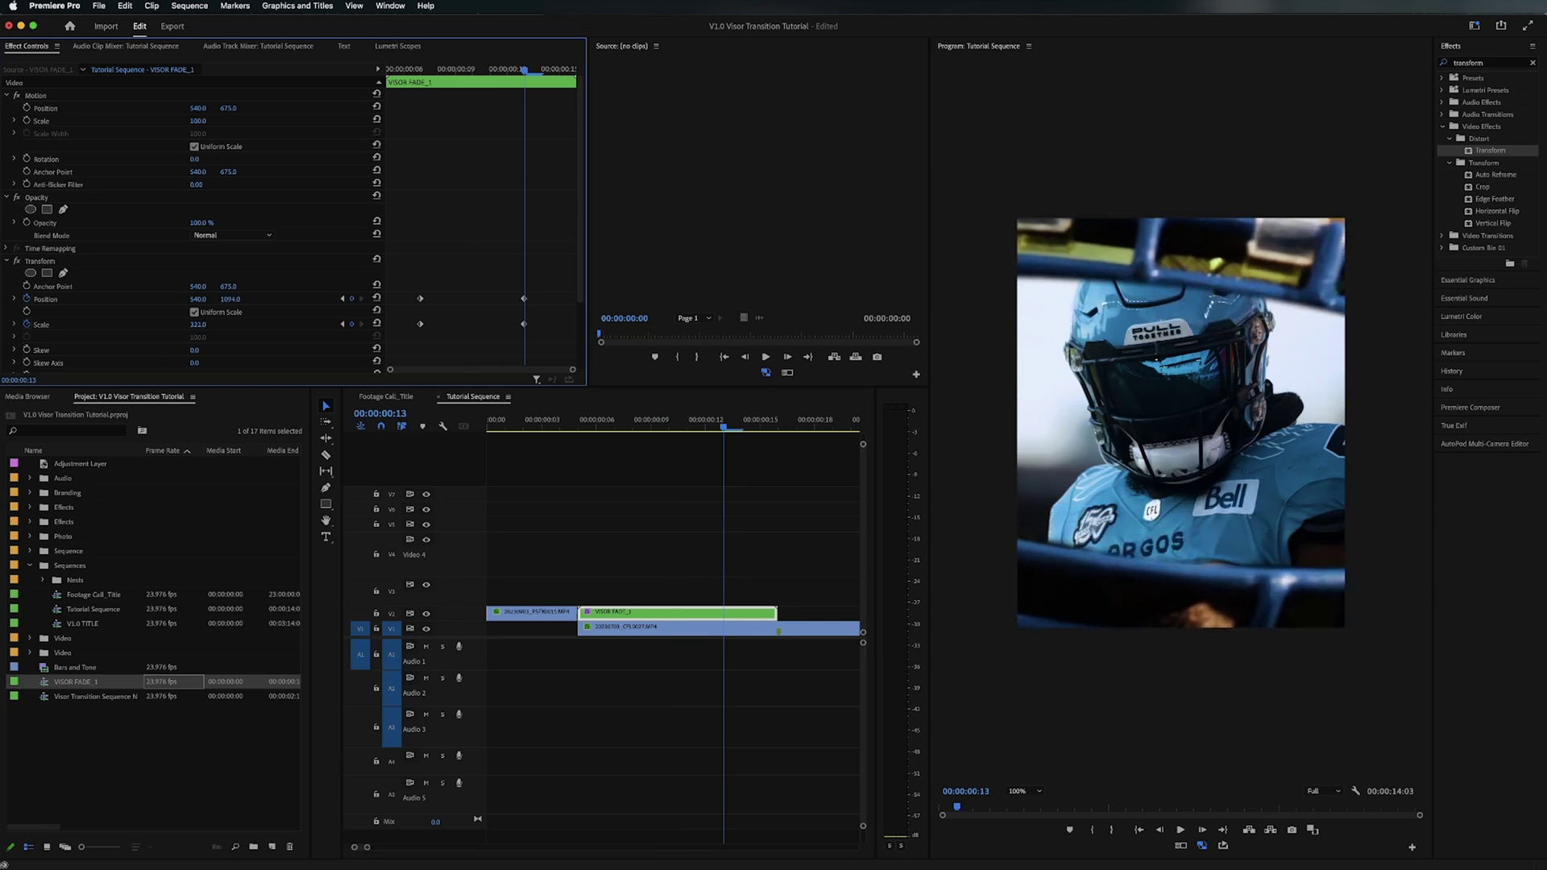
pyautogui.click(779, 418)
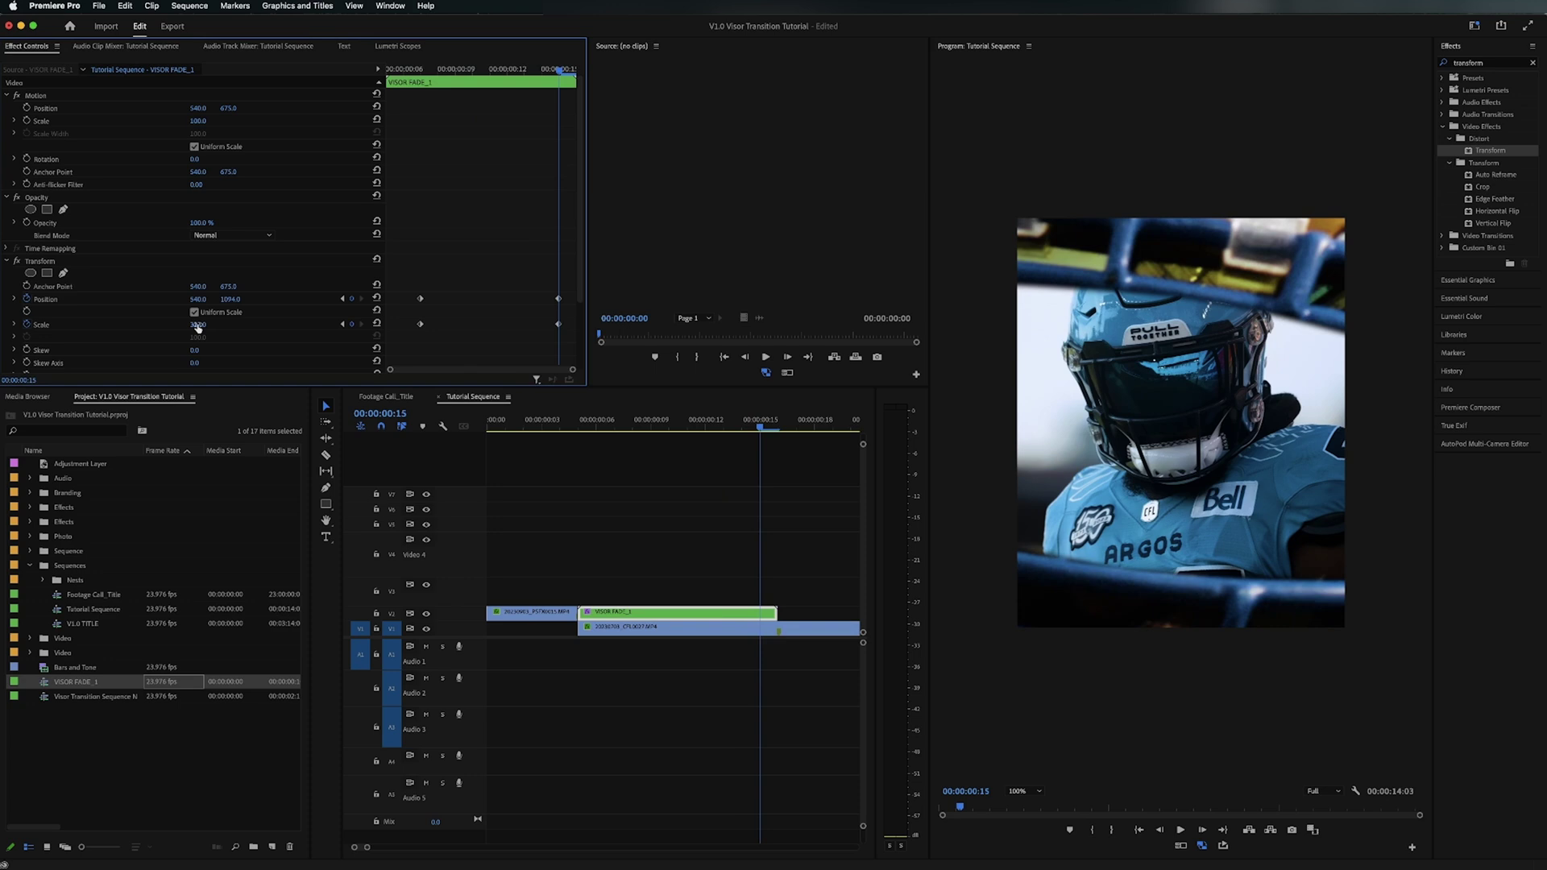
pyautogui.moveTo(198, 327); pyautogui.dragTo(248, 299)
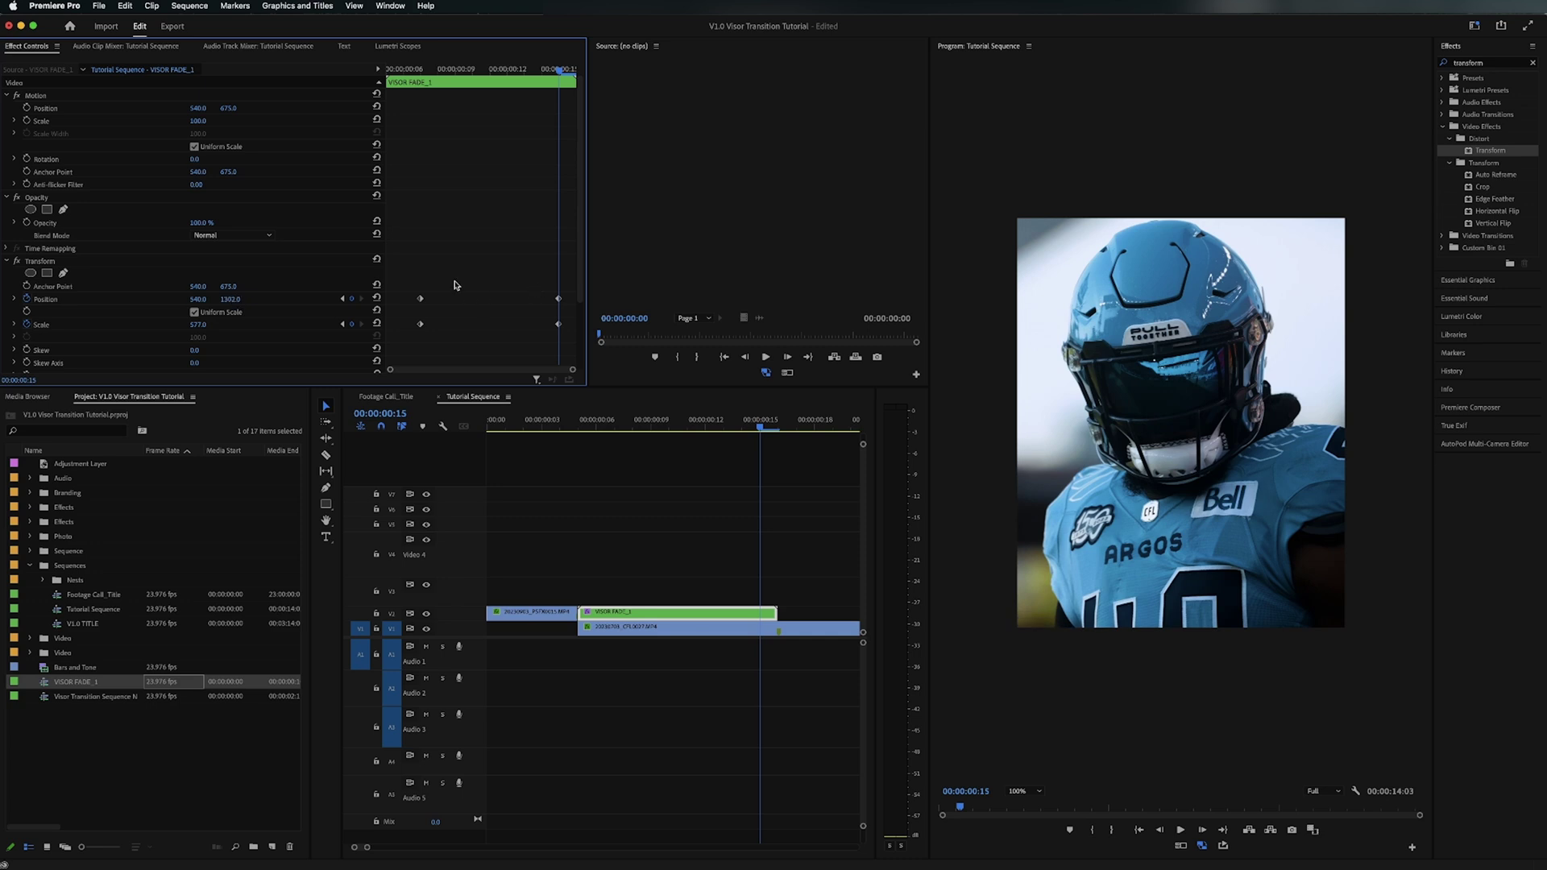
# Step: Apply Ease Out and Ease In temporal interpolation to all Transform Position and Scale keyframes
pyautogui.moveTo(410, 281); pyautogui.dragTo(566, 346)
pyautogui.rightClick(560, 330)
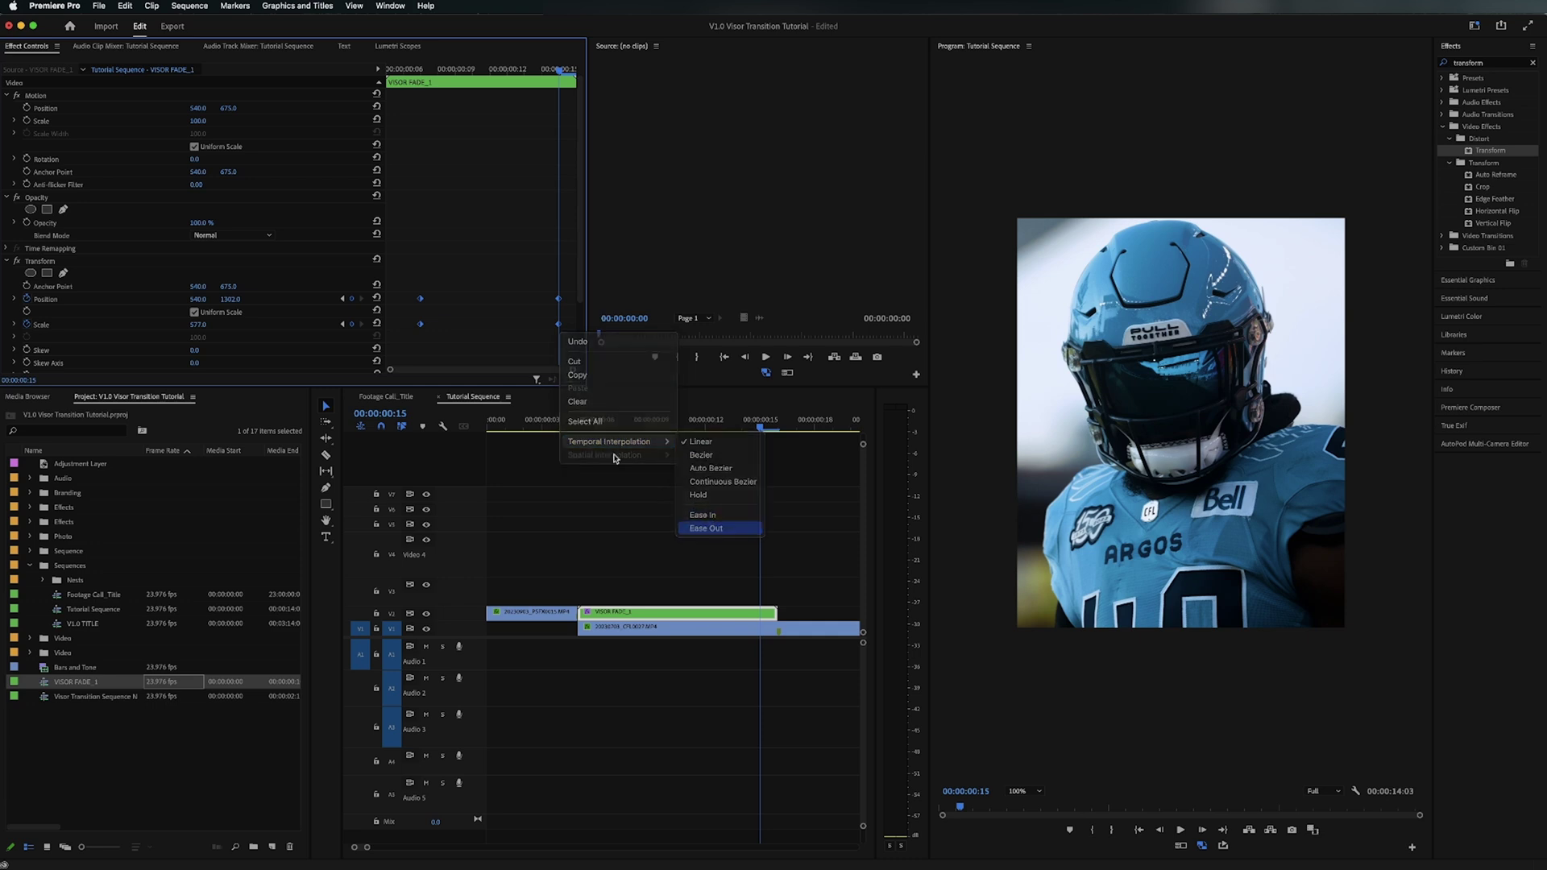
pyautogui.click(706, 528)
pyautogui.rightClick(560, 326)
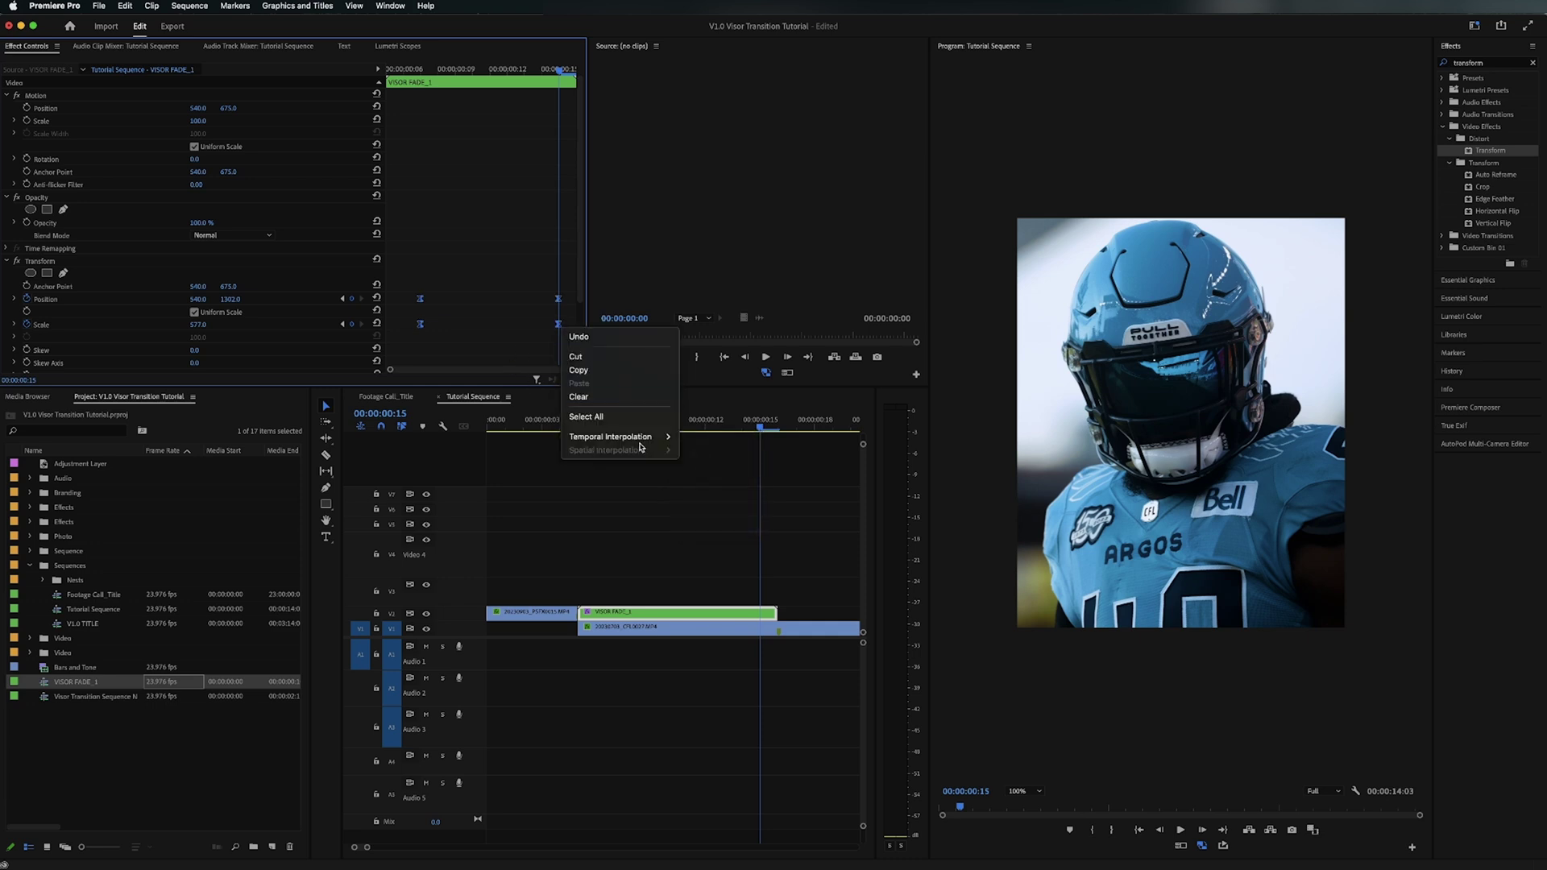
pyautogui.moveTo(641, 439)
pyautogui.click(706, 510)
# Step: Sharpen the velocity curve between the two Transform Position keyframes by adjusting its ease handles
pyautogui.scroll(-3, 290, 226)
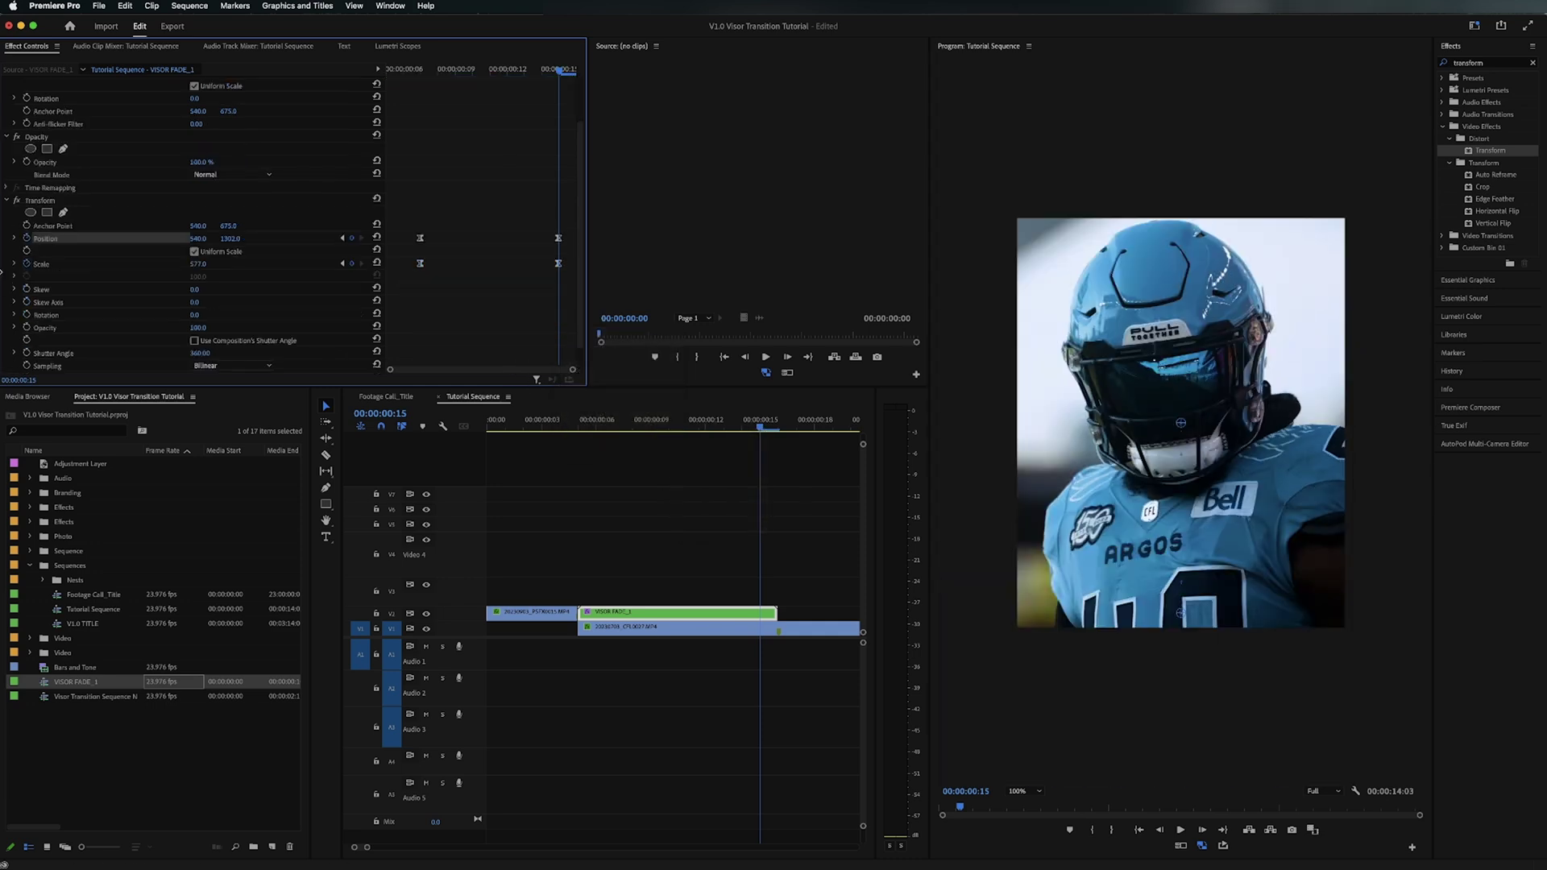
pyautogui.click(15, 239)
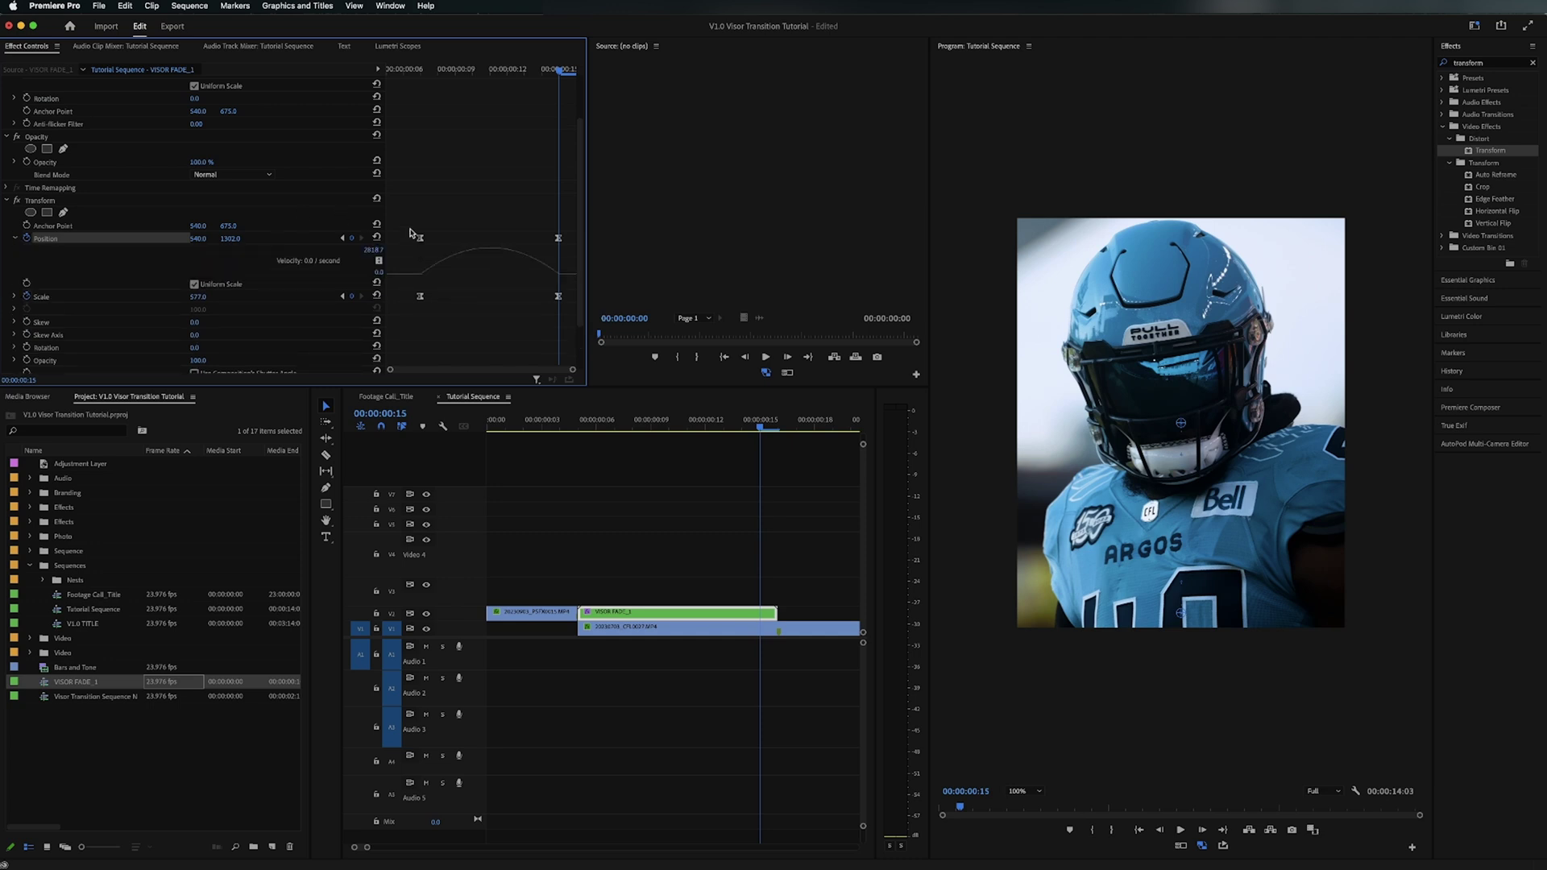
pyautogui.moveTo(411, 234); pyautogui.dragTo(586, 250)
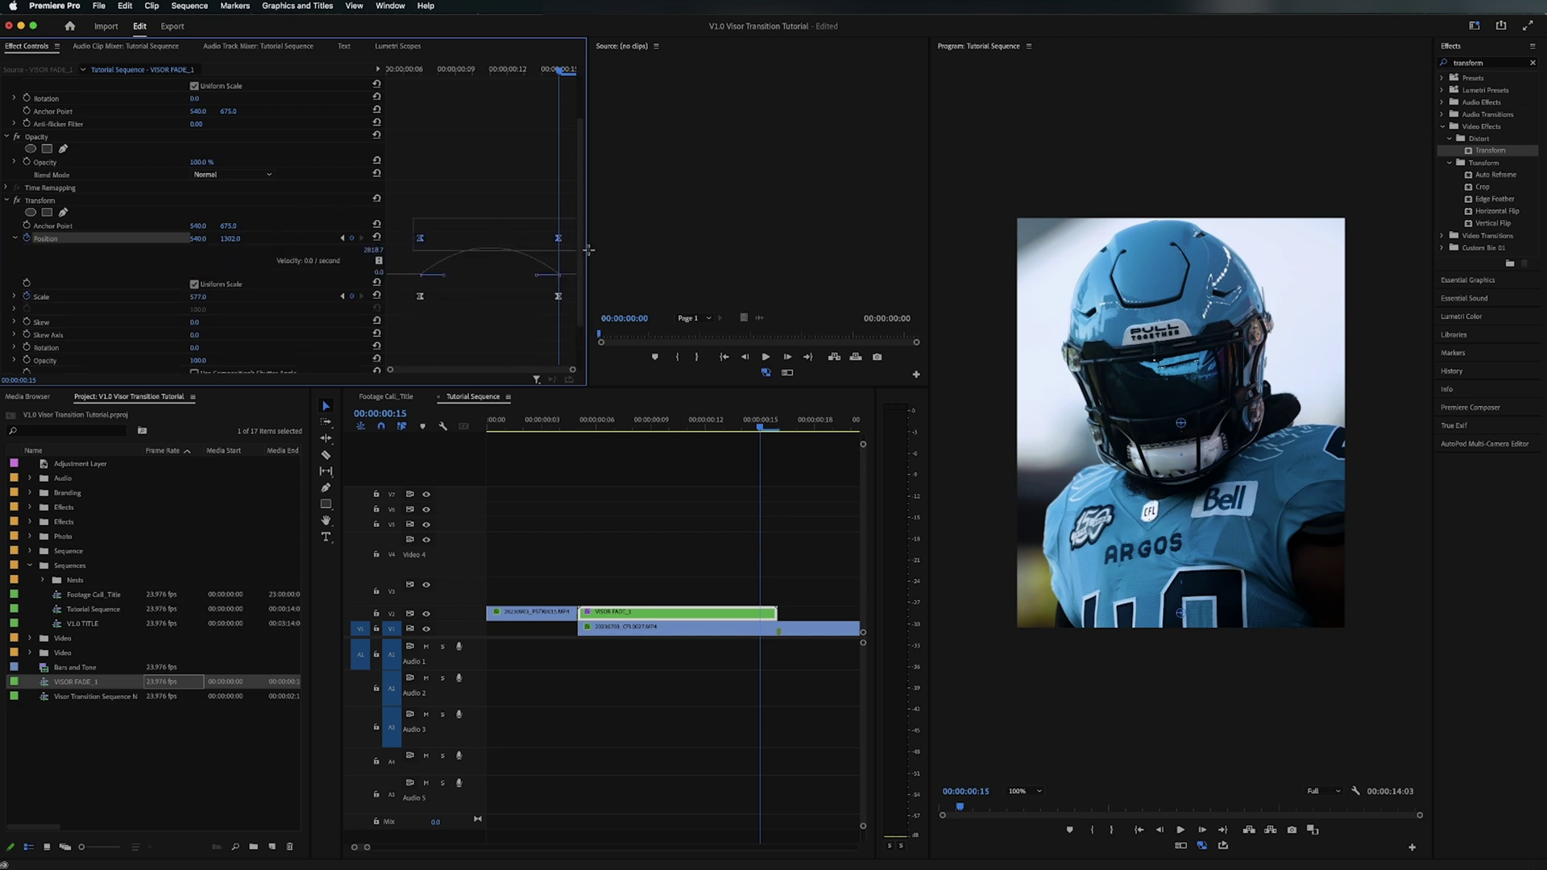
pyautogui.click(536, 279)
pyautogui.moveTo(572, 227); pyautogui.dragTo(524, 276)
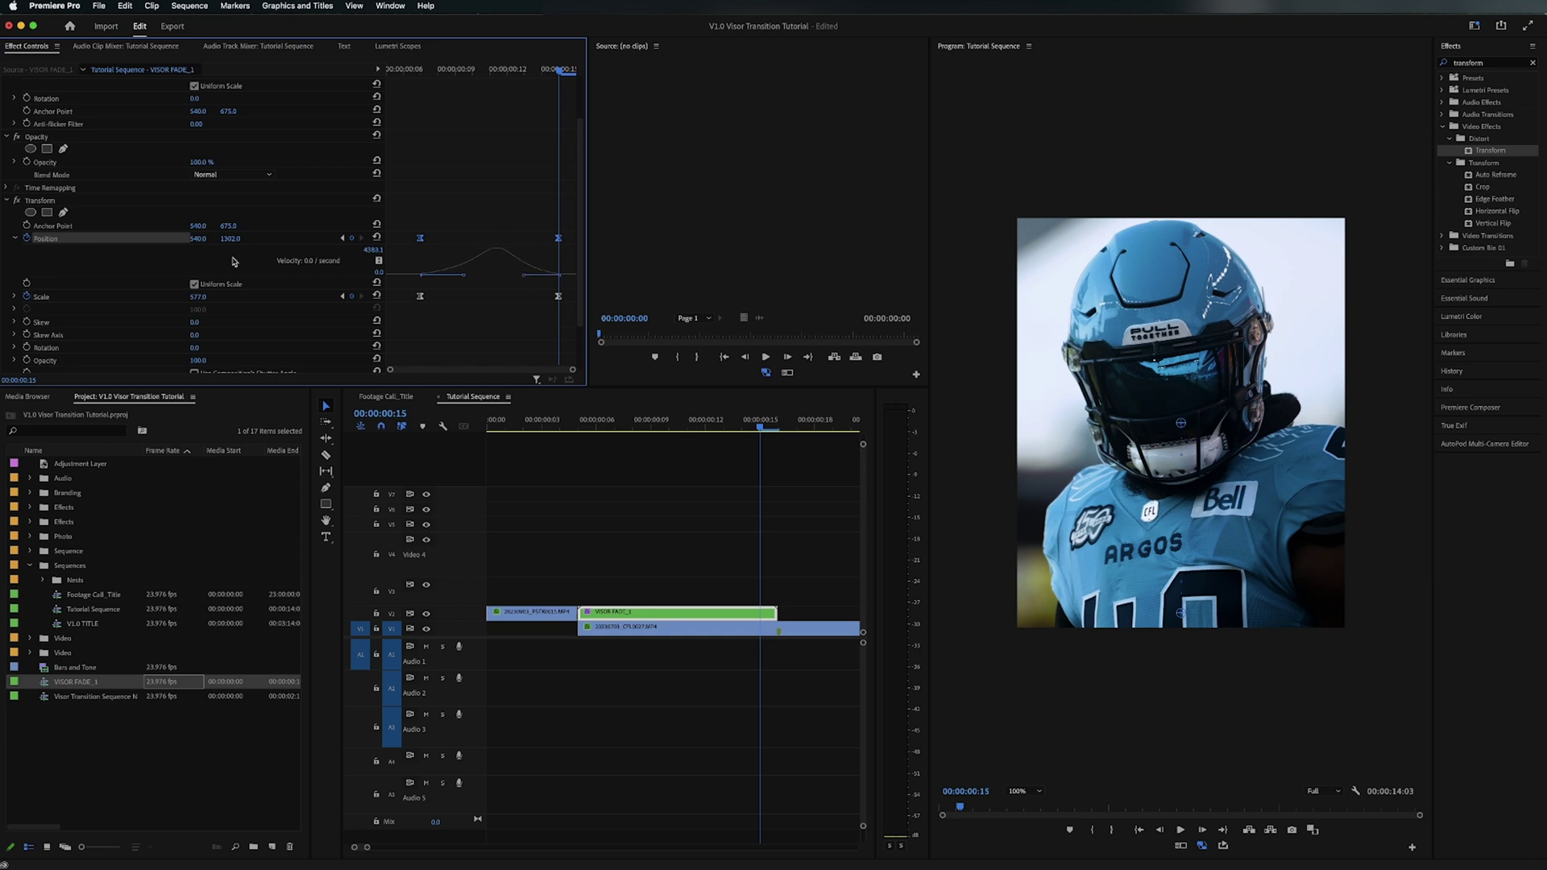
# Step: Reshape the velocity curve between the two Transform Scale keyframes by extending the ease from the starting keyframe
pyautogui.click(15, 239)
pyautogui.click(16, 265)
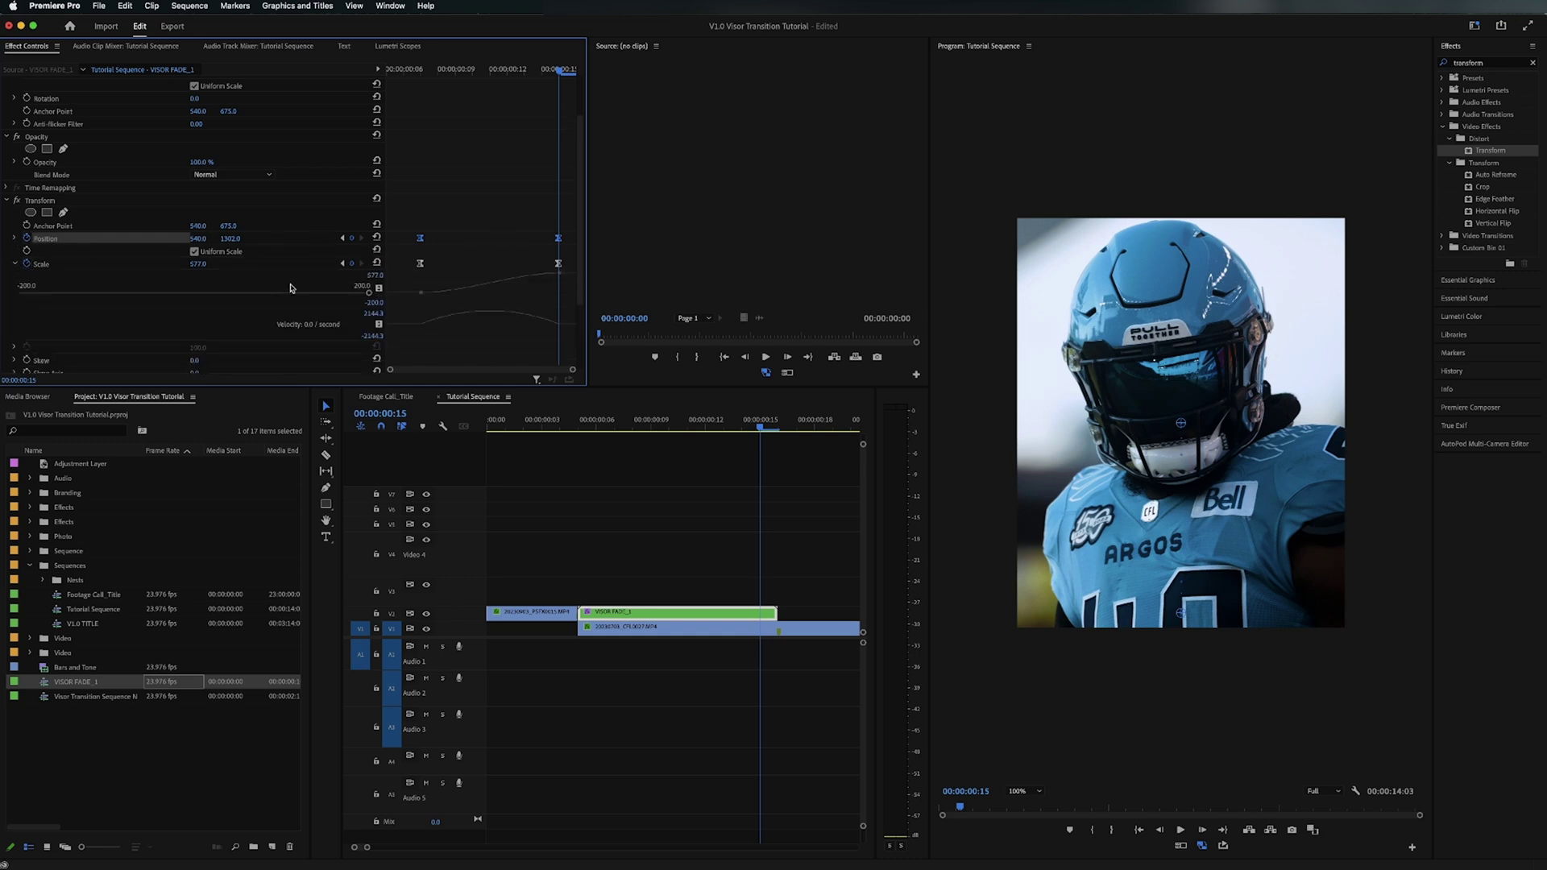
pyautogui.moveTo(418, 254); pyautogui.dragTo(567, 287)
pyautogui.moveTo(444, 329); pyautogui.dragTo(525, 328)
pyautogui.click(431, 221)
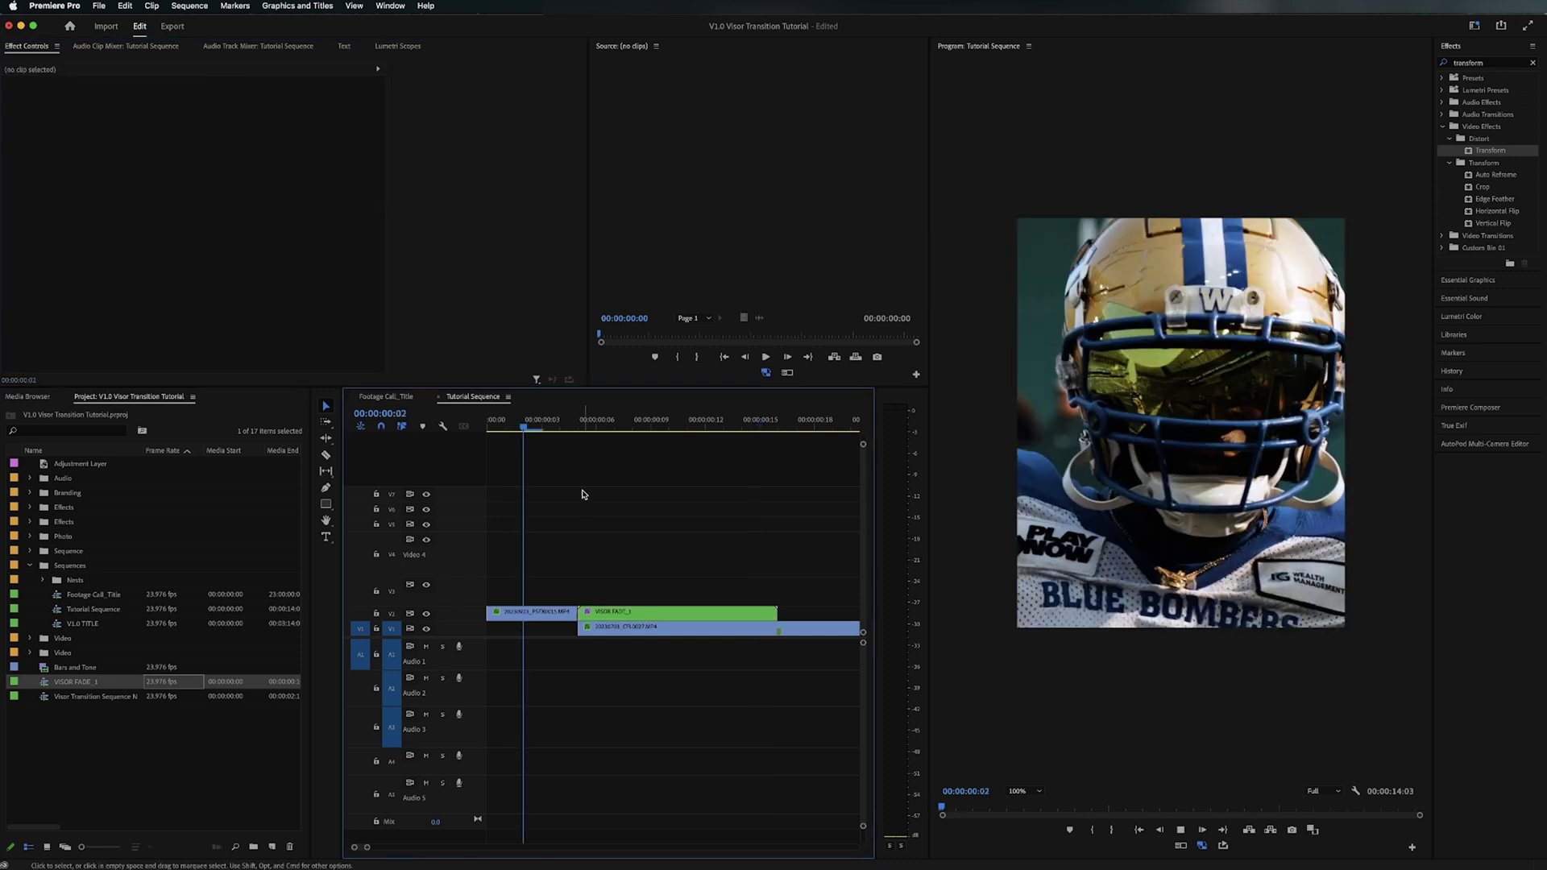
# Step: Play the complete visor transition from the start of the sequence to check the eased zoom
pyautogui.press('space')
pyautogui.press('space')
pyautogui.click(623, 531)
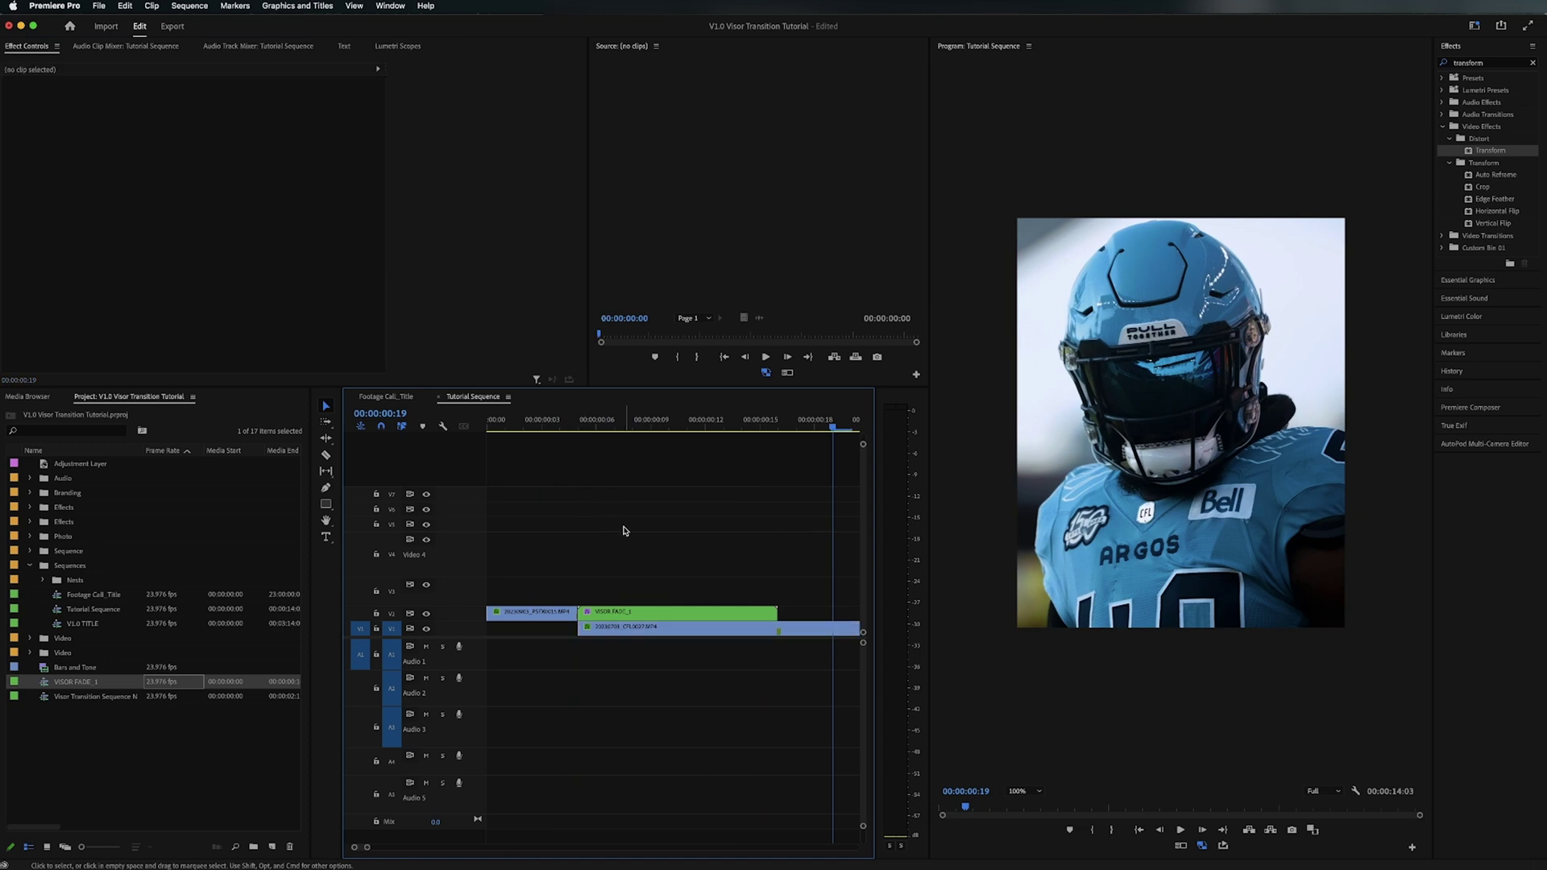
pyautogui.press('-')
pyautogui.click(488, 428)
pyautogui.press('space')
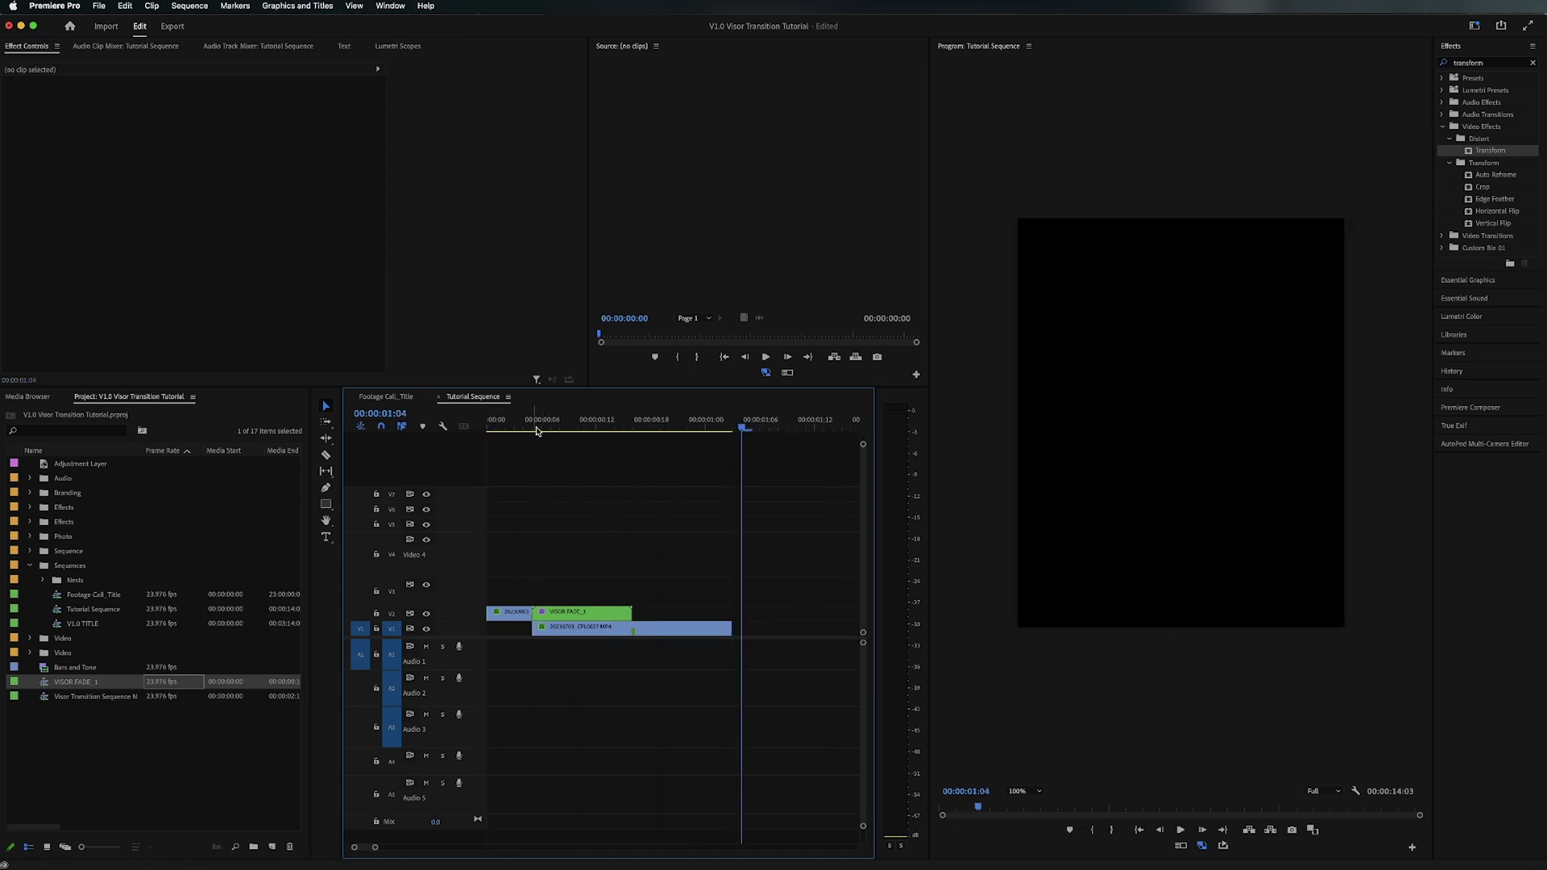
# Step: Step frame by frame through the zoom after the cut to examine its motion blur and the reveal of the next clip
pyautogui.moveTo(538, 431); pyautogui.dragTo(525, 429)
pyautogui.press('Right')
pyautogui.press('Right')
pyautogui.press('Right')
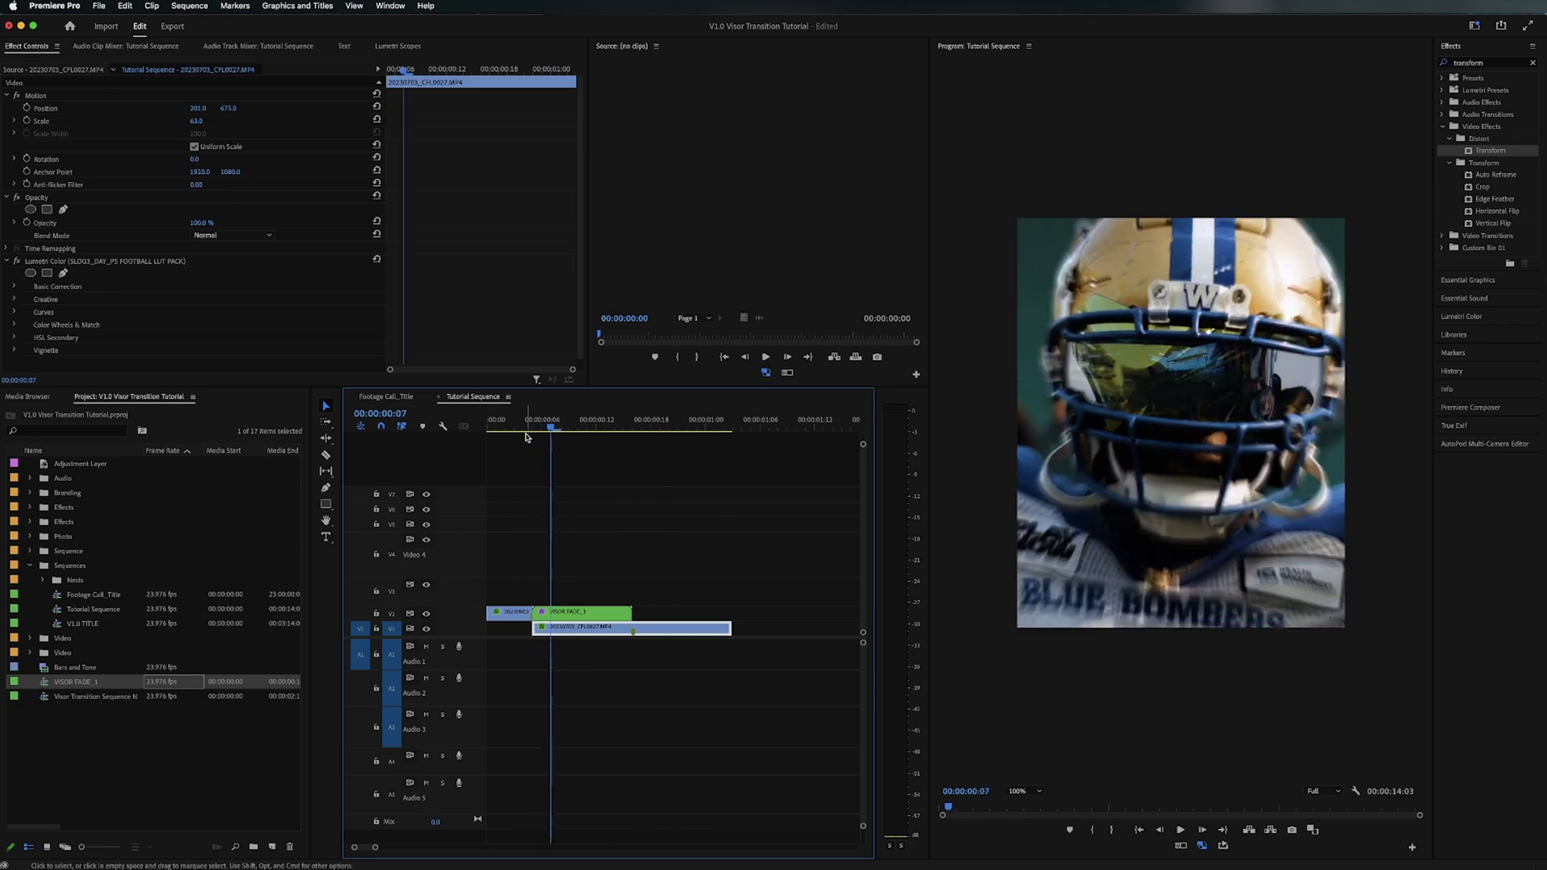
pyautogui.press('Right')
pyautogui.press('Right')
pyautogui.press('Right')
pyautogui.press('Right')
pyautogui.press('Right')
pyautogui.press('Right')
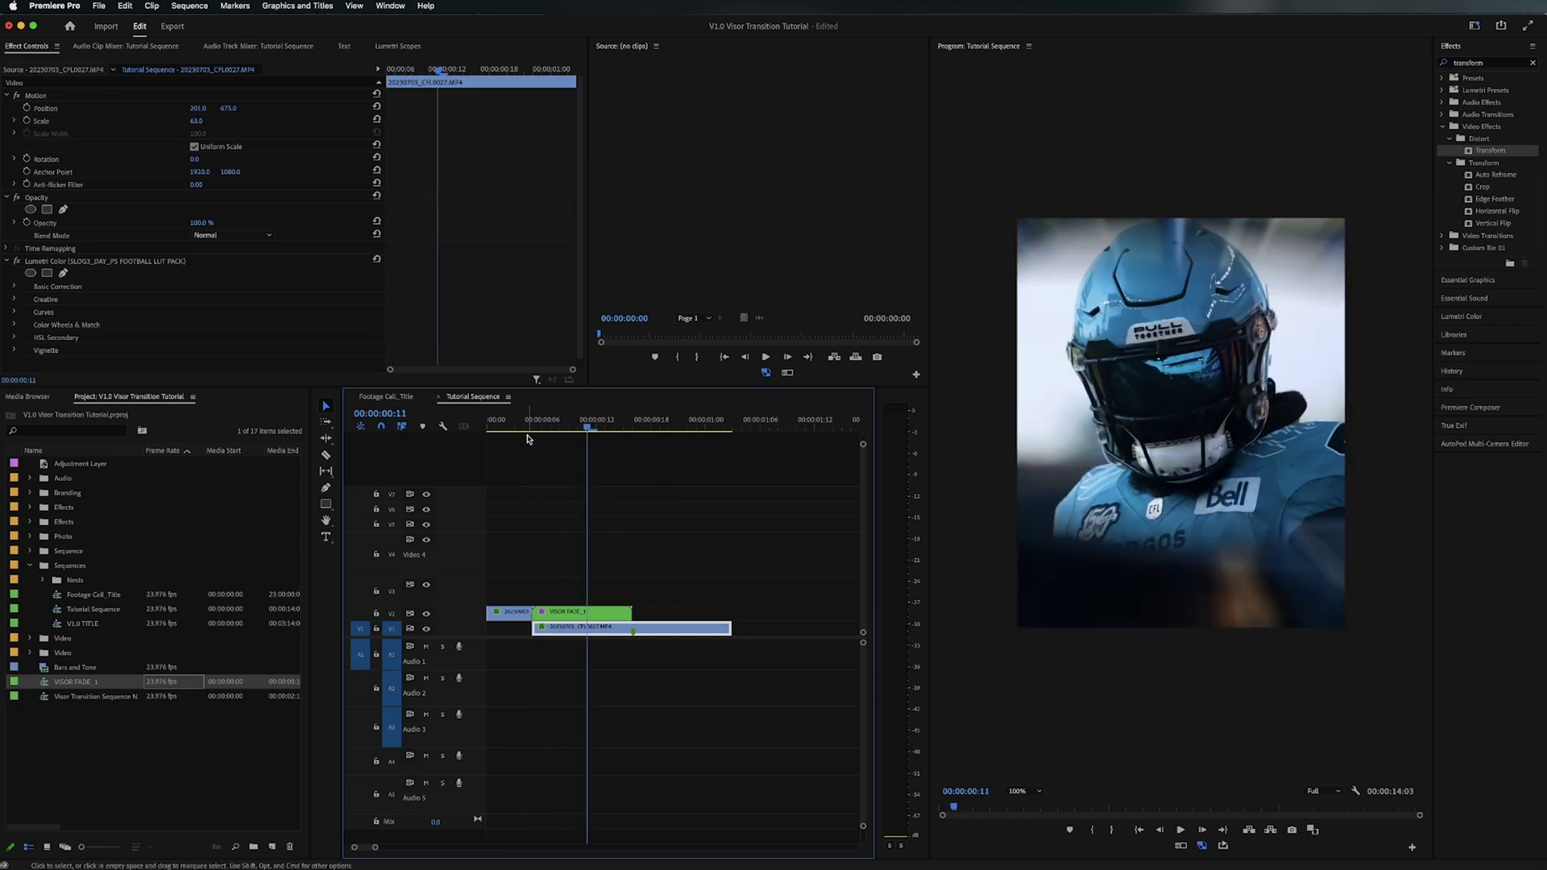
pyautogui.press('Left')
pyautogui.press('Left')
pyautogui.press('Left')
pyautogui.press('Left')
pyautogui.press('Left')
pyautogui.press('Left')
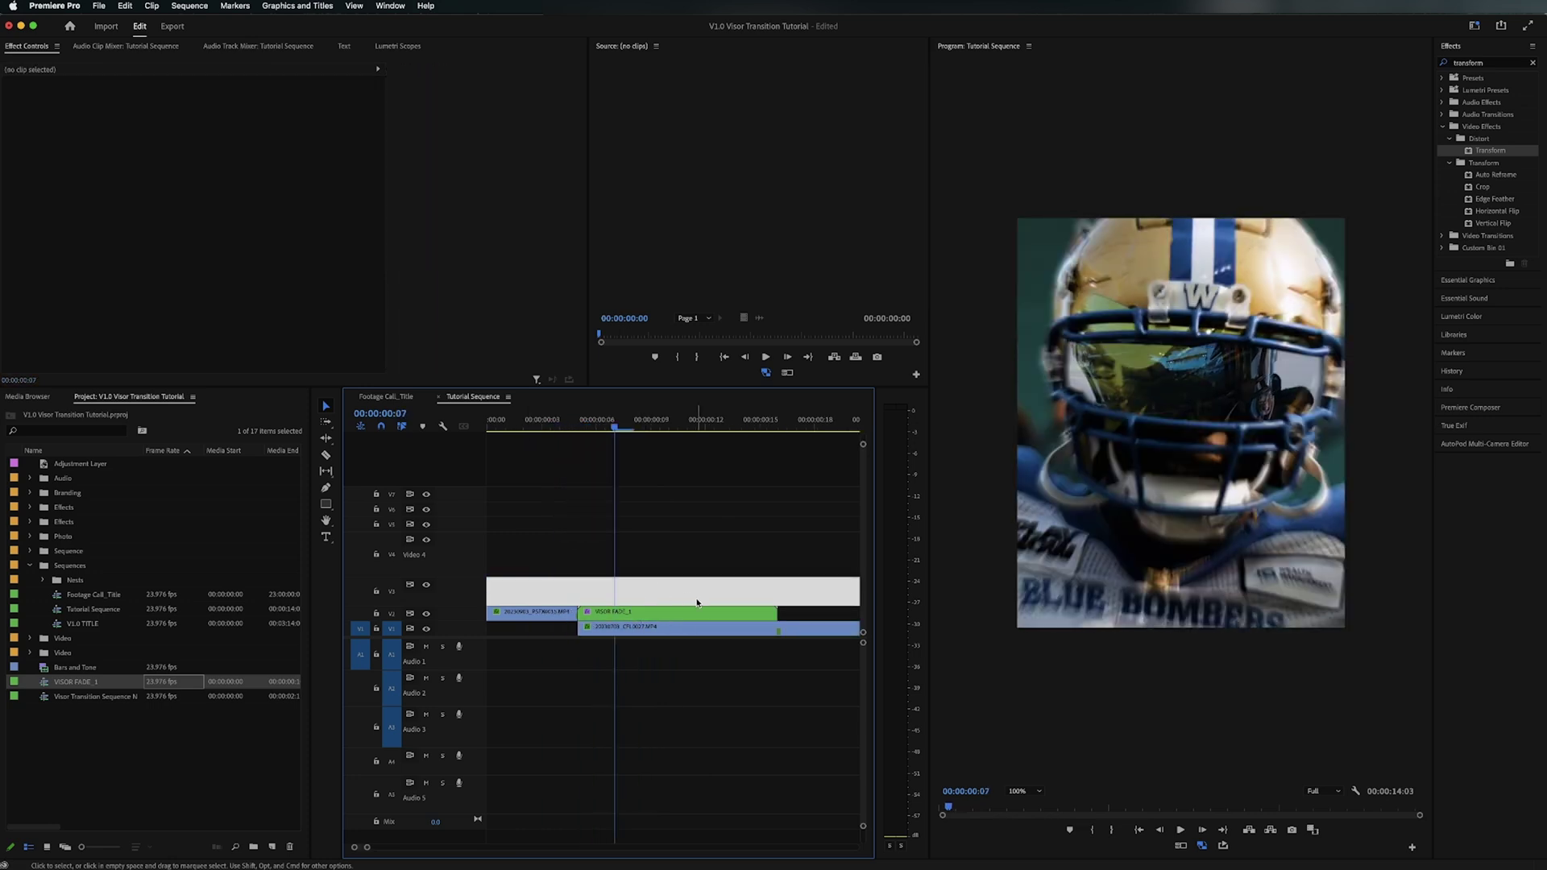
# Step: Apply the VR Digital Glitch effect to the VISOR FADE_1 nest and expand its Noise settings
pyautogui.moveTo(697, 603); pyautogui.dragTo(697, 611)
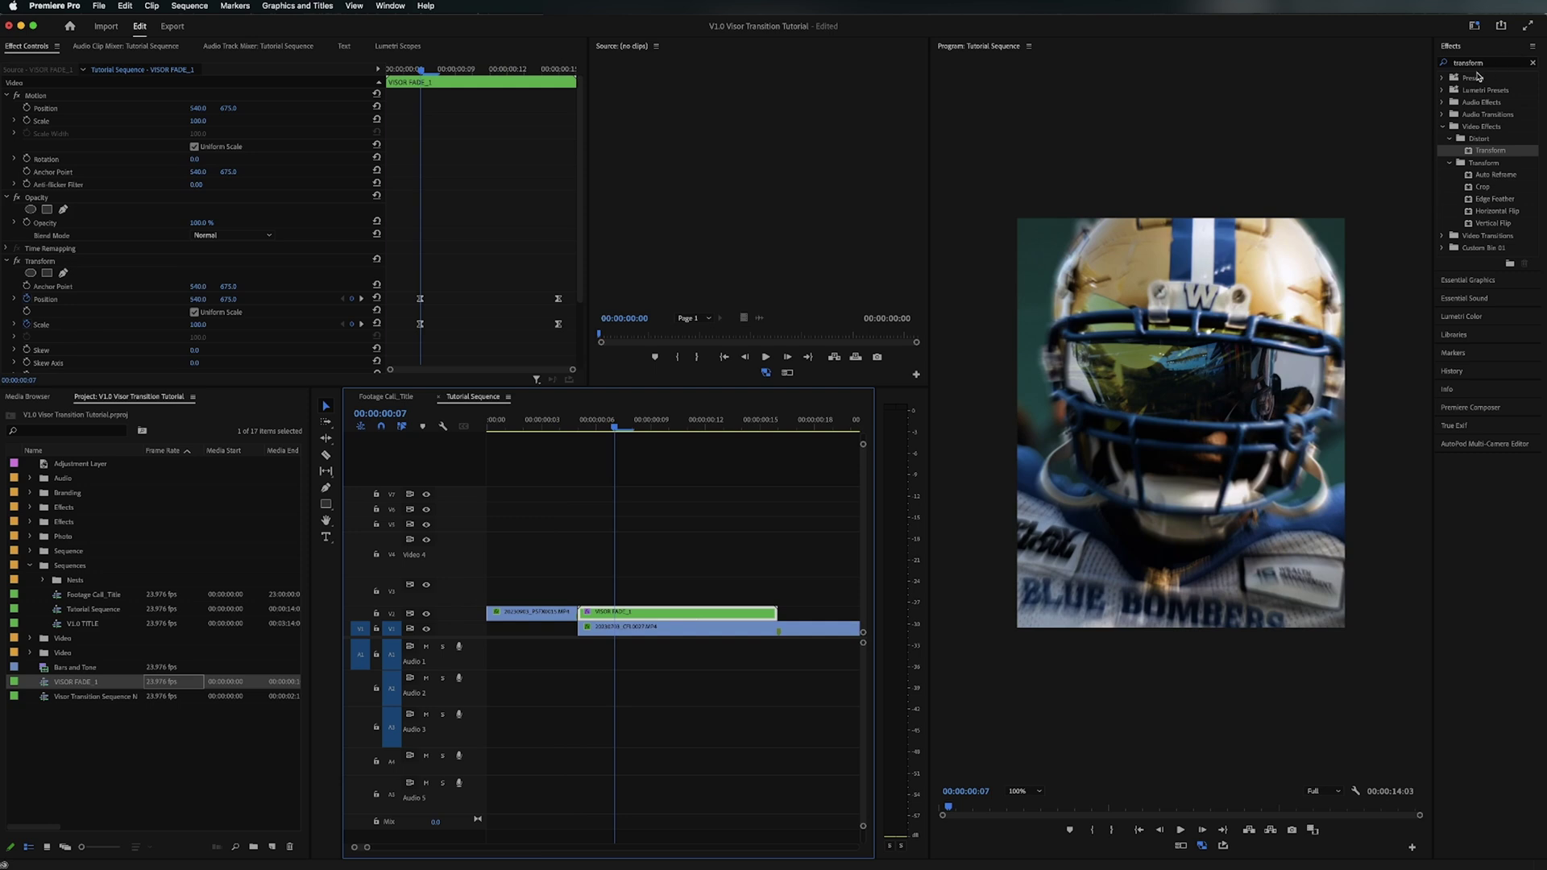
pyautogui.click(1476, 77)
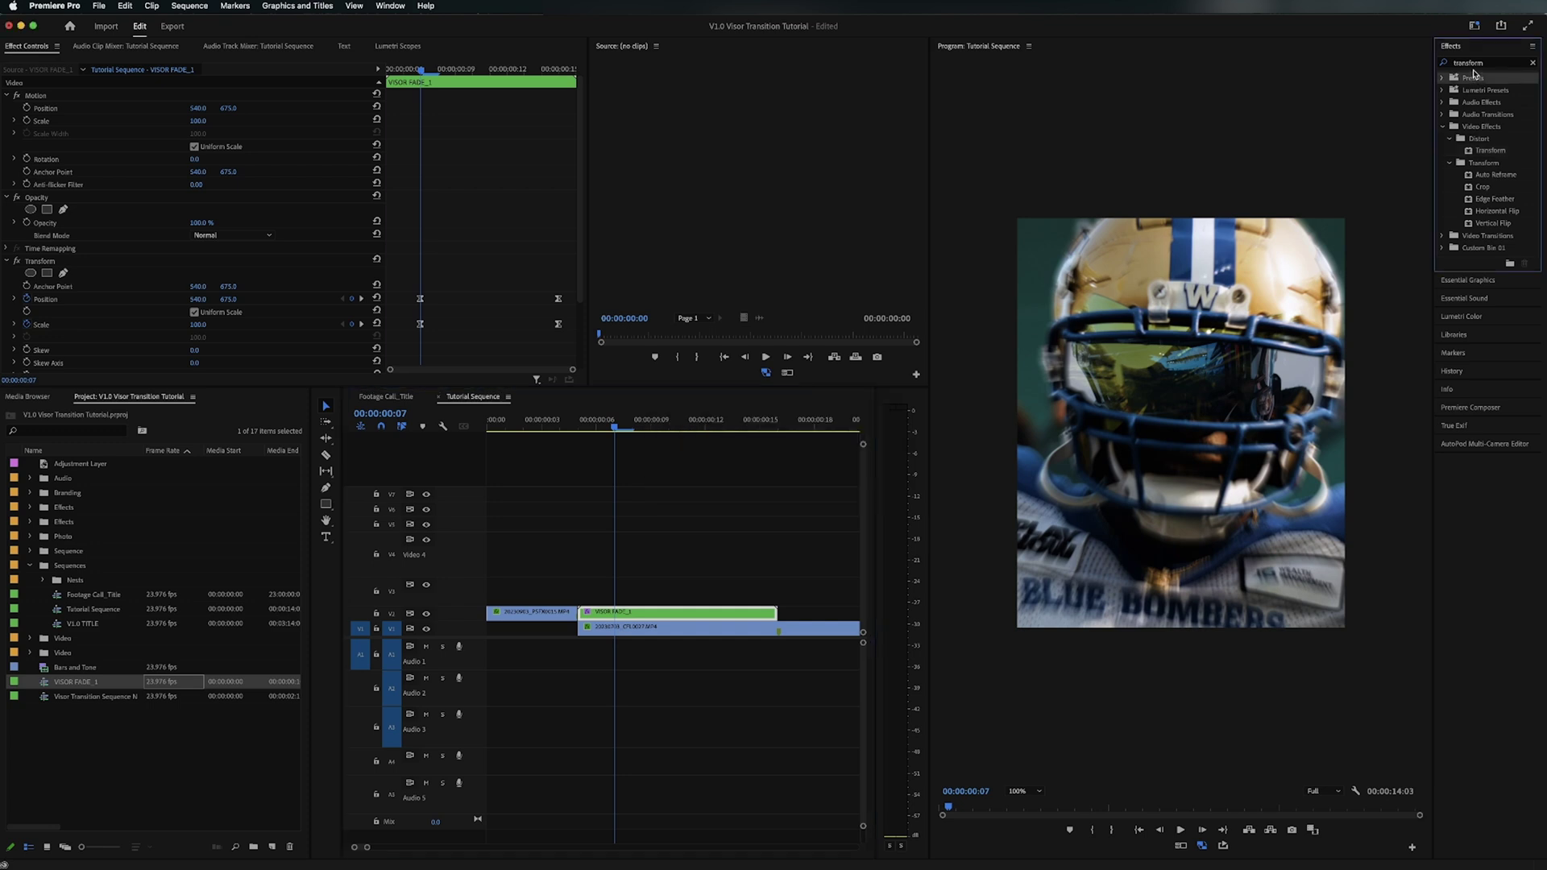
pyautogui.click(1473, 68)
pyautogui.write('vr digit')
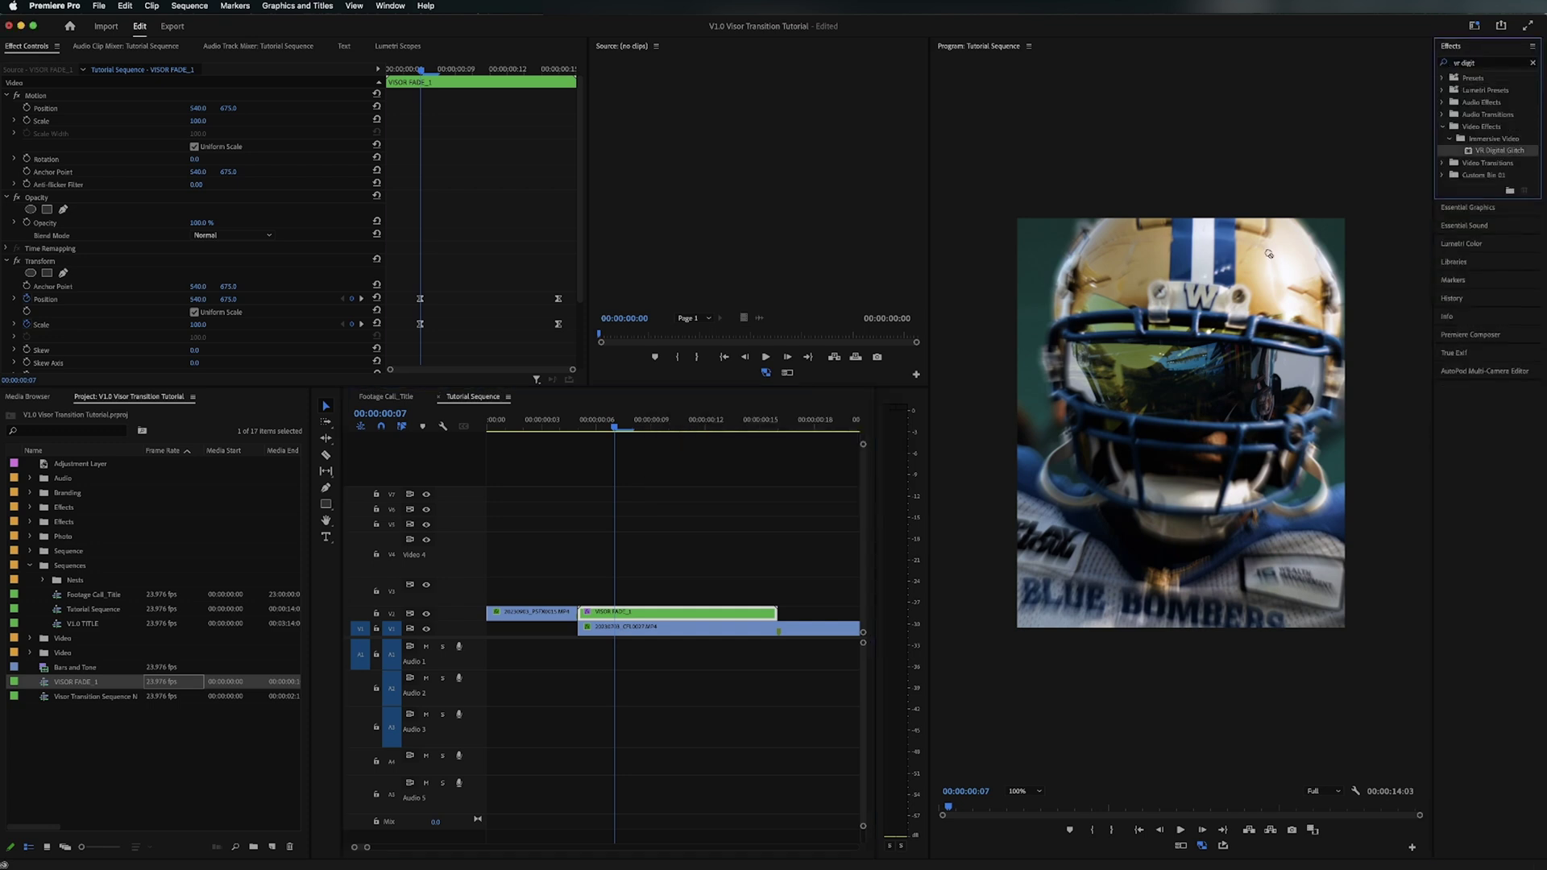
pyautogui.moveTo(1269, 254); pyautogui.dragTo(1269, 253)
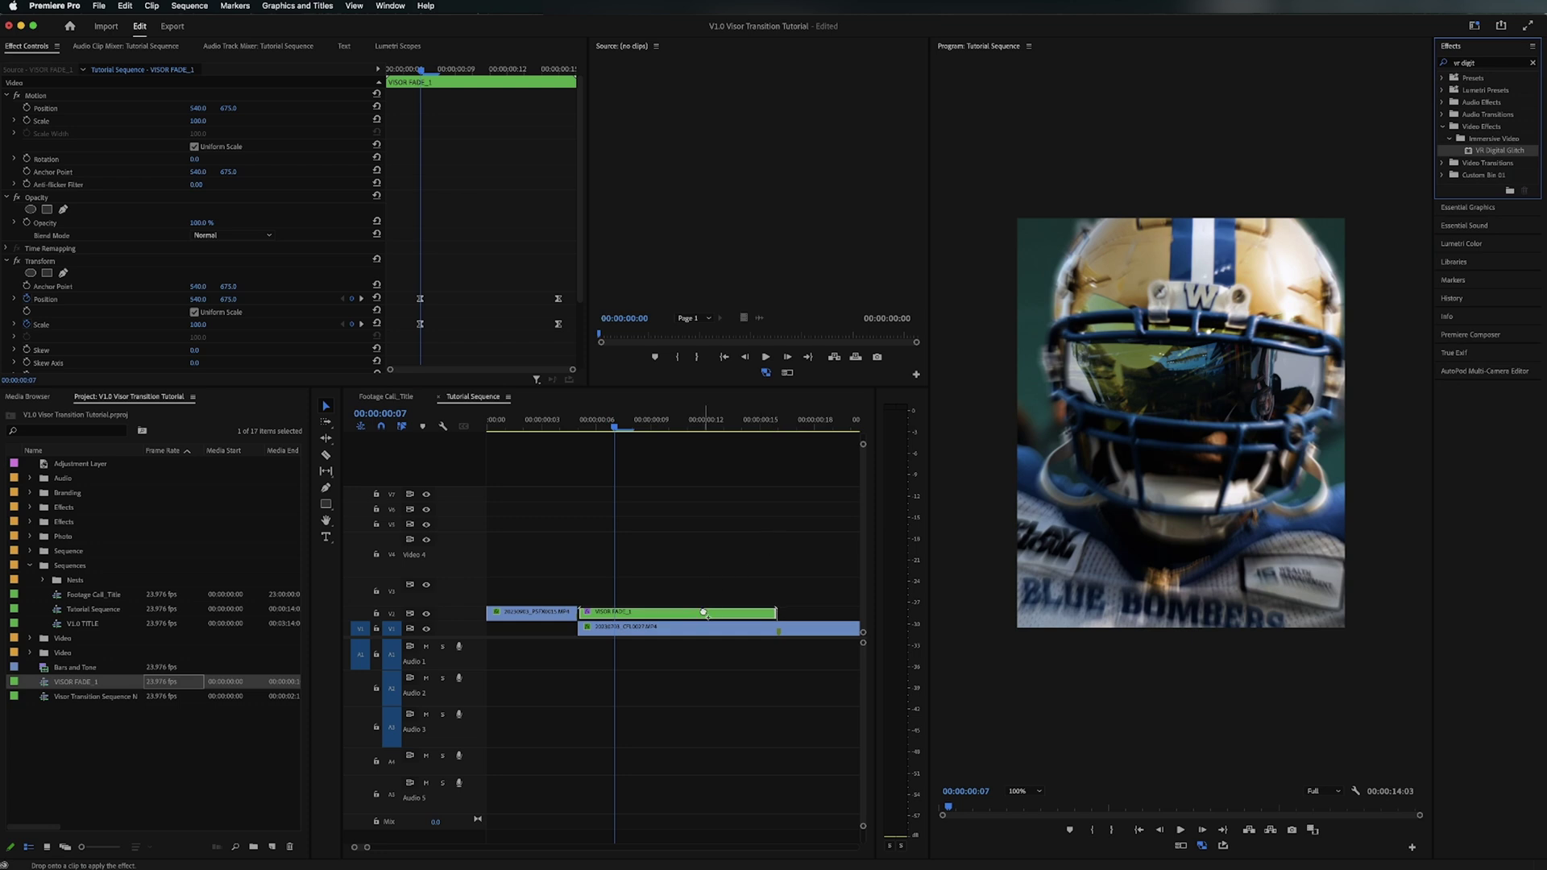
pyautogui.scroll(-5, 288, 266)
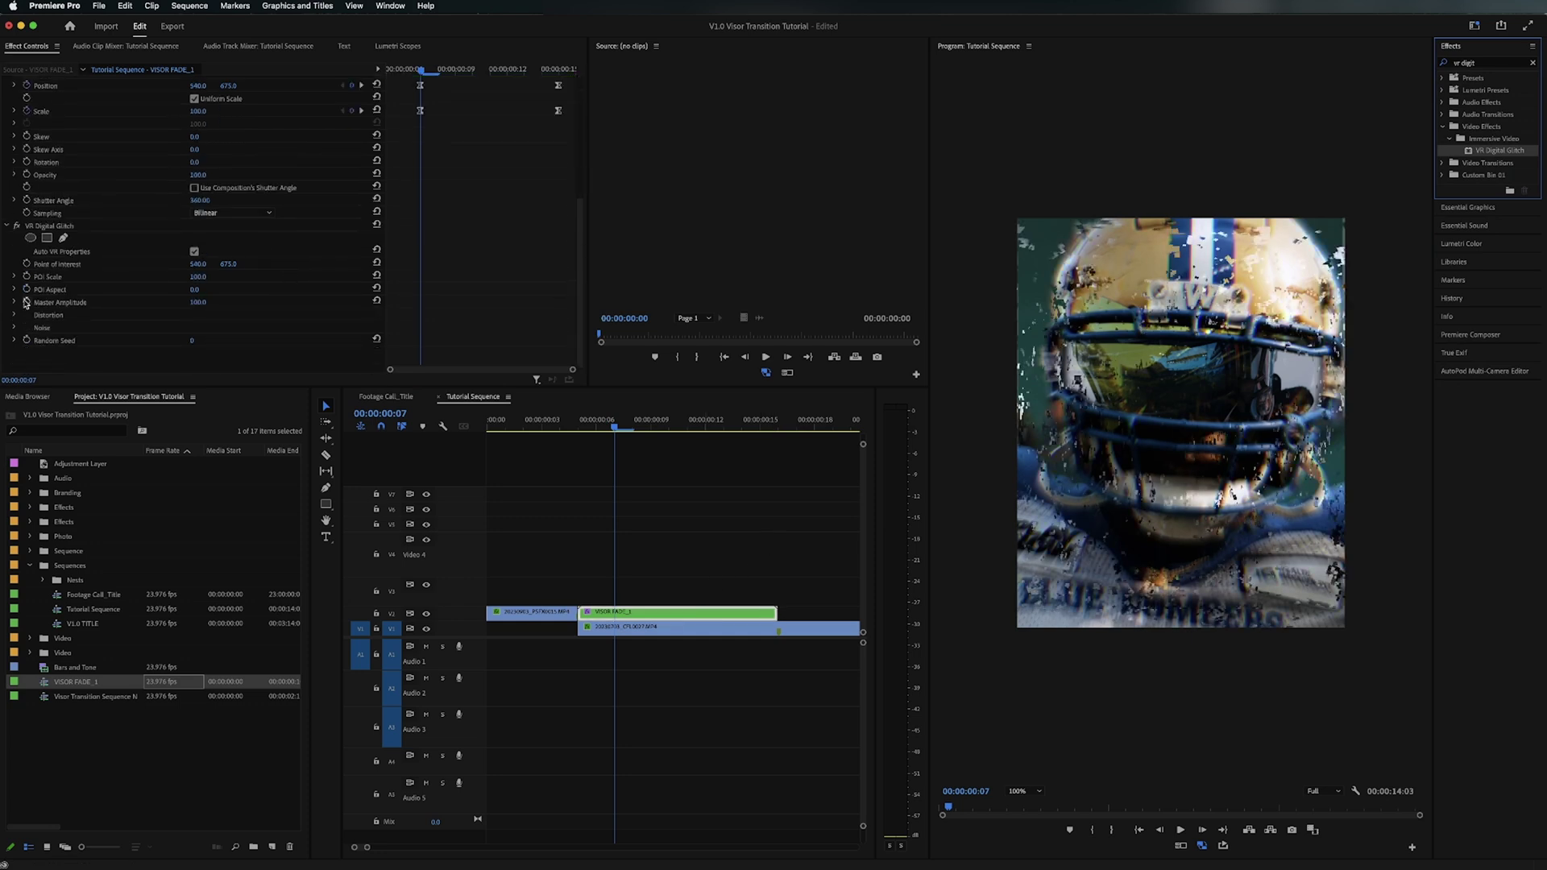
pyautogui.click(14, 327)
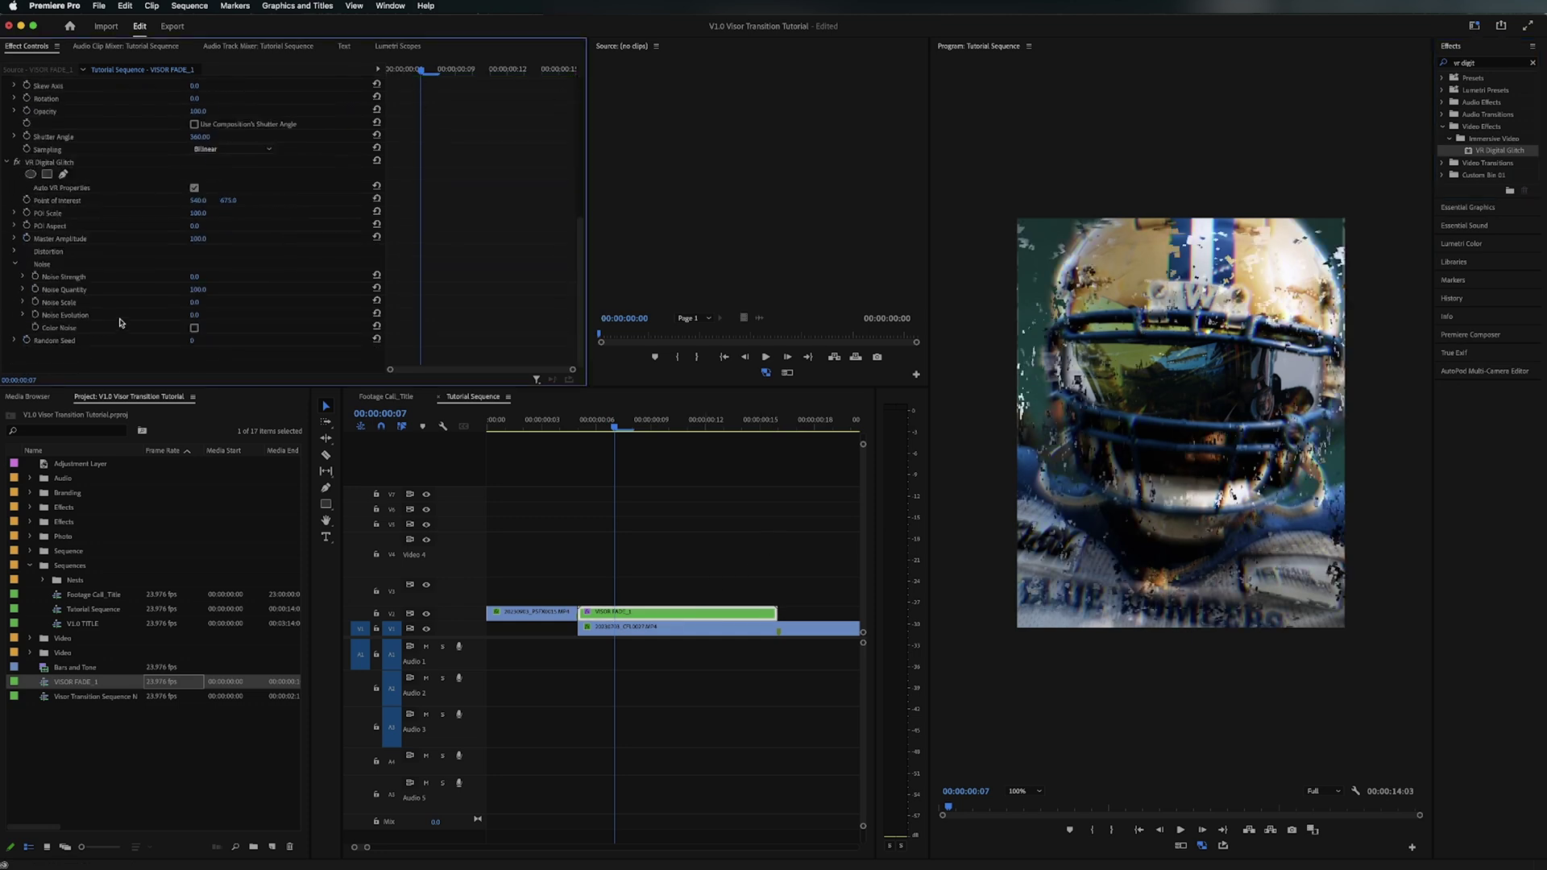
# Step: In VR Digital Glitch's Distortion settings, set Geometry Distortion X to 0, Distortion Complexity to 1 and Color Distortion to 94
pyautogui.click(15, 251)
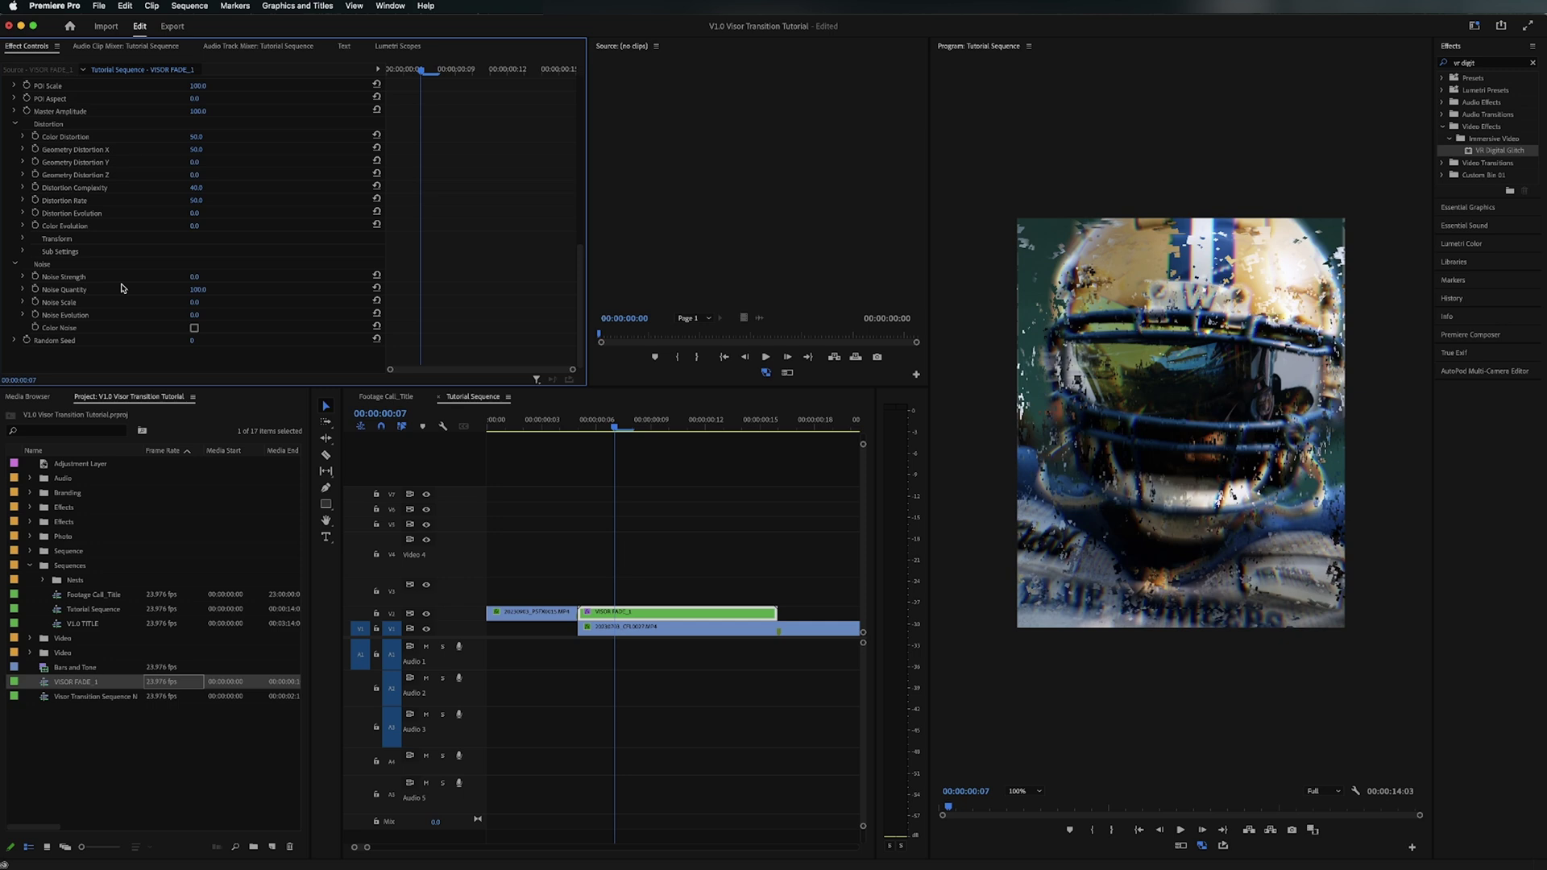
pyautogui.scroll(3, 115, 224)
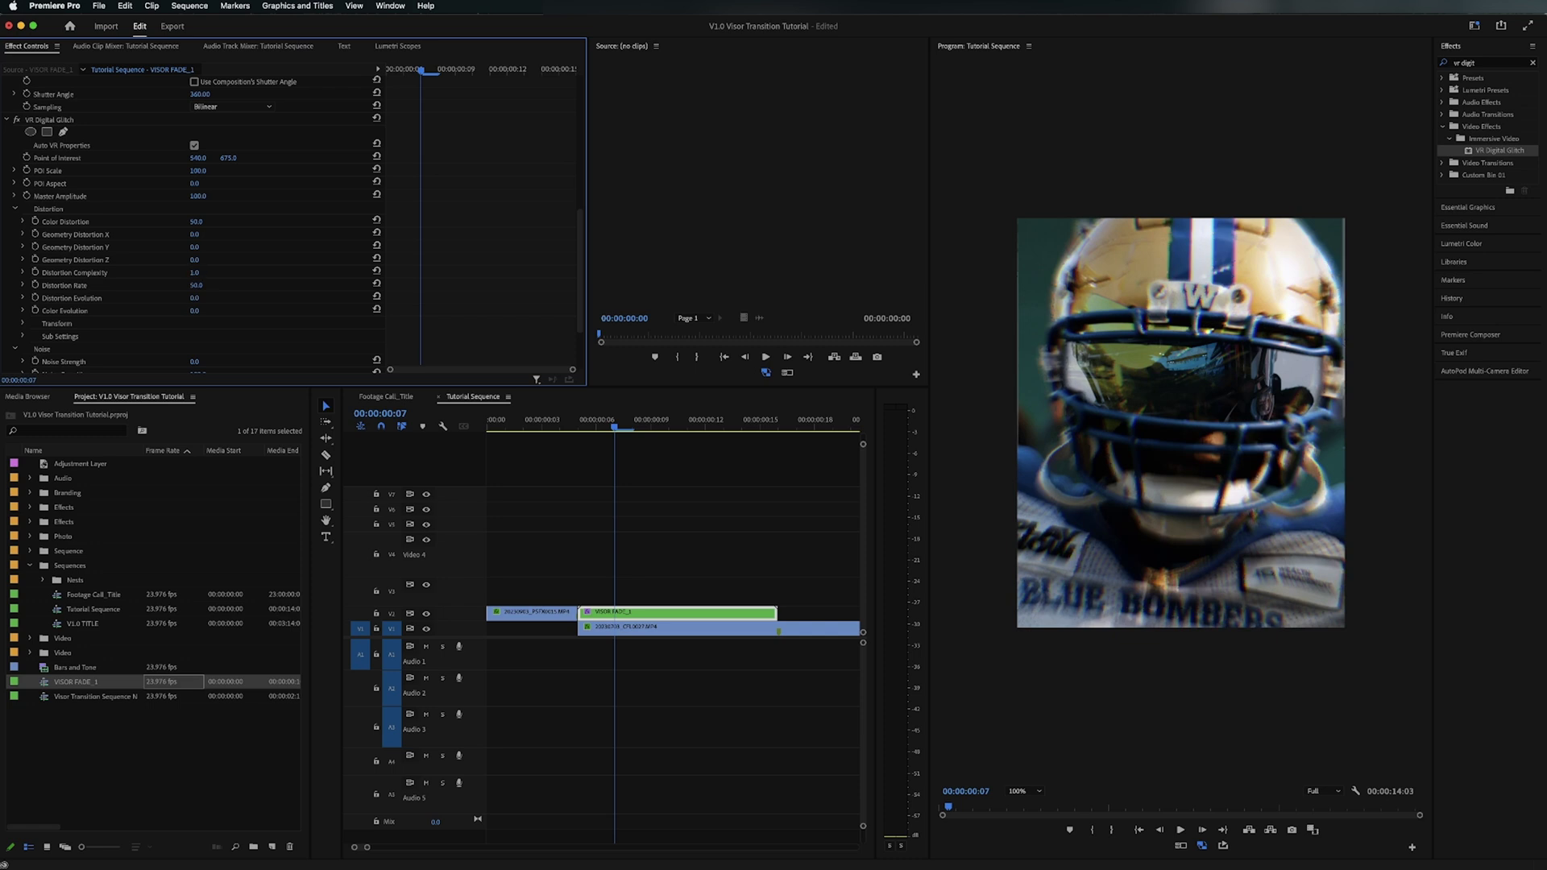
pyautogui.moveTo(198, 222); pyautogui.dragTo(233, 223)
pyautogui.click(764, 500)
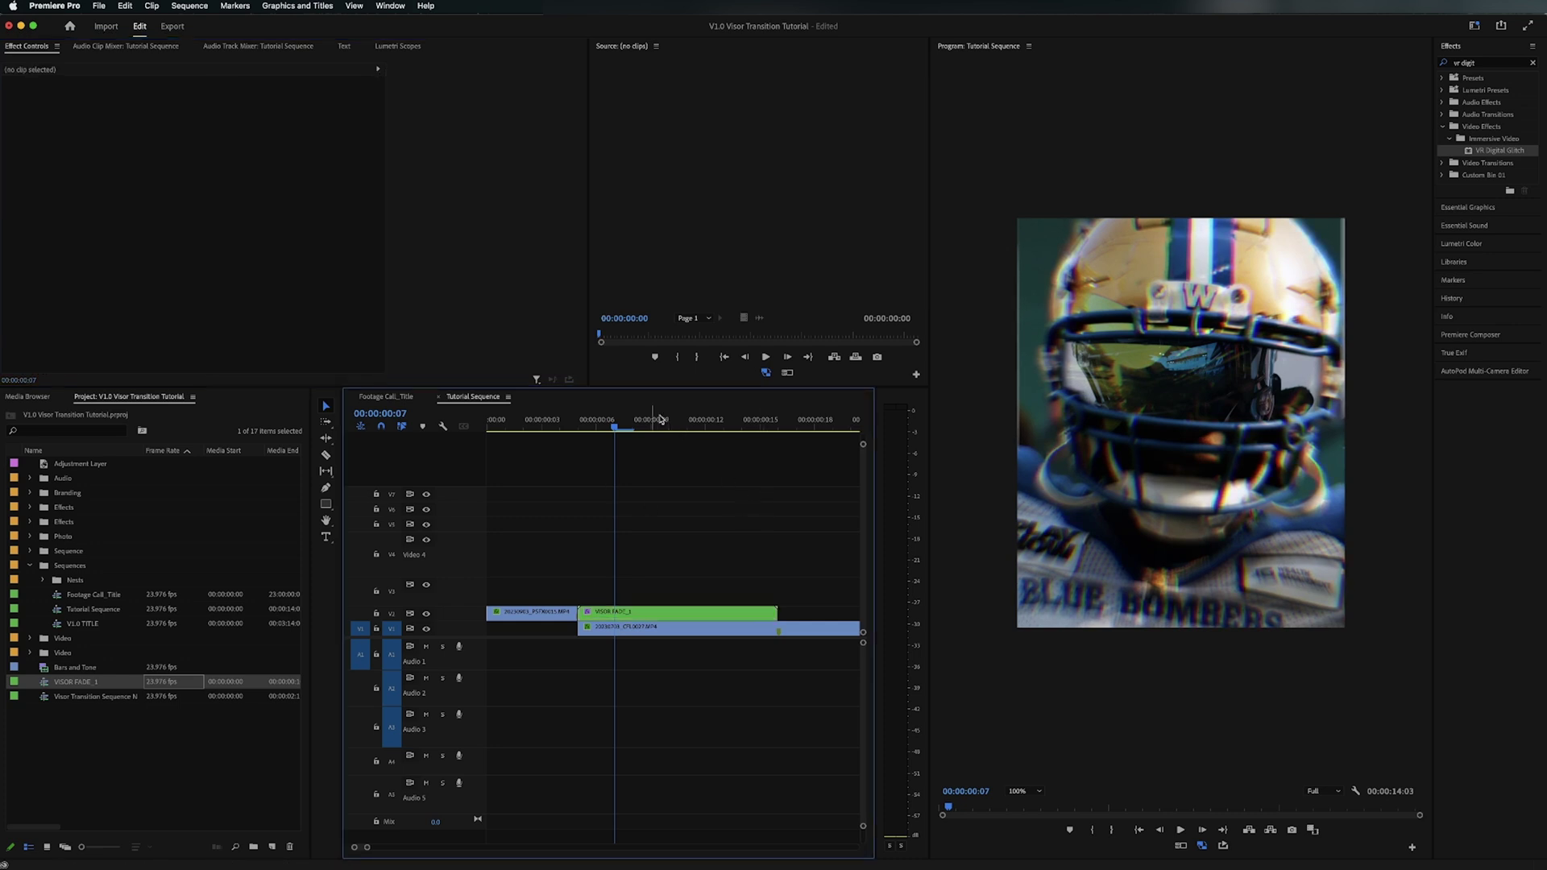
# Step: Add a Color Distortion keyframe of 94 on the VISOR FADE_1 nest at 00:00:00:11, midway through the zoom
pyautogui.click(675, 421)
pyautogui.moveTo(676, 424)
pyautogui.mouseDown()
pyautogui.moveTo(622, 426)
pyautogui.moveTo(669, 427)
pyautogui.mouseUp()
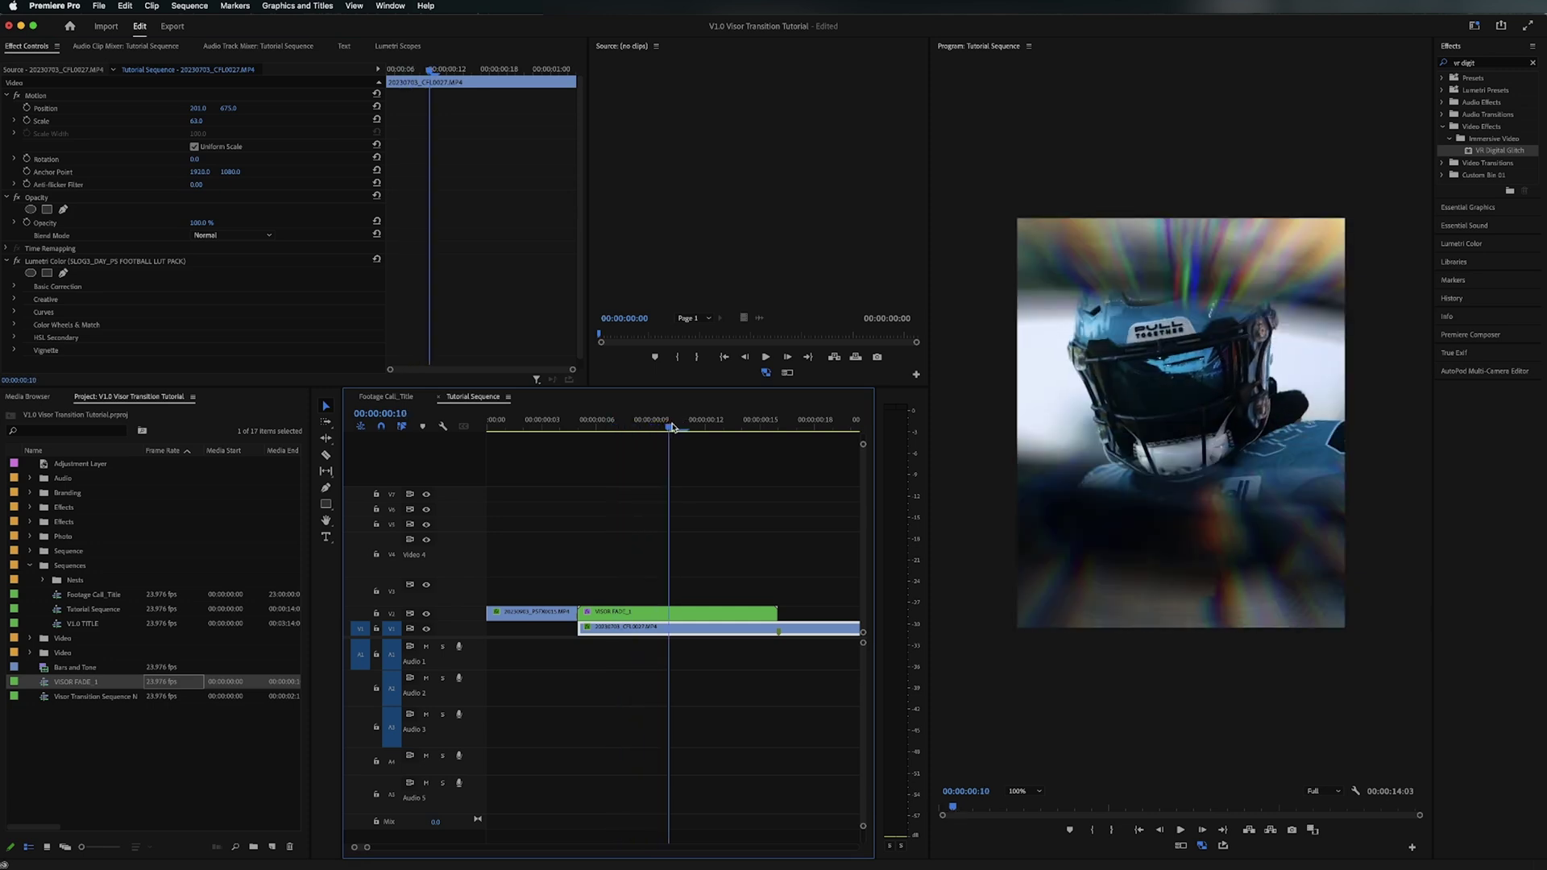
pyautogui.click(707, 614)
pyautogui.click(483, 69)
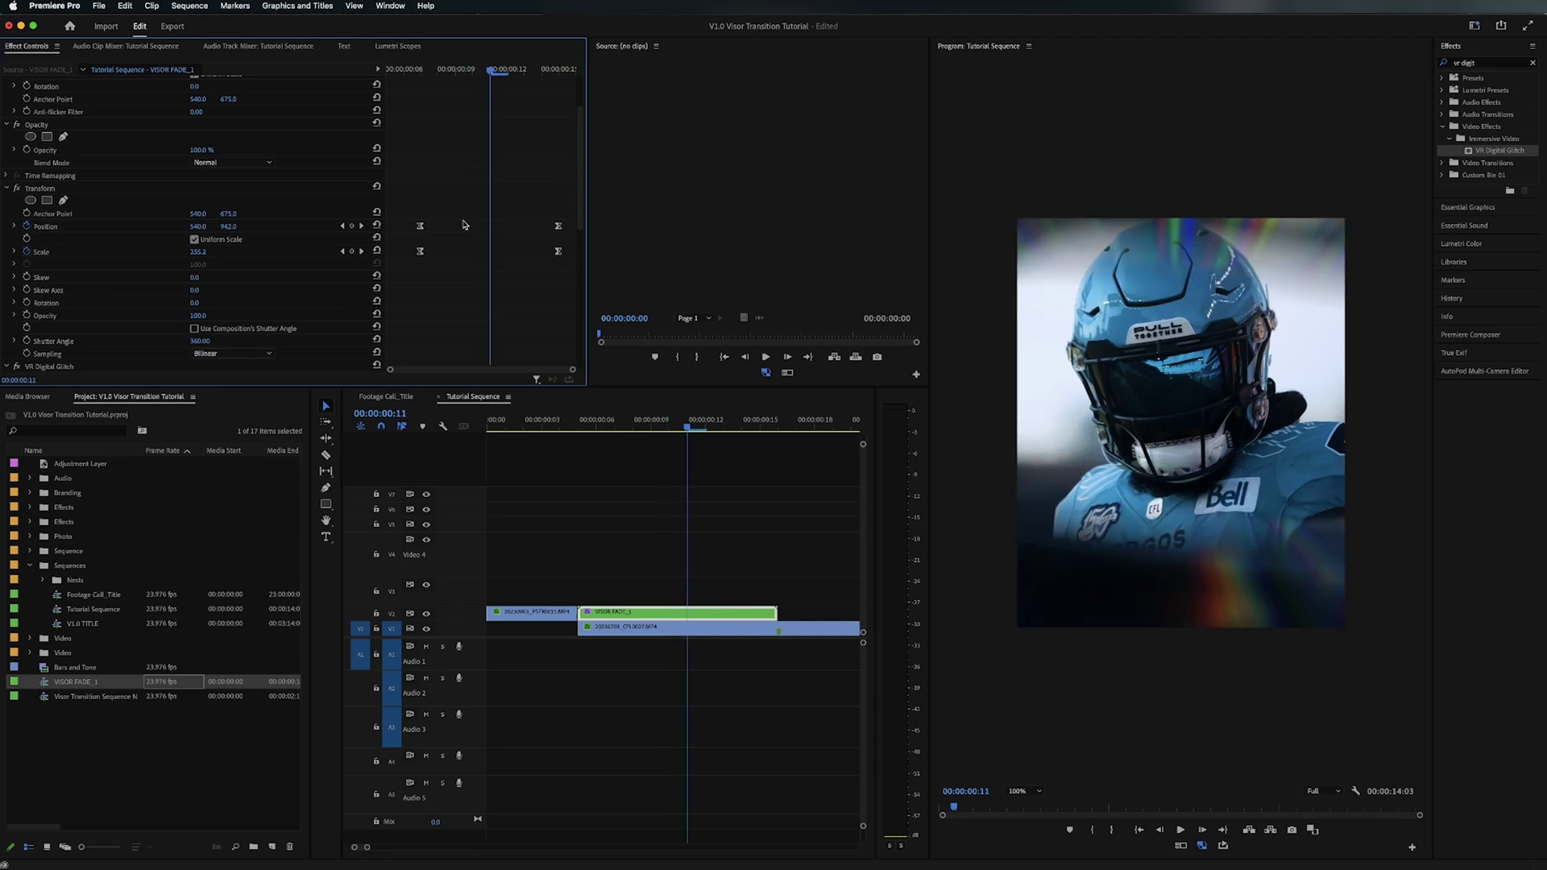
pyautogui.scroll(-10, 246, 297)
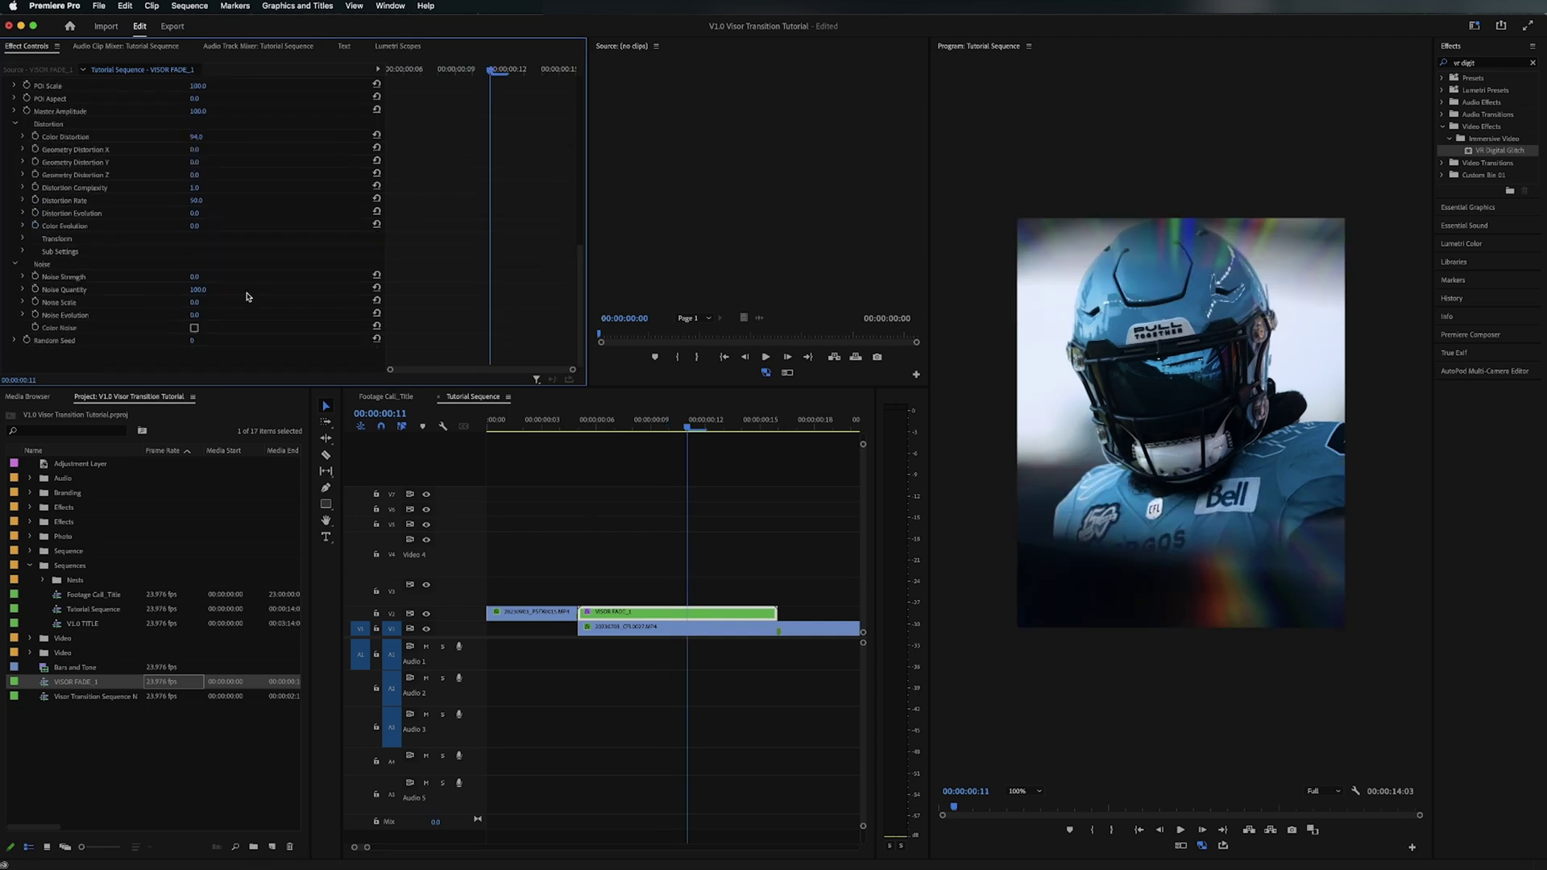
pyautogui.scroll(10, 125, 208)
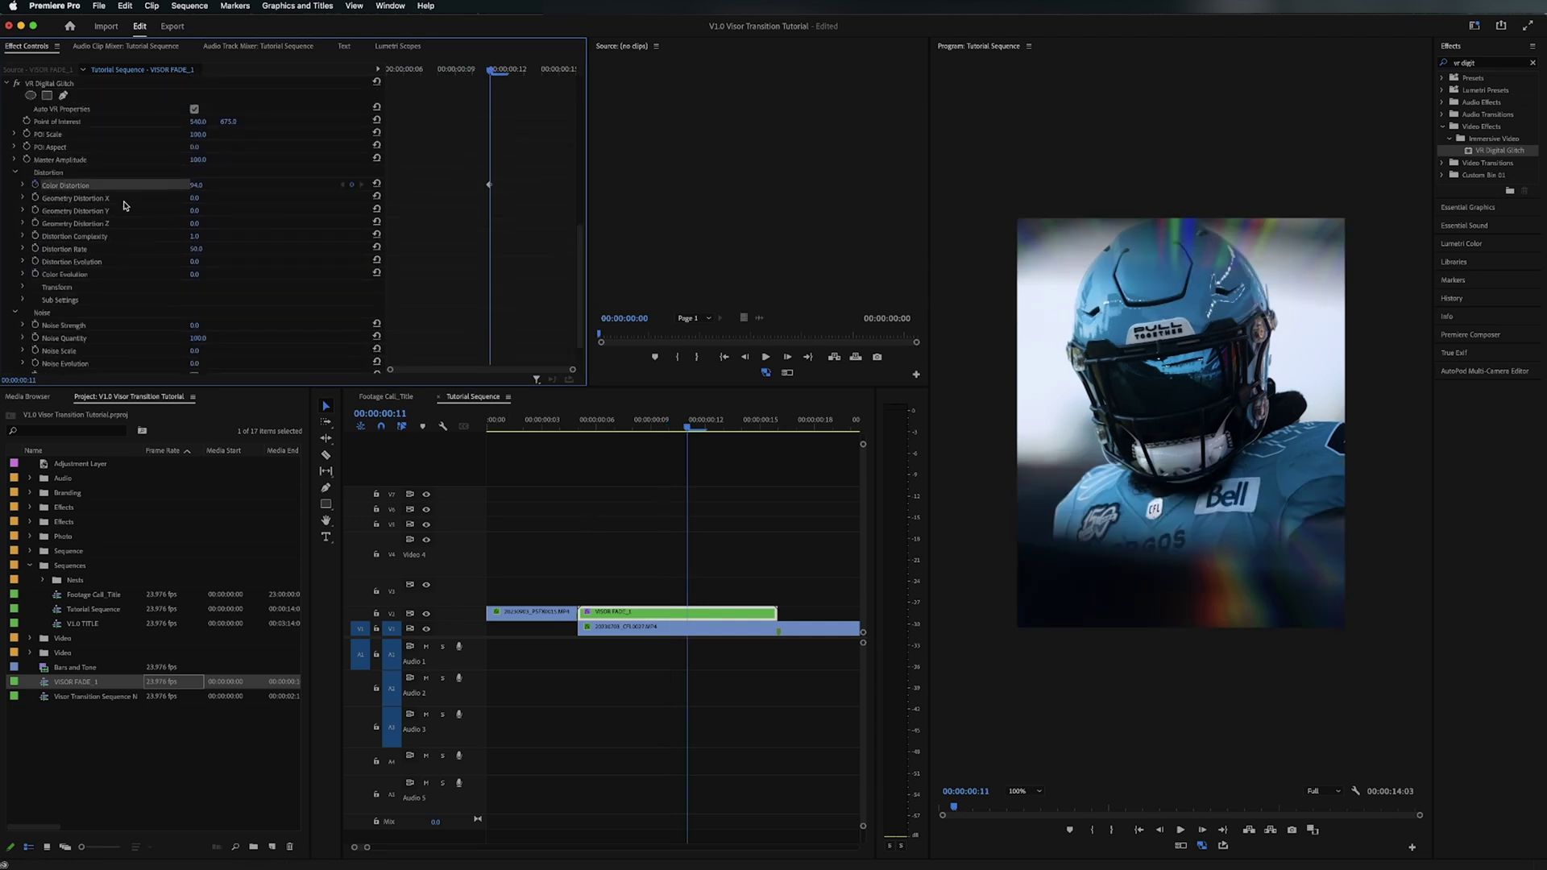
# Step: Keyframe a minimal Color Distortion value at 00:00:00:07, in line with the first Transform keyframes
pyautogui.scroll(-3, 443, 197)
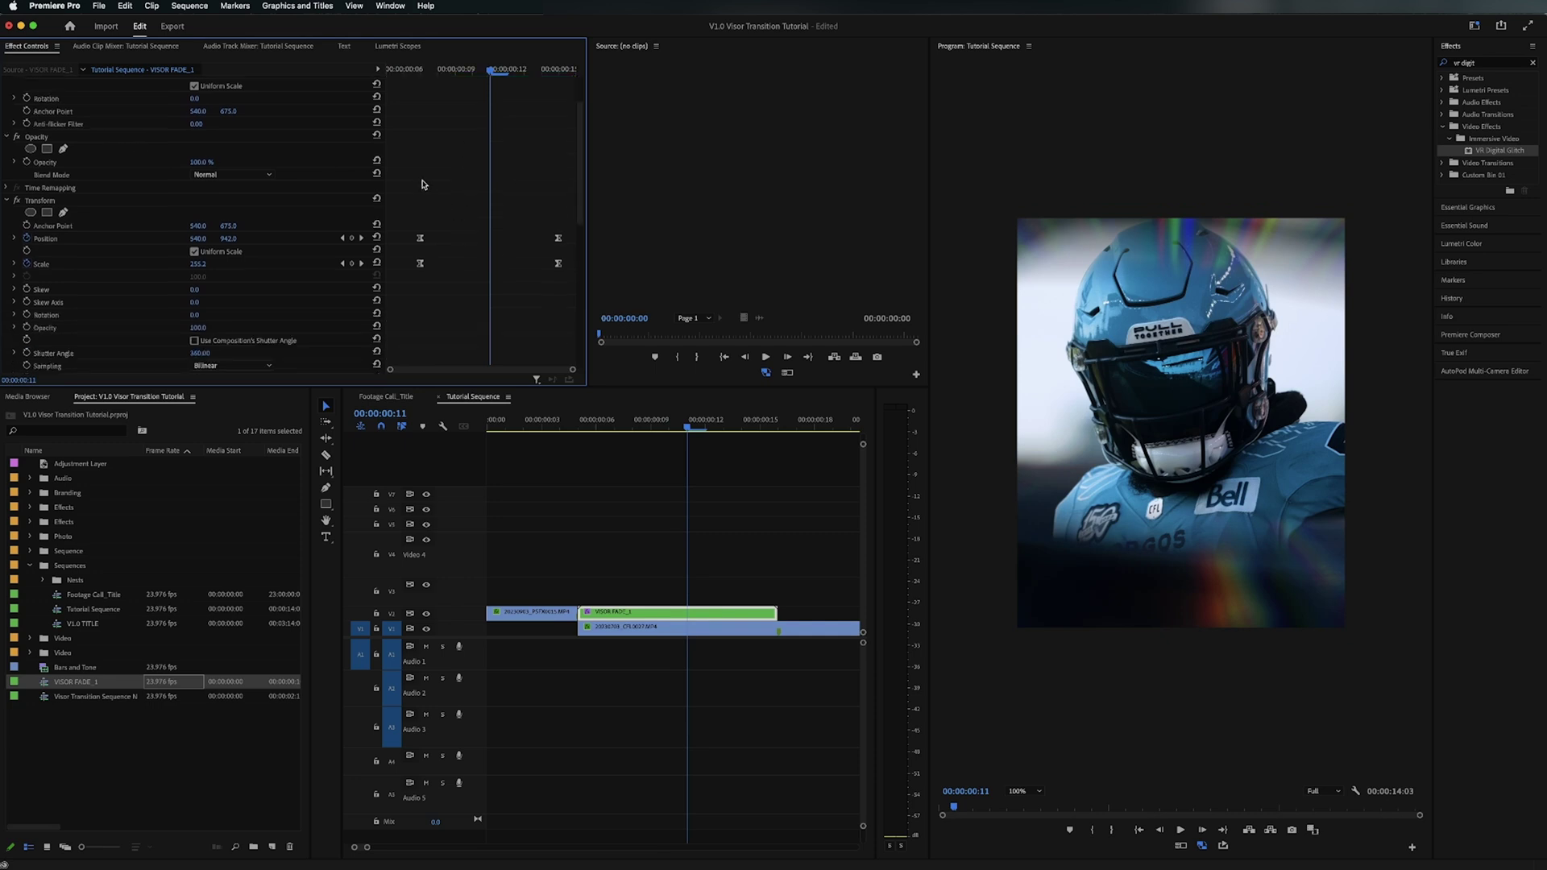
pyautogui.click(420, 71)
pyautogui.scroll(-2, 487, 213)
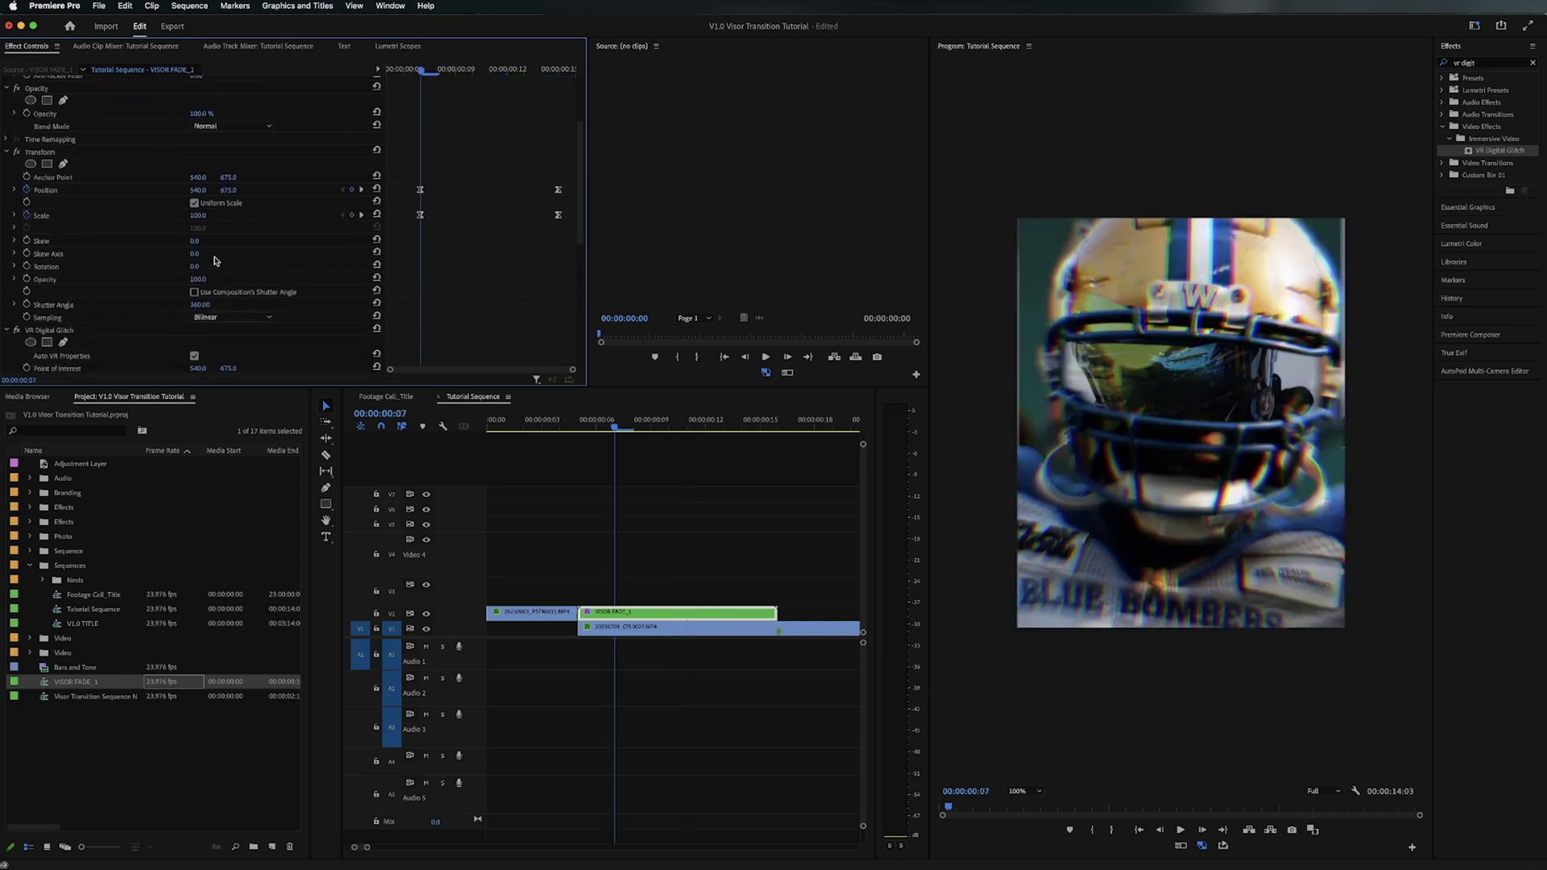
pyautogui.scroll(-7, 212, 266)
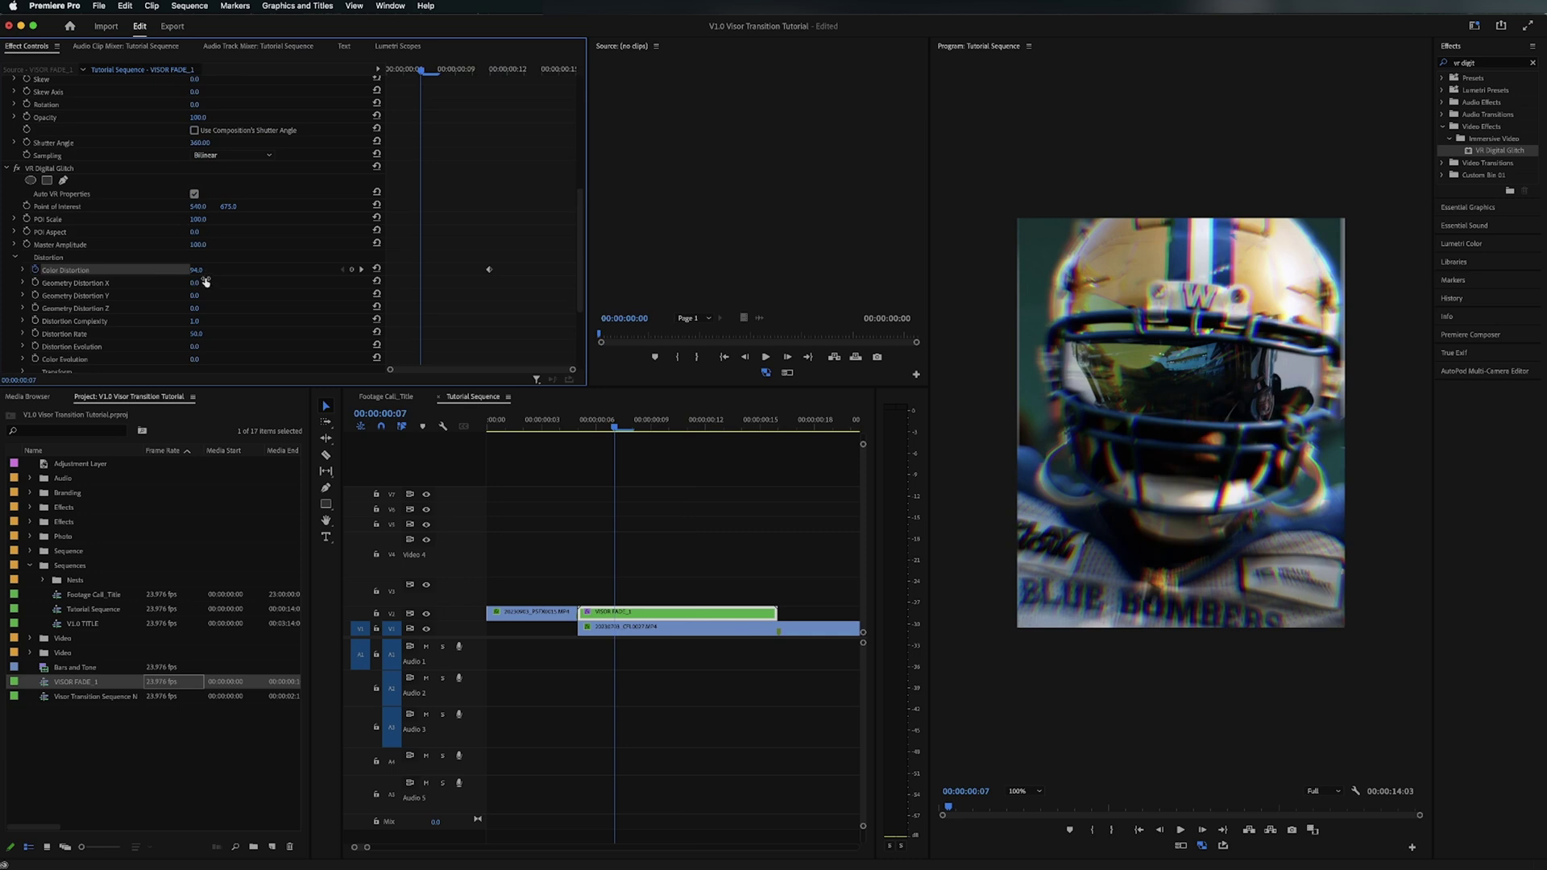
pyautogui.click(201, 270)
pyautogui.write('3')
pyautogui.press('Return')
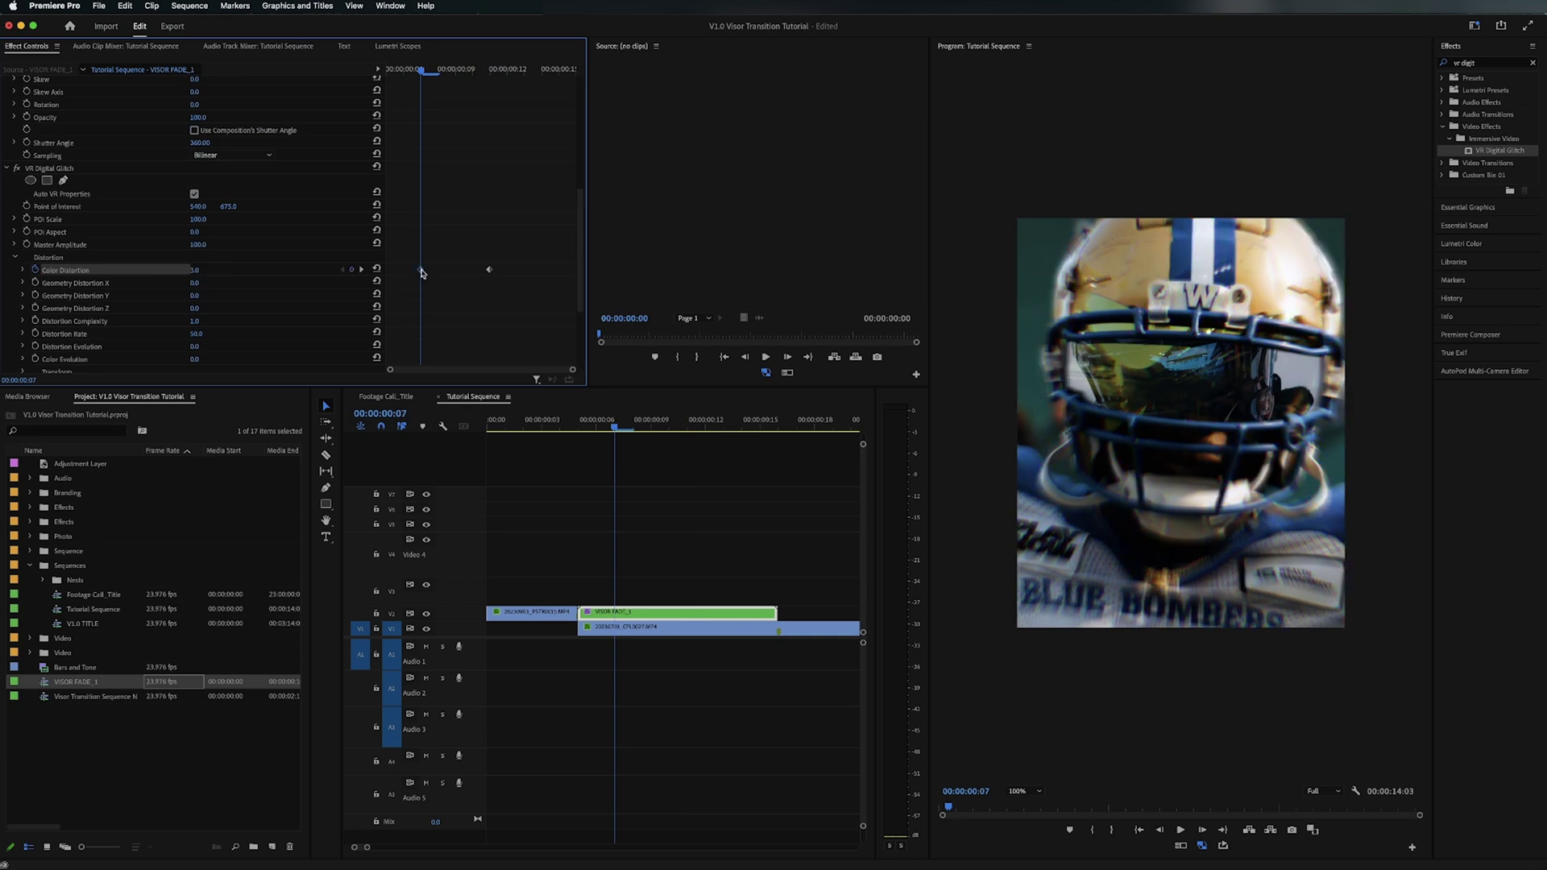
# Step: Go to the last Transform keyframes at 00:00:00:15 to close the Color Distortion animation
pyautogui.scroll(5, 536, 223)
pyautogui.click(562, 68)
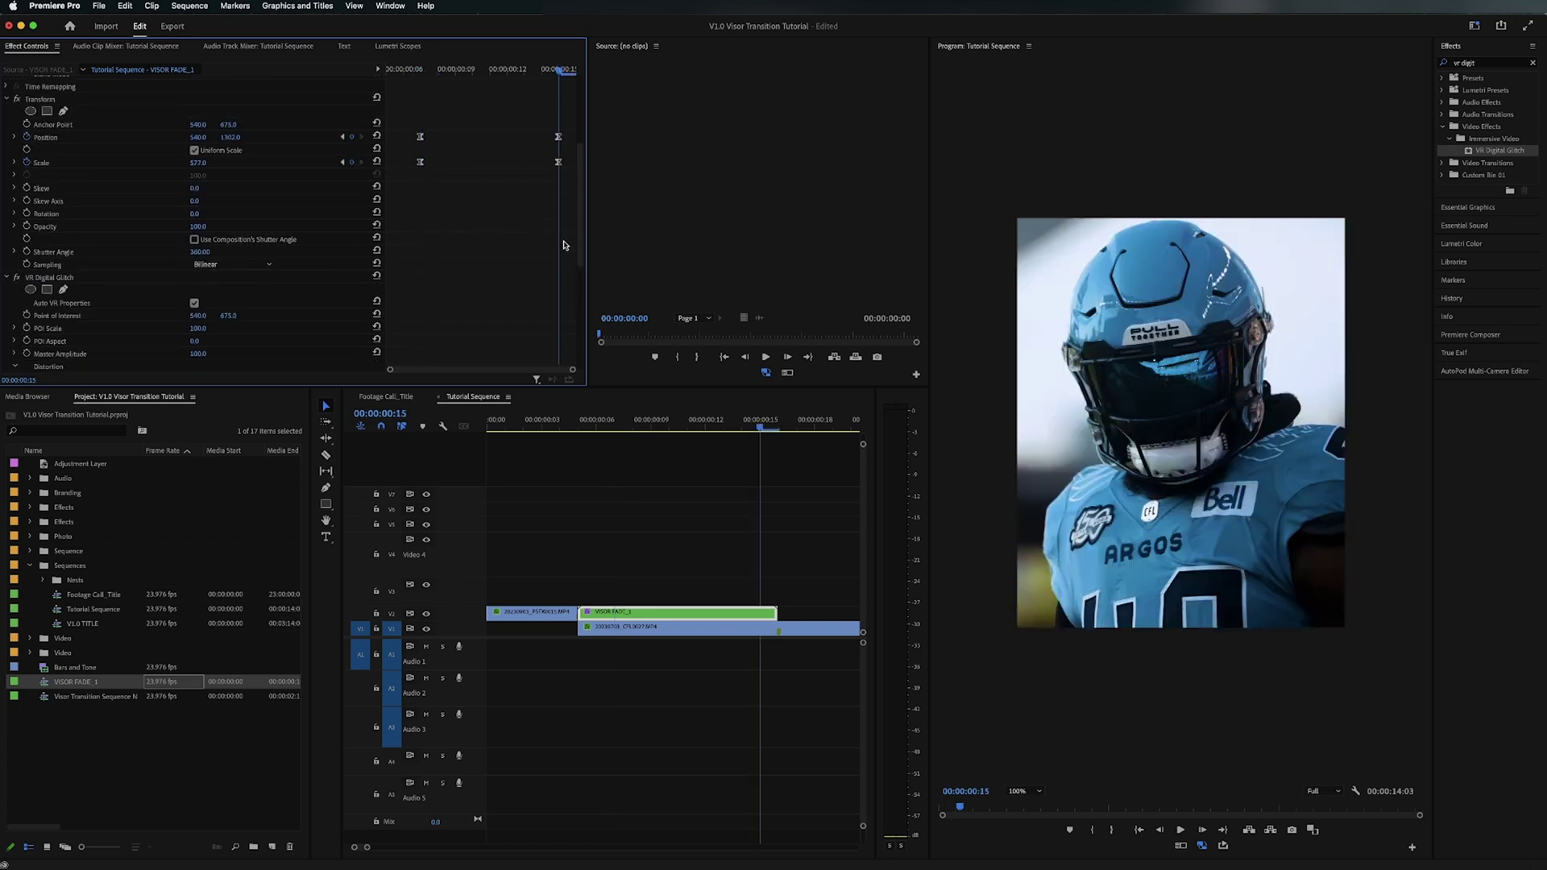
pyautogui.scroll(-1, 558, 260)
pyautogui.scroll(-2, 544, 281)
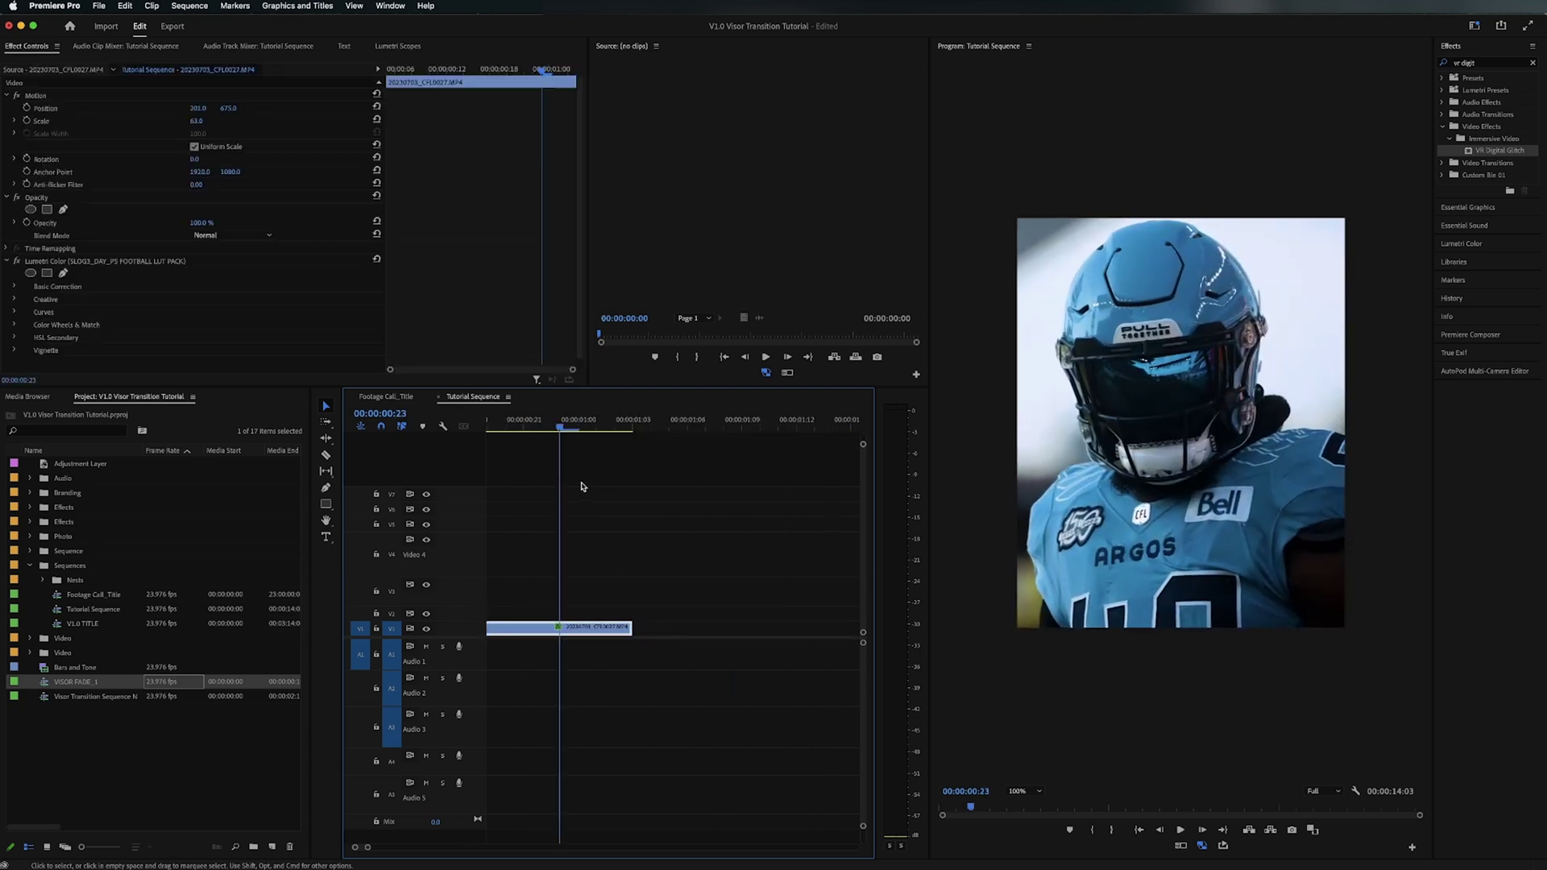
# Step: Play and scrub through the sequence to check the visor zoom with the animated color glitch
pyautogui.click(586, 484)
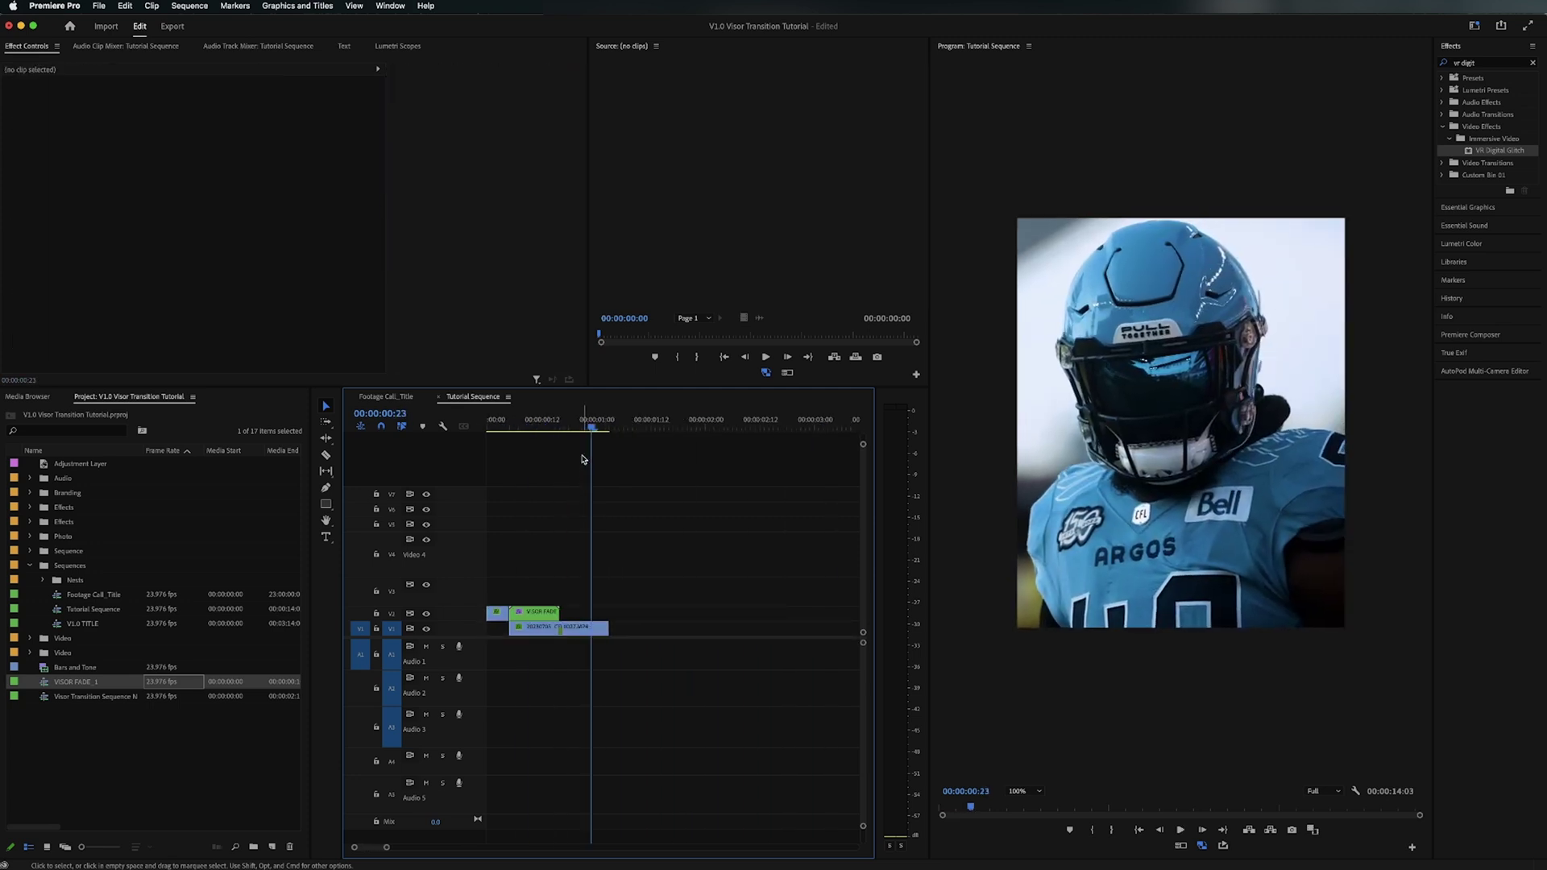
pyautogui.press('=')
pyautogui.moveTo(577, 425); pyautogui.dragTo(543, 433)
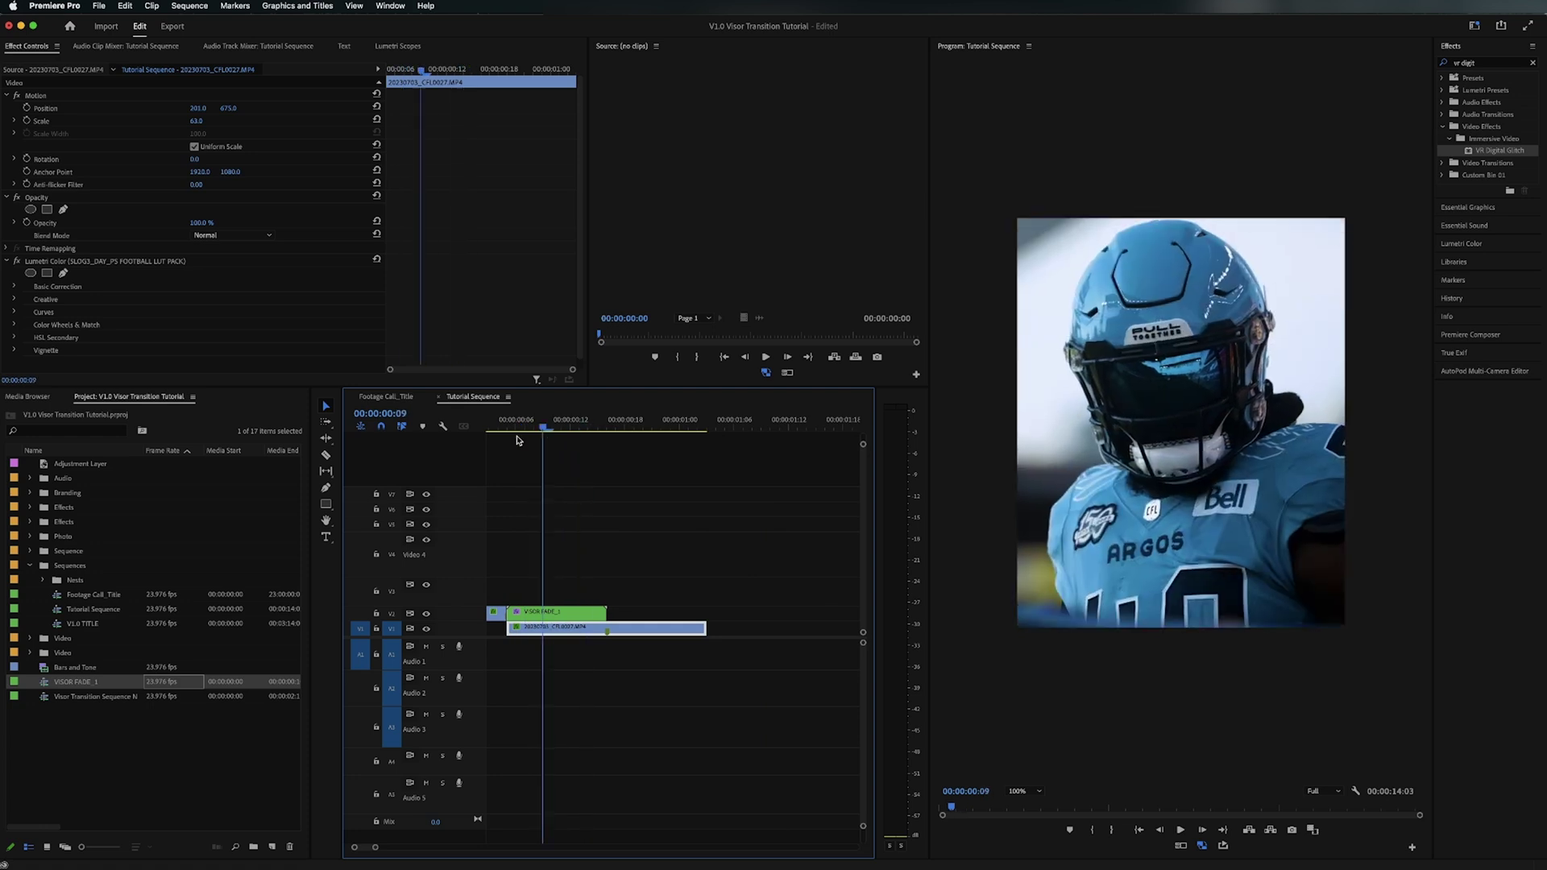
pyautogui.press('Home')
pyautogui.press('-')
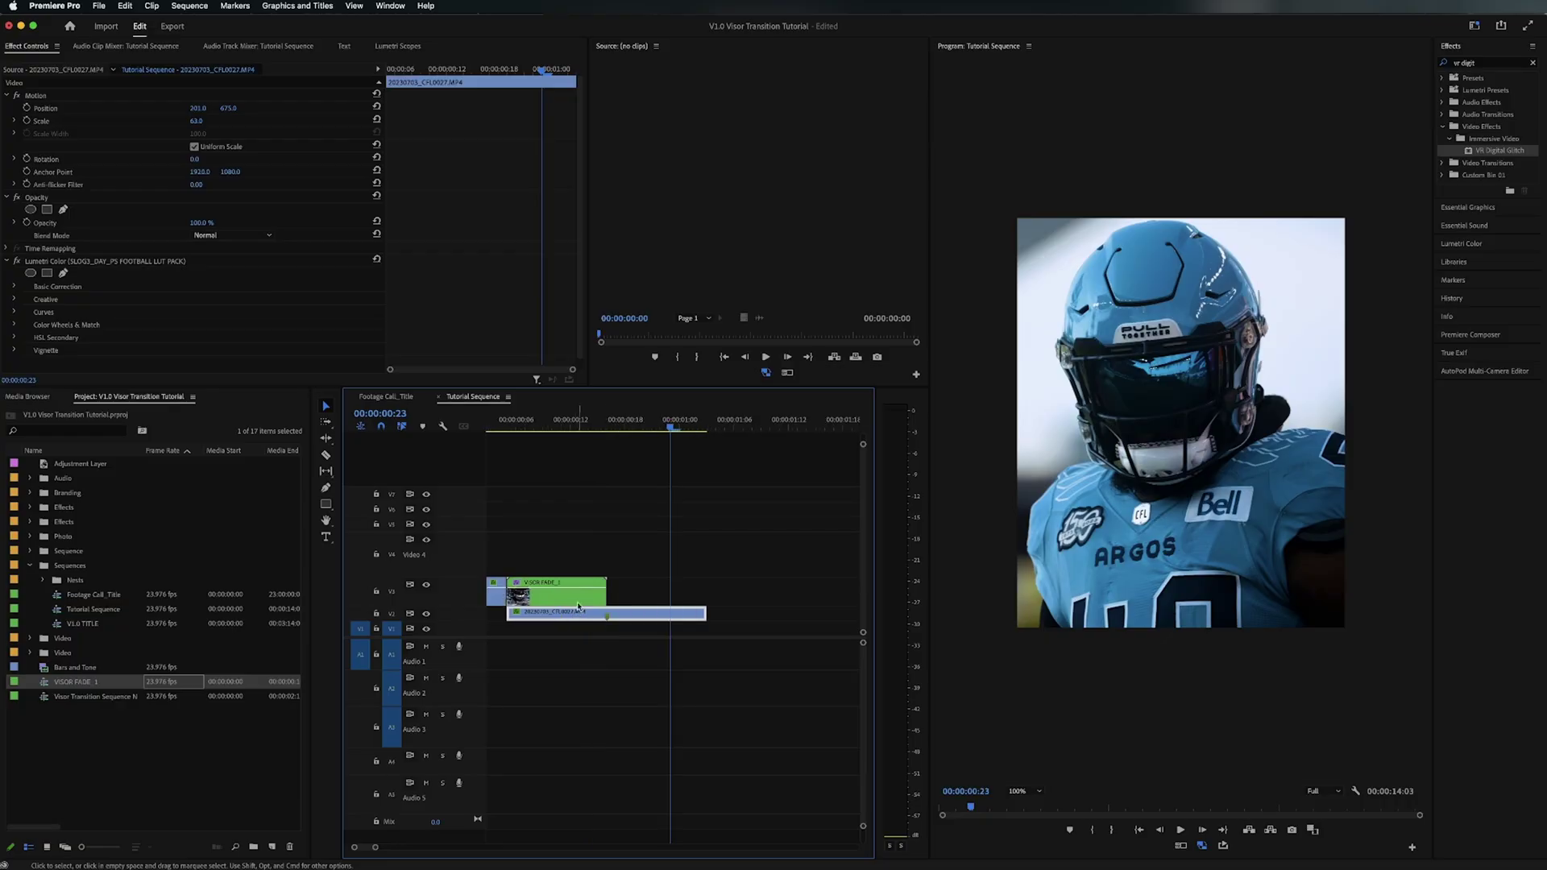
# Step: Draw a freehand opacity mask around the blue helmet's visor at 00:00:00:16, where the VISOR FADE_1 nest ends
pyautogui.click(606, 427)
pyautogui.press('=')
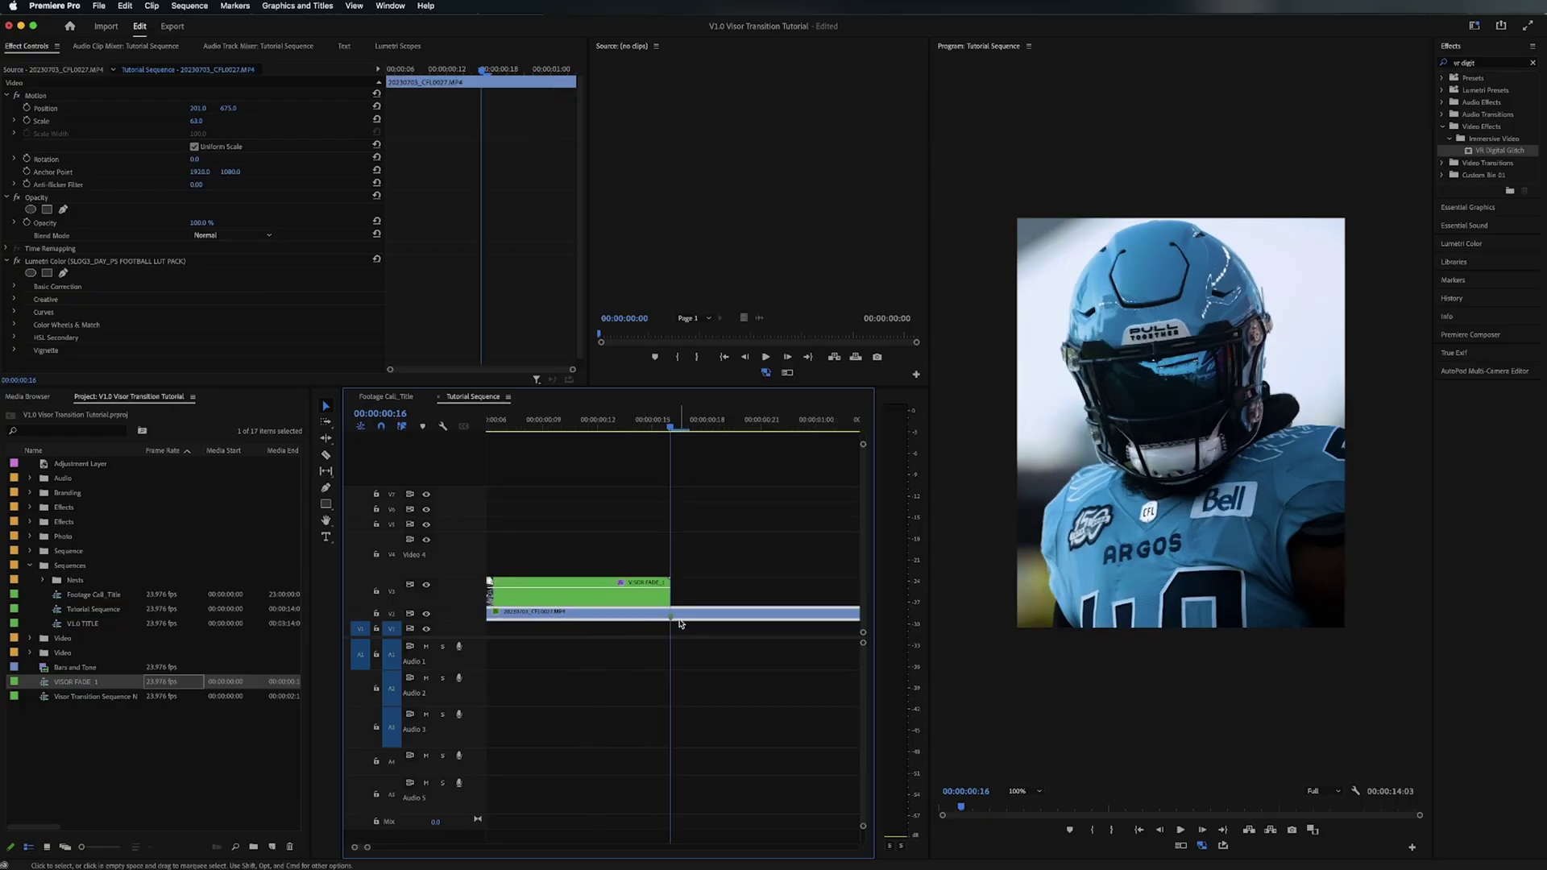
pyautogui.click(63, 211)
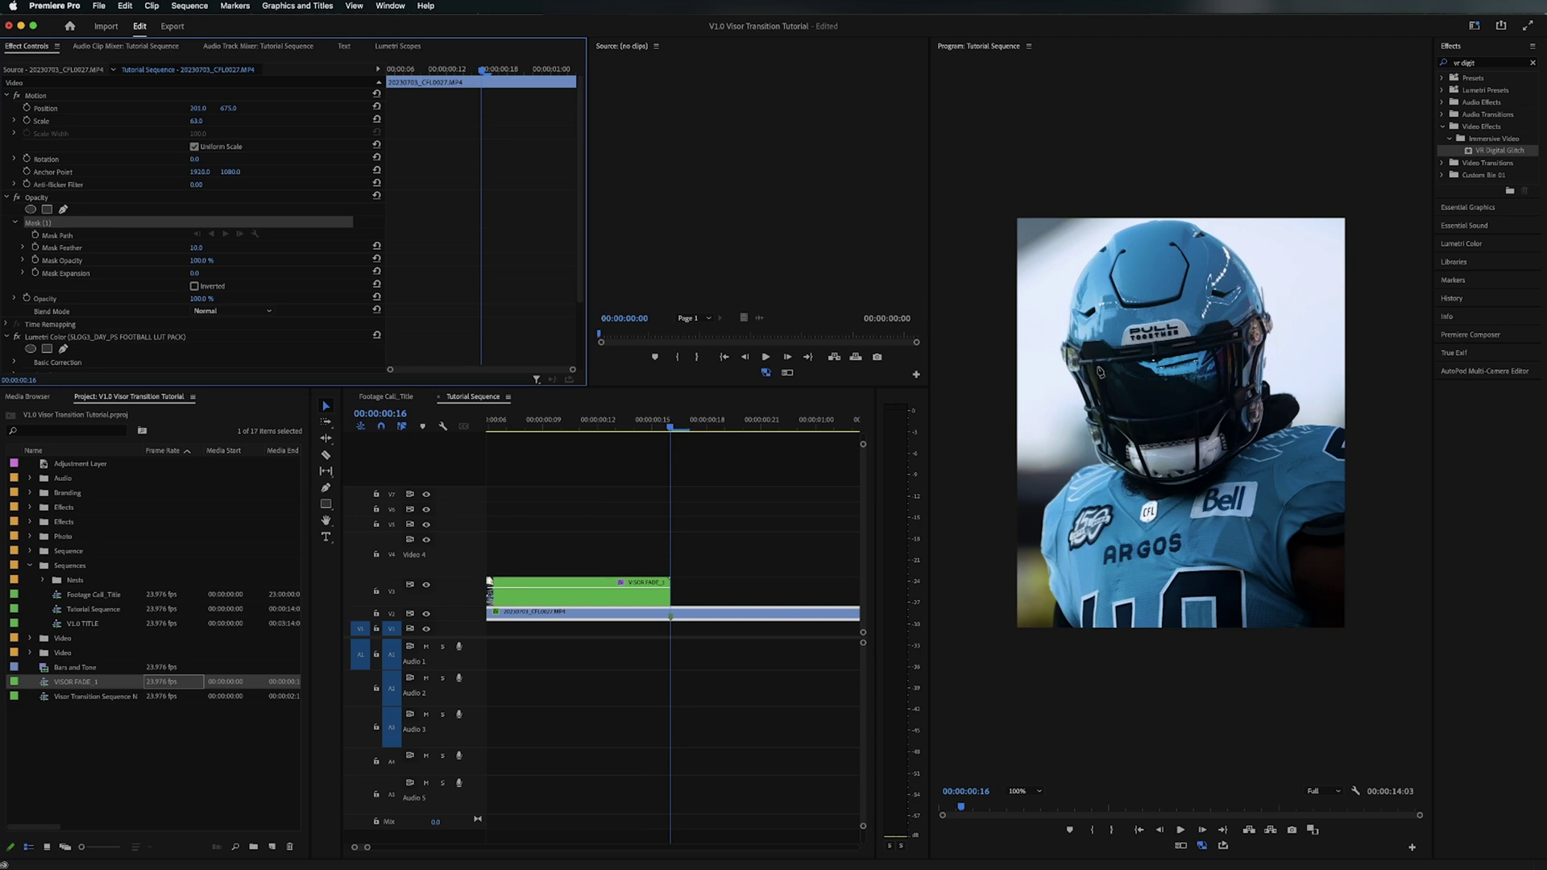
pyautogui.click(1107, 417)
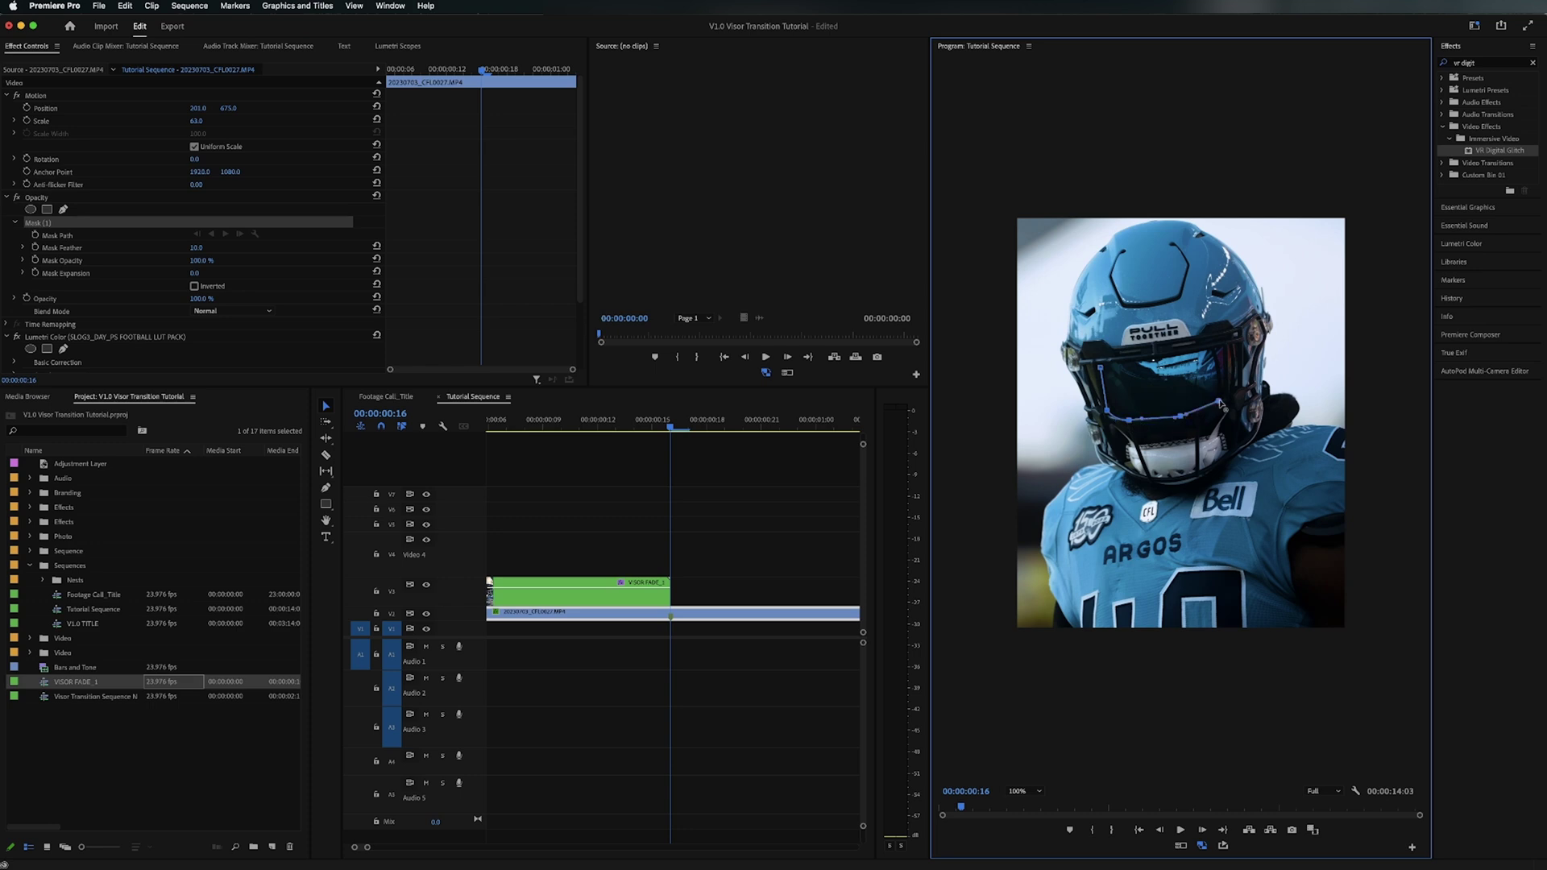
pyautogui.click(1162, 364)
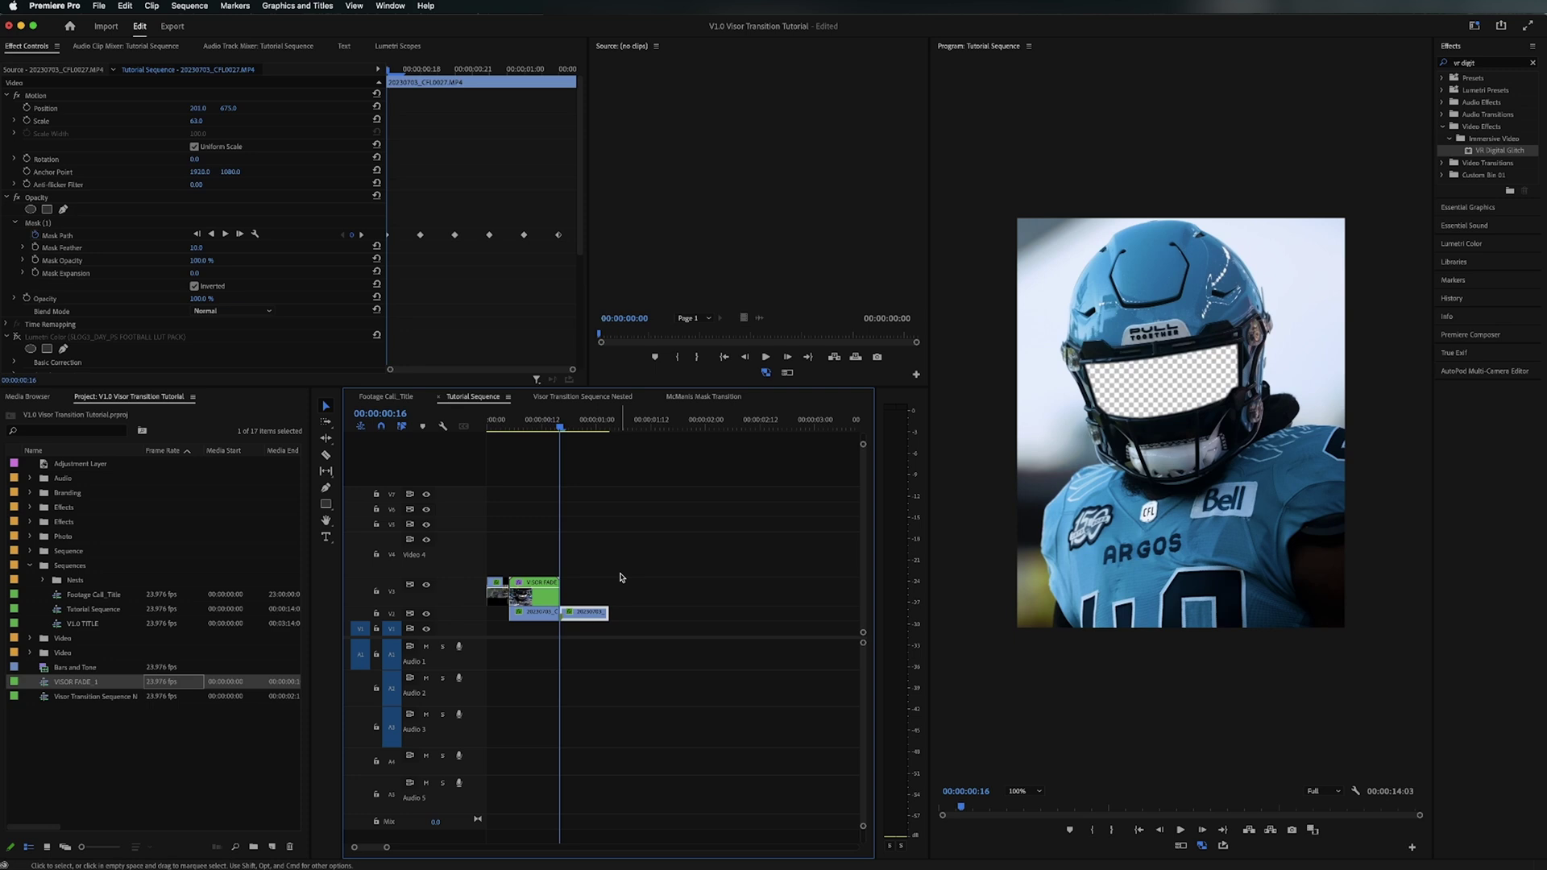
# Step: Step frame by frame through the masked blue-helmet clip to check that the inverted mask follows the visor
pyautogui.press('Right')
pyautogui.press('Right')
pyautogui.press('Right')
pyautogui.press('Right')
pyautogui.press('Right')
pyautogui.press('Right')
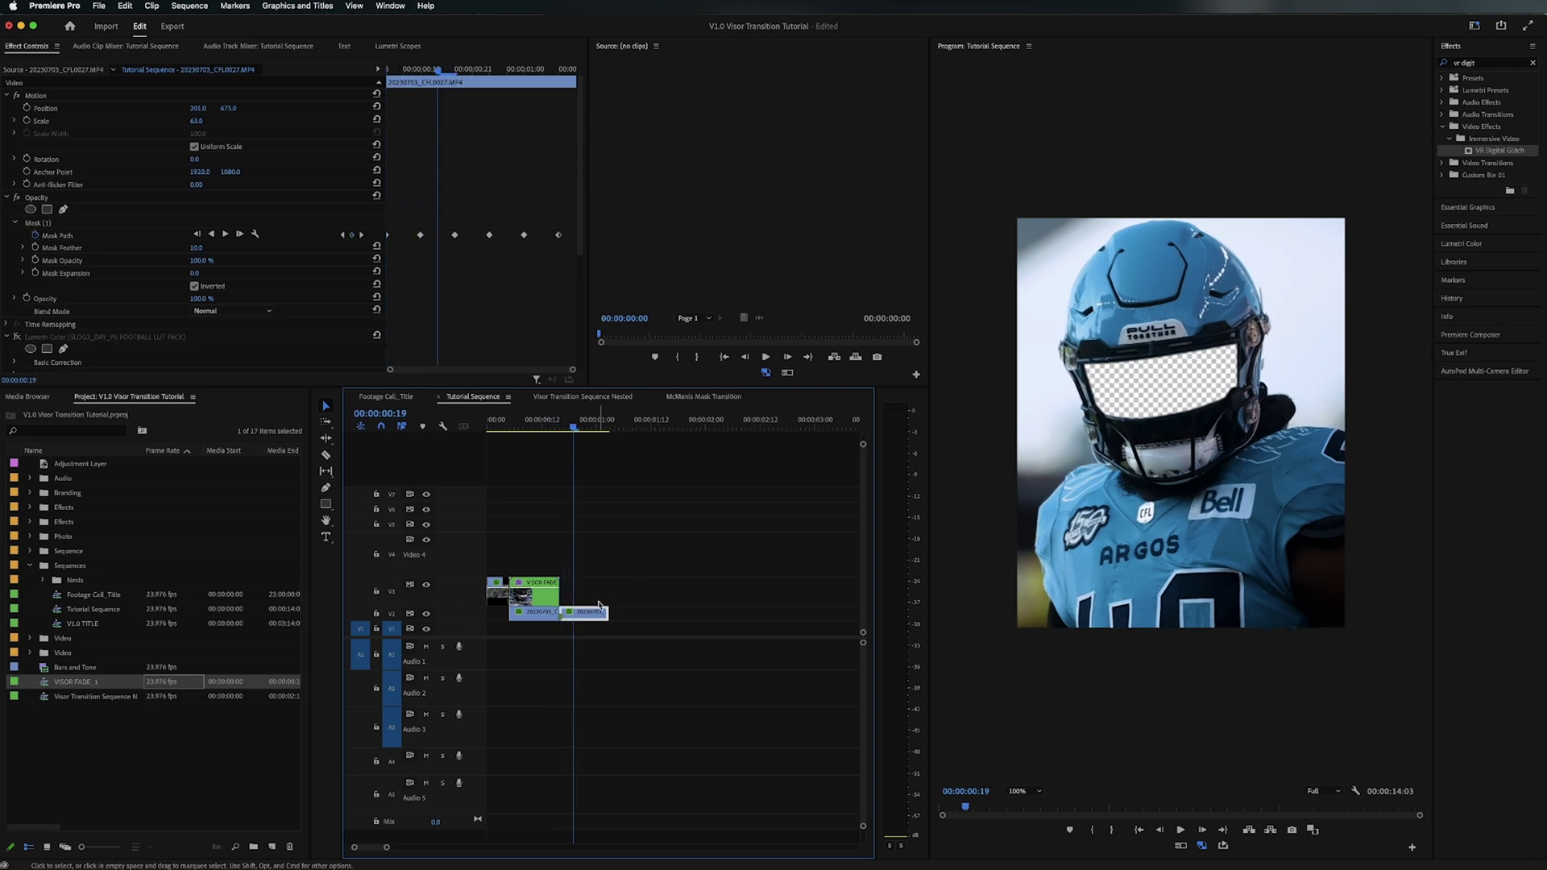
pyautogui.press('Right')
pyautogui.press('Right')
pyautogui.press('Right')
pyautogui.press('Right')
pyautogui.press('Right')
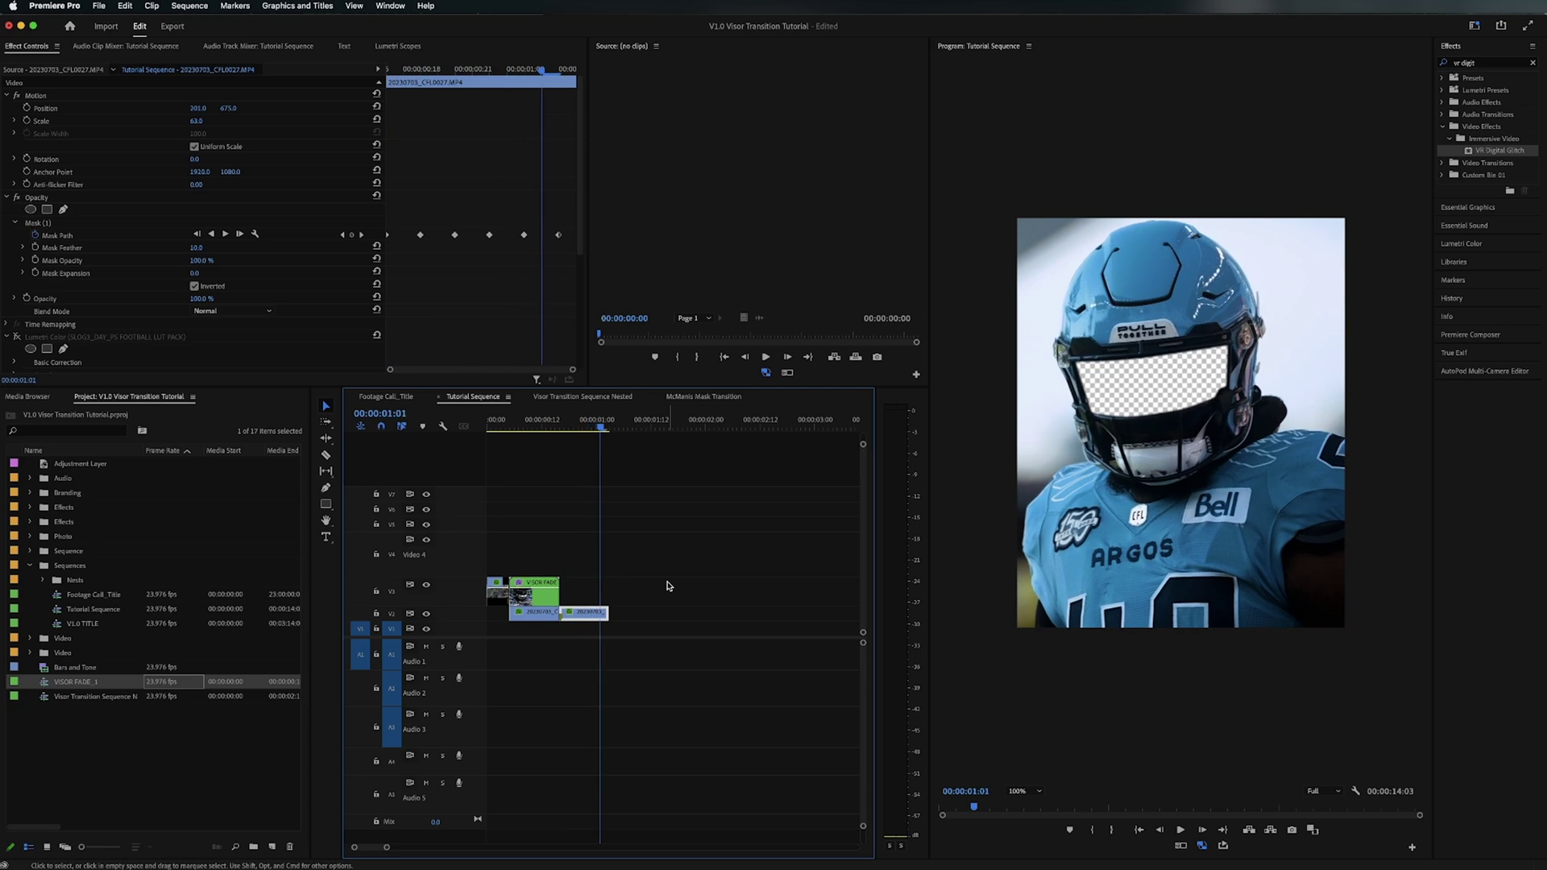
pyautogui.press('Left')
pyautogui.press('Left')
pyautogui.press('Left')
pyautogui.press('Left')
pyautogui.press('Left')
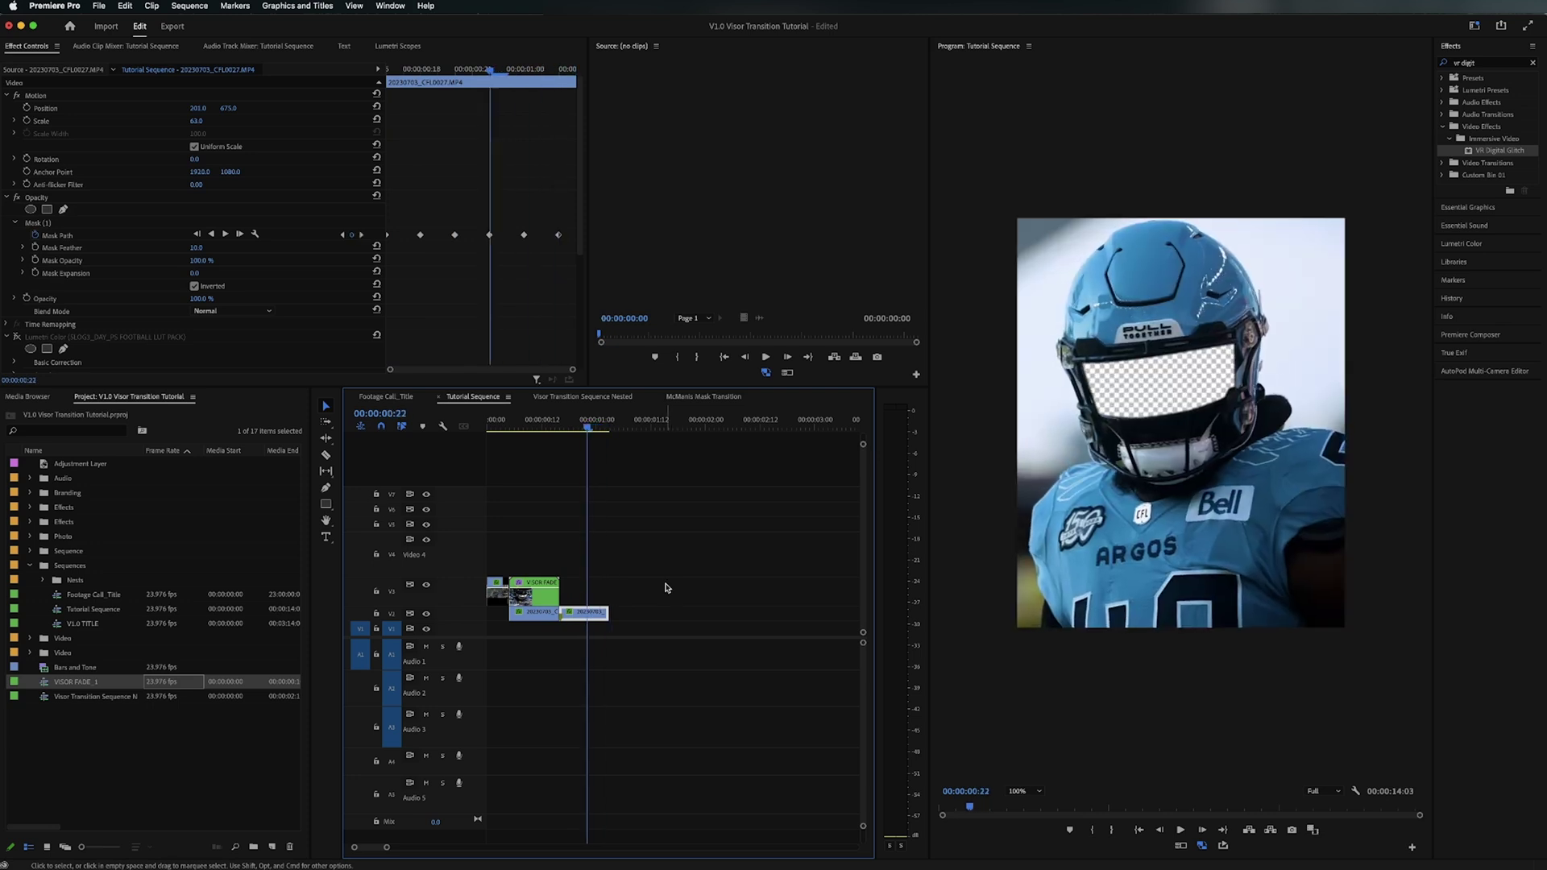
# Step: Duplicate the masked clip onto the track above, turn off mask inversion on the copy and set its Mask Expansion to 17
pyautogui.moveTo(567, 573); pyautogui.dragTo(567, 617)
pyautogui.moveTo(573, 614)
pyautogui.mouseDown()
pyautogui.moveTo(573, 638)
pyautogui.moveTo(593, 628)
pyautogui.moveTo(586, 614)
pyautogui.mouseUp()
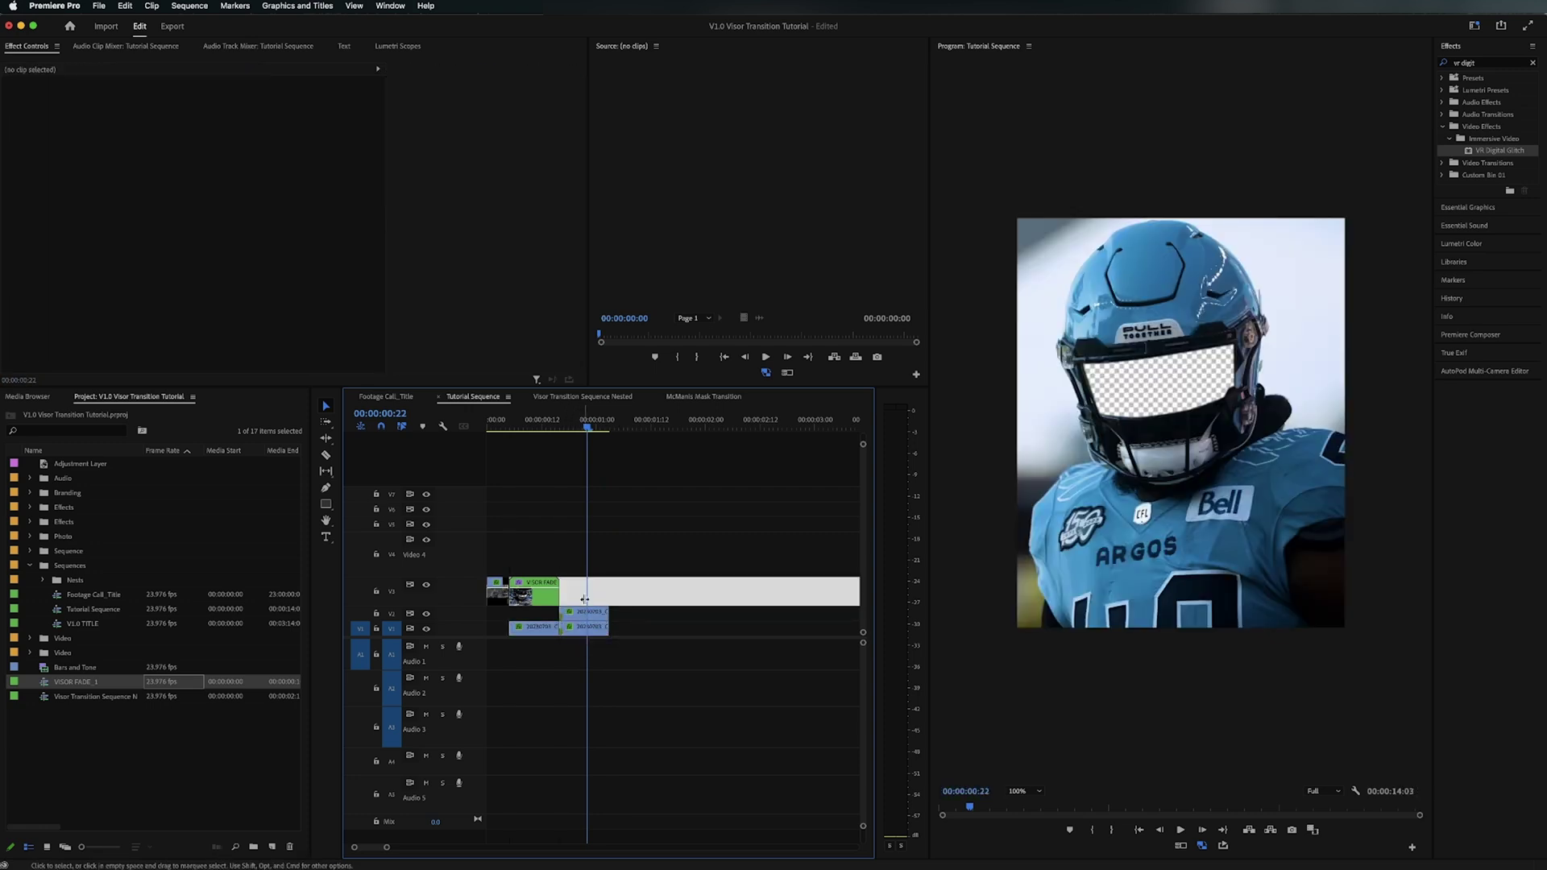
pyautogui.click(194, 286)
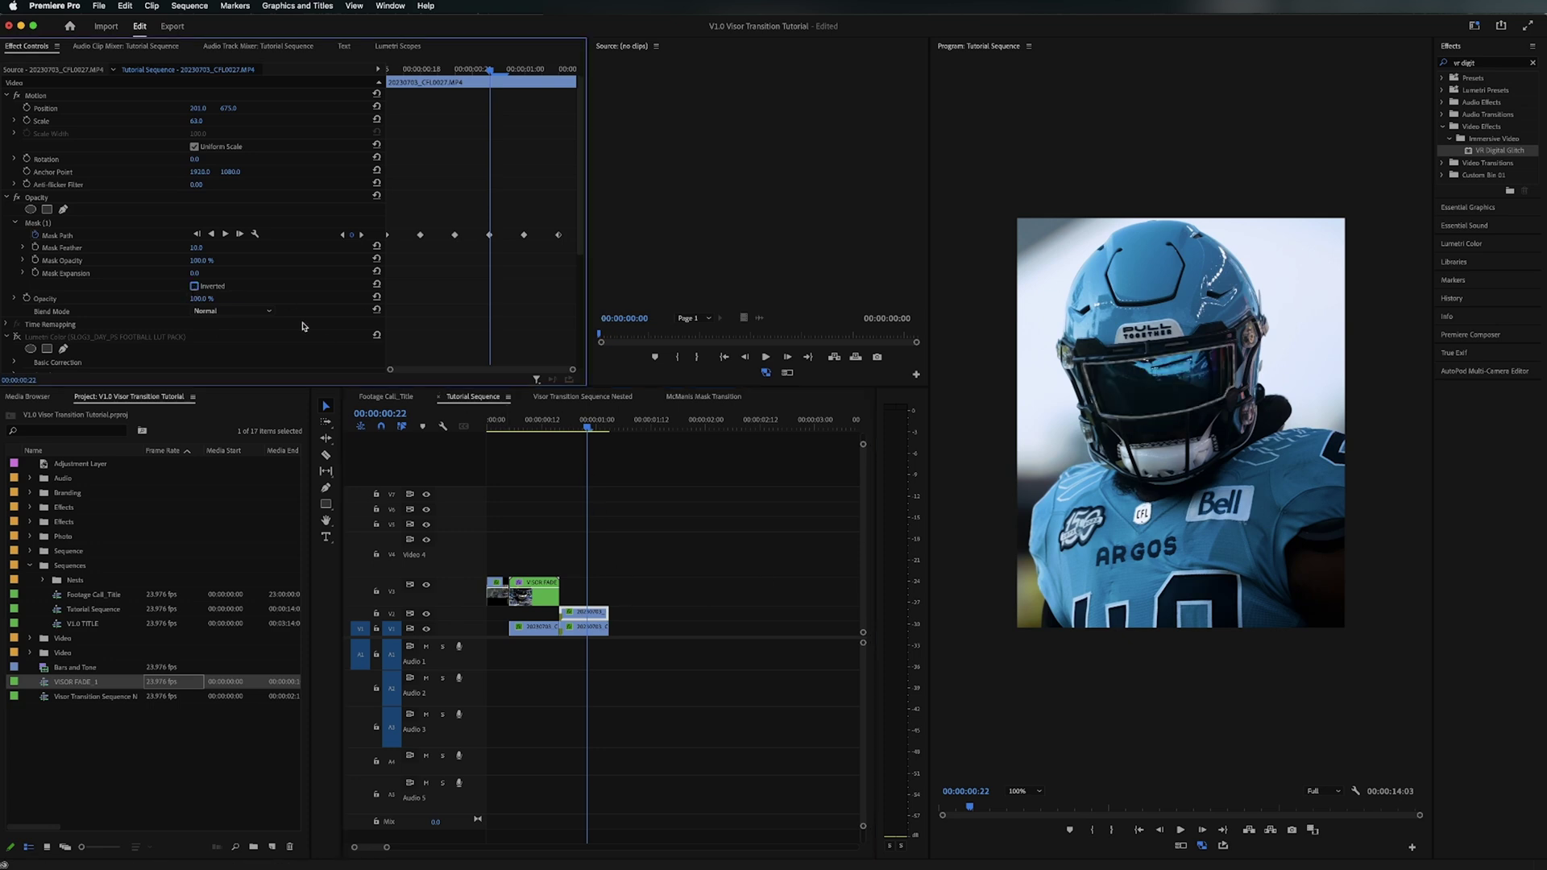
pyautogui.moveTo(196, 273); pyautogui.dragTo(213, 273)
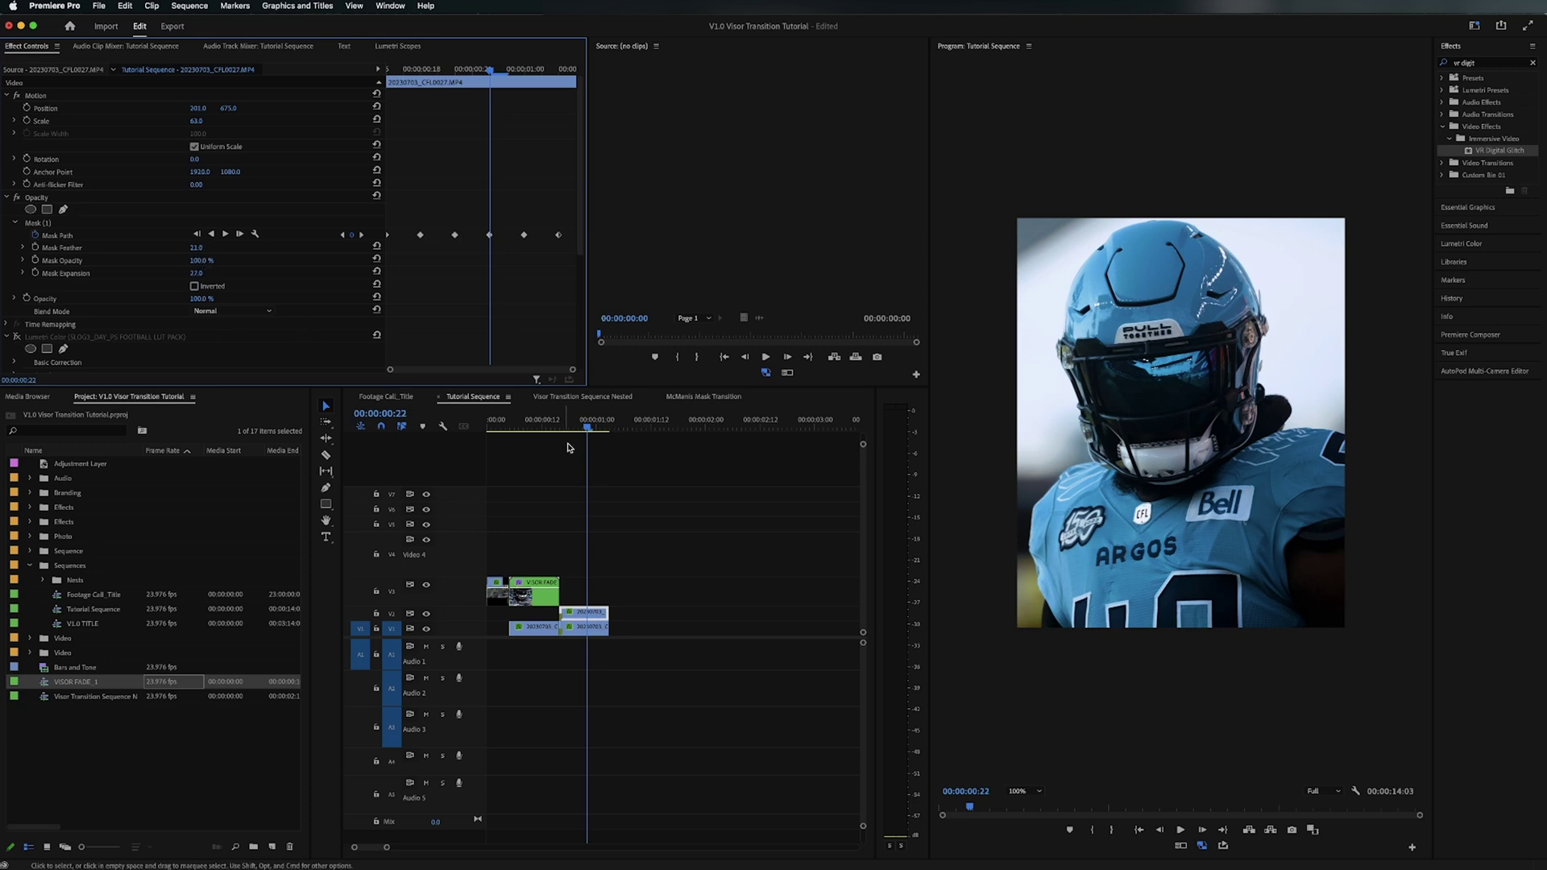
# Step: Keyframe the upper copy's Mask Opacity from 100% at 00:00:00:16 to 0% at 00:00:00:20 to fade the visor
pyautogui.click(558, 431)
pyautogui.scroll(-1, 134, 256)
pyautogui.click(36, 236)
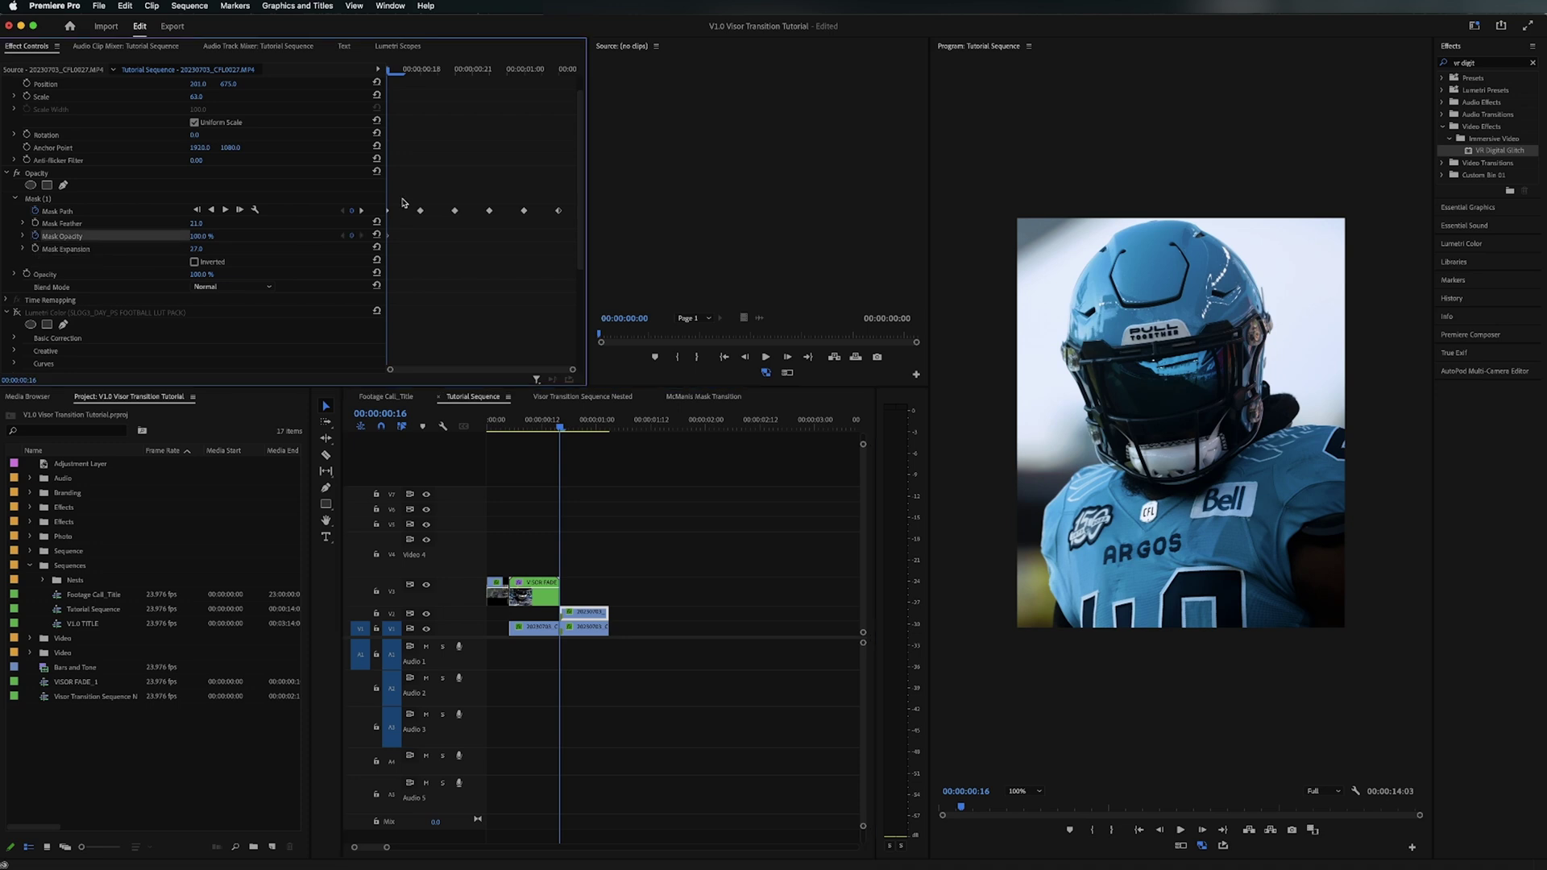
pyautogui.press('Right')
pyautogui.press('Right')
pyautogui.press('Right')
pyautogui.press('Right')
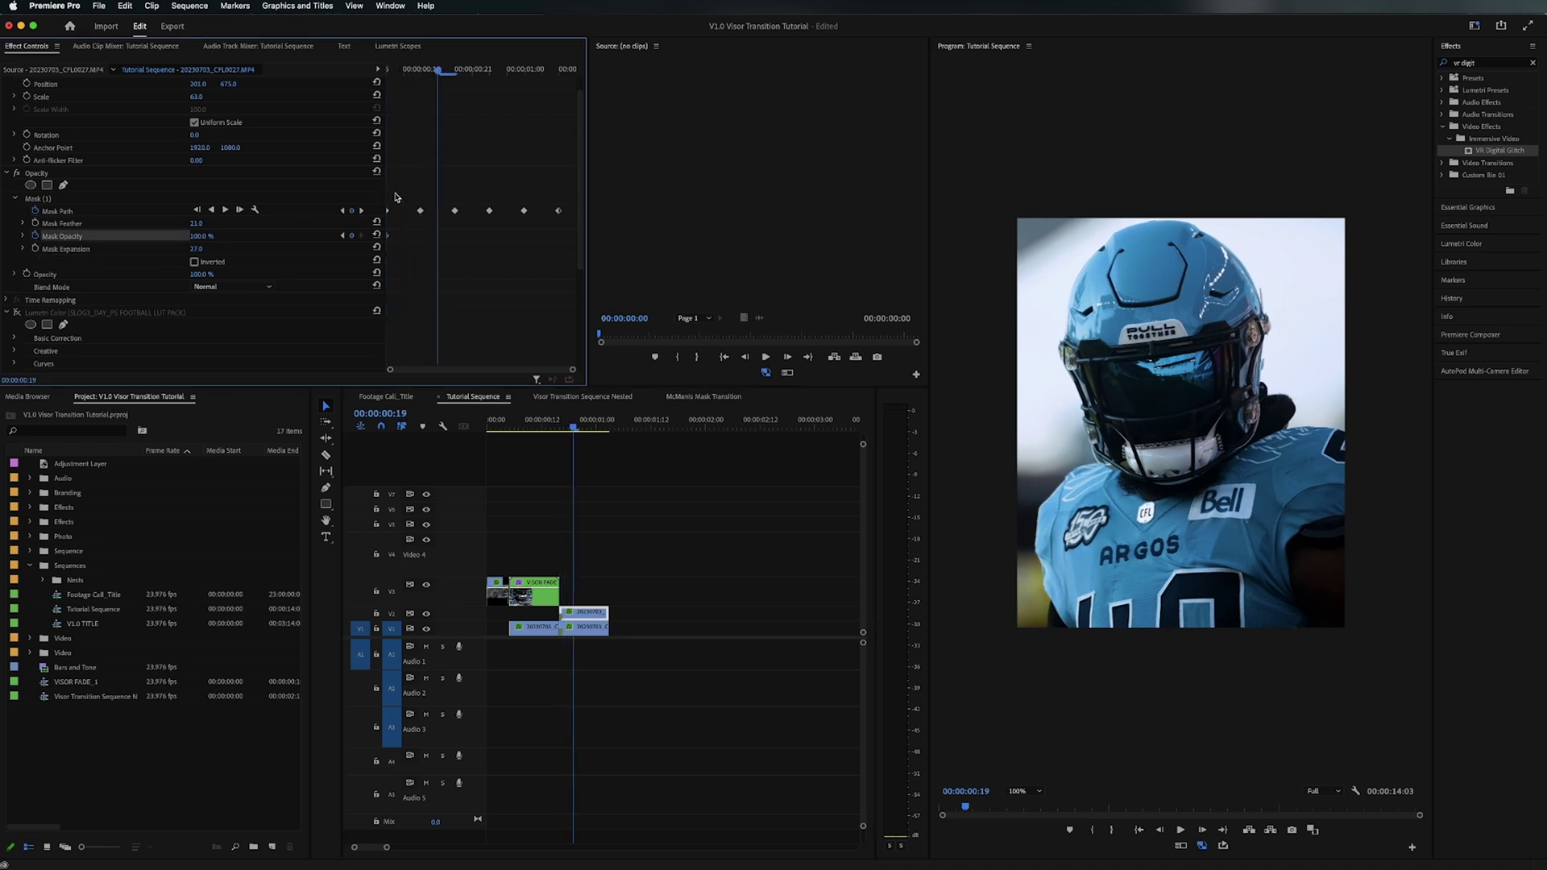
pyautogui.moveTo(208, 235); pyautogui.dragTo(127, 234)
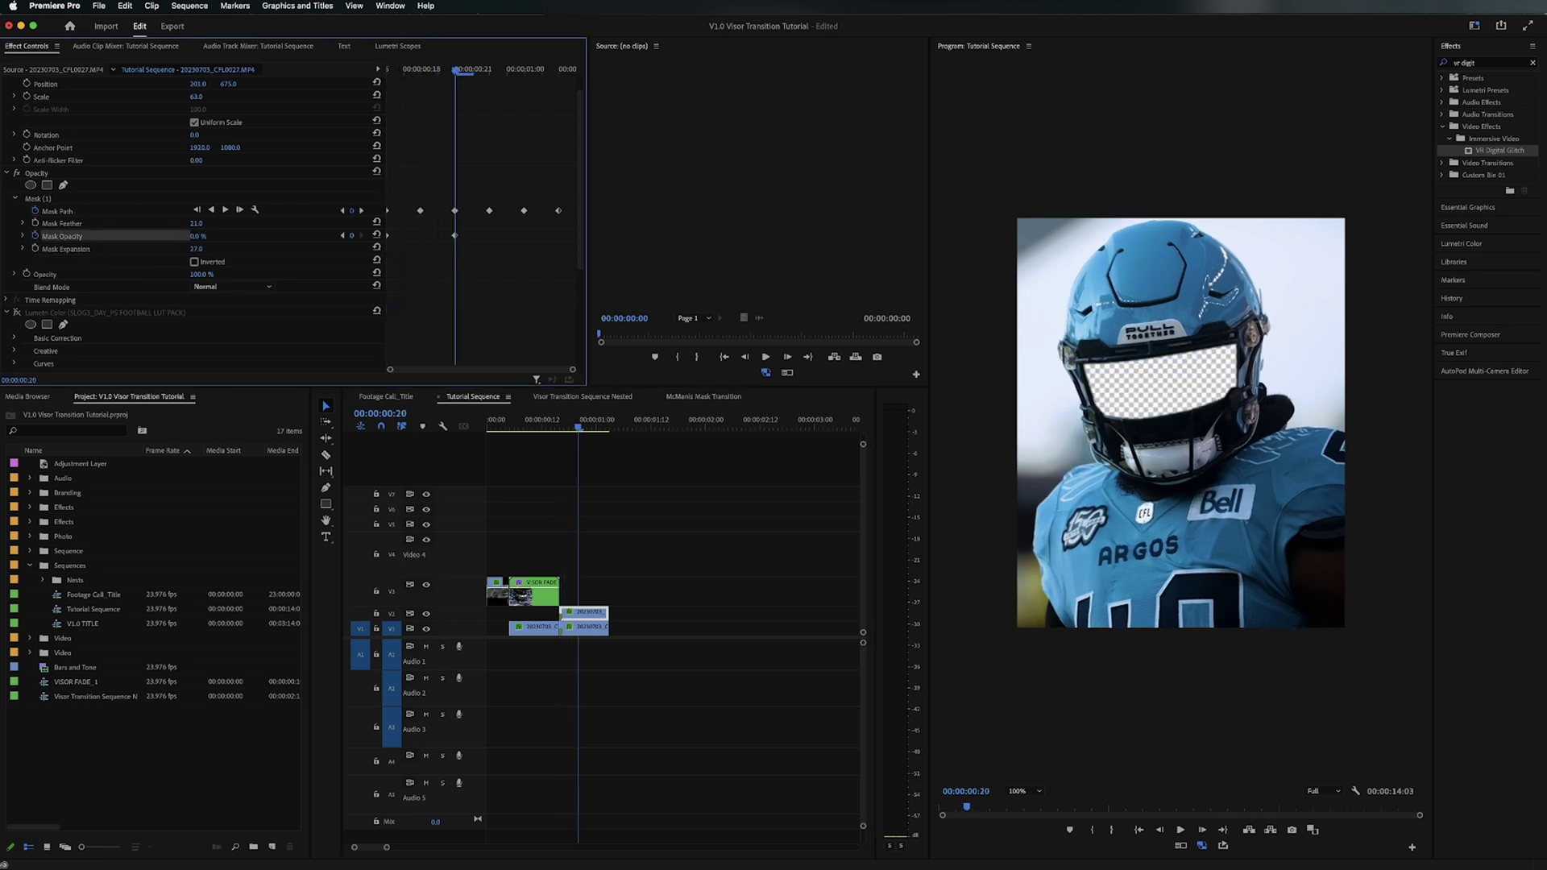
# Step: Nest the two stacked visor-mask clips and move the new nest and the clip before it up one video track
pyautogui.moveTo(737, 580); pyautogui.dragTo(574, 640)
pyautogui.rightClick(580, 633)
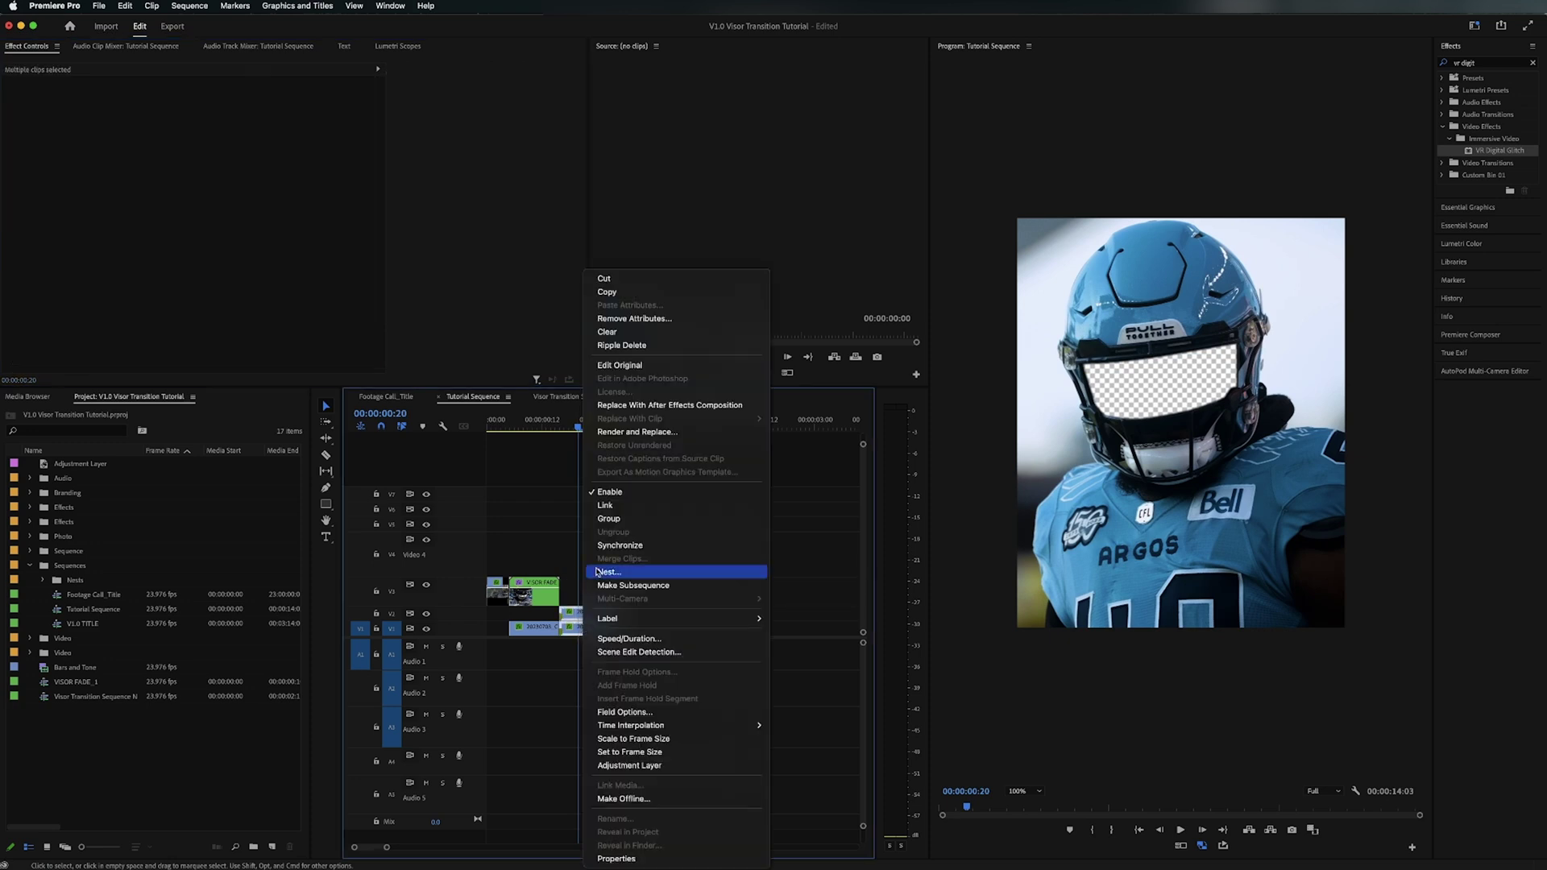
pyautogui.click(627, 576)
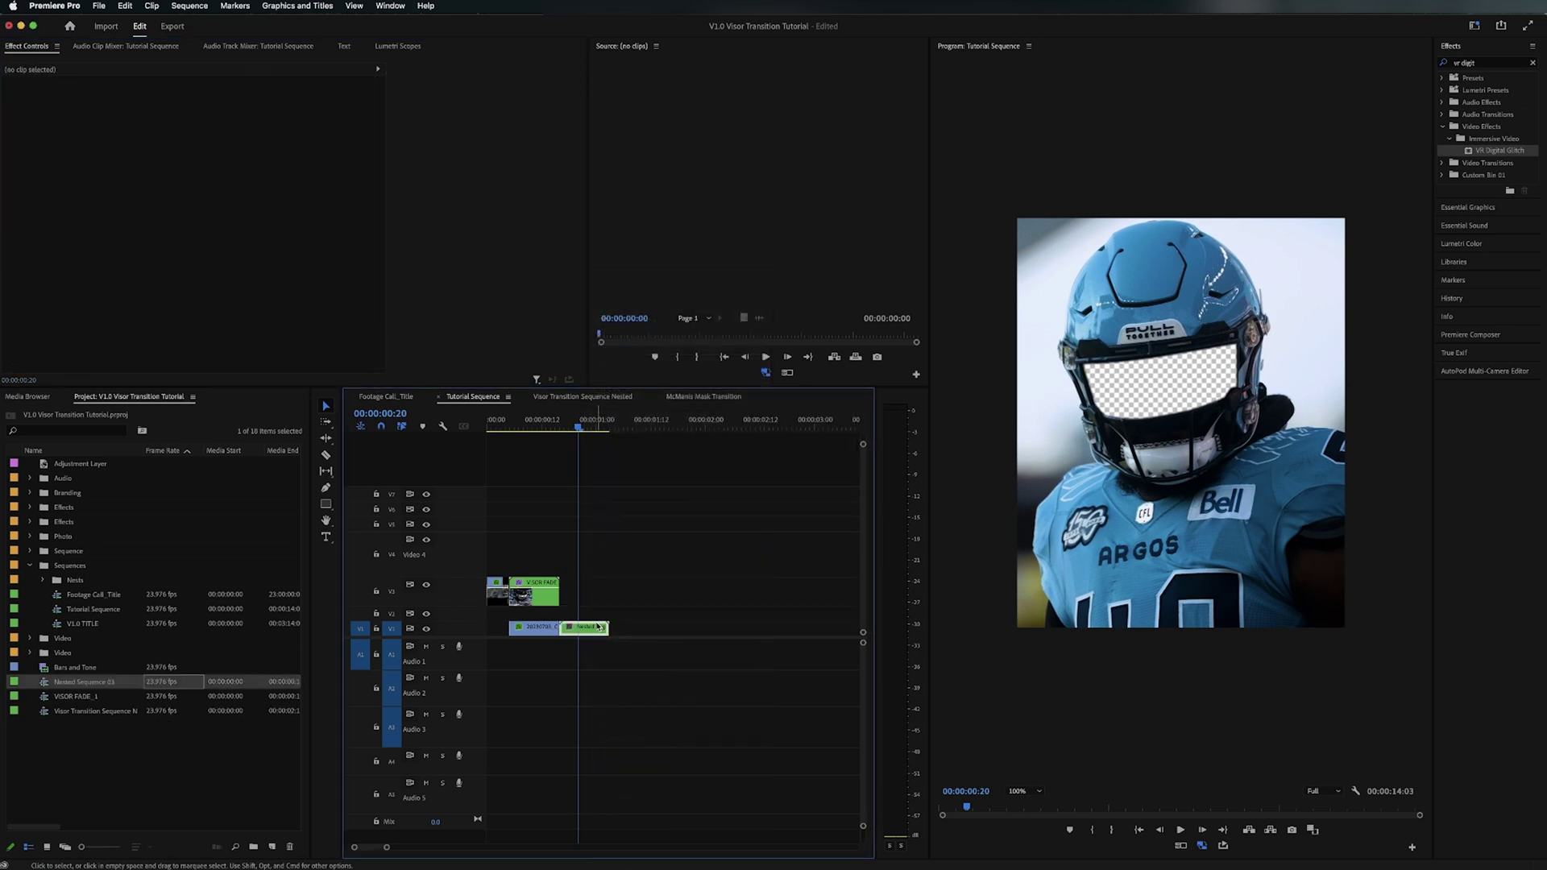
pyautogui.moveTo(532, 629); pyautogui.dragTo(552, 611)
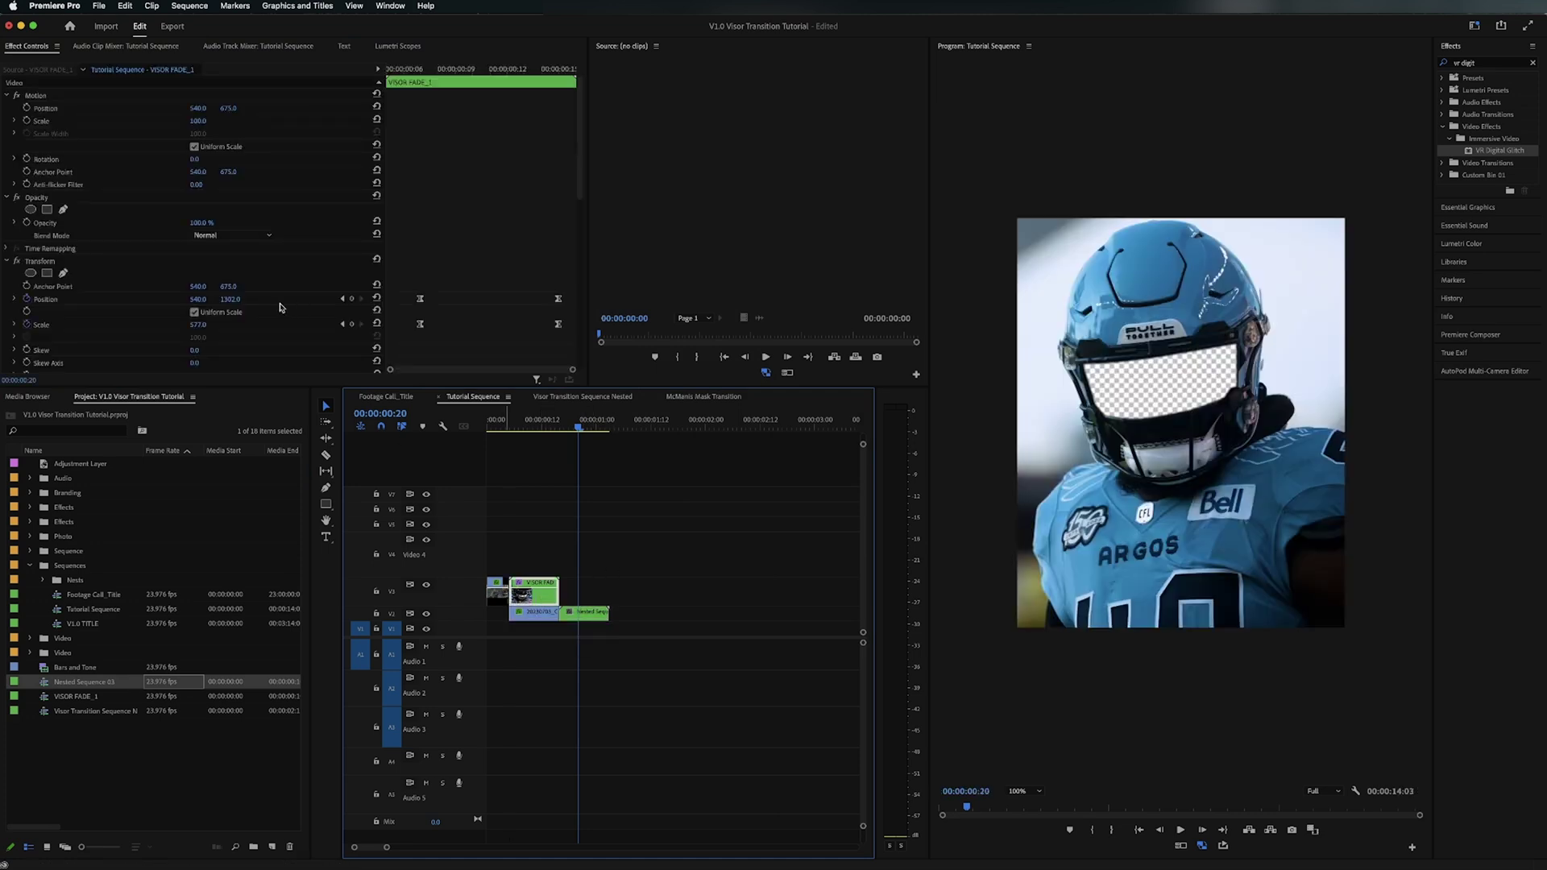
# Step: Copy the Transform and VR Digital Glitch effects from the VISOR FADE_1 nest onto Nested Sequence 03, starting at 00:00:00:16
pyautogui.click(6, 262)
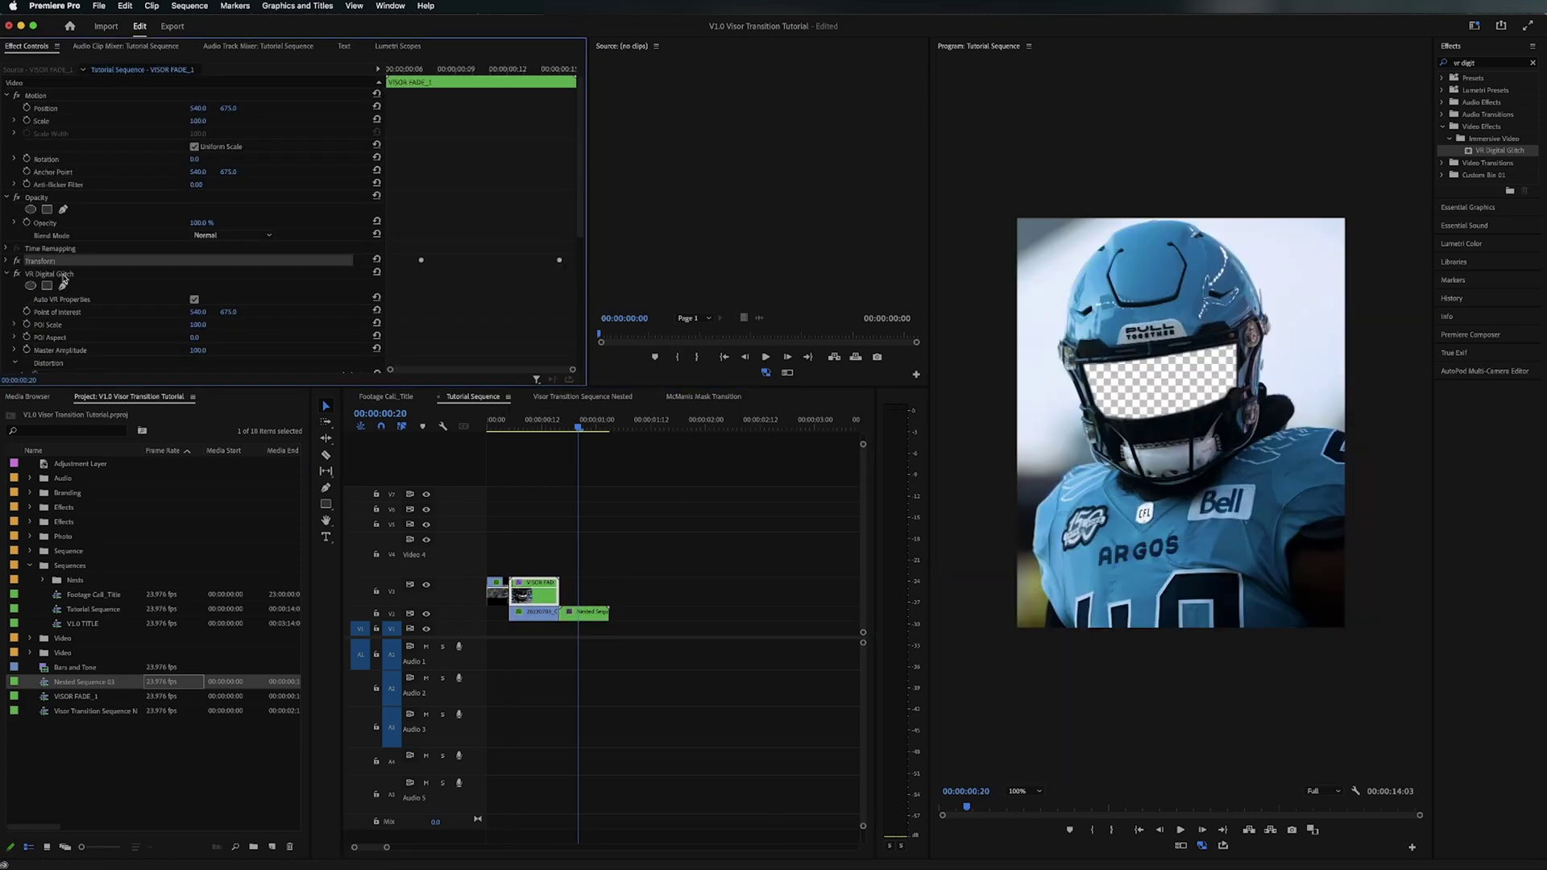
pyautogui.click(586, 614)
pyautogui.press('Home')
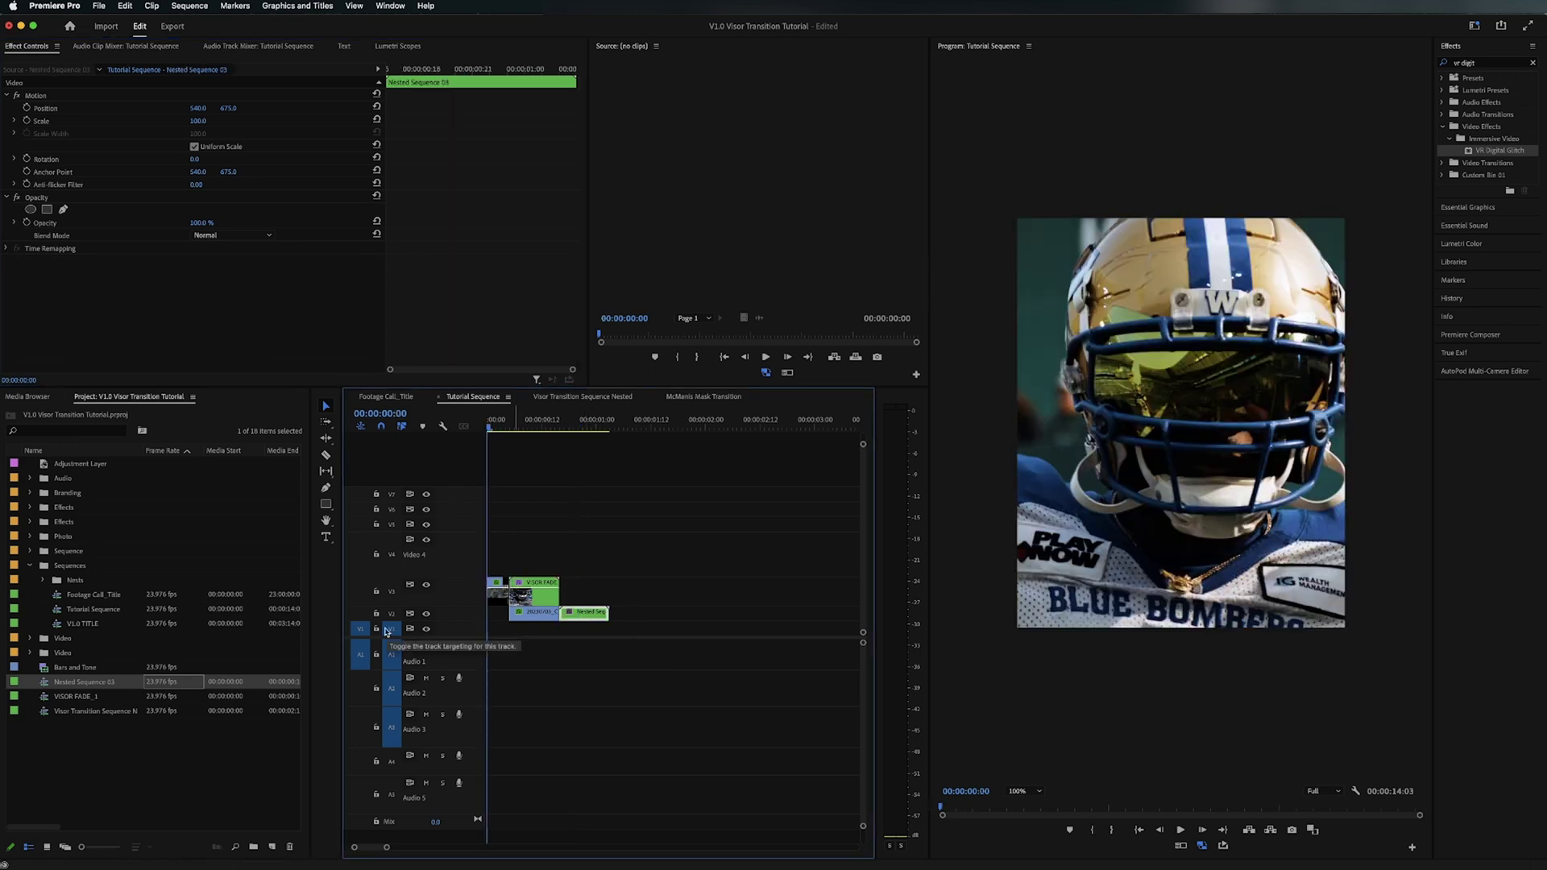
pyautogui.press('space')
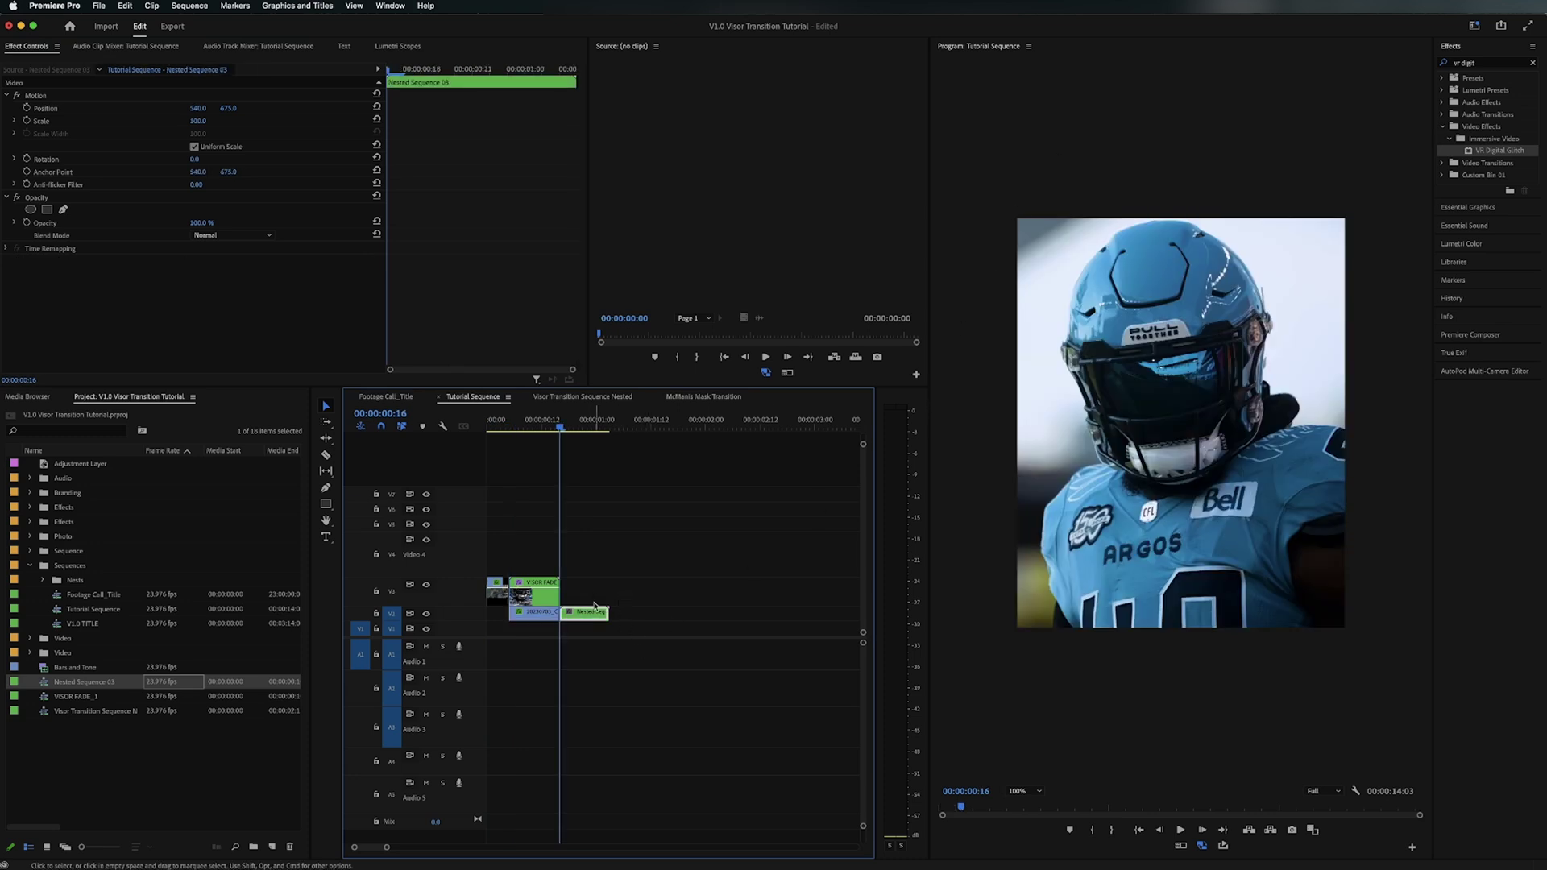
pyautogui.press('super+z')
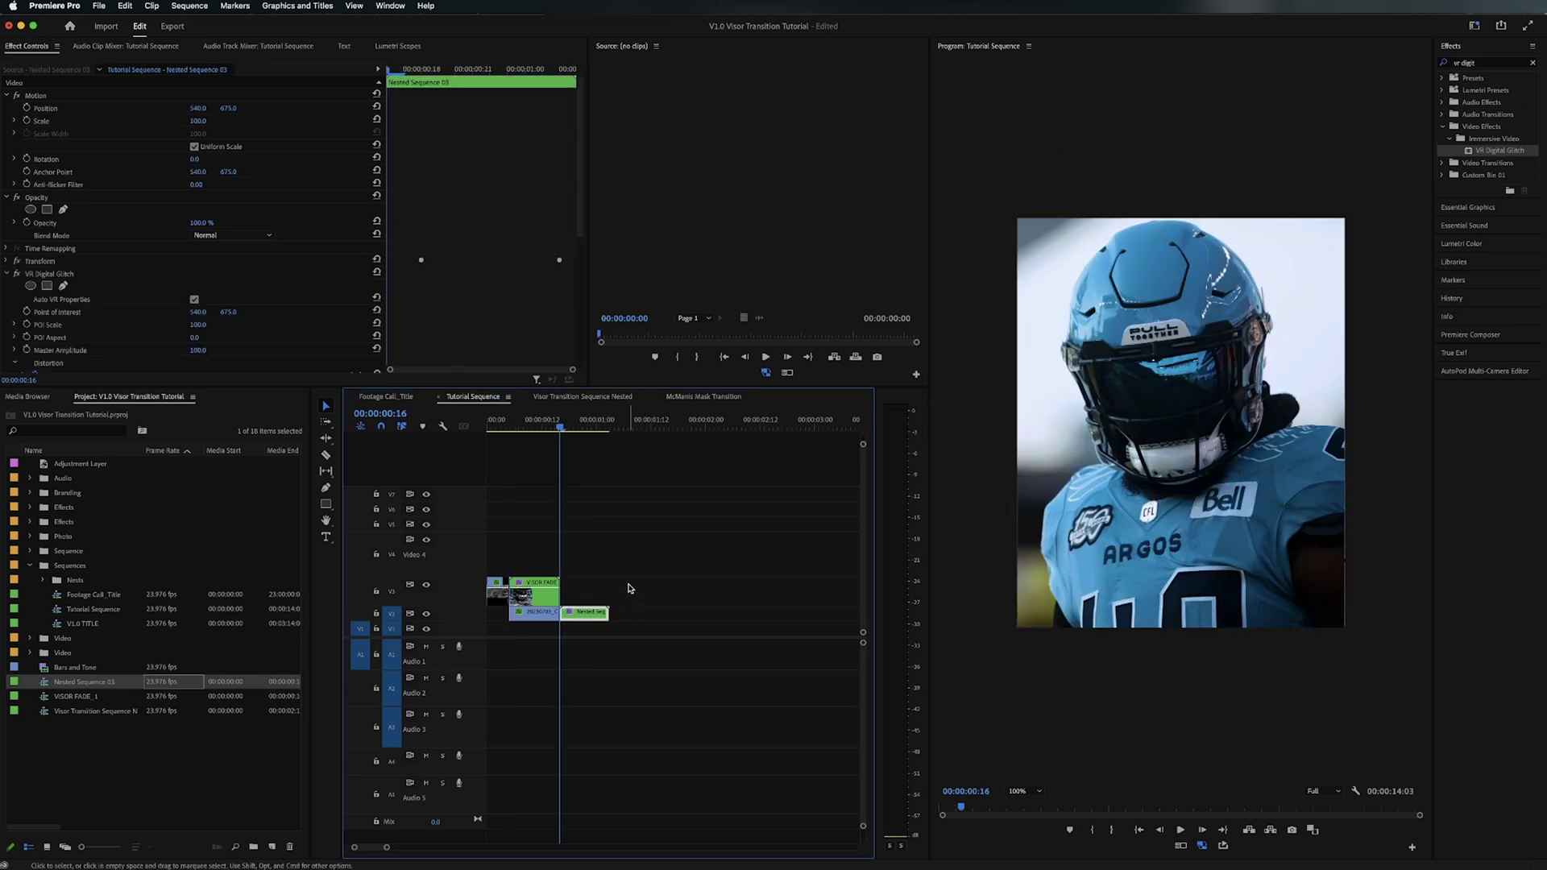
# Step: Preview both visor transitions and adjust the Transform Scale and Position at Nested Sequence 03's closing keyframe so the zoom passes through the visor
pyautogui.press('space')
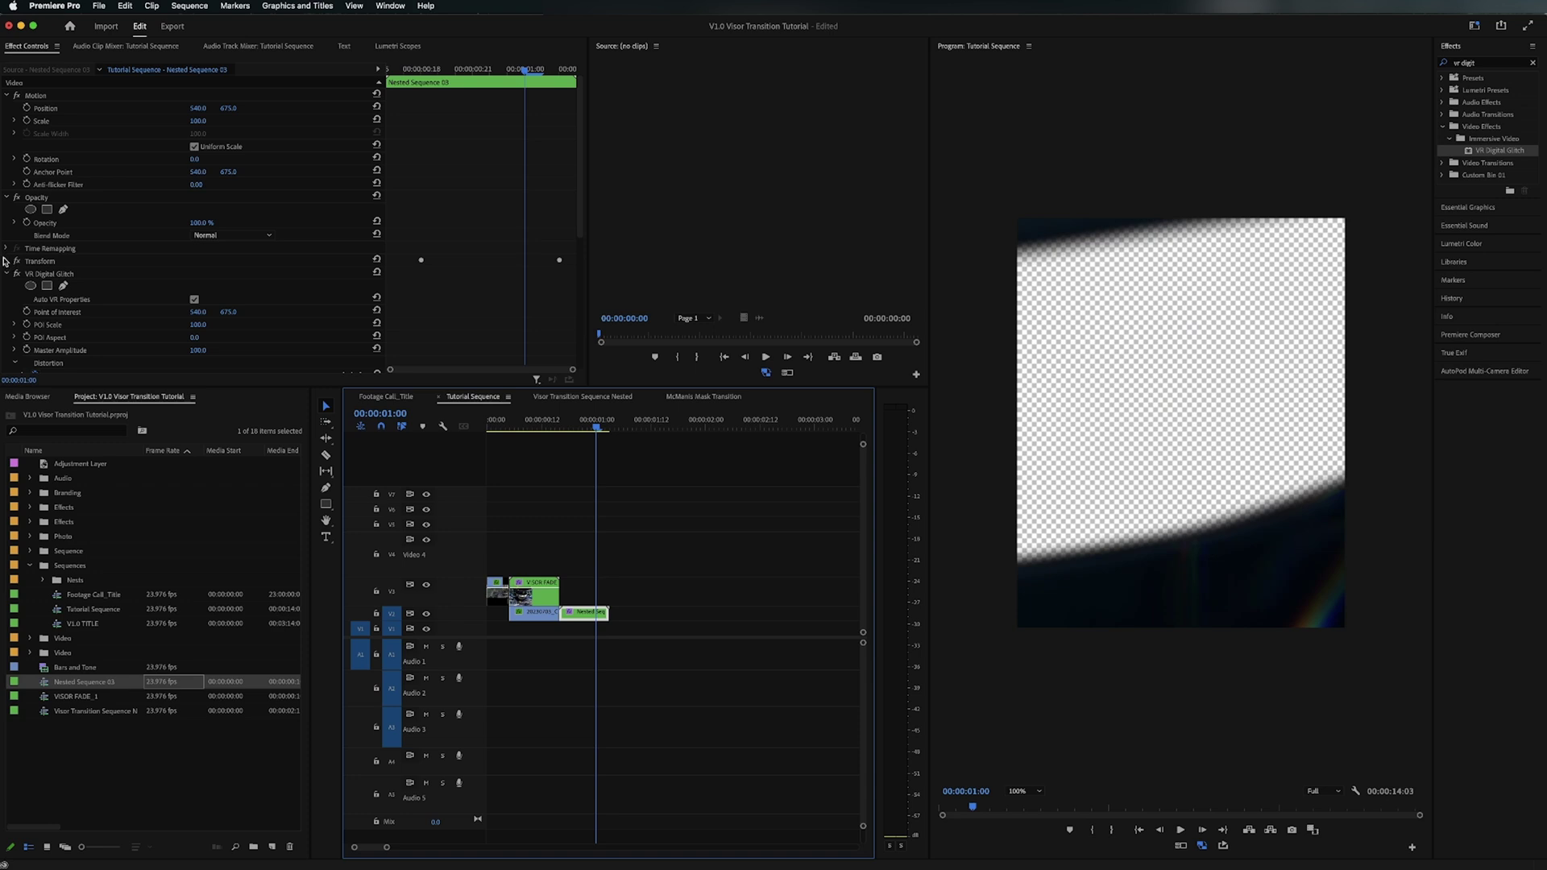
pyautogui.click(524, 428)
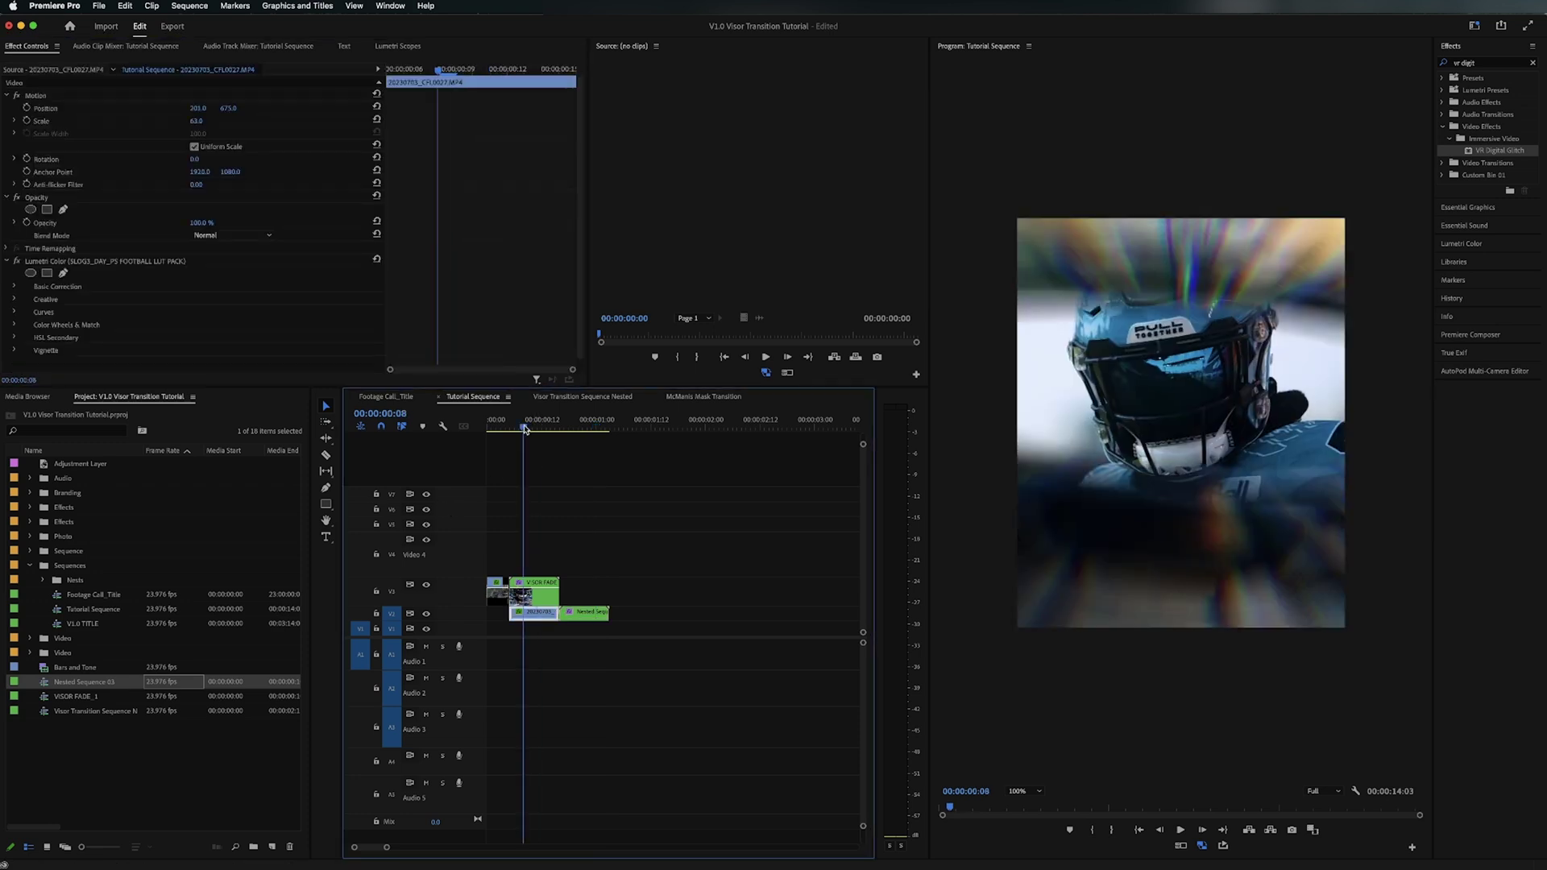
pyautogui.moveTo(525, 429)
pyautogui.mouseDown()
pyautogui.moveTo(487, 429)
pyautogui.moveTo(500, 429)
pyautogui.mouseUp()
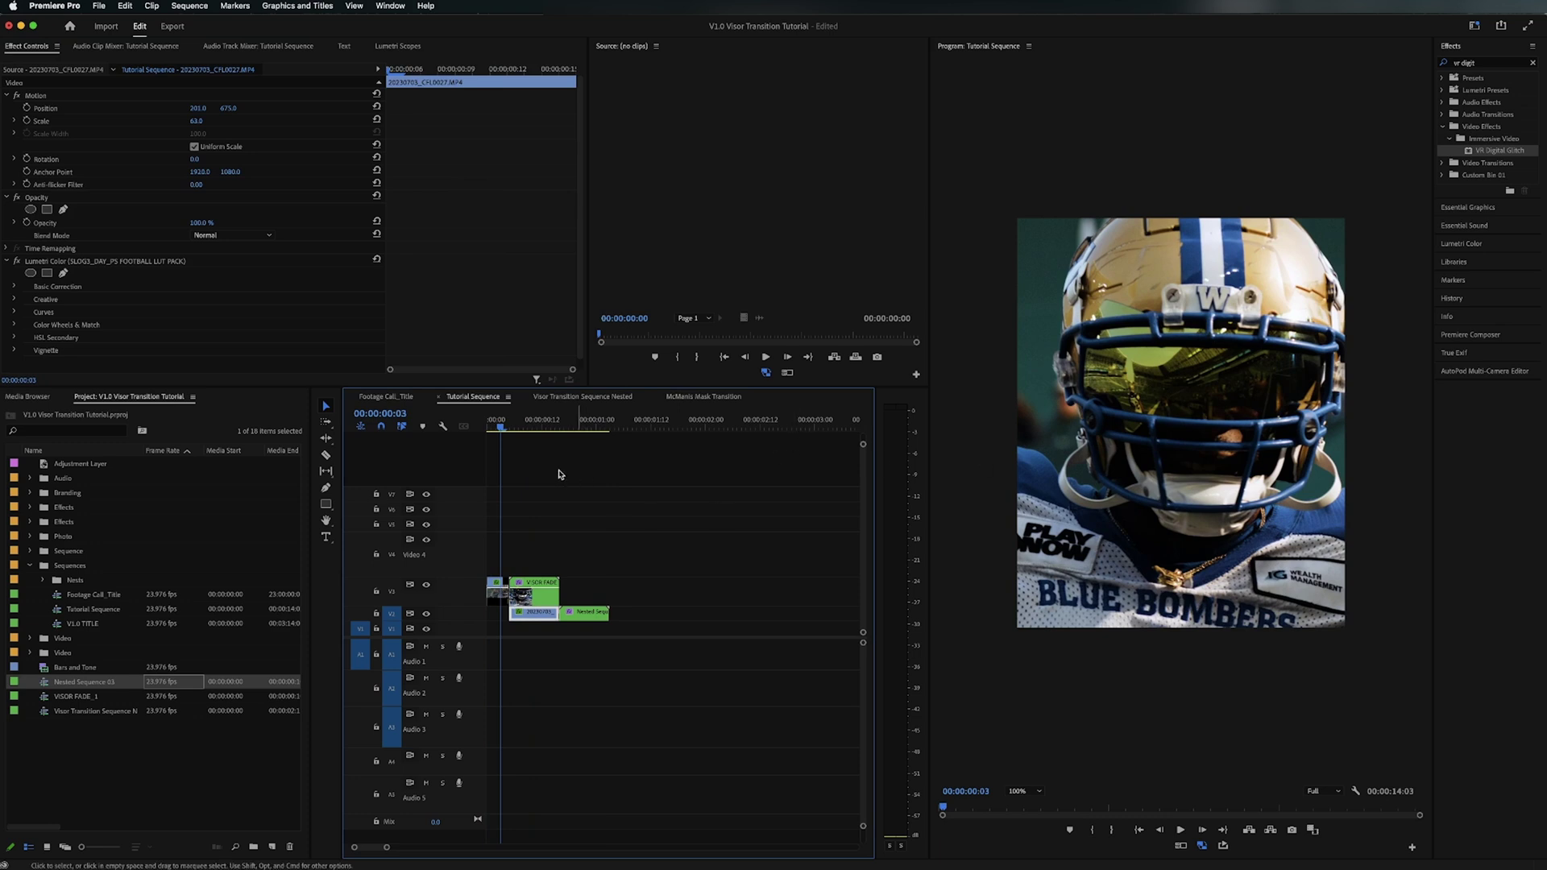
pyautogui.moveTo(569, 427); pyautogui.dragTo(542, 428)
pyautogui.click(533, 595)
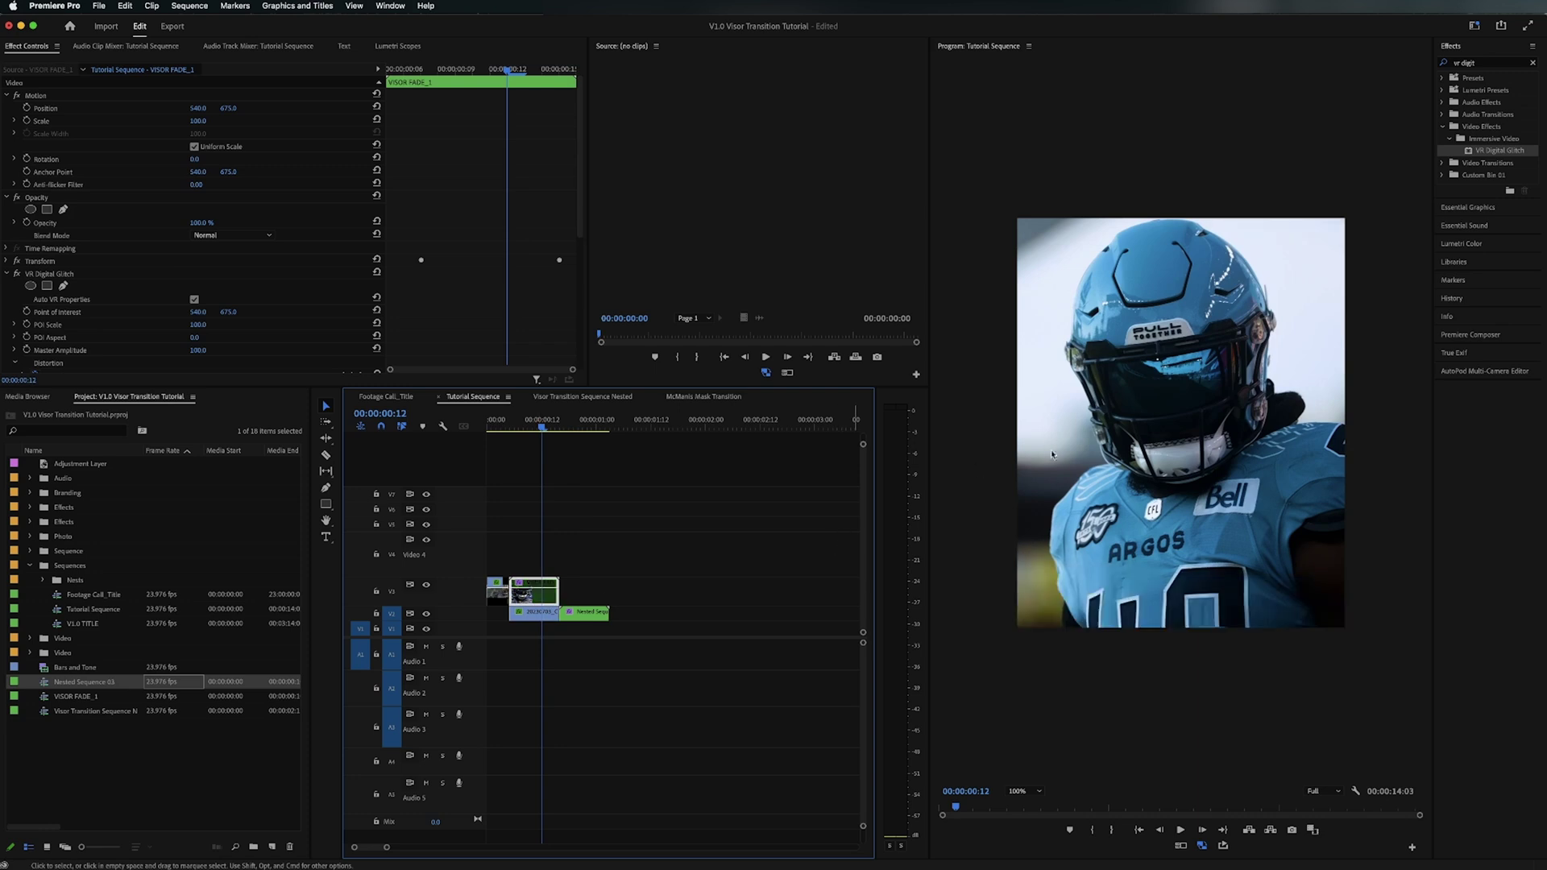
pyautogui.moveTo(572, 427); pyautogui.dragTo(598, 429)
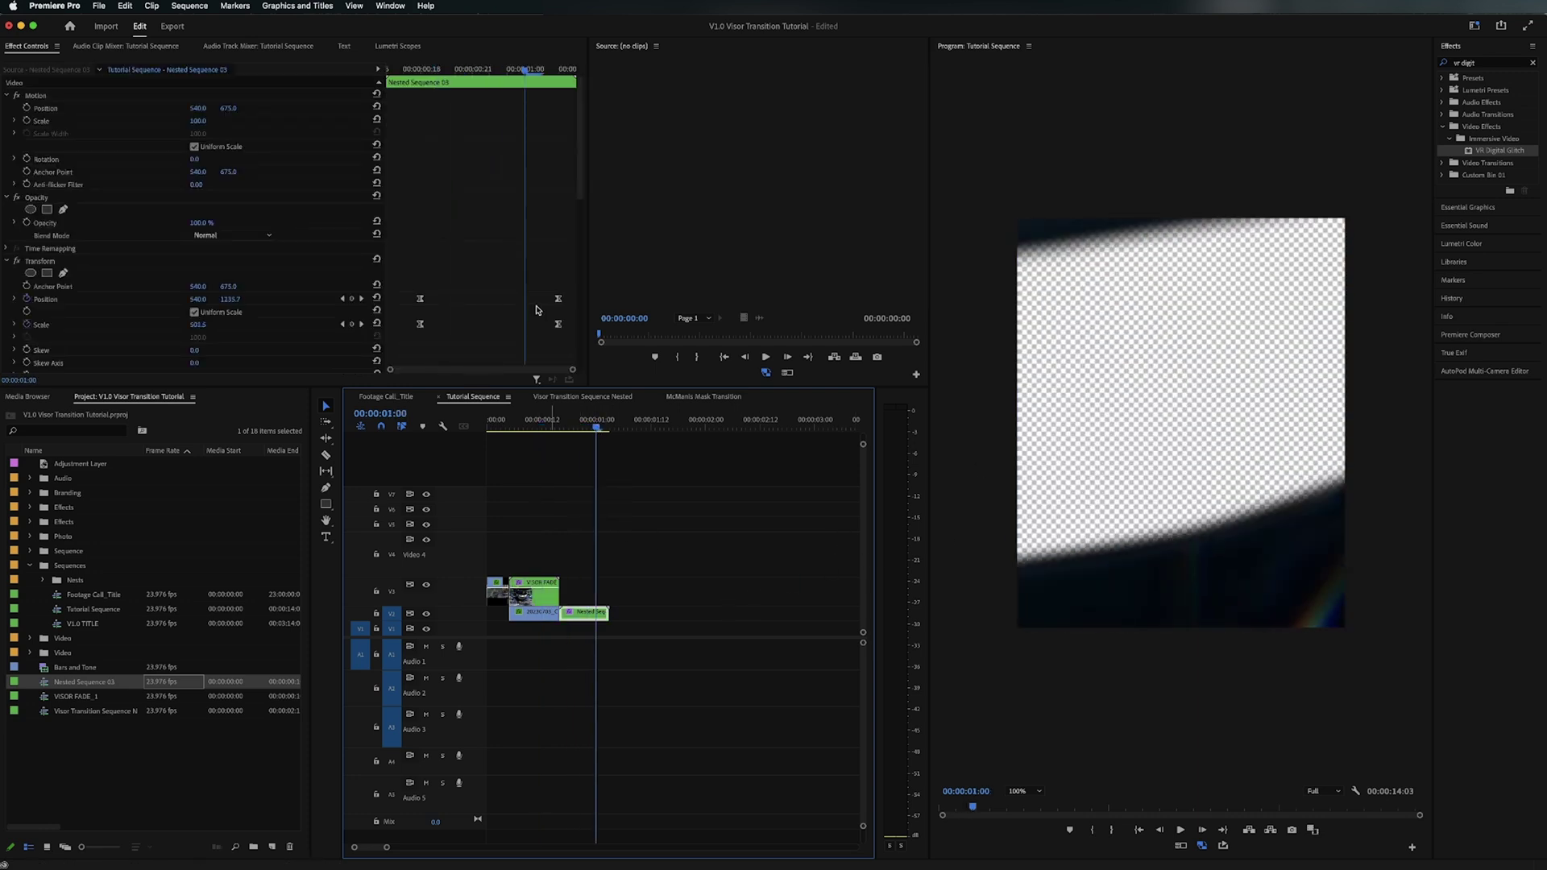
pyautogui.scroll(-2, 396, 196)
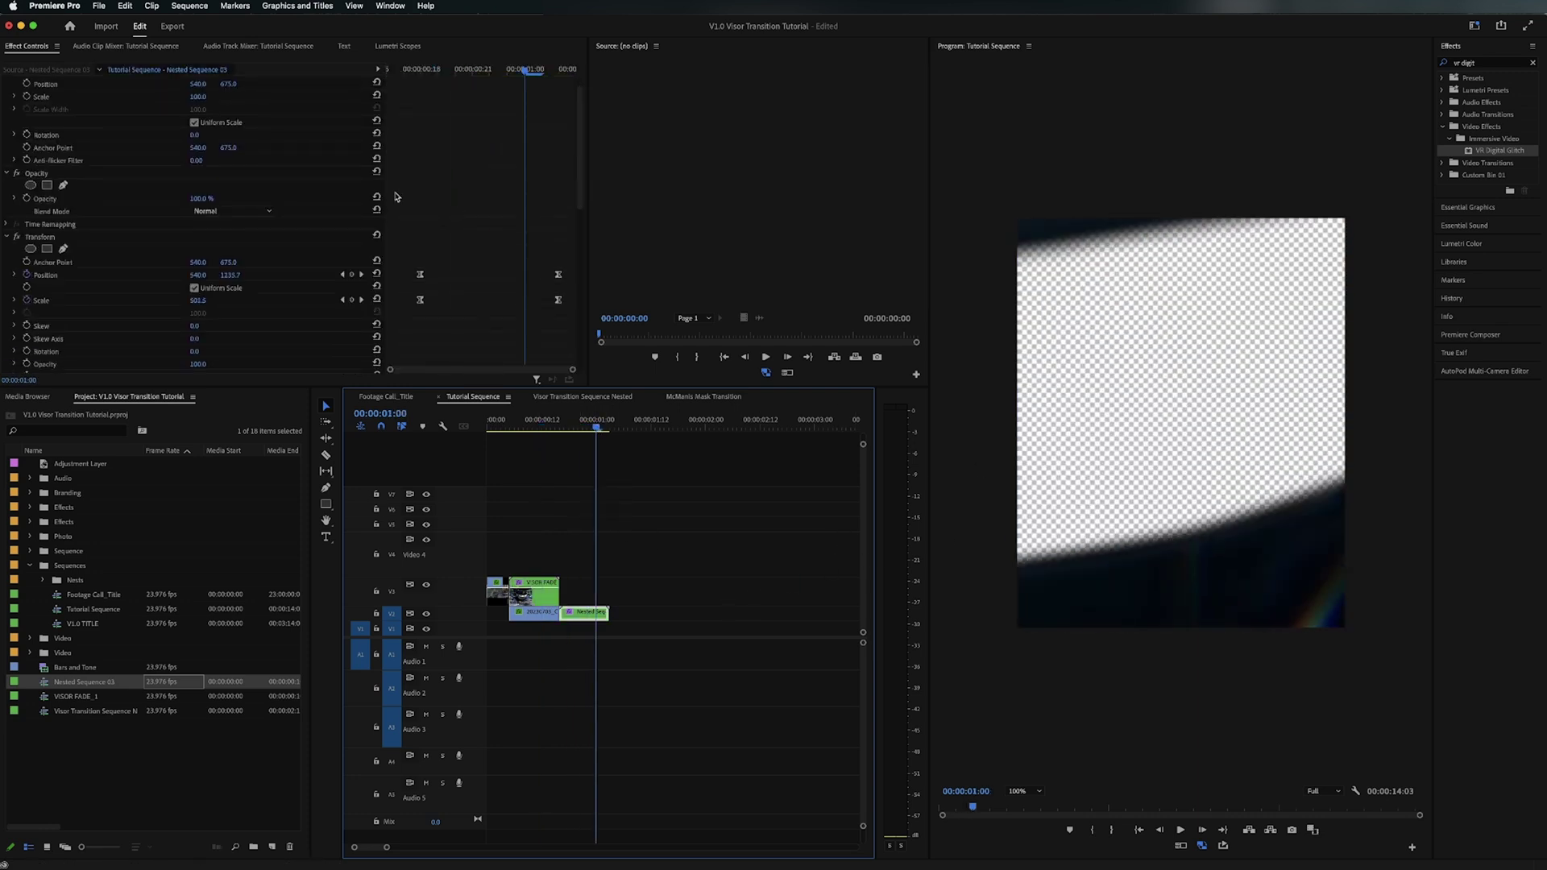
pyautogui.click(360, 275)
pyautogui.moveTo(200, 302); pyautogui.dragTo(181, 277)
# Step: Replay the transitions and set the Transform Position at Nested Sequence 03's closing keyframe to 1412, 1097
pyautogui.click(522, 421)
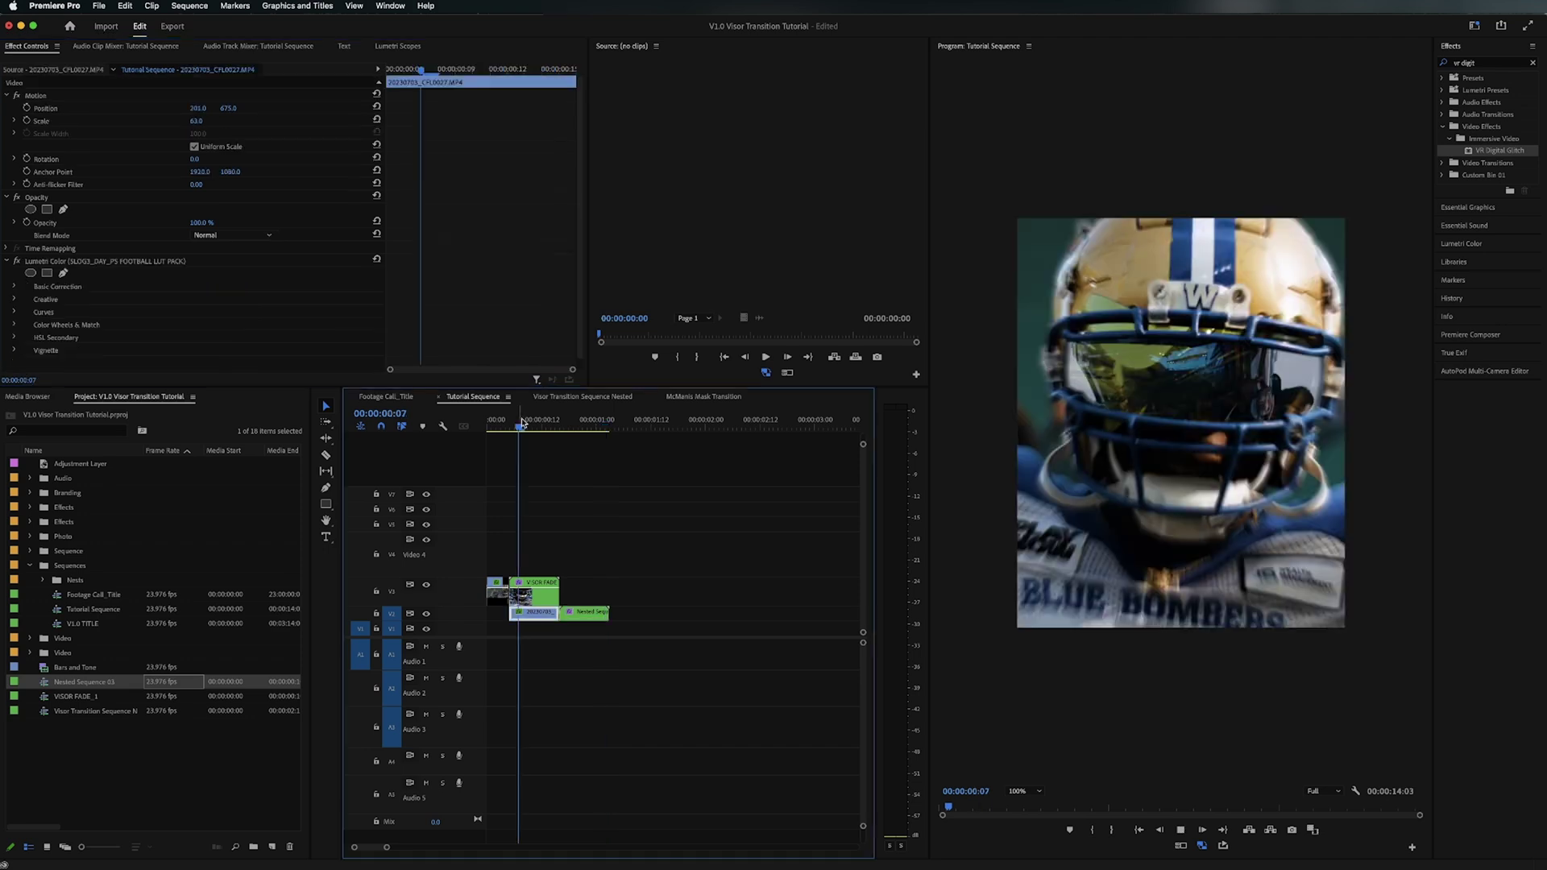
pyautogui.press('space')
pyautogui.moveTo(528, 435); pyautogui.dragTo(587, 430)
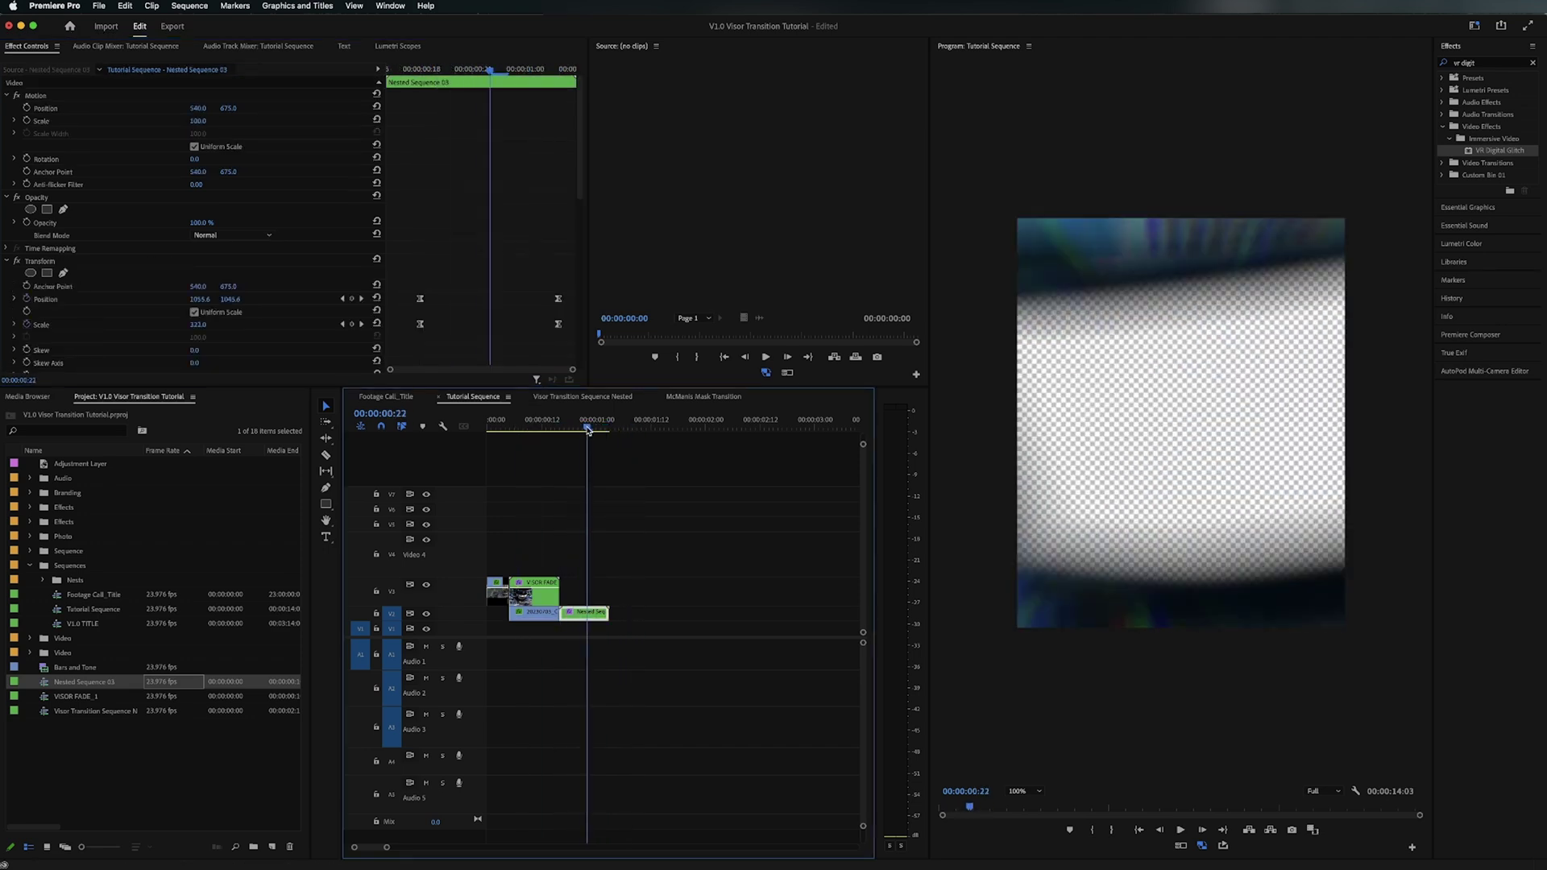
pyautogui.click(361, 298)
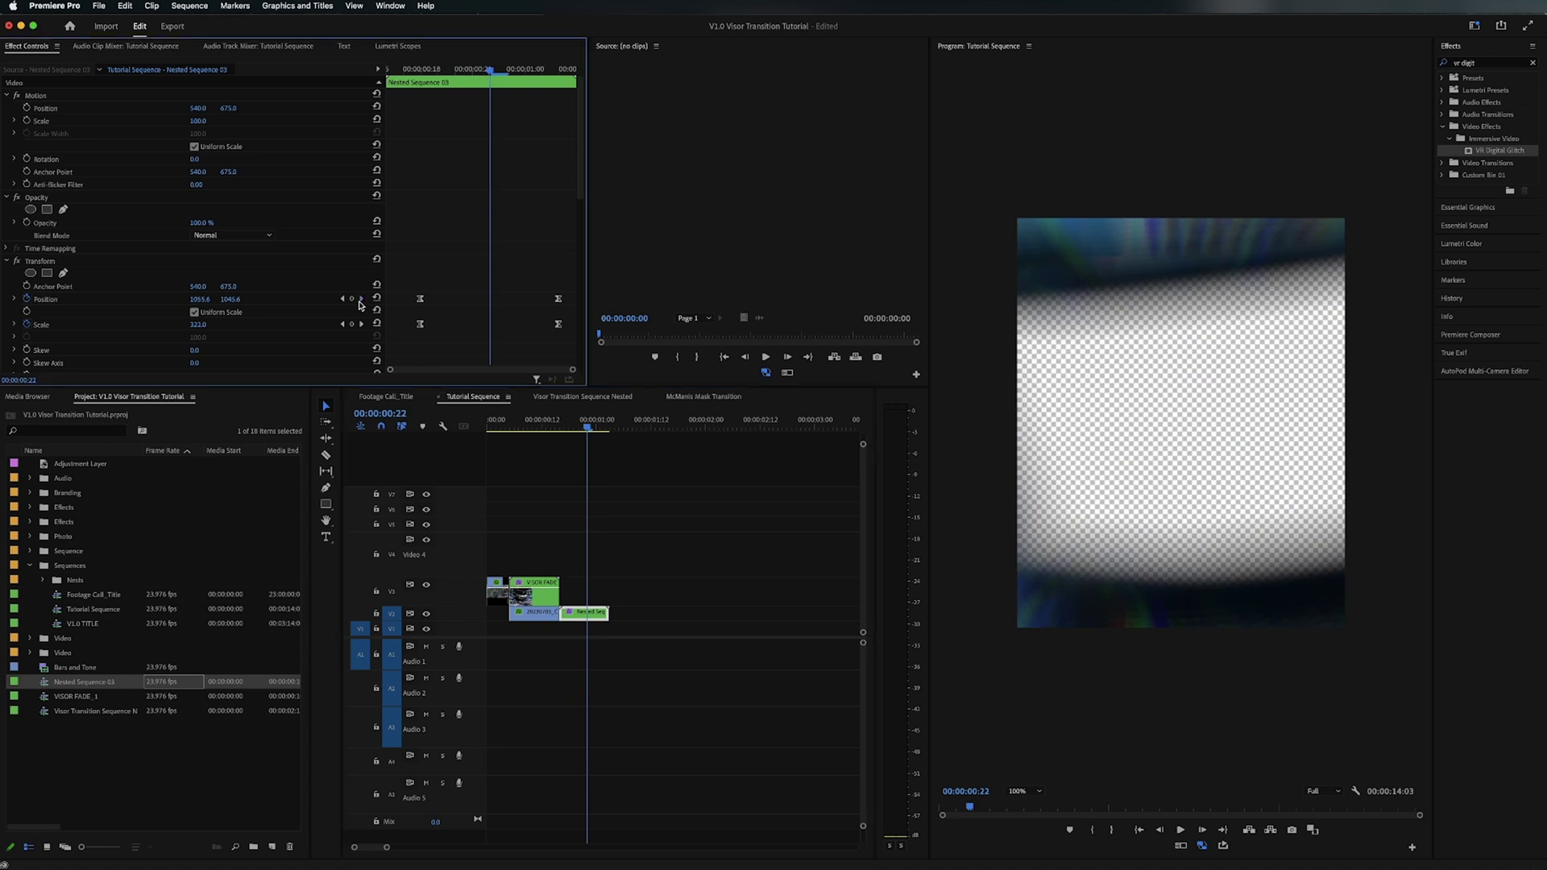
pyautogui.moveTo(200, 299); pyautogui.dragTo(235, 303)
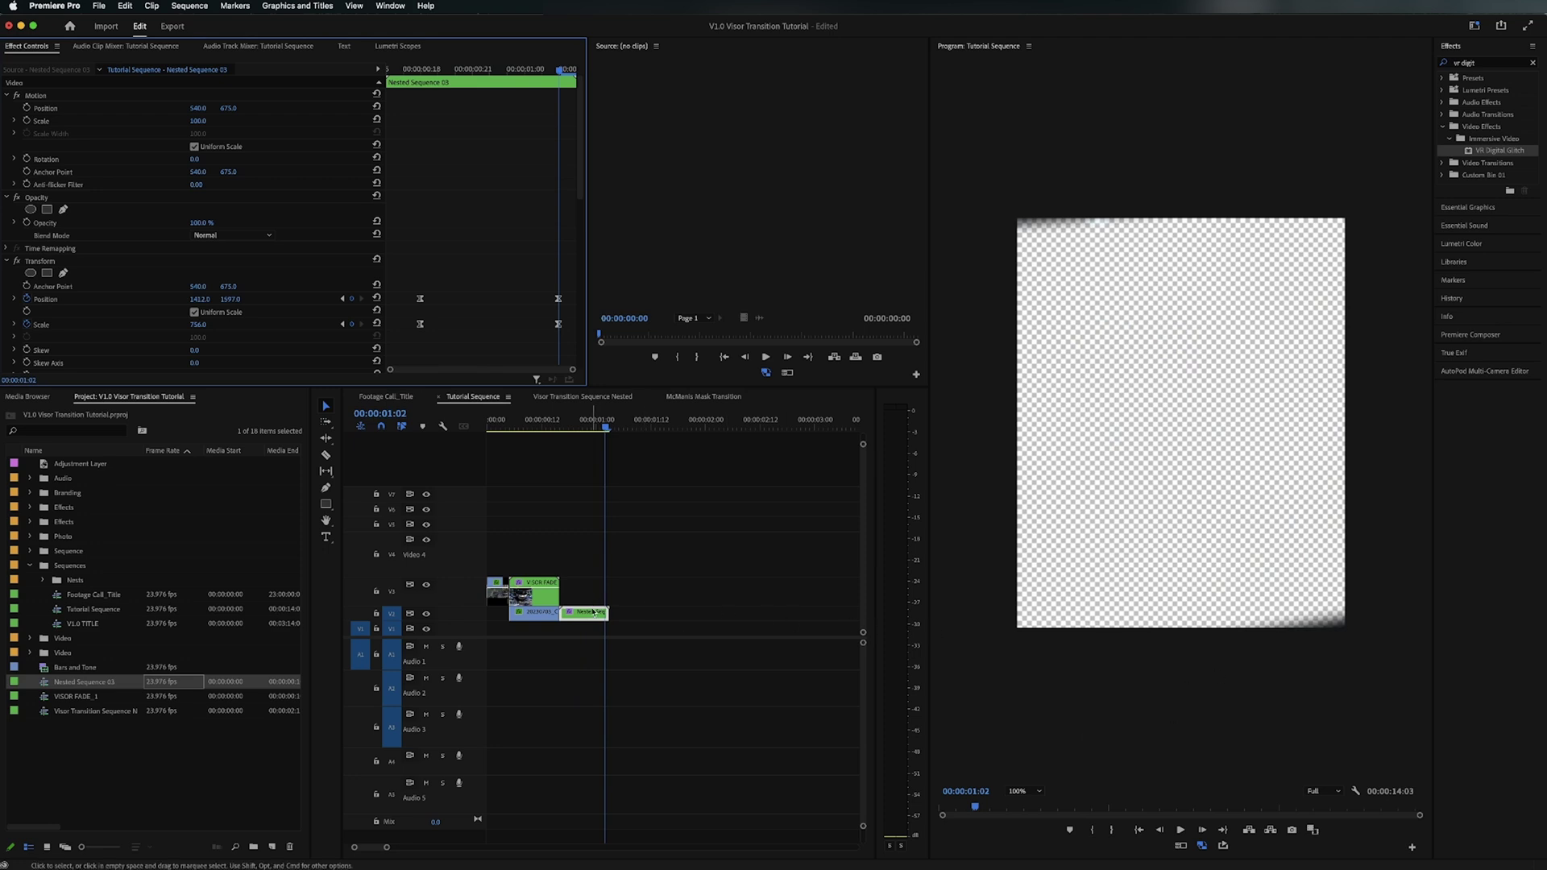
# Step: Shorten the Cross Dissolve at the end of Nested Sequence 03 to one frame by trimming its start
pyautogui.click(636, 610)
pyautogui.press('=')
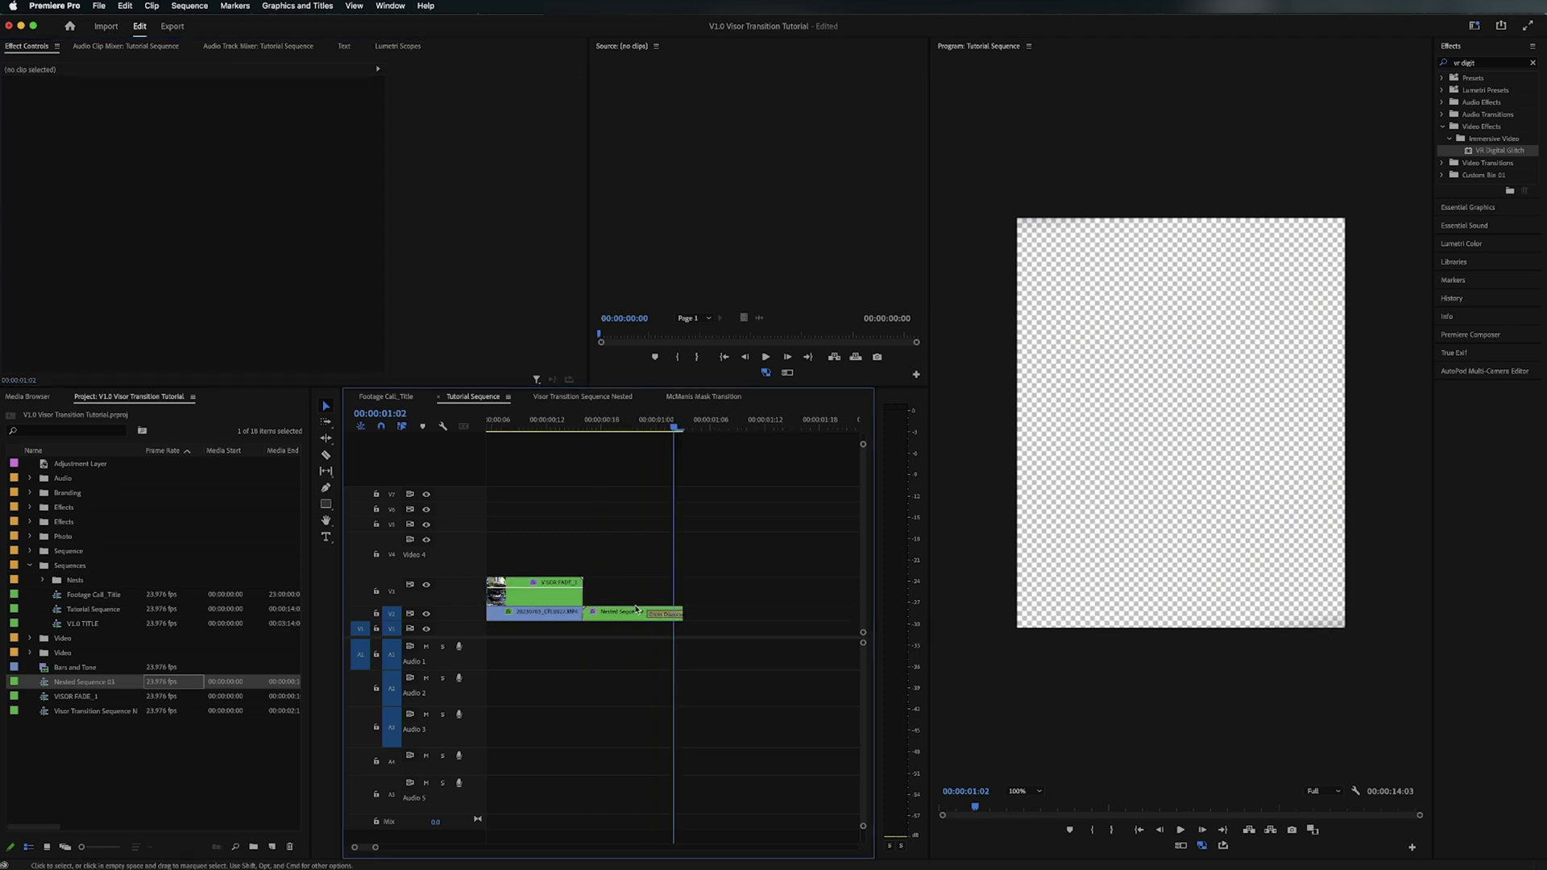
pyautogui.press('=')
pyautogui.click(627, 614)
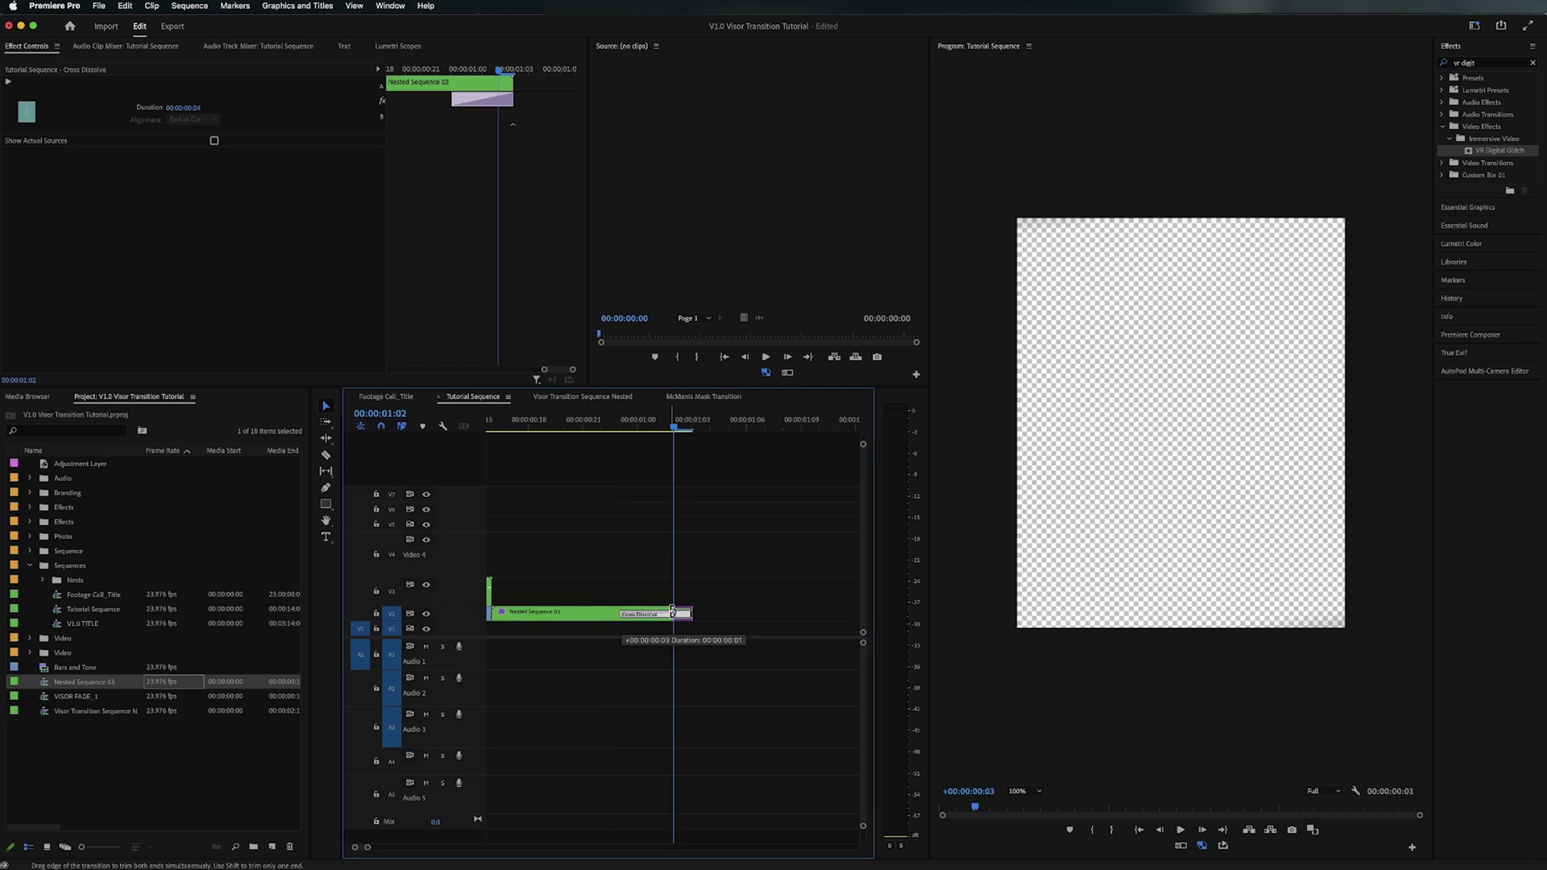